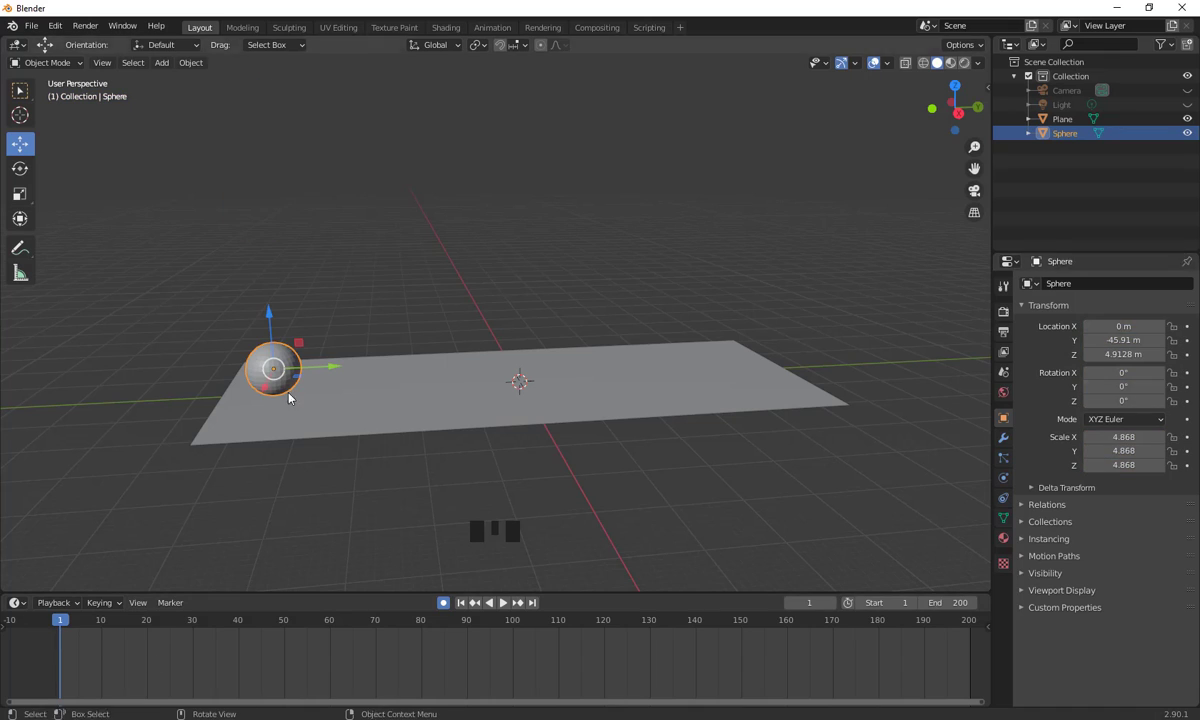
- Apply all transforms to the sphere, resetting its location to zero and its scale to 1
click(190, 62)
mouse_move(200, 147)
click(330, 201)
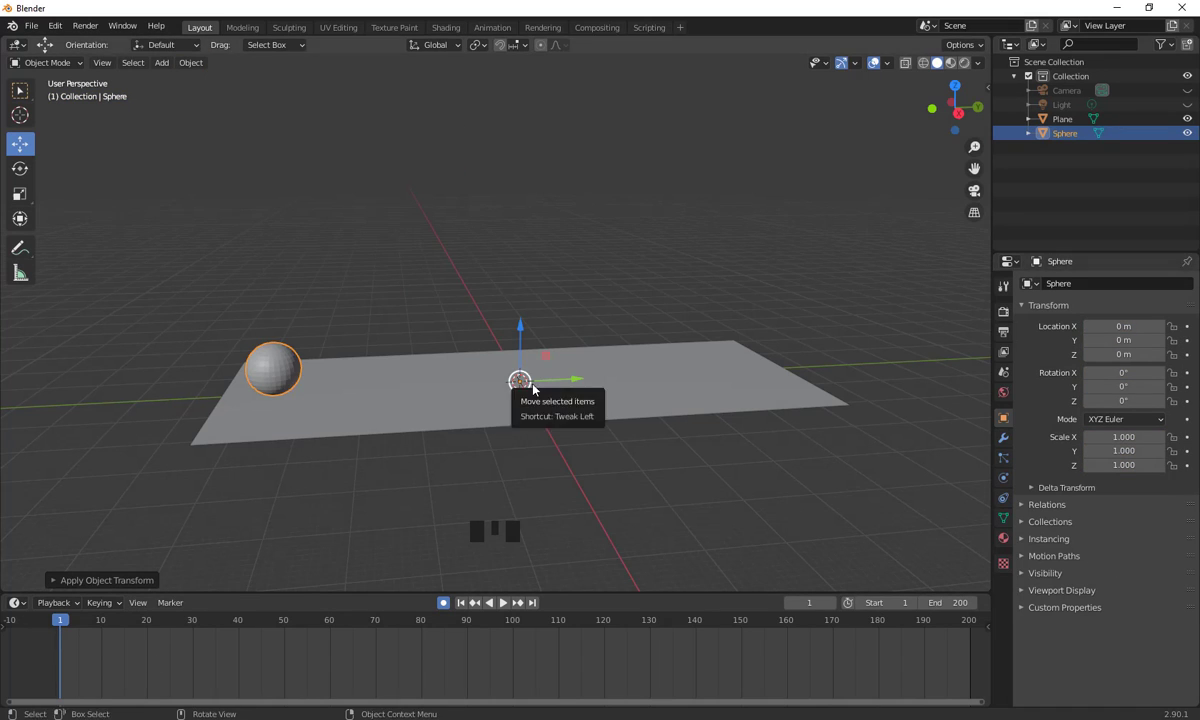
- Keyframe the sphere's Z location at 50 m on frame 1 and 0 m on frame 10
double_click(1097, 355)
text(50)
key(Return)
click(1187, 355)
click(101, 620)
double_click(1110, 355)
text(0)
key(Return)
- Keyframe the sphere's Z location at 45 m on frame 20
drag(103, 621, 142, 670)
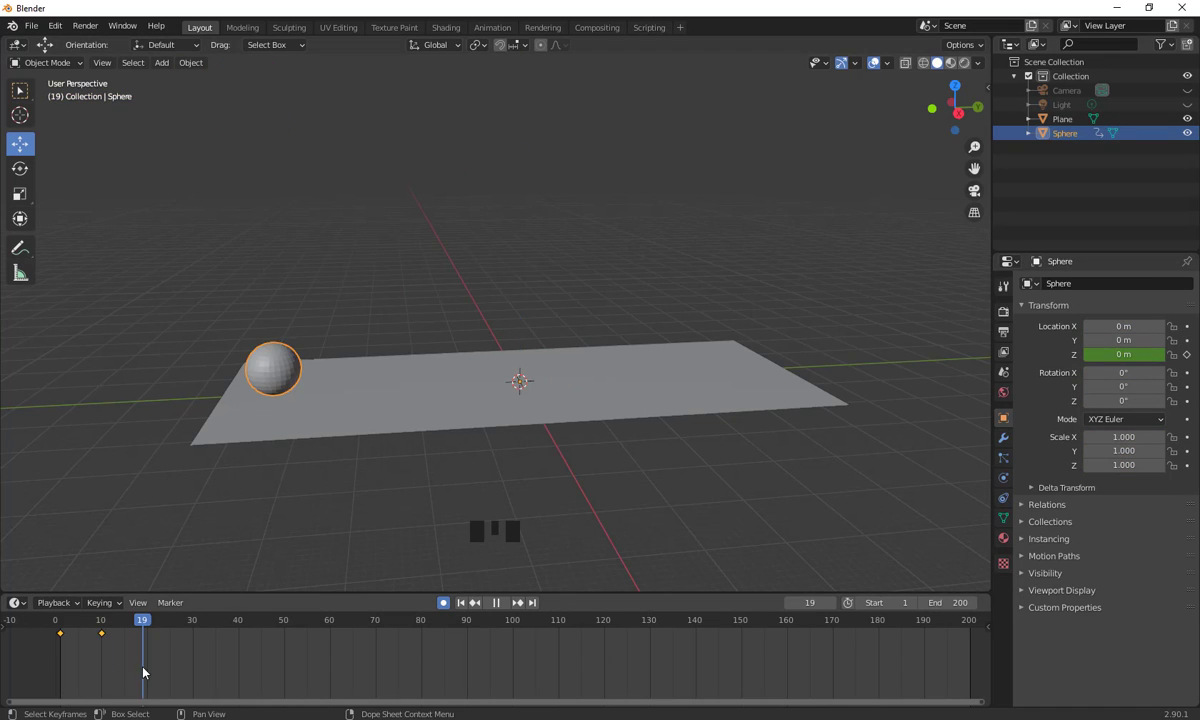
click(146, 622)
double_click(1110, 355)
text(45)
key(Return)
- Keyframe the sphere's Z location at 0 m on frame 30 and 40 m on frame 40
click(193, 645)
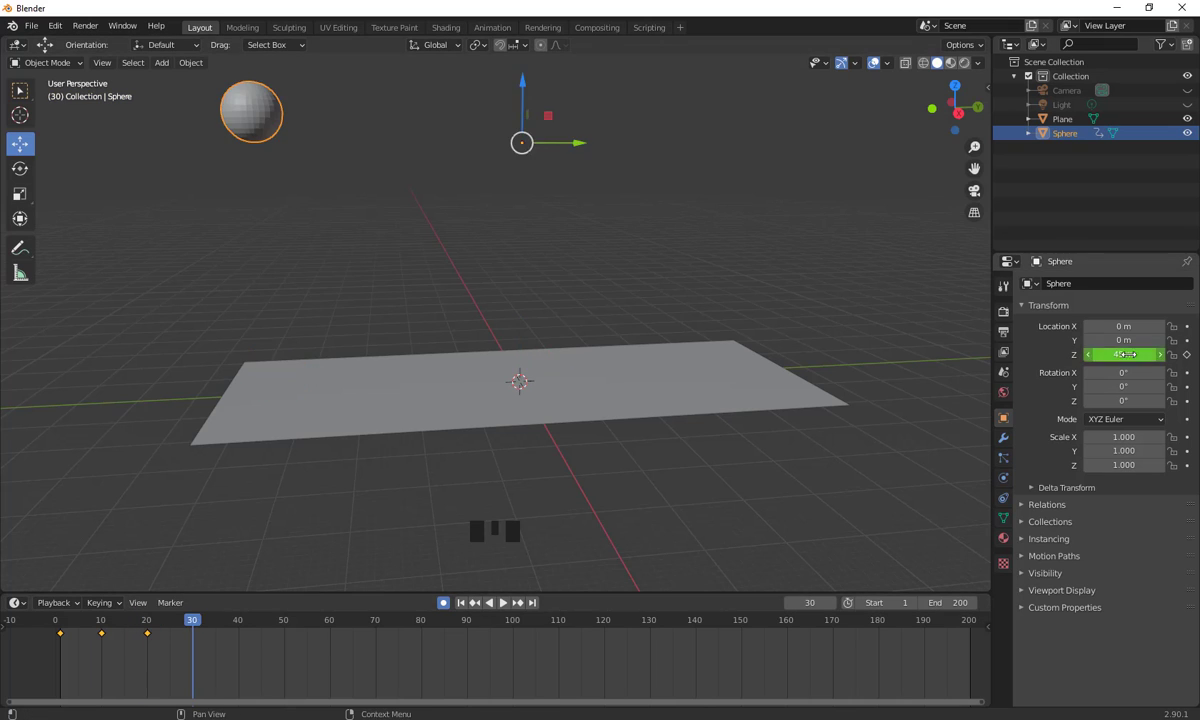
double_click(1124, 355)
text(0)
key(Return)
click(239, 645)
double_click(1124, 355)
text(40)
key(Return)
- Keyframe the sphere's Z location at 30 m on frame 80 and 0 m on frame 90
click(421, 622)
double_click(1124, 355)
text(30)
key(Return)
click(467, 622)
double_click(1124, 355)
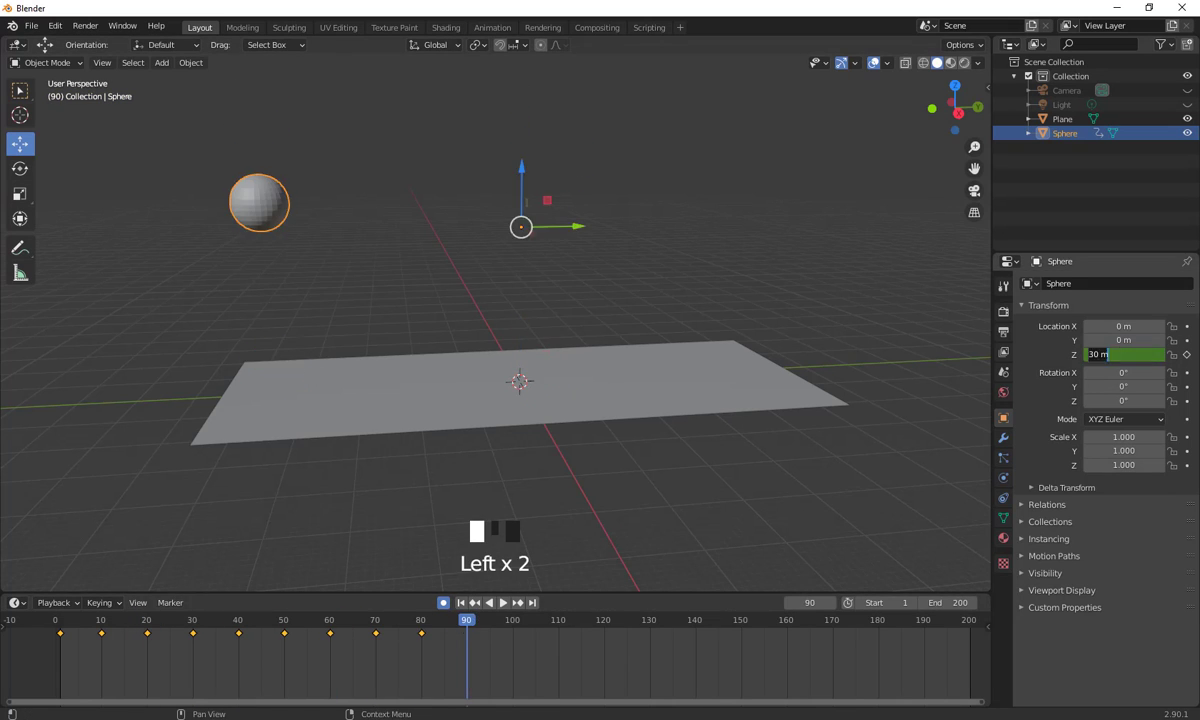
text(0)
key(Return)
- Keyframe the sphere's following ground contacts with a Z location of 0 m, including the one on frame 130
text(0)
key(Return)
click(649, 622)
double_click(1124, 355)
text(0)
key(Return)
- Keyframe the sphere's Z location at 0 m on frame 170
click(695, 622)
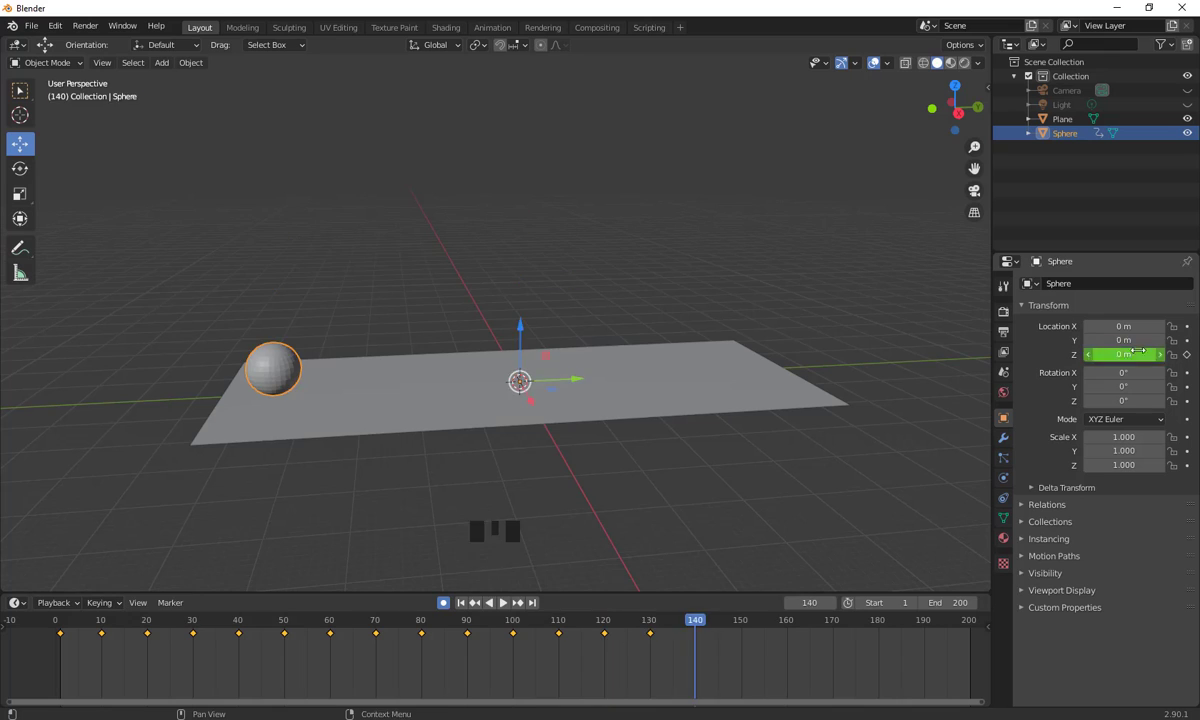
key(space)
click(833, 621)
double_click(1124, 355)
text(0)
key(Return)
- Keyframe the sphere's Z location at 5 m on frame 180, 1 m just before the end and 0 m on frame 200
click(878, 621)
double_click(1124, 355)
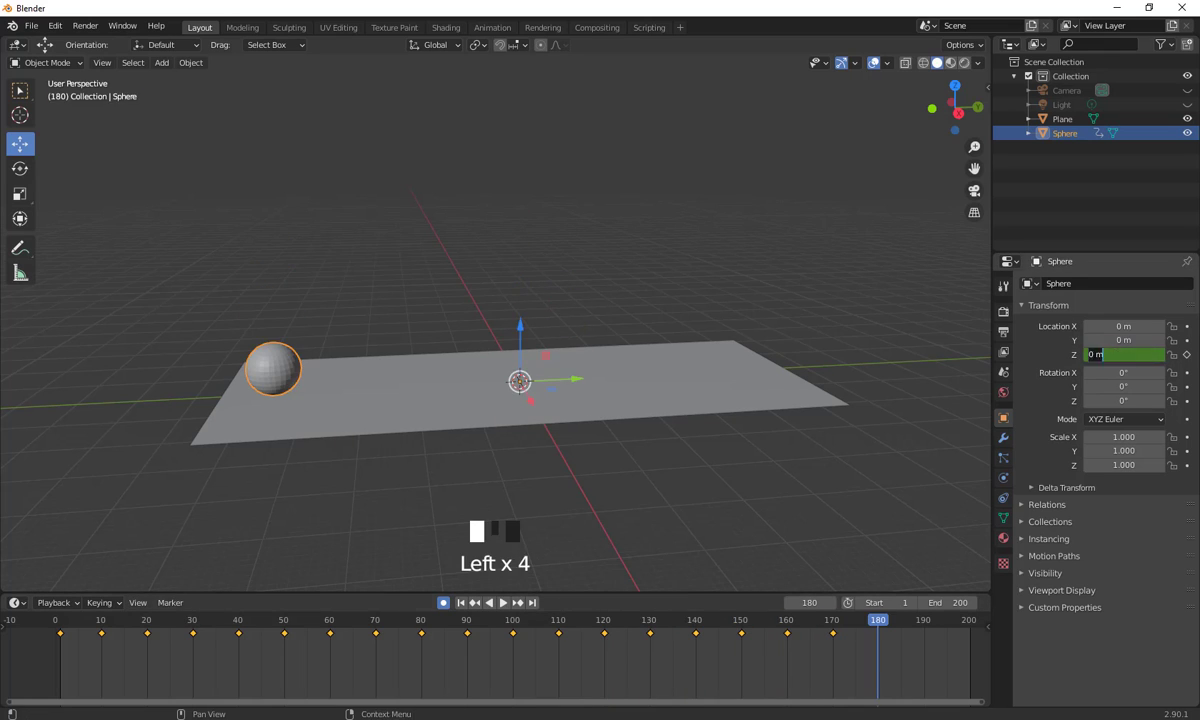
text(5)
key(Return)
text(1)
key(Return)
click(969, 621)
double_click(1124, 355)
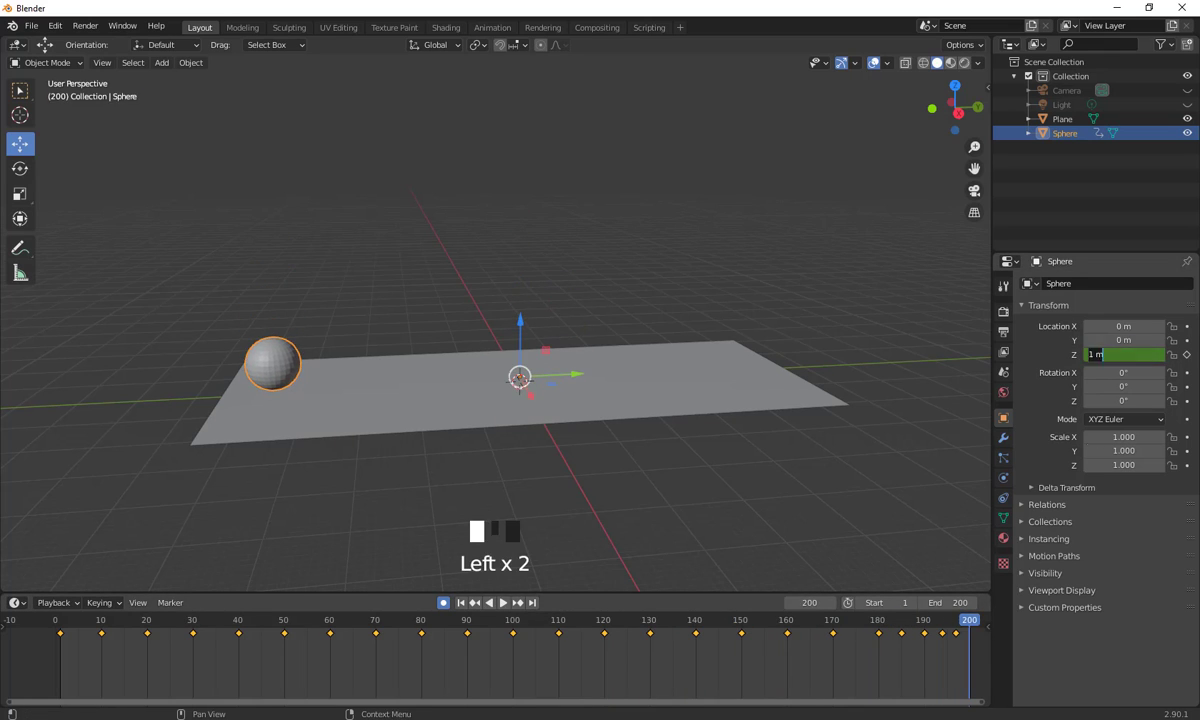
text(0)
key(Return)
- Turn off automatic keyframing and play back the sphere's bounce
click(443, 603)
key(space)
key(space)
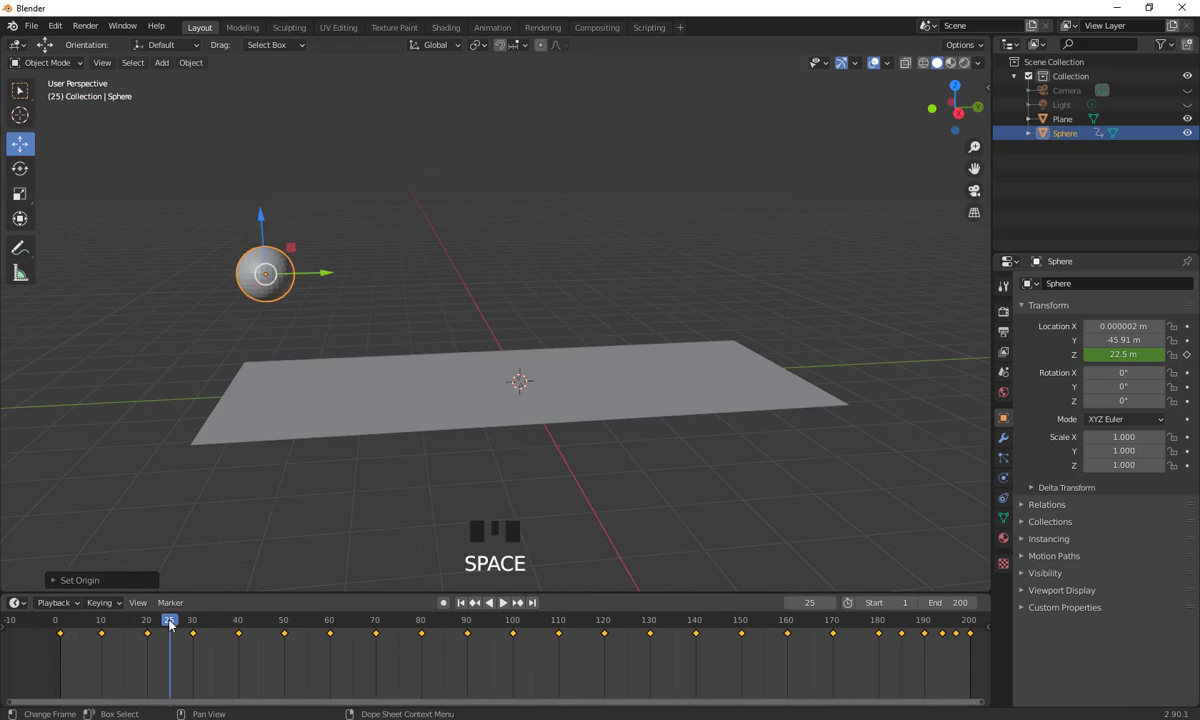
- Lower the plane from a side view so its surface sits beneath the sphere's lowest point
shift+middle_drag(620, 460, 616, 424)
key(KP_3)
click(586, 332)
drag(586, 289, 587, 311)
middle_drag(600, 330, 650, 400)
- Check the sphere's ground contact on frame 10 and play the animation
mouse_move(104, 640)
mouse_down()
mouse_move(50, 640)
mouse_move(101, 642)
mouse_up()
click(1065, 133)
key(space)
key(space)
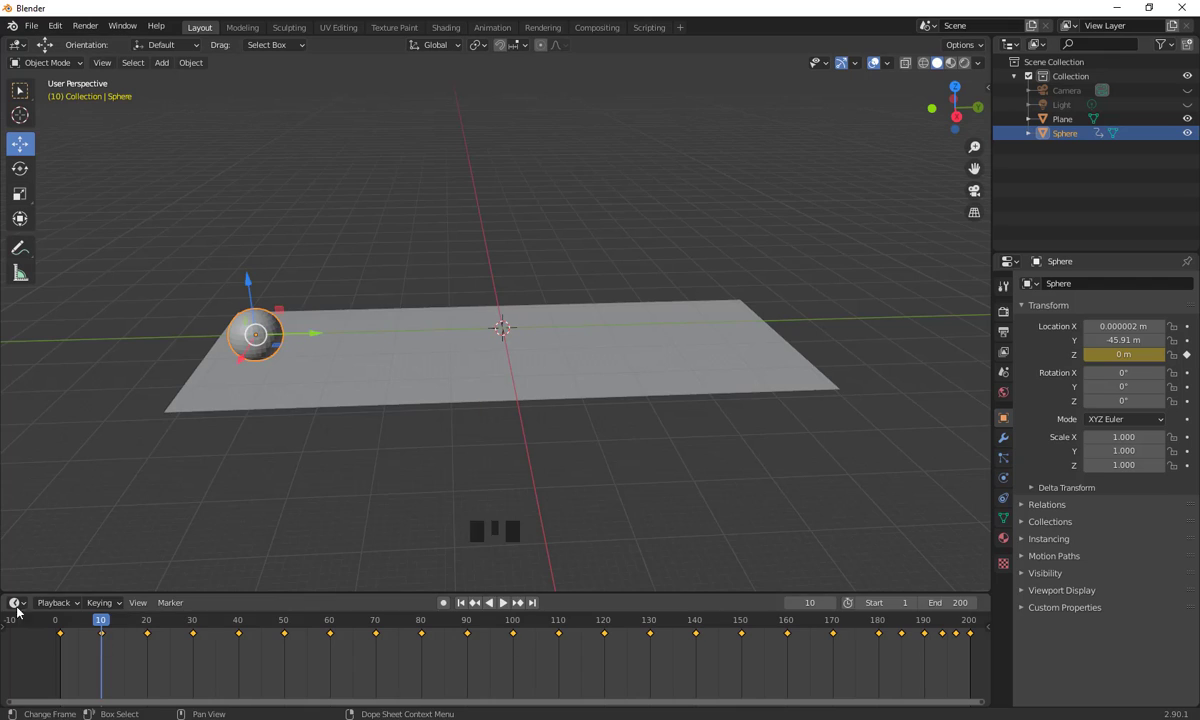
- Split off a new area above the timeline, turn it into a Graph Editor and enlarge it
drag(4, 590, 8, 386)
drag(290, 593, 305, 650)
click(17, 402)
click(155, 473)
shift+middle_drag(600, 560, 407, 565)
scroll(407, 560, down, 5)
drag(402, 388, 402, 233)
shift+middle_drag(402, 328, 603, 474)
scroll(603, 474, down, 6)
- Examine the peak keyframes on the sphere's Z location curve
drag(455, 285, 613, 469)
key(KP_Decimal)
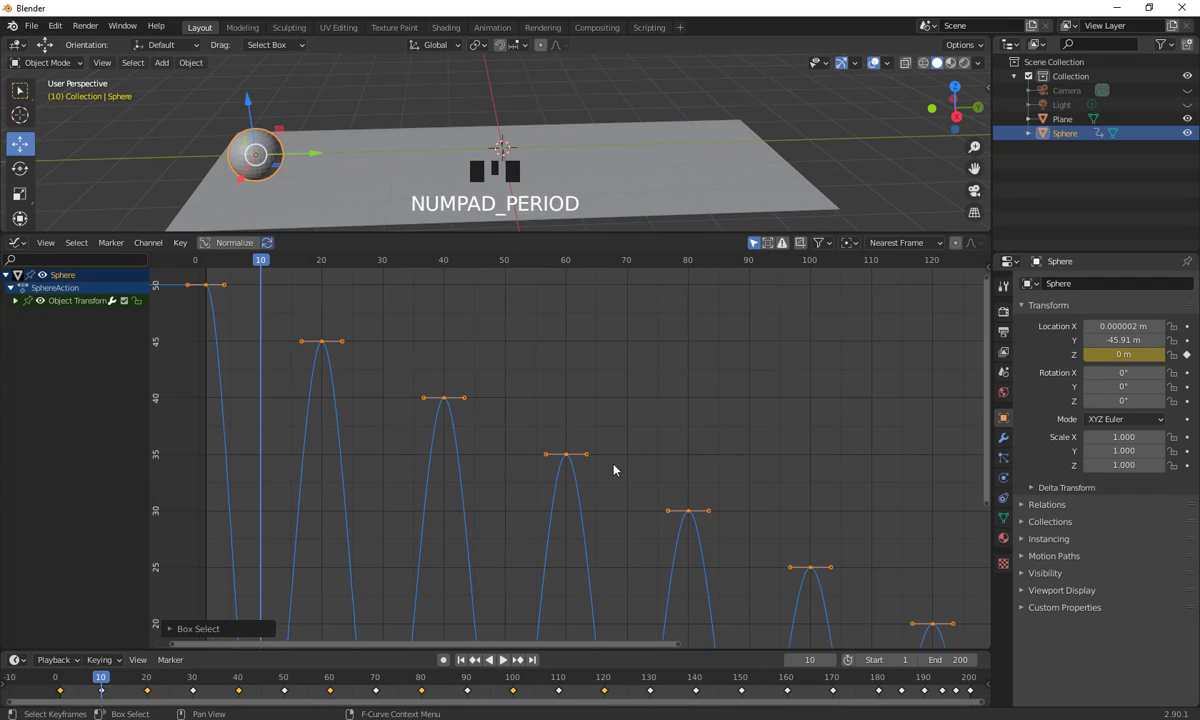
scroll(630, 472, down, 6)
shift+middle_drag(675, 441, 597, 445)
shift+right_drag(318, 390, 282, 386)
click(352, 358)
drag(250, 322, 404, 404)
scroll(645, 465, down, 7)
shift+middle_drag(695, 472, 645, 471)
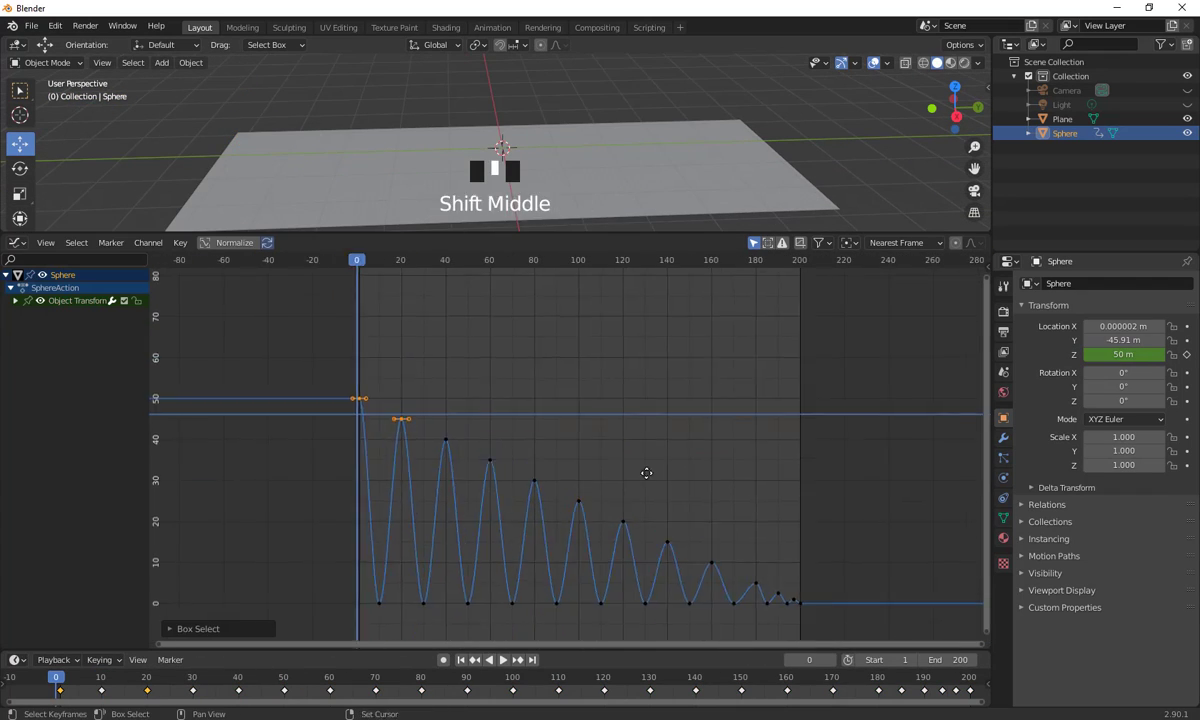
- Set Vector handles on the ground-contact keyframes of the sphere's Z curve, starting at frame 10
shift+right_click(391, 415)
scroll(514, 437, down, 5)
key(l)
drag(370, 520, 427, 600)
drag(411, 260, 411, 345)
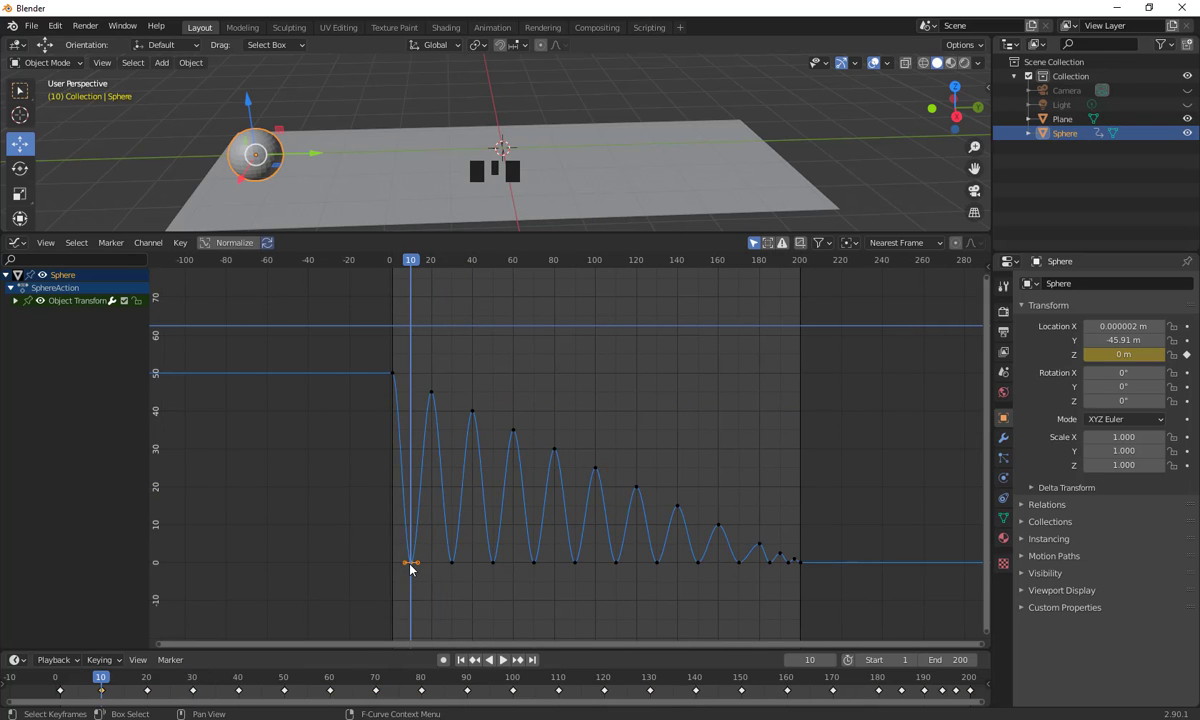
right_click(410, 568)
click(465, 611)
- Enlarge the 3D viewport and play the animation to check the sharper bounces
drag(450, 233, 450, 438)
scroll(573, 356, down, 3)
middle_drag(573, 356, 573, 343)
shift+middle_drag(573, 343, 548, 418)
drag(411, 466, 402, 489)
key(space)
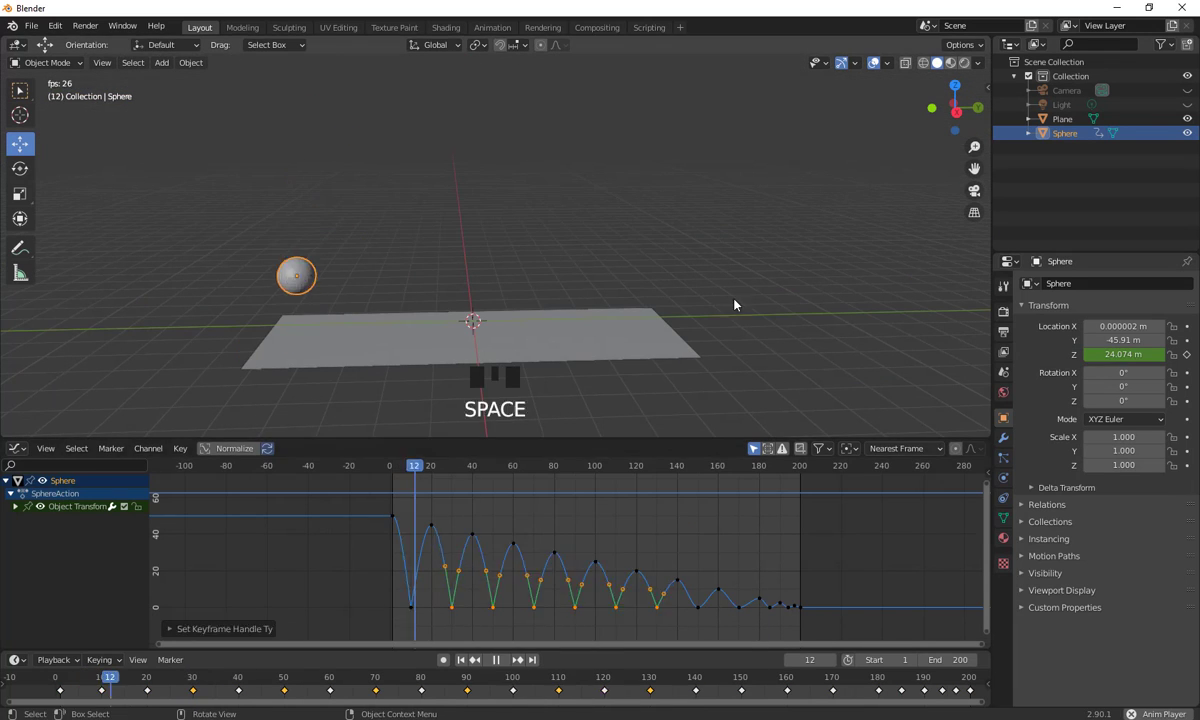
key(space)
- Set Vector handles on the sphere's remaining ground-contact keyframes from frame 150 to frame 200
click(479, 380)
click(288, 190)
drag(450, 438, 450, 266)
drag(768, 632, 395, 516)
right_click(561, 524)
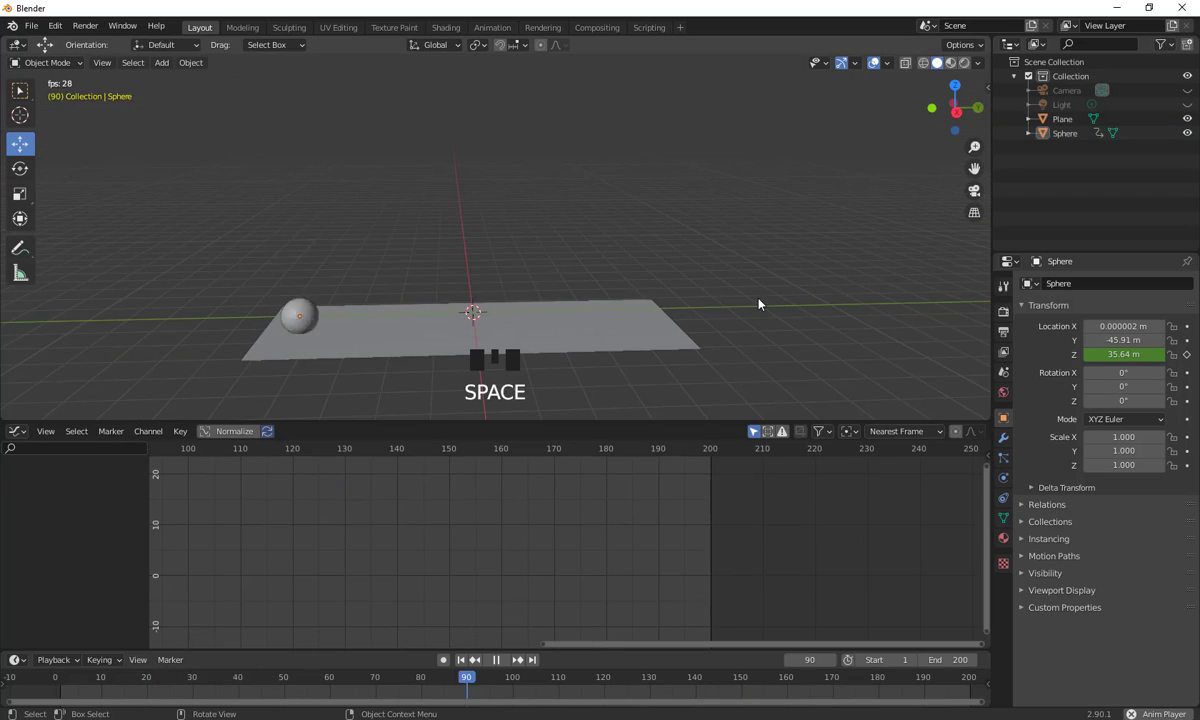
- Enlarge the timeline and keyframe the sphere's current Y location on frame 1
click(289, 182)
drag(900, 650, 900, 522)
click(1187, 340)
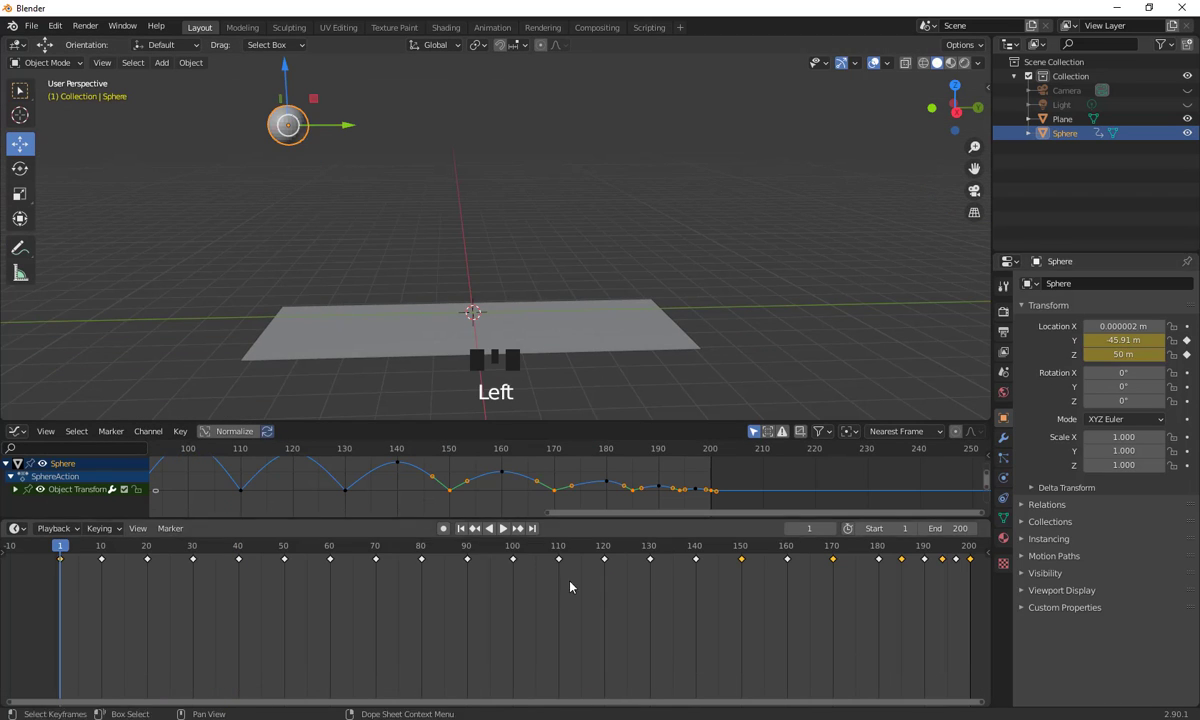
- On frame 200, move the sphere along Y to the plane's opposite end, keyframe its Y location and play the animation
drag(60, 546, 970, 546)
drag(358, 314, 724, 312)
click(1187, 340)
click(60, 546)
key(space)
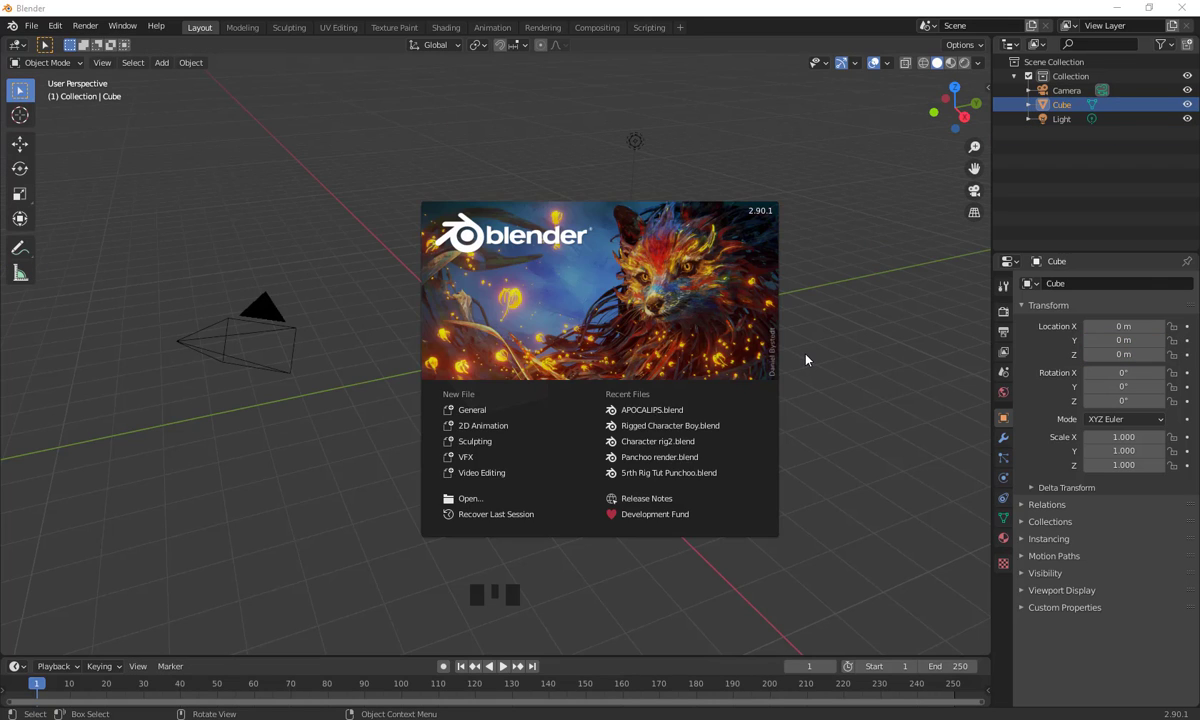
- Dismiss the splash screen of the new scene and select the default cube
click(811, 356)
alt+middle_click(635, 439)
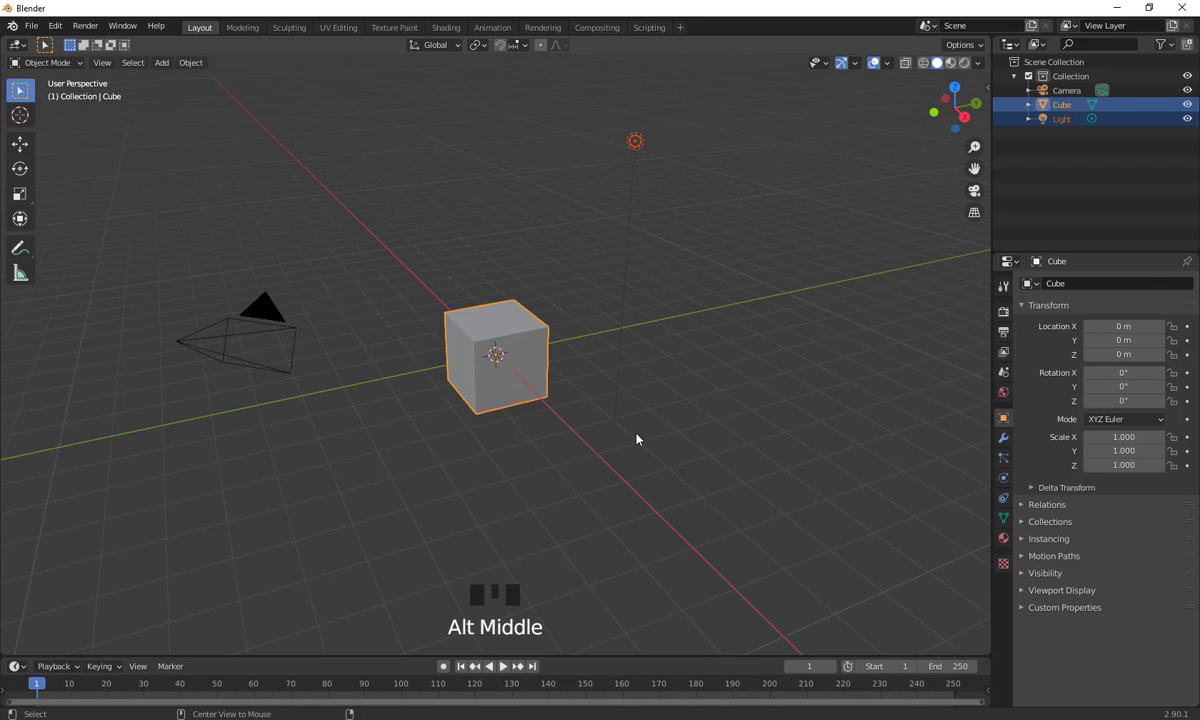
scroll(600, 360, down, 4)
click(535, 346)
click(511, 347)
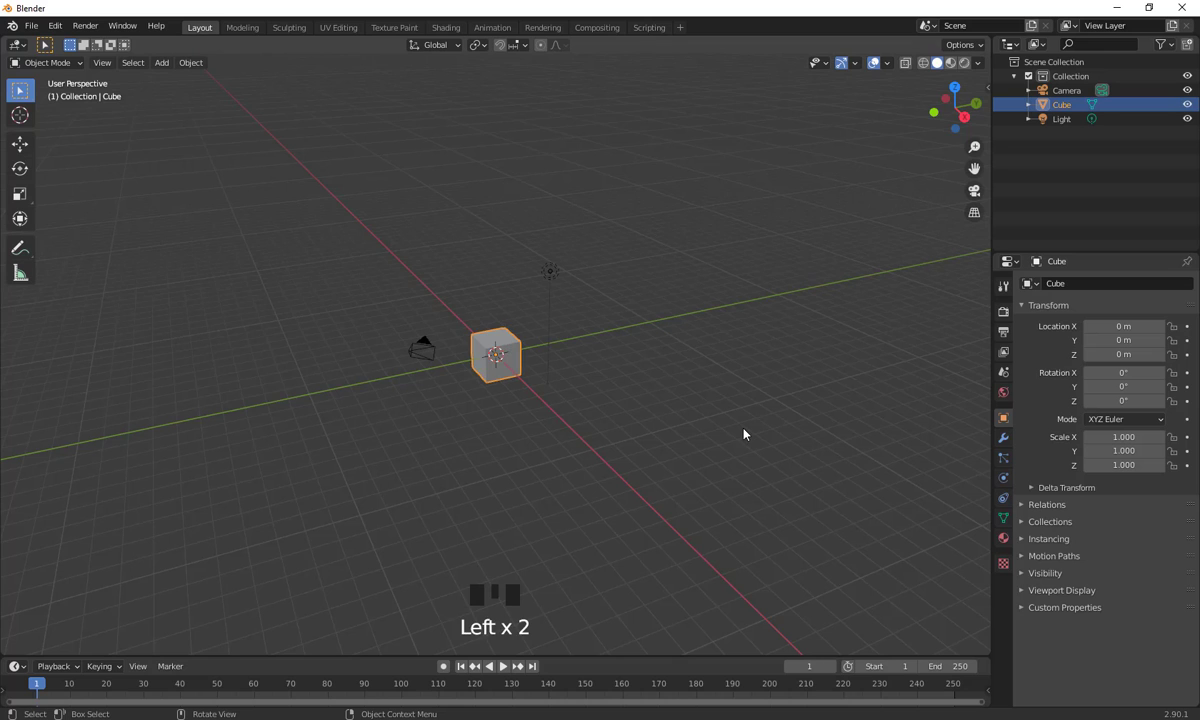
- Move the cube freely upward to a Z location of about 1.41 m
scroll(742, 431, up, 7)
scroll(742, 450, down, 3)
shift+middle_drag(743, 454, 704, 445)
scroll(539, 413, down, 2)
middle_drag(539, 413, 609, 467)
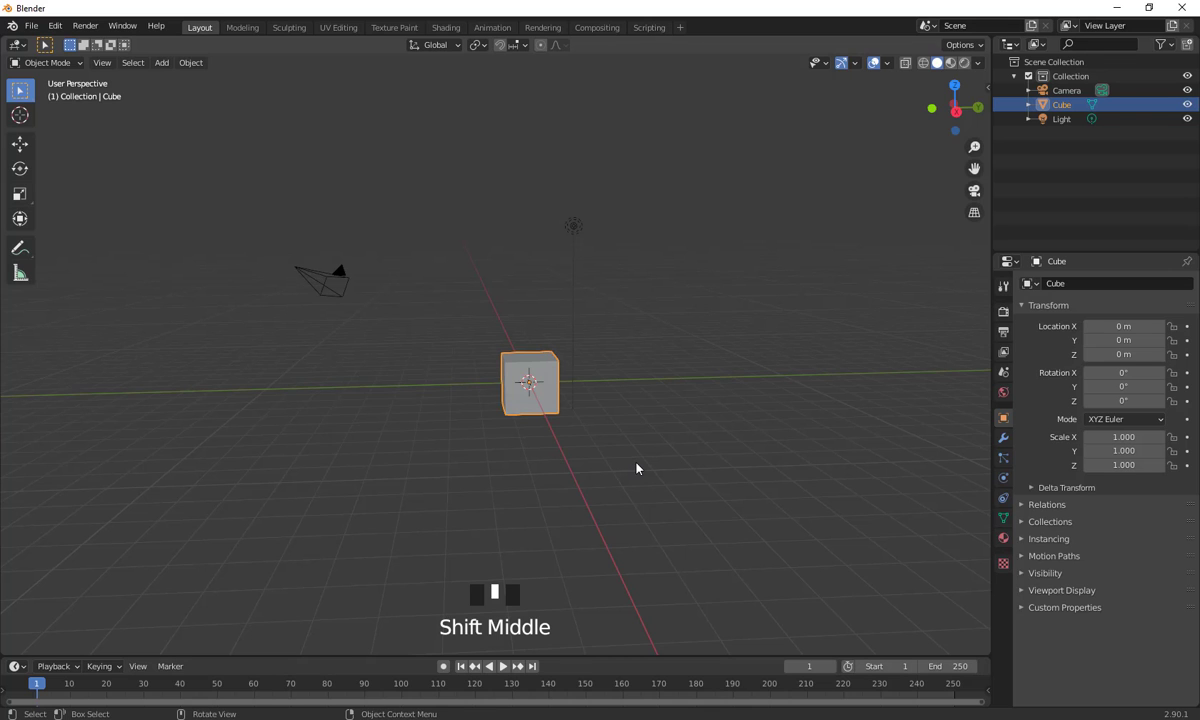
key(g)
click(640, 443)
scroll(640, 443, down, 1)
middle_drag(640, 443, 686, 447)
scroll(670, 445, down, 2)
scroll(613, 481, up, 1)
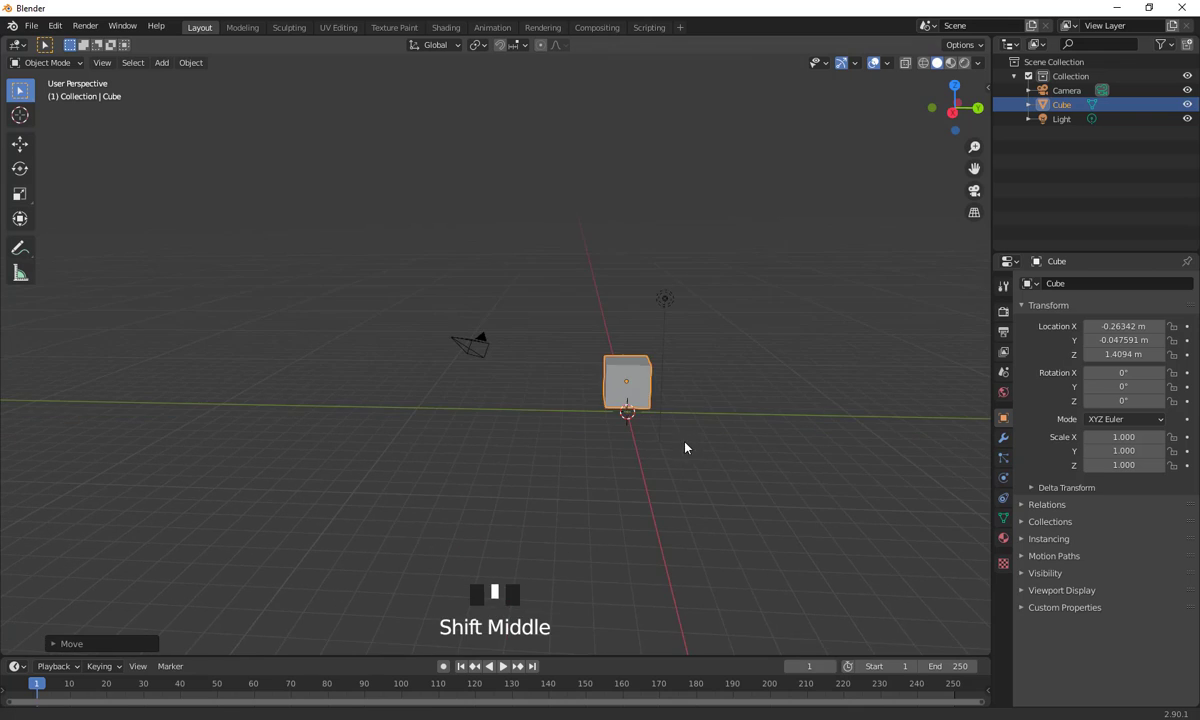
scroll(613, 455, down, 1)
mouse_move(613, 455)
shift+middle_down()
mouse_move(605, 442)
mouse_move(633, 453)
mouse_move(618, 441)
shift+middle_up()
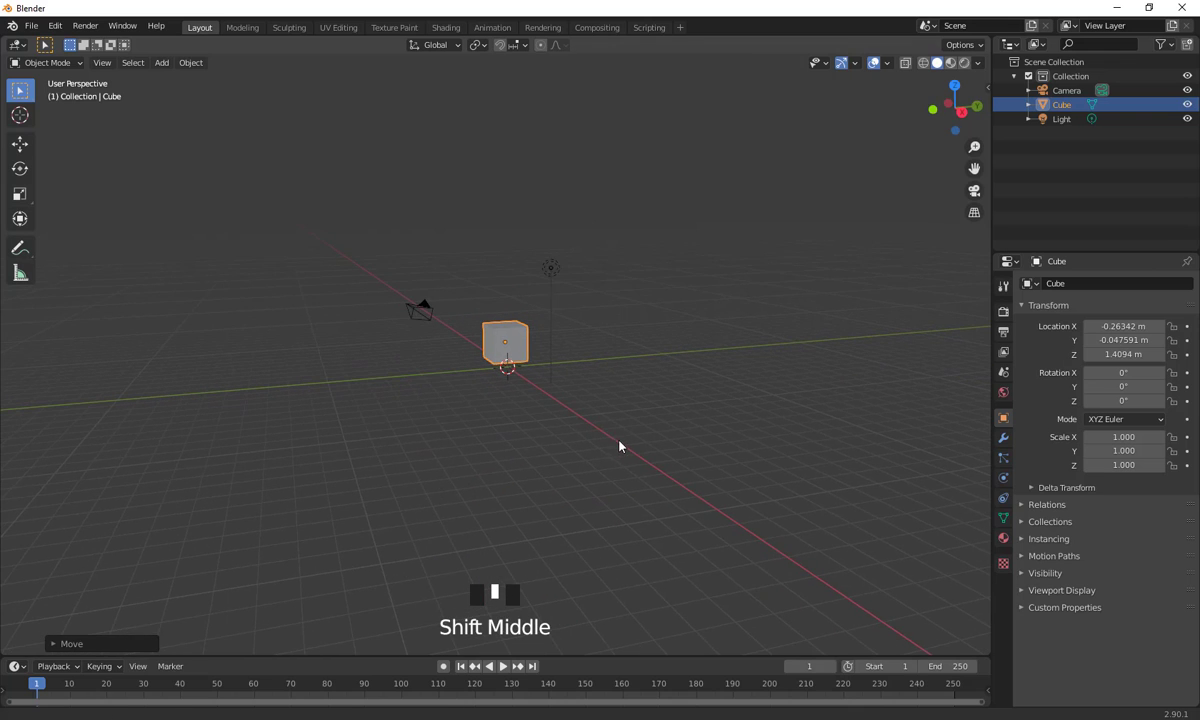
drag(37, 685, 36, 714)
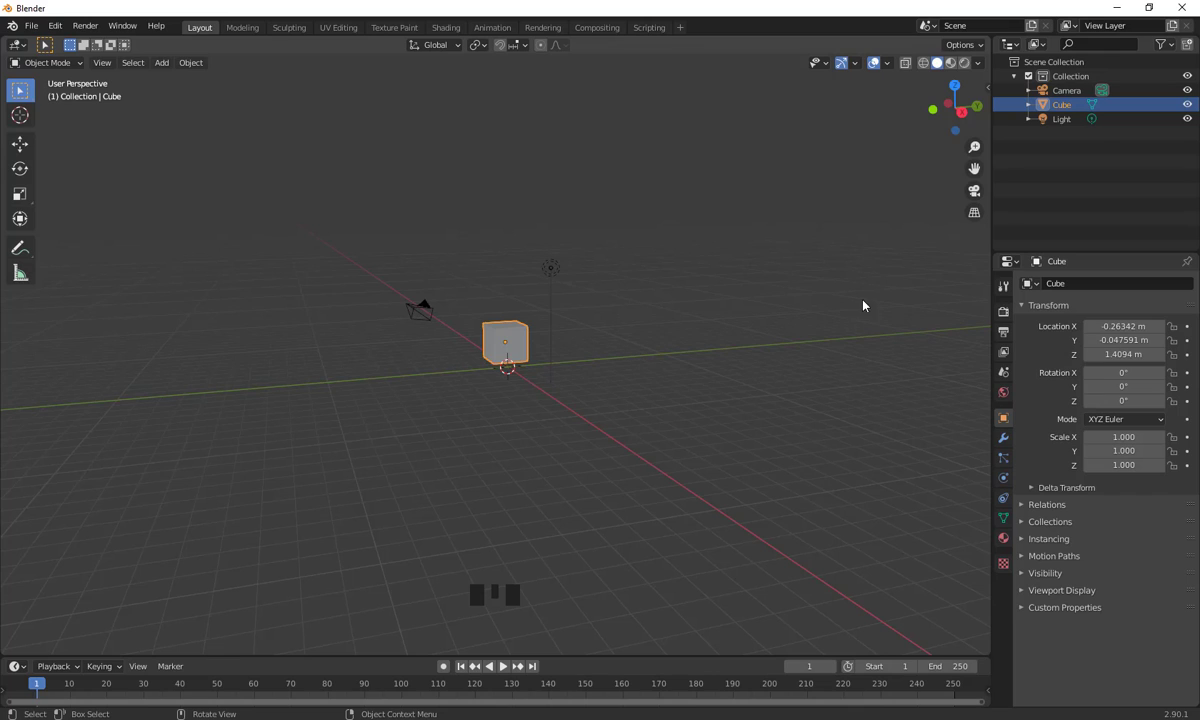
- Hide the light and the camera in the viewport
click(1085, 118)
ctrl+click(1106, 91)
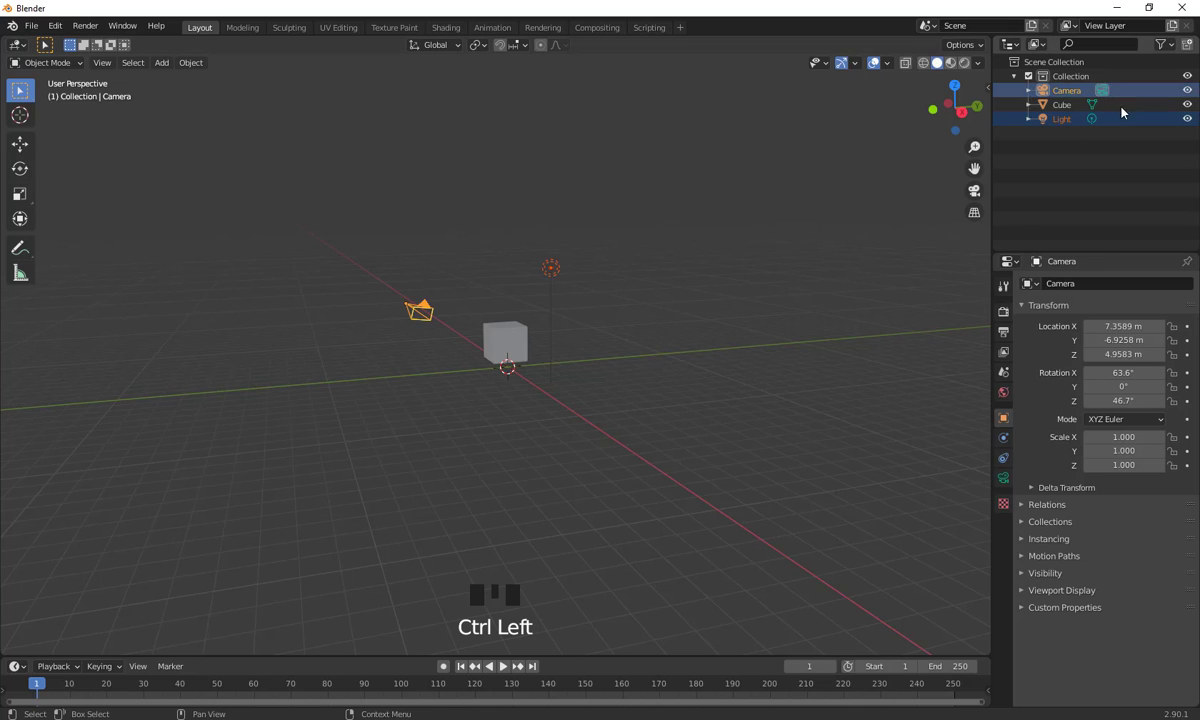
click(1187, 119)
click(1188, 90)
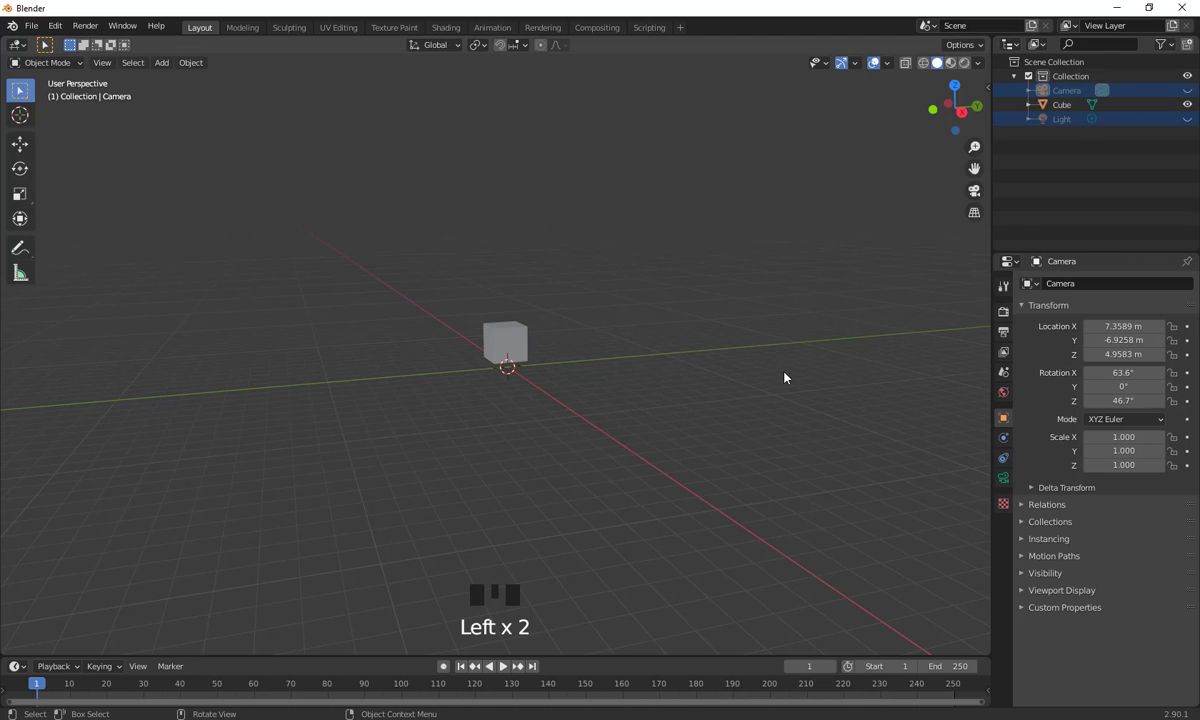
- Add a plane mesh at the world origin beneath the cube
middle_drag(648, 456, 580, 467)
scroll(580, 467, down, 1)
click(528, 345)
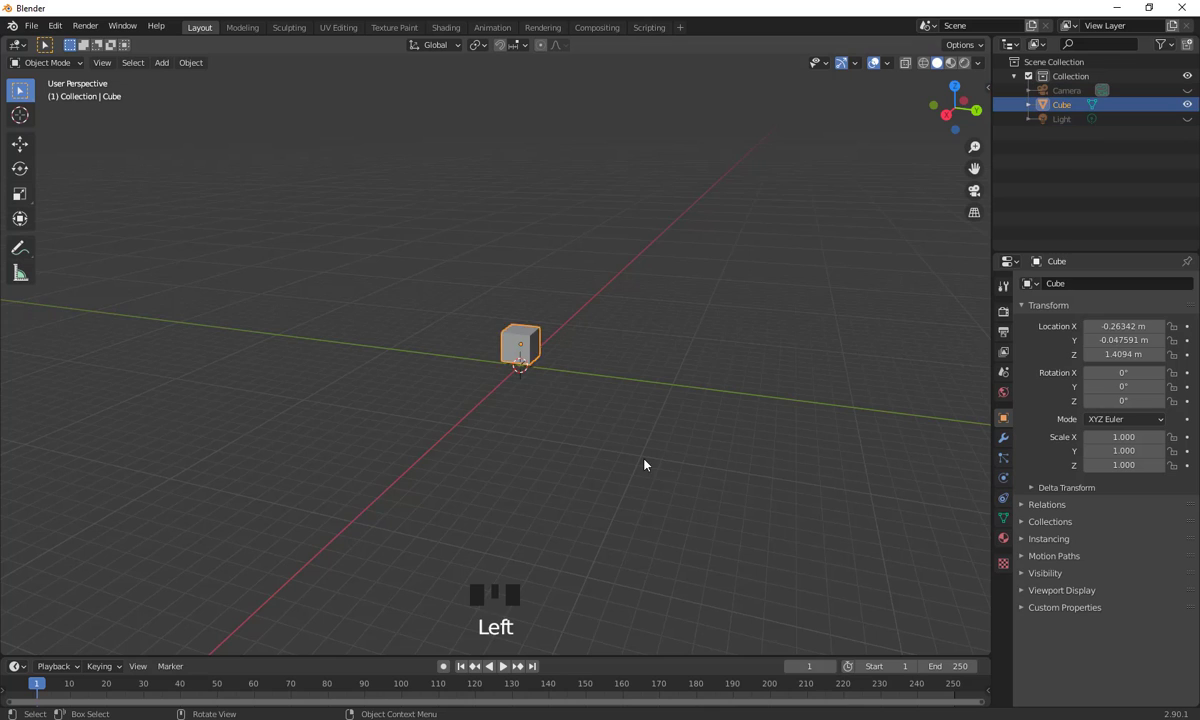
scroll(644, 464, down, 2)
scroll(644, 464, down, 3)
scroll(643, 469, up, 3)
middle_drag(643, 469, 612, 494)
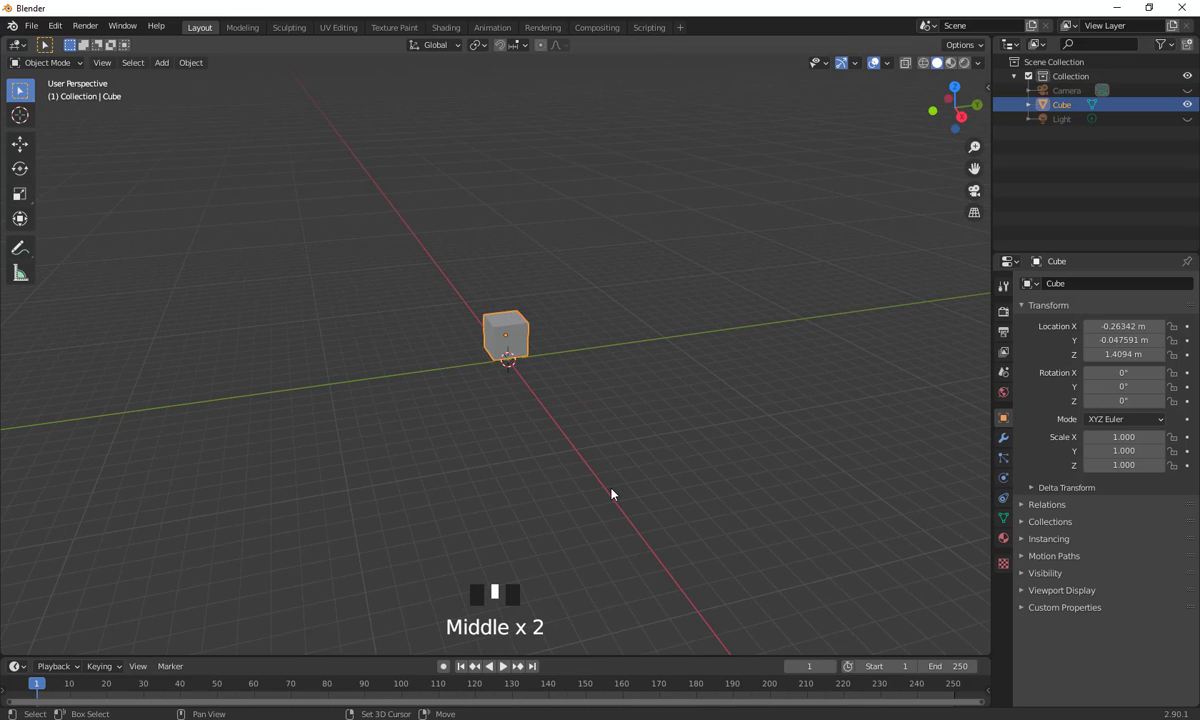
key(shift+a)
mouse_move(560, 429)
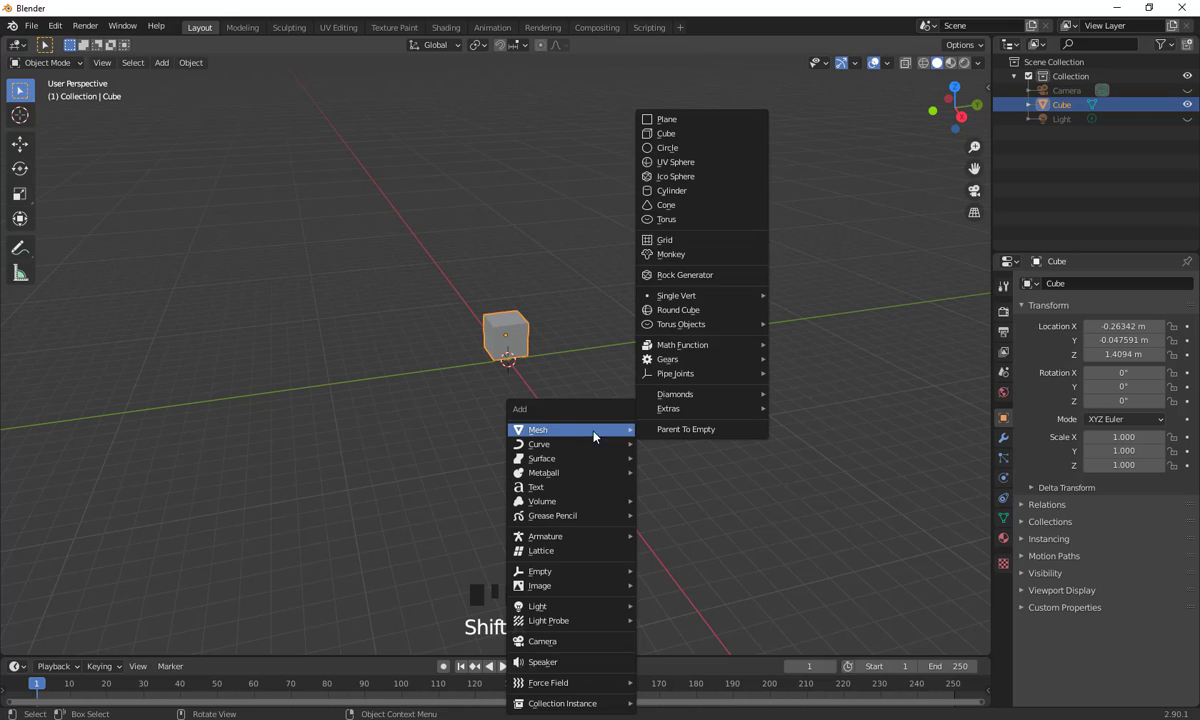
click(668, 119)
- Scale the plane up uniformly to about 21.3 to form a large floor
middle_drag(651, 533, 626, 537)
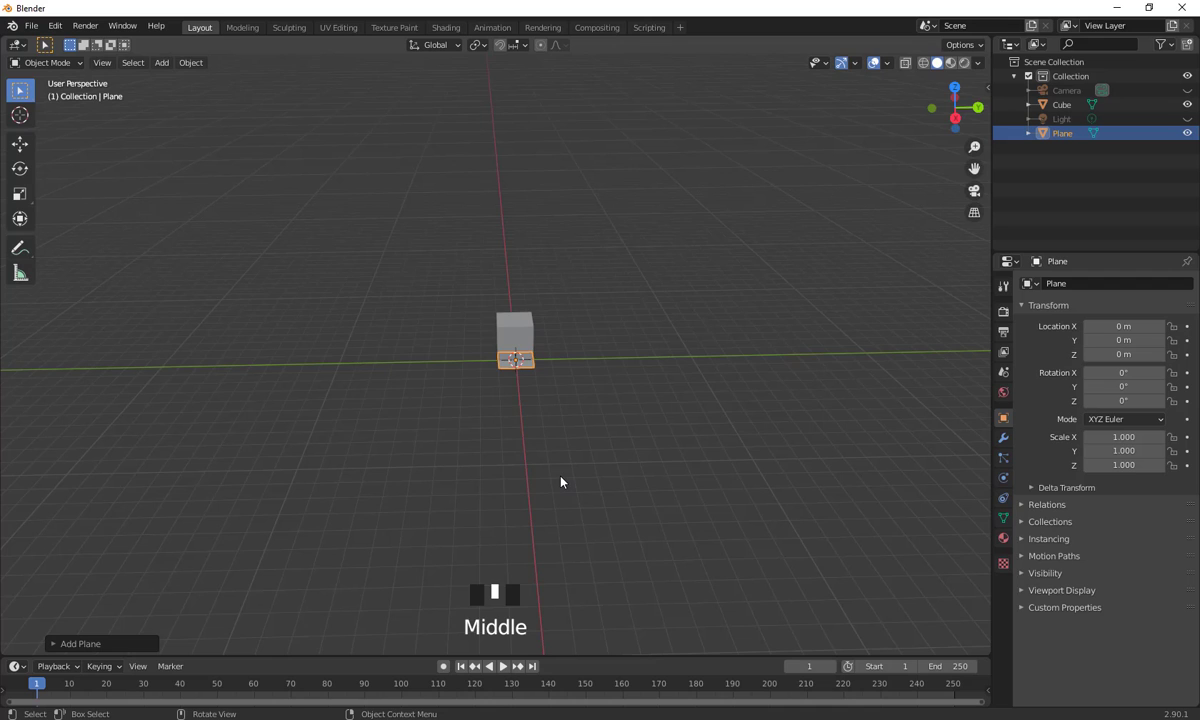
key(s)
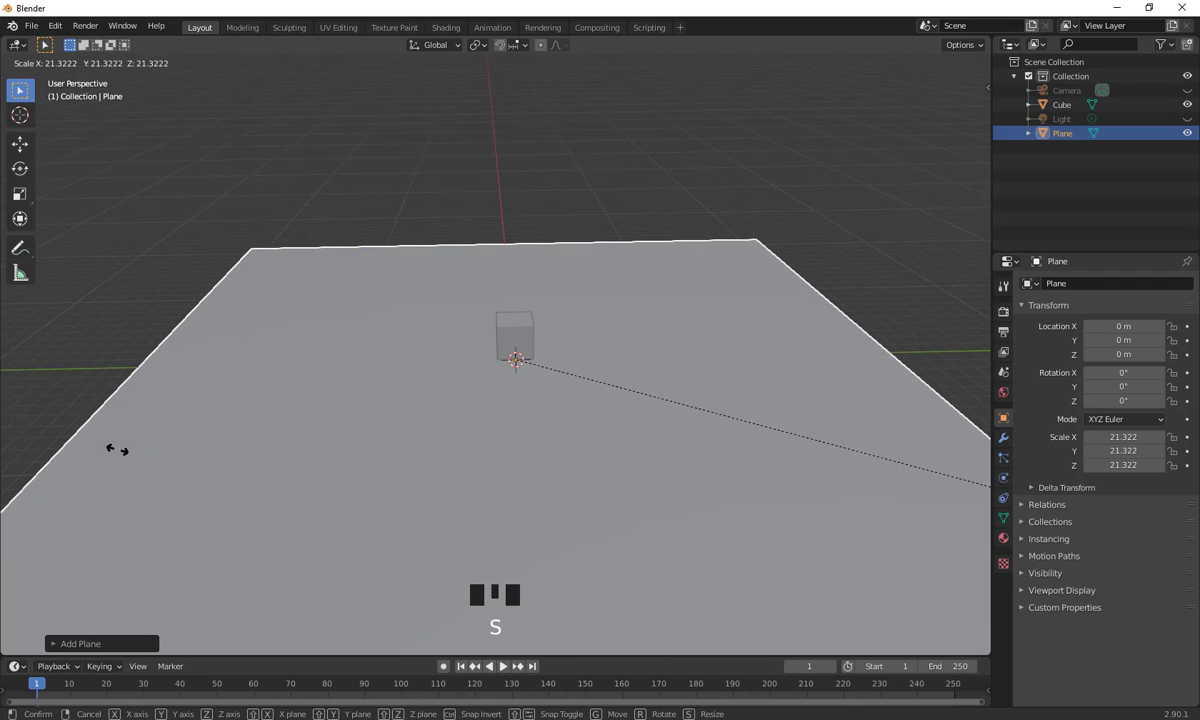
click(112, 447)
scroll(350, 355, down, 2)
scroll(440, 322, up, 4)
- Select the cube and make the timeline area taller
click(505, 360)
middle_drag(505, 360, 431, 396)
shift+middle_drag(415, 450, 455, 490)
scroll(517, 420, down, 3)
shift+middle_drag(517, 420, 560, 431)
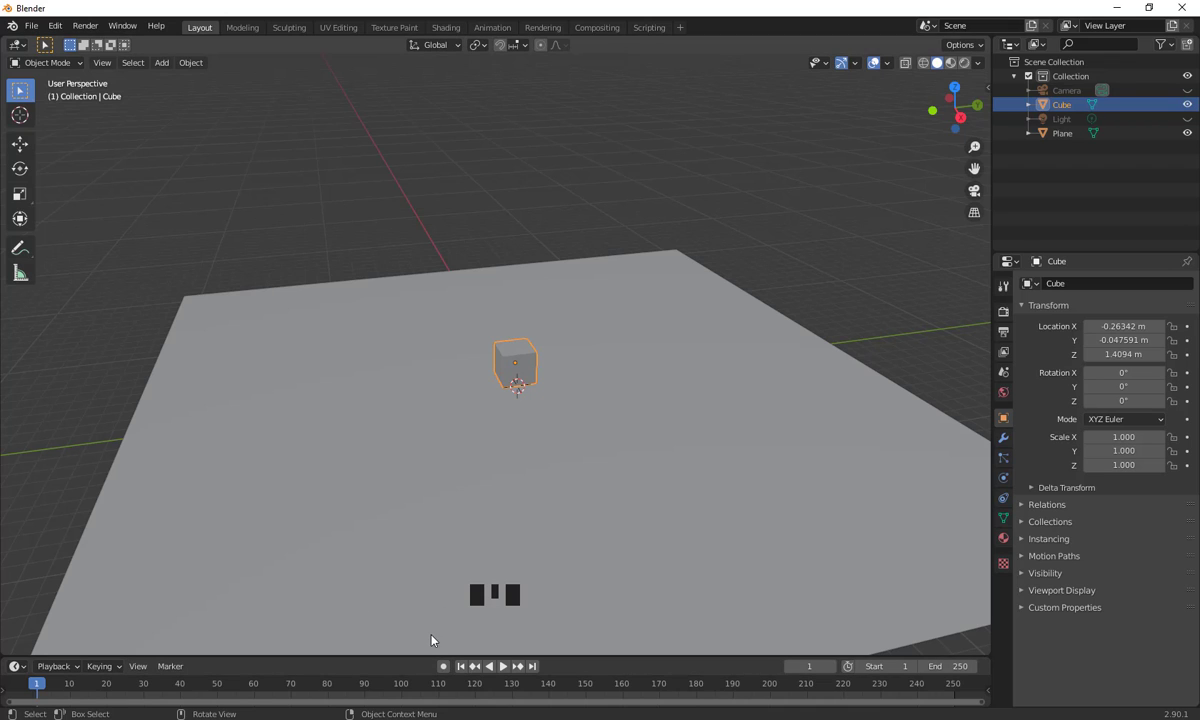
drag(432, 656, 425, 597)
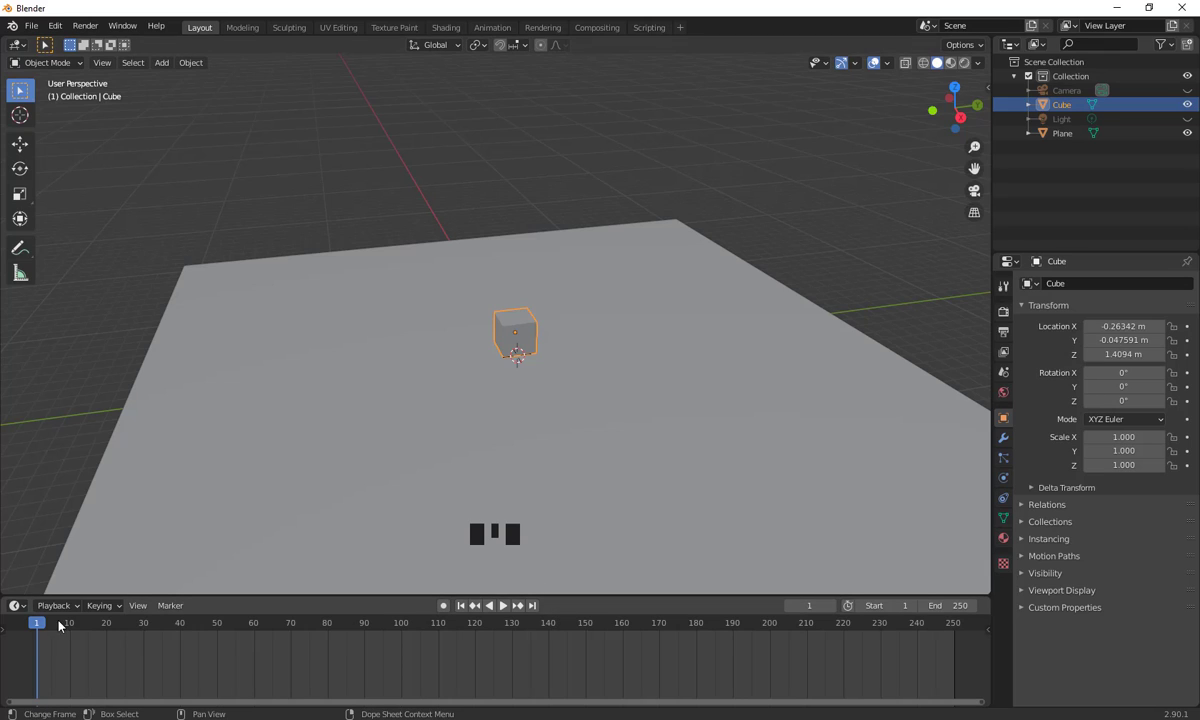
drag(41, 630, 36, 716)
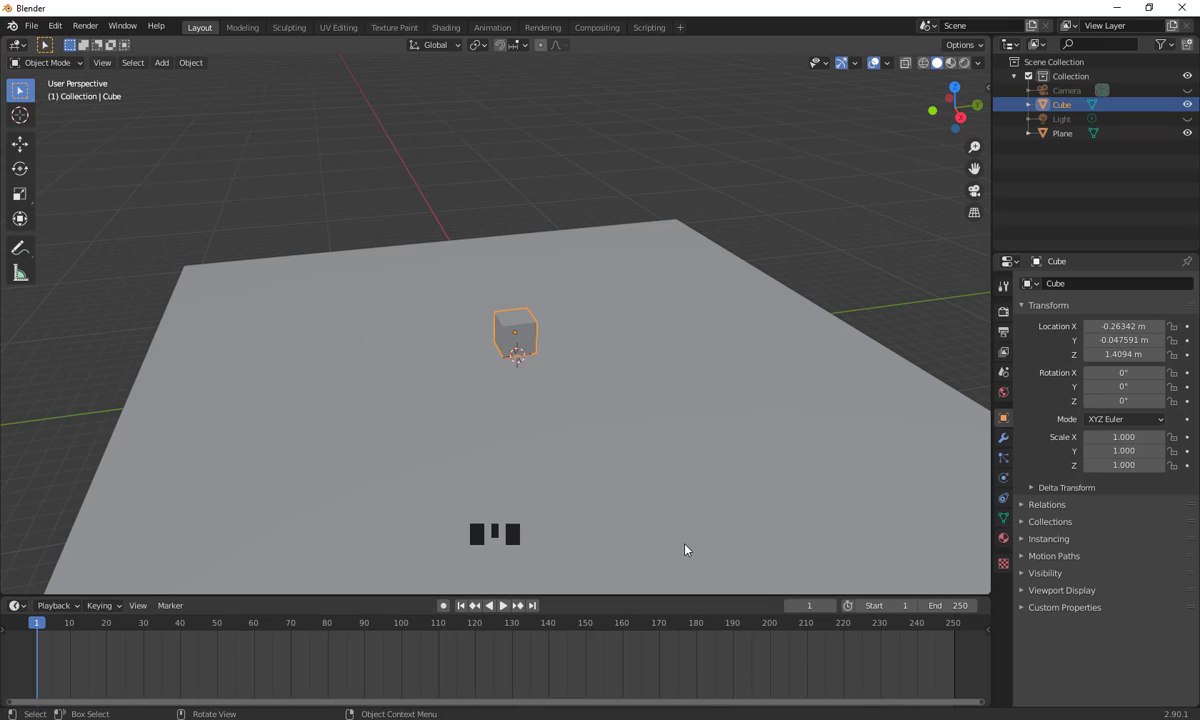
key(alt)
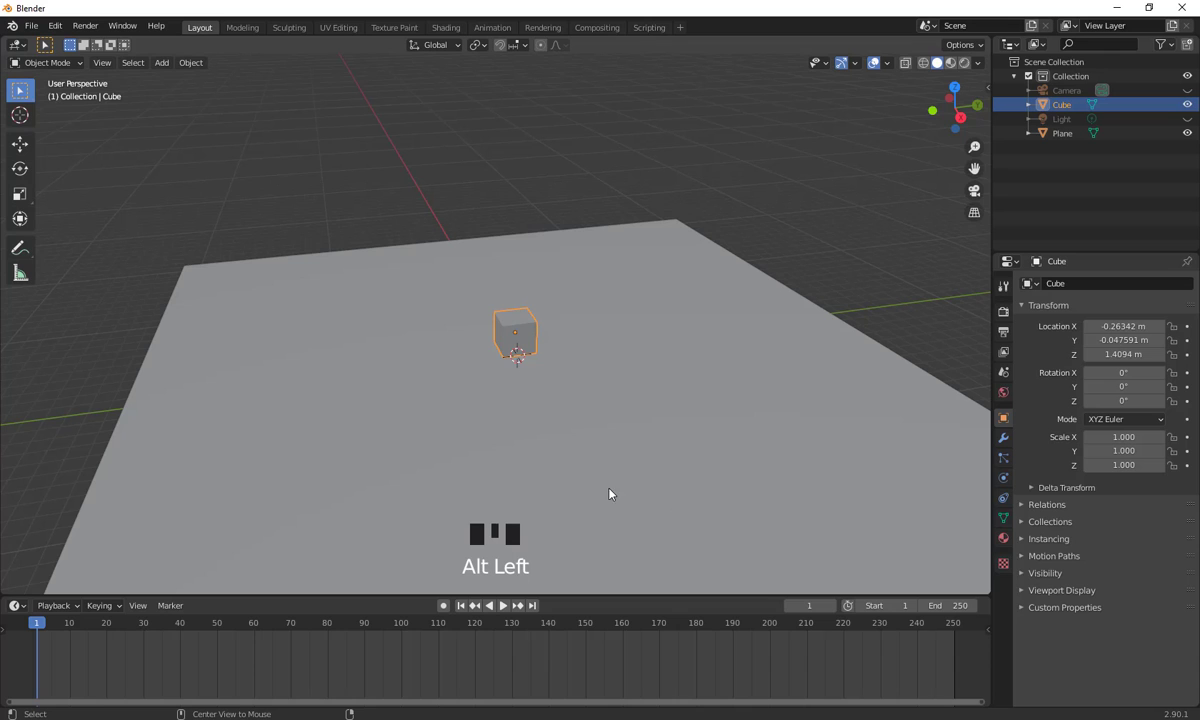
- Examine the cube and the floor plane from a low, near-frontal viewing angle
middle_drag(760, 487, 611, 490)
scroll(699, 466, down, 2)
scroll(610, 438, down, 1)
scroll(605, 437, up, 7)
scroll(595, 434, down, 4)
shift+middle_drag(595, 434, 522, 390)
click(683, 479)
shift+middle_drag(683, 479, 640, 434)
click(525, 368)
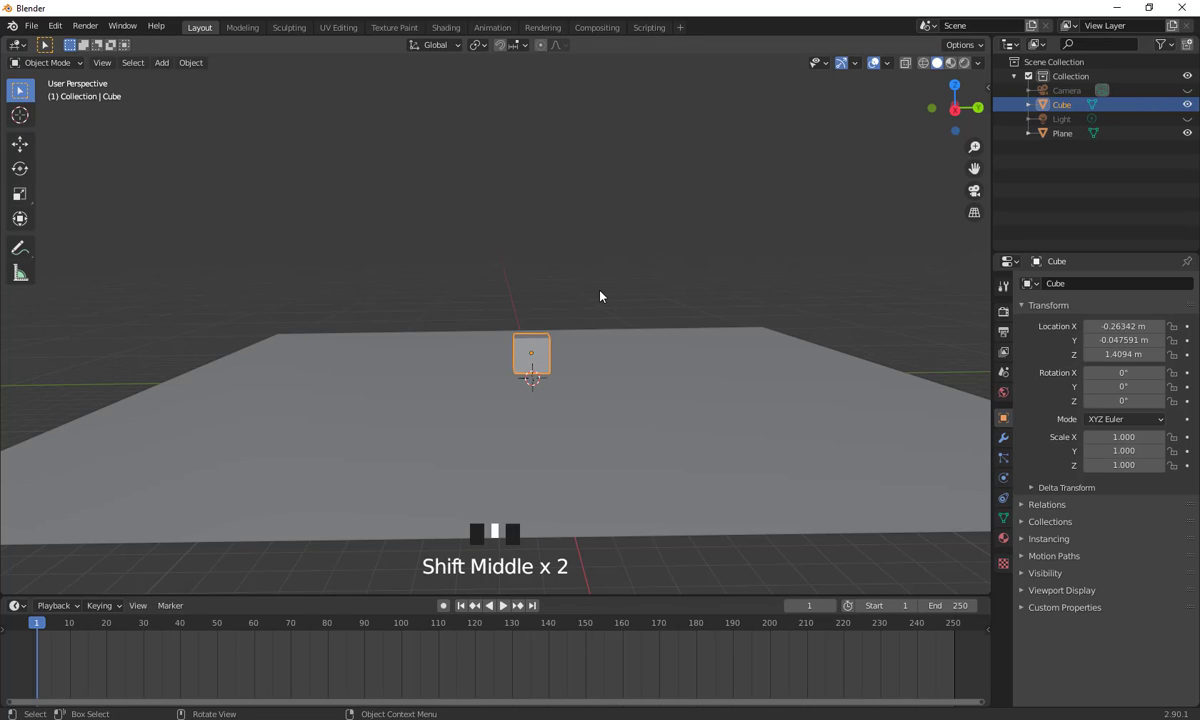
key(i)
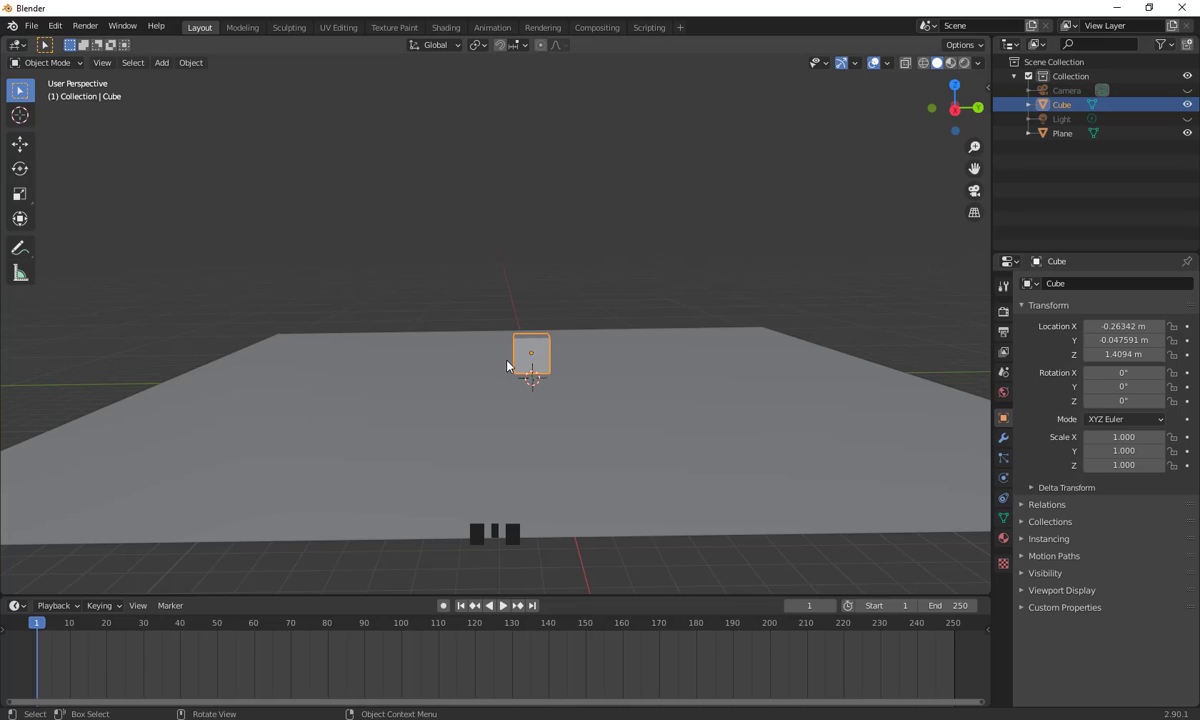
- View the object properties of the floor plane and reselect the cube
click(897, 437)
click(1000, 421)
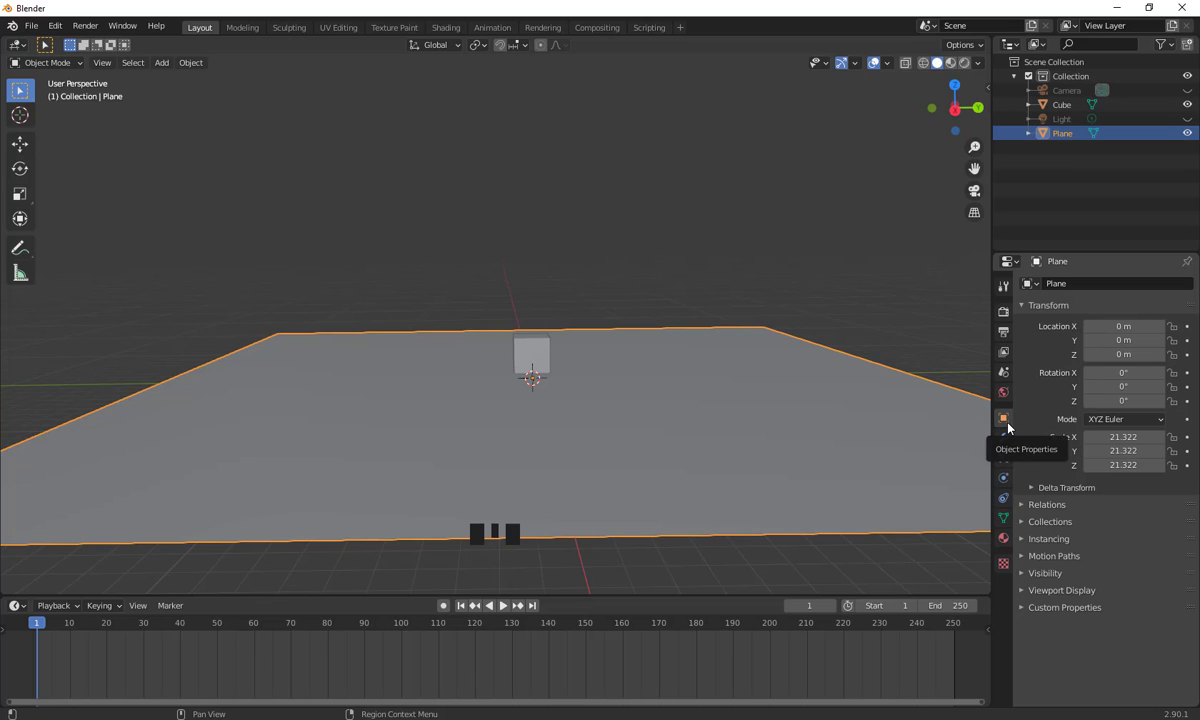
click(729, 387)
click(517, 358)
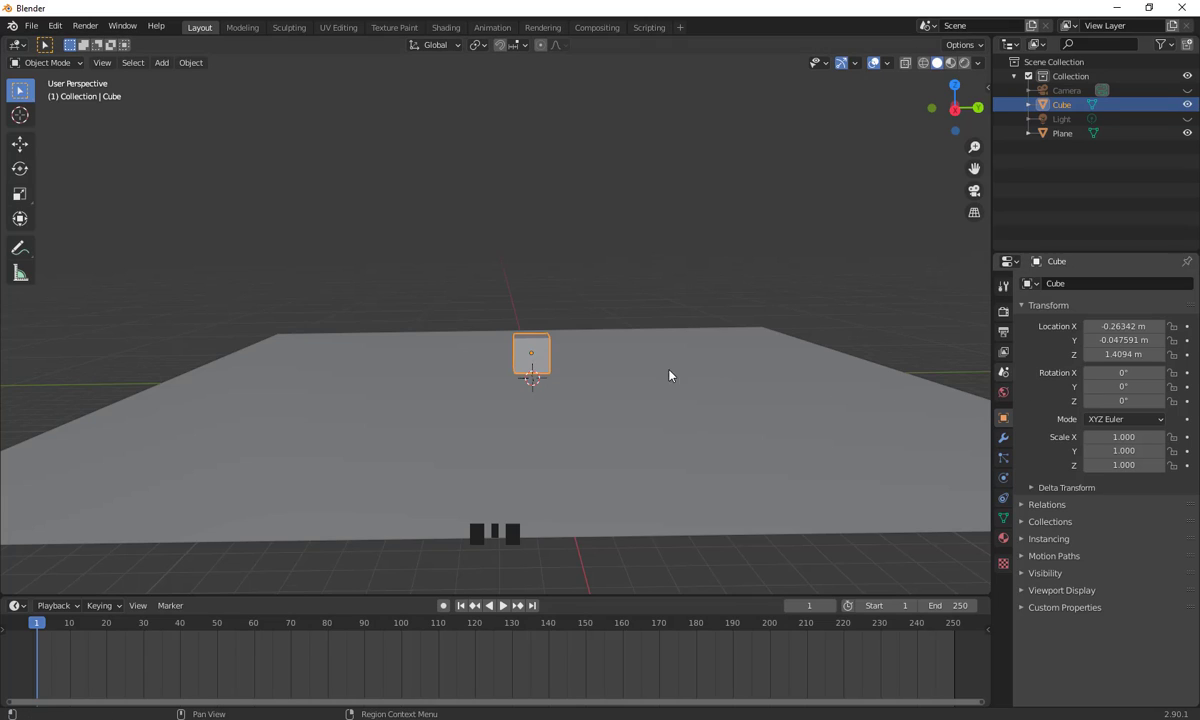
- Set the cube's X, Y and Z location to 0 m together
click(1124, 326)
drag(1124, 326, 1124, 354)
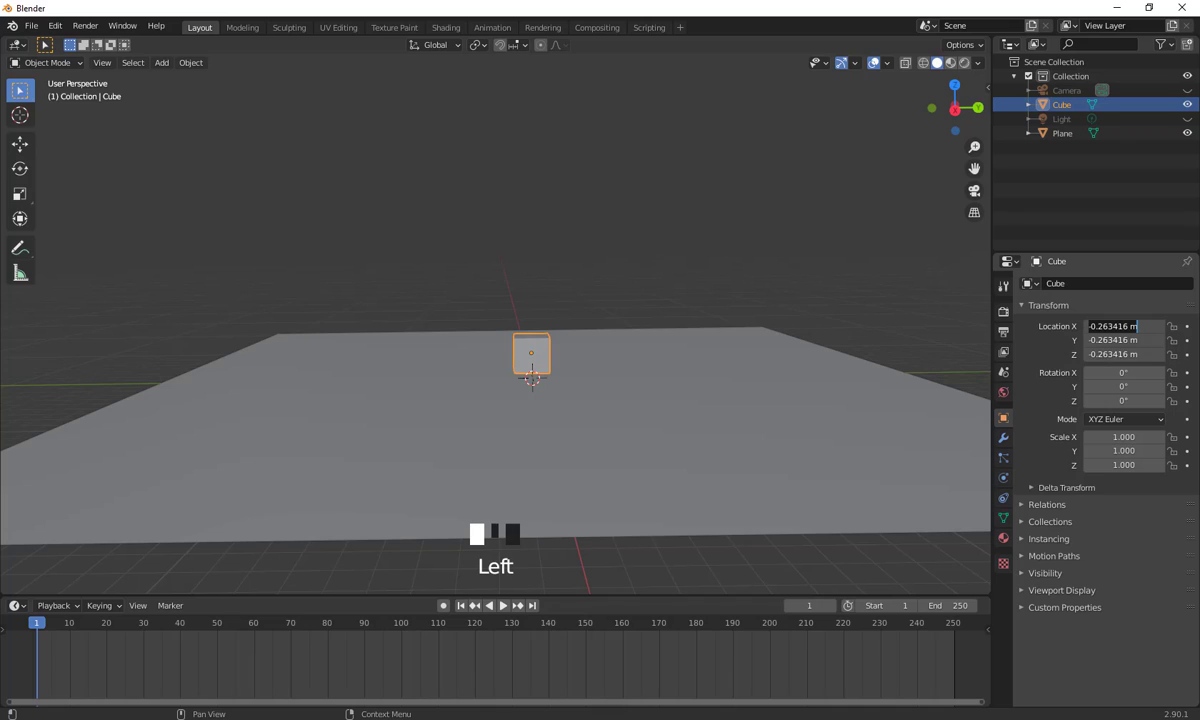
text(0)
key(Return)
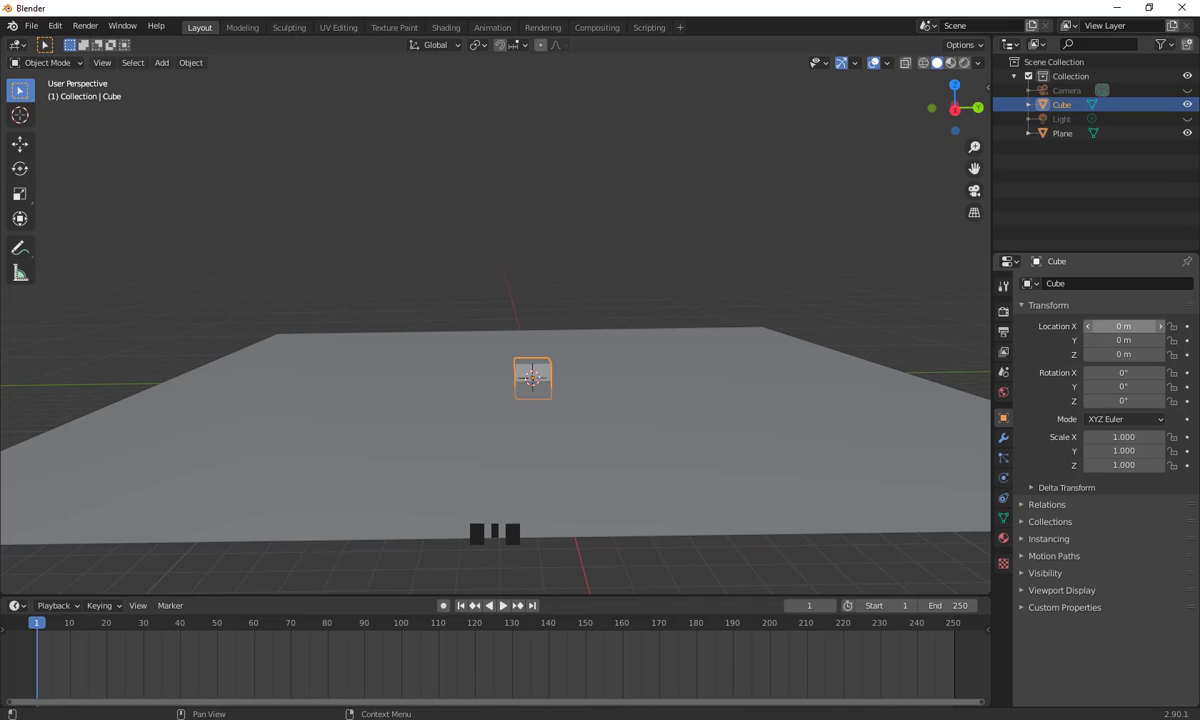
click(1130, 328)
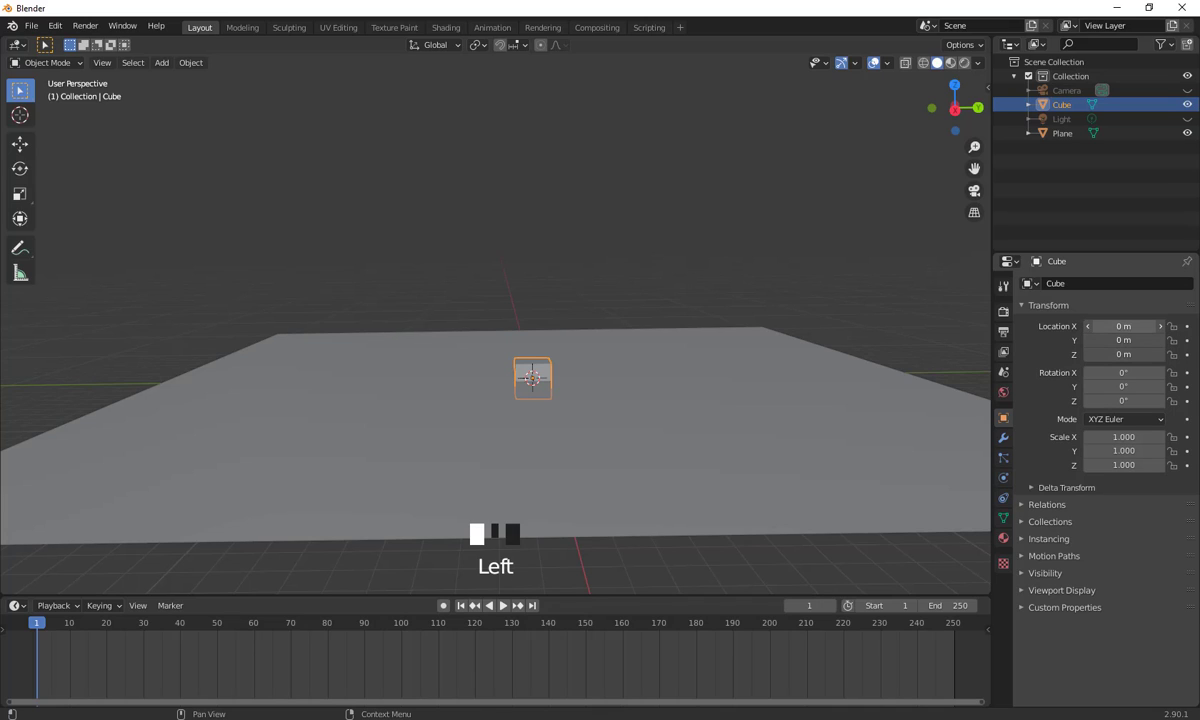
click(1124, 326)
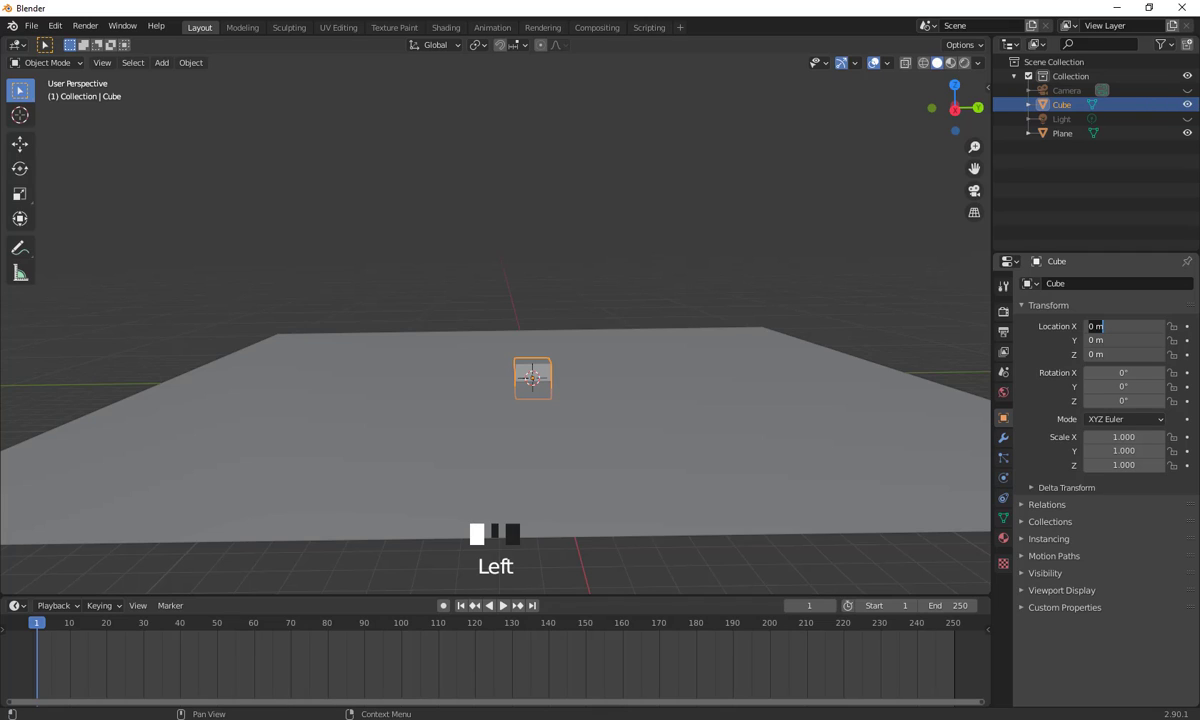
click(544, 362)
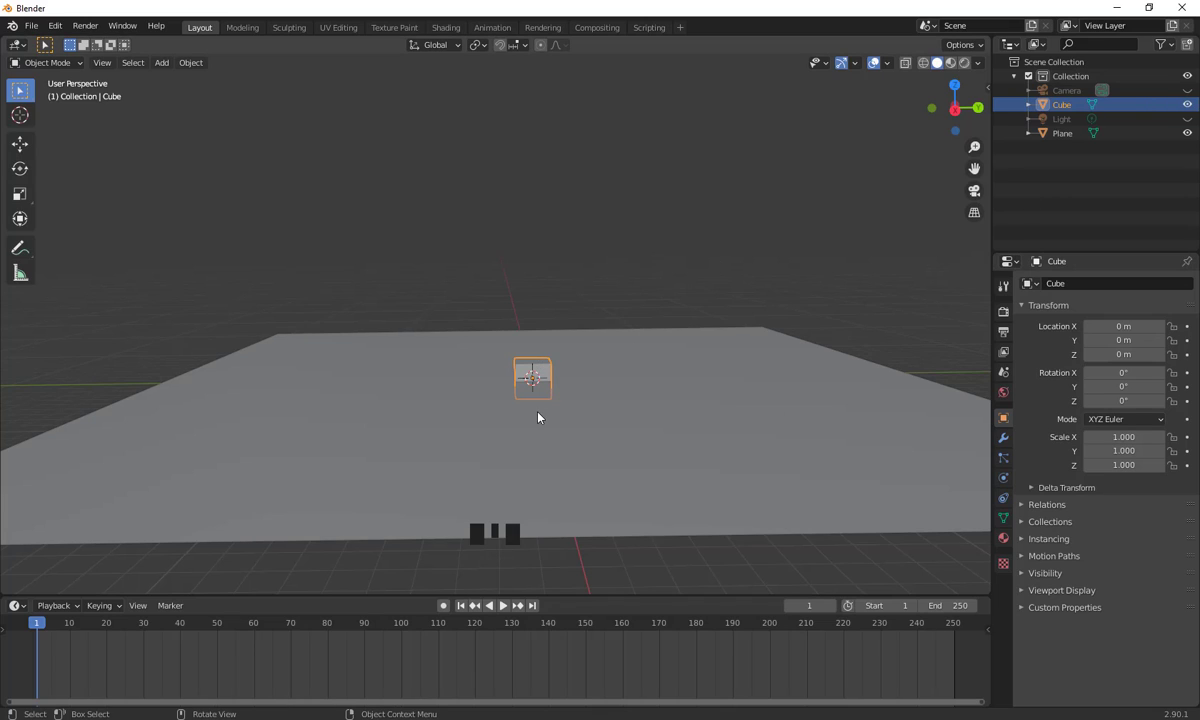
- Set the cube's Z location to 1 m to rest it on the floor plane
click(1124, 355)
key(Return)
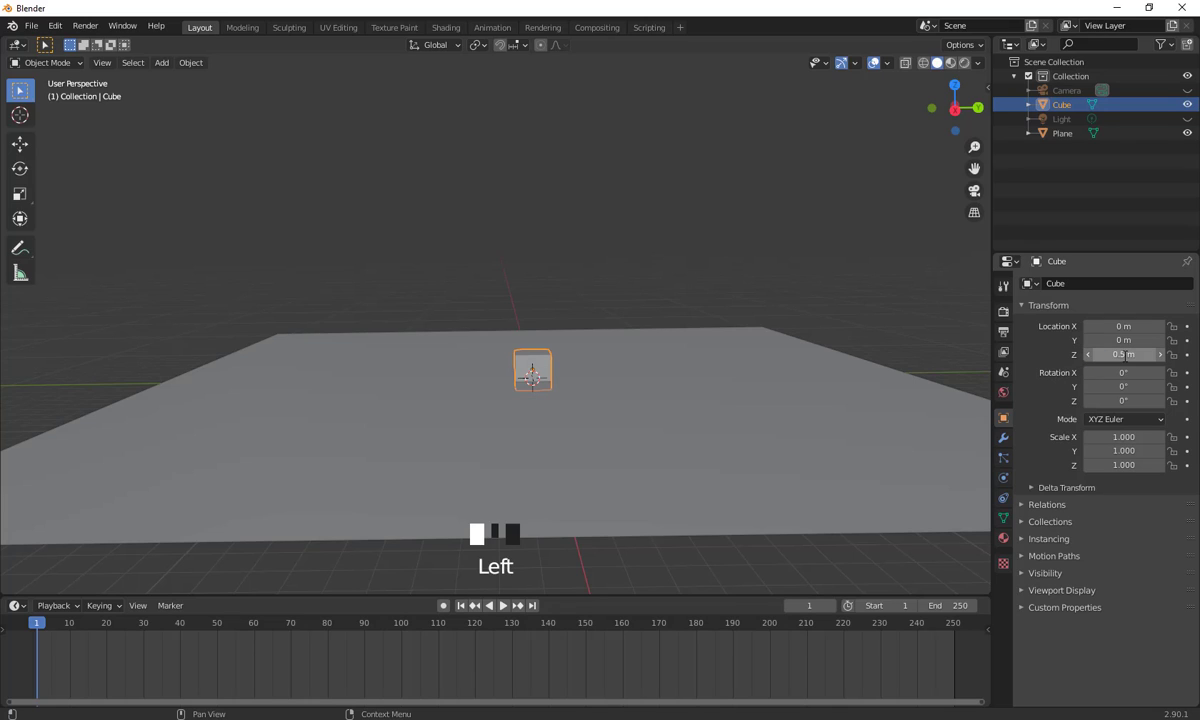
click(1140, 356)
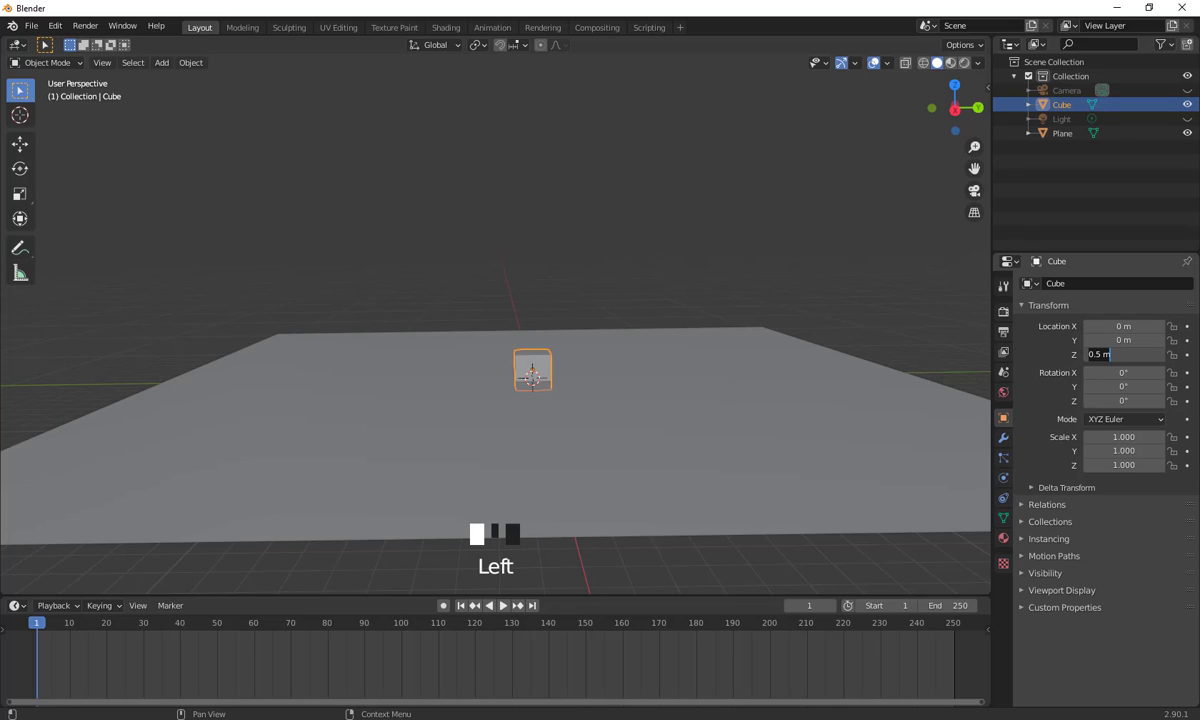
text(1)
key(Return)
middle_drag(611, 367, 611, 405)
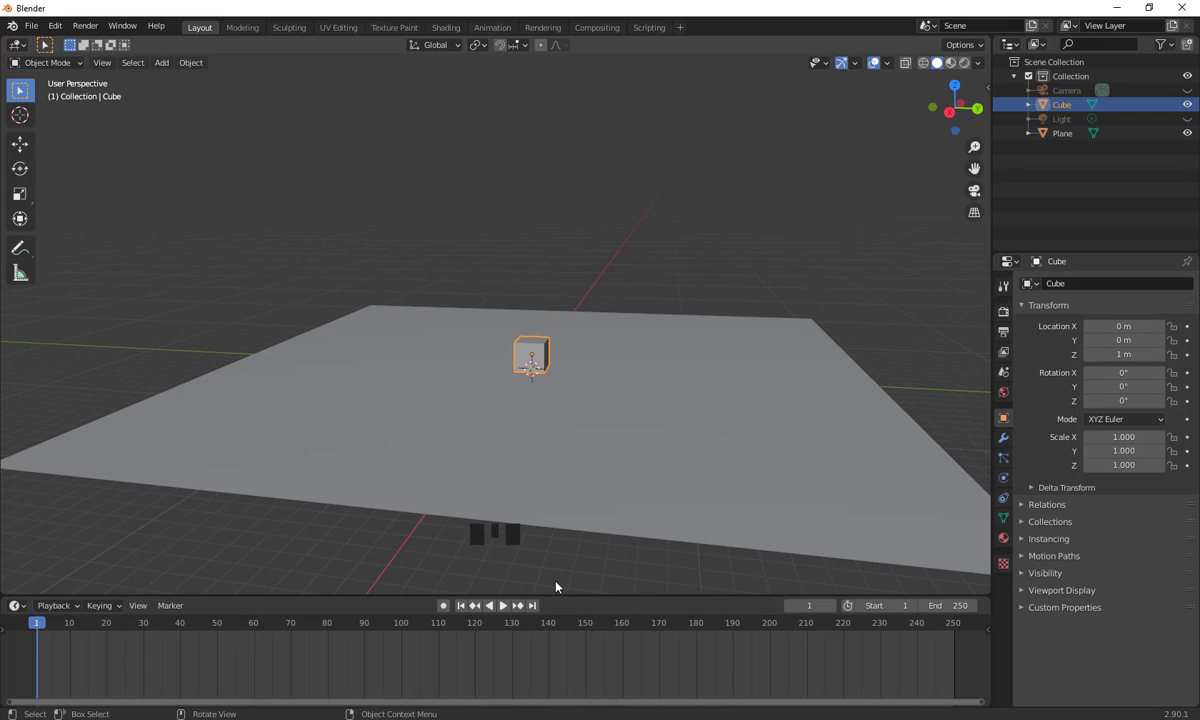
- Set the cube's Z location to 10 m at frame 1 and insert a Location keyframe
drag(37, 628, 36, 655)
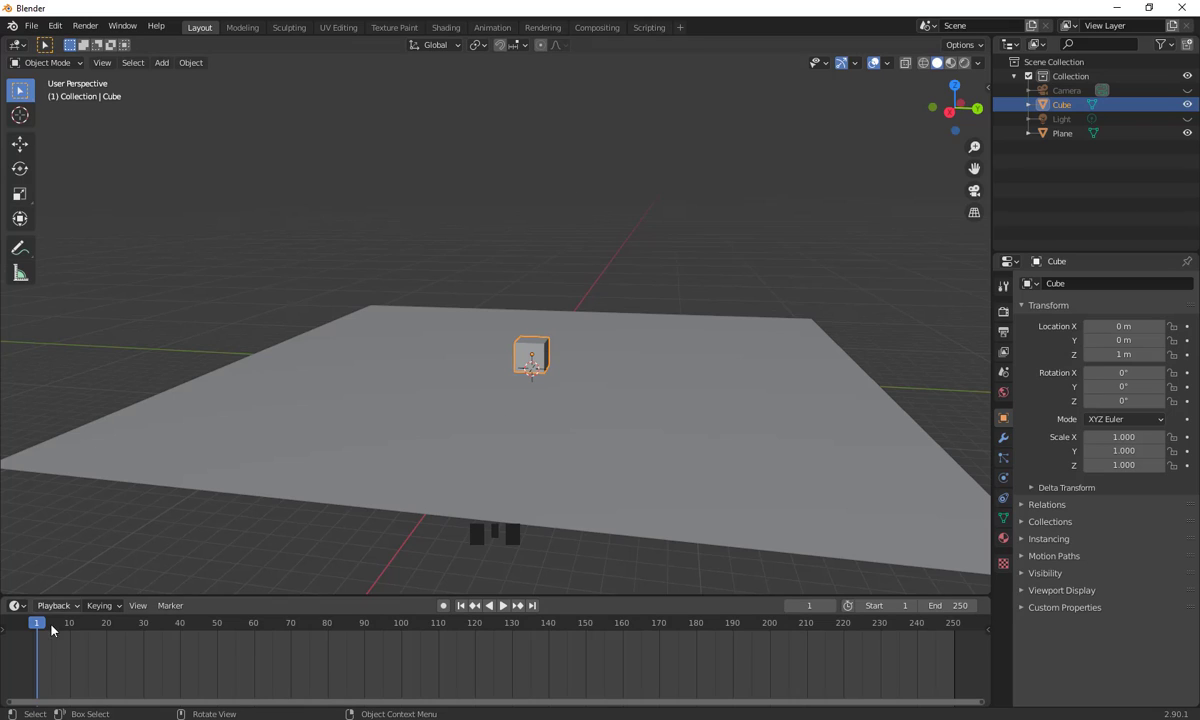
click(1120, 354)
text(10)
key(Return)
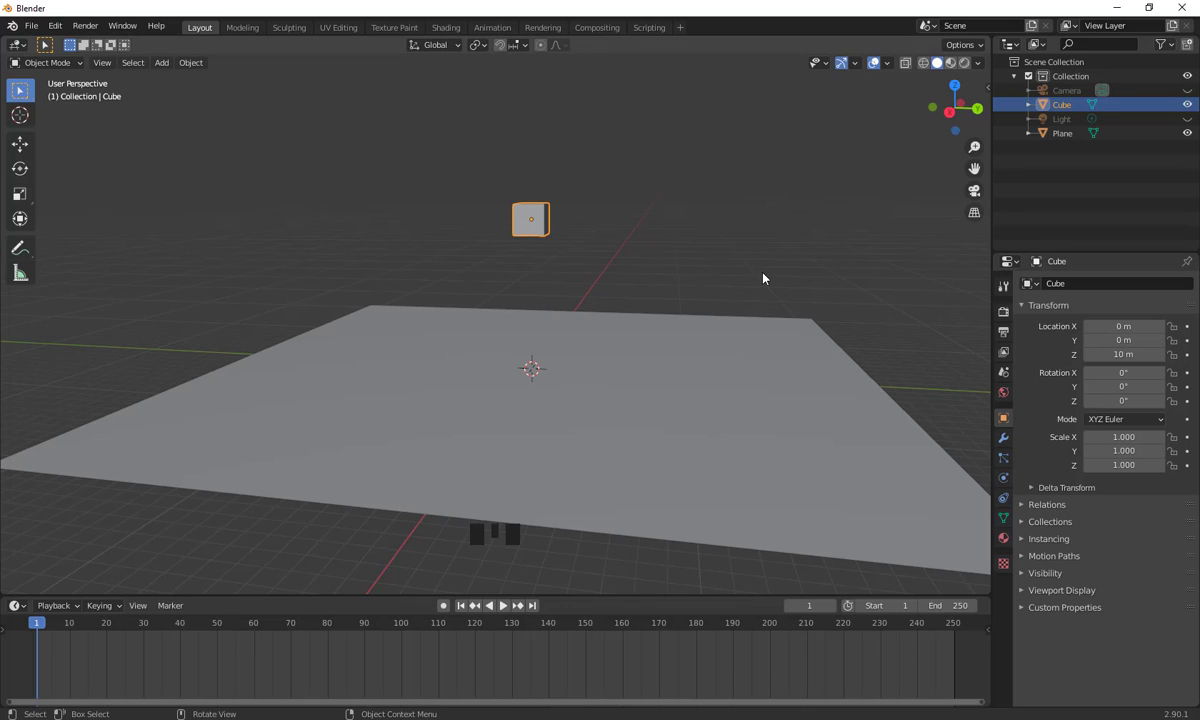
key(i)
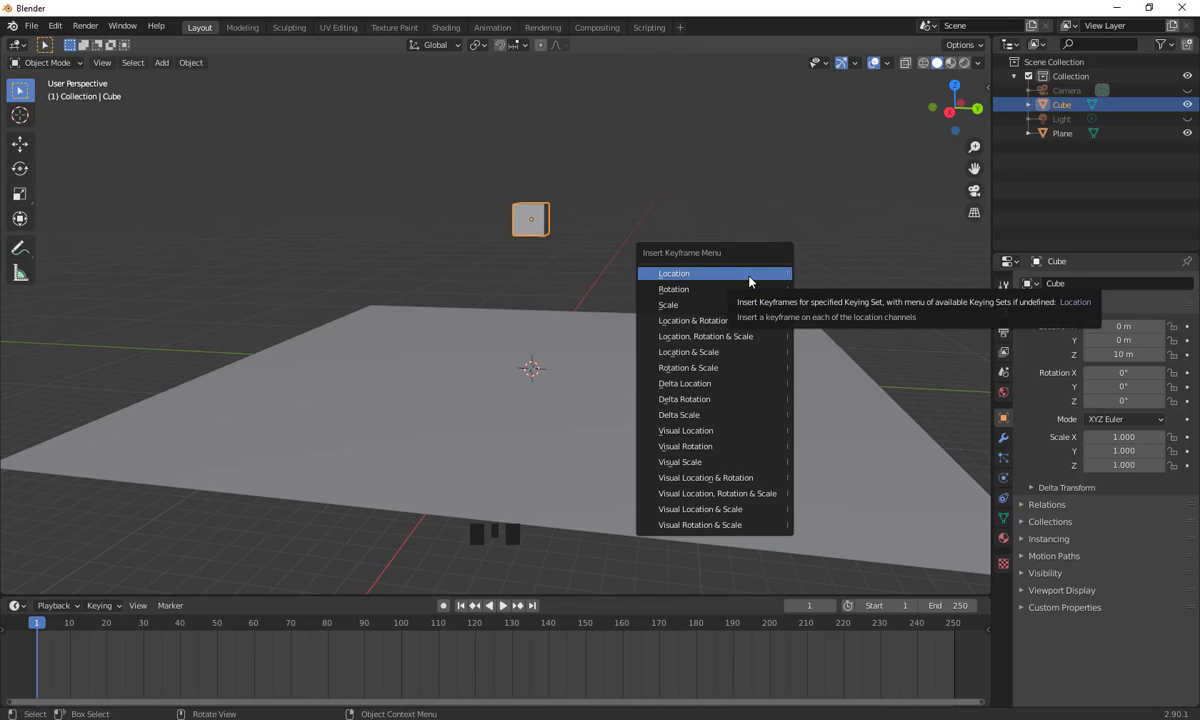
click(750, 281)
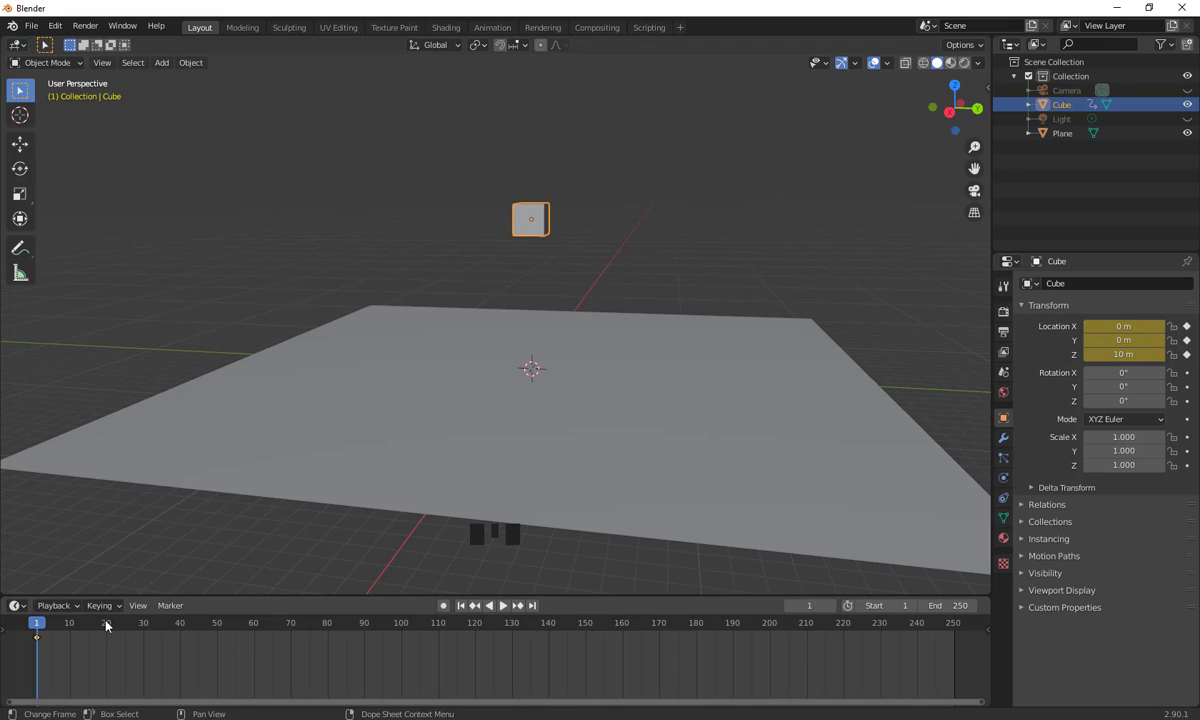
- At frame 20, set the cube's Z location to 1 m and insert a Location keyframe
mouse_move(41, 627)
mouse_down()
mouse_move(517, 626)
mouse_move(24, 636)
mouse_up()
drag(36, 627, 107, 653)
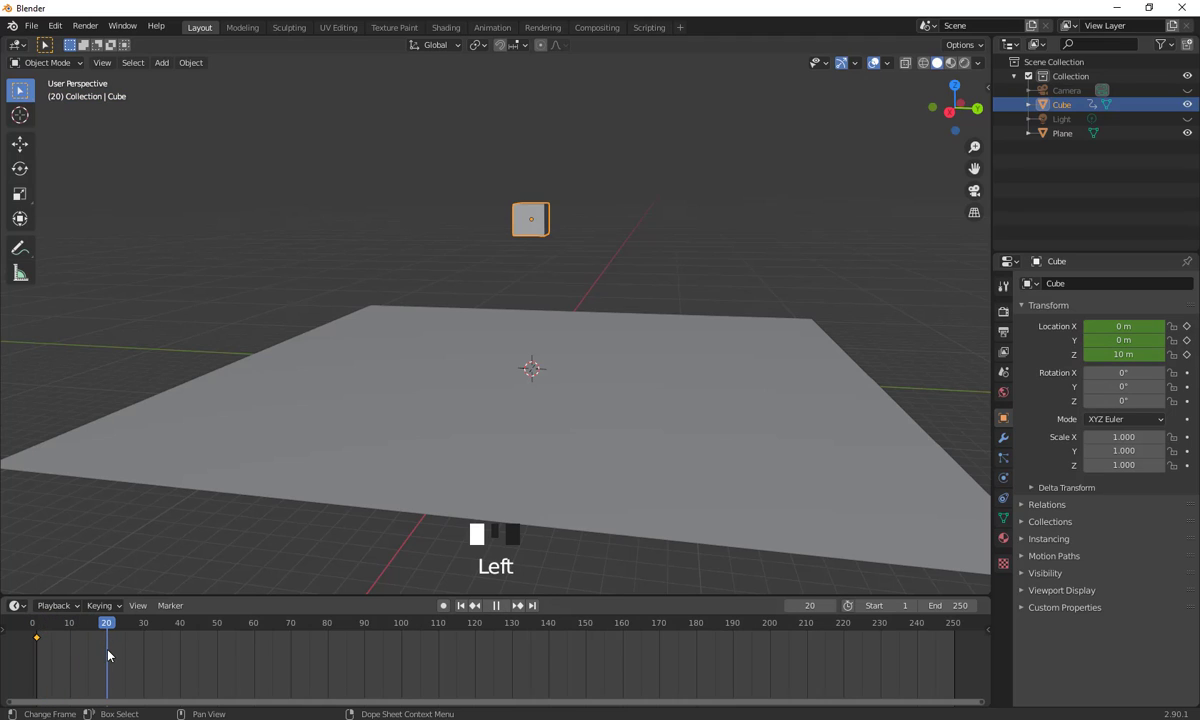
click(1138, 354)
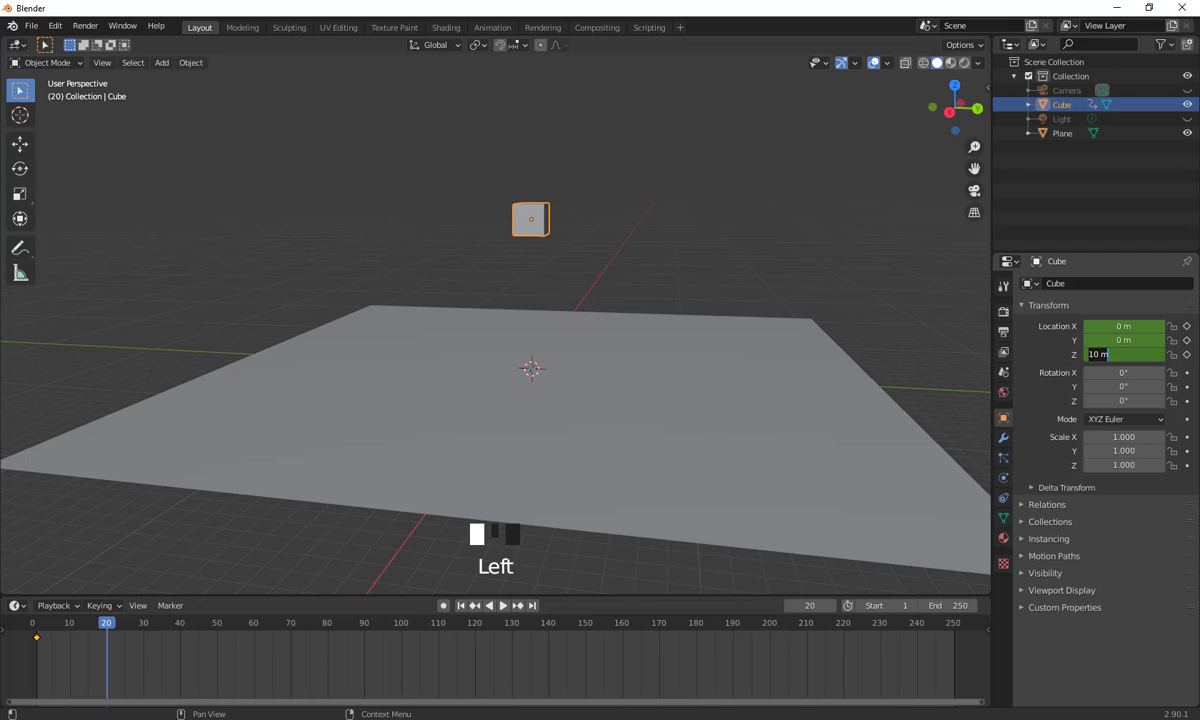
text(0)
key(Return)
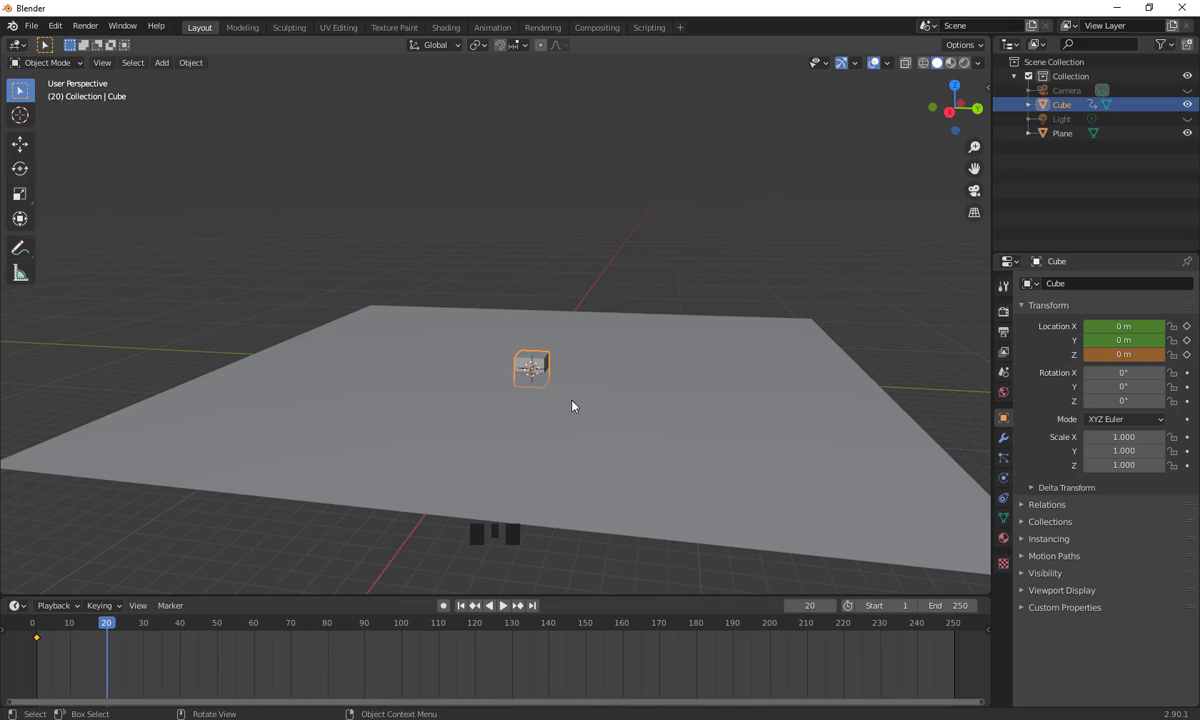
click(1100, 354)
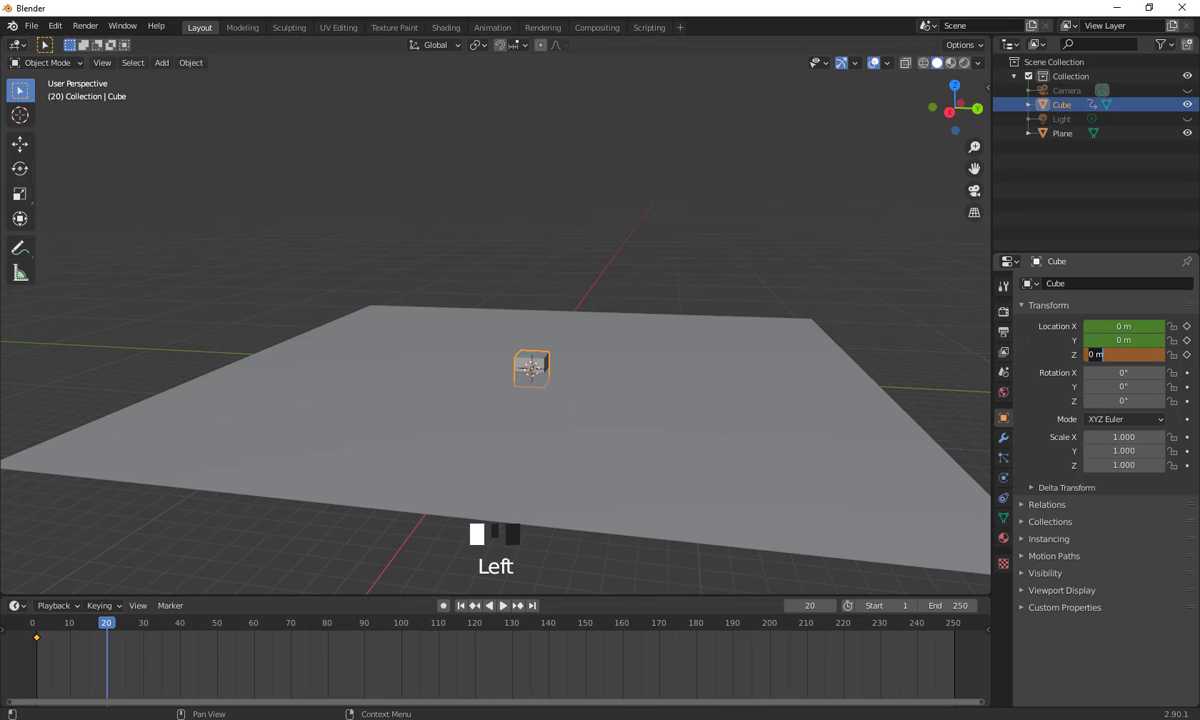
text(1)
key(Return)
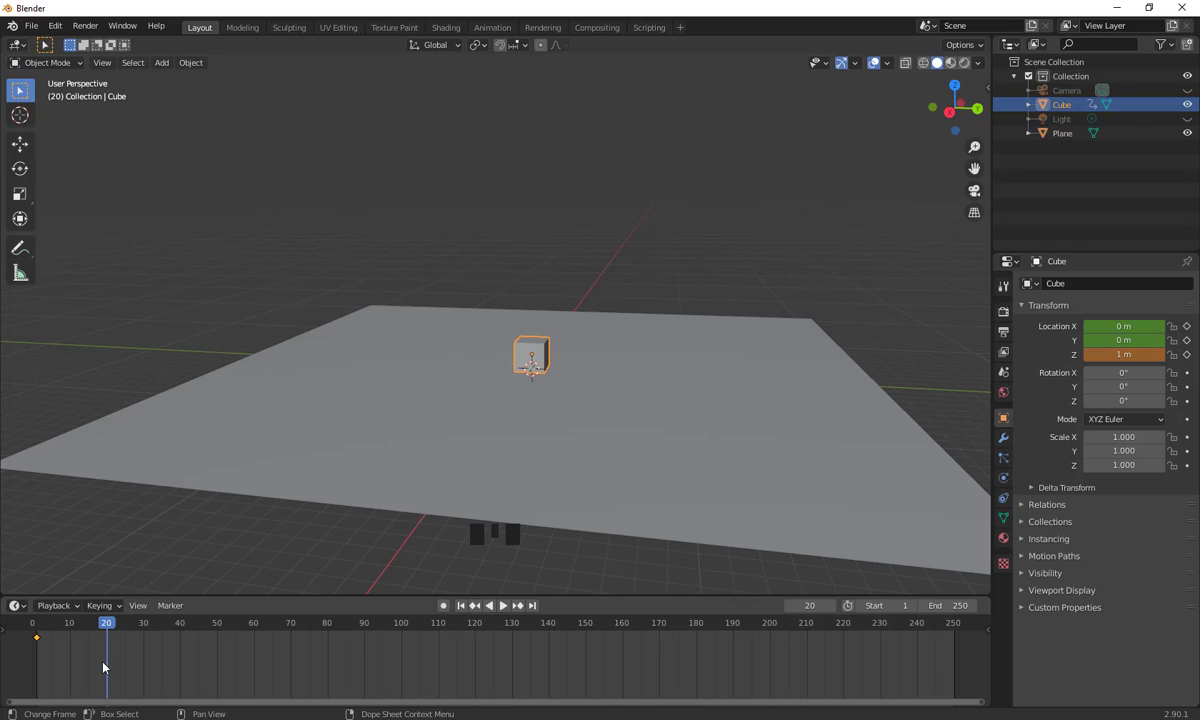
key(i)
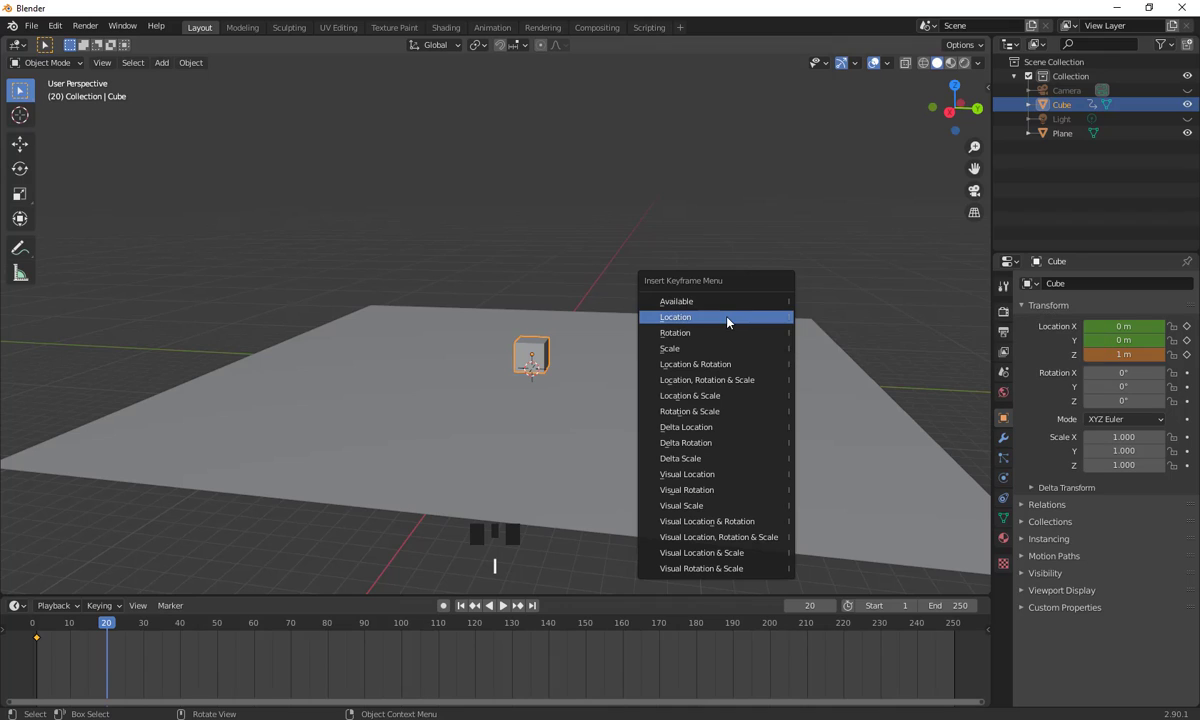
click(727, 318)
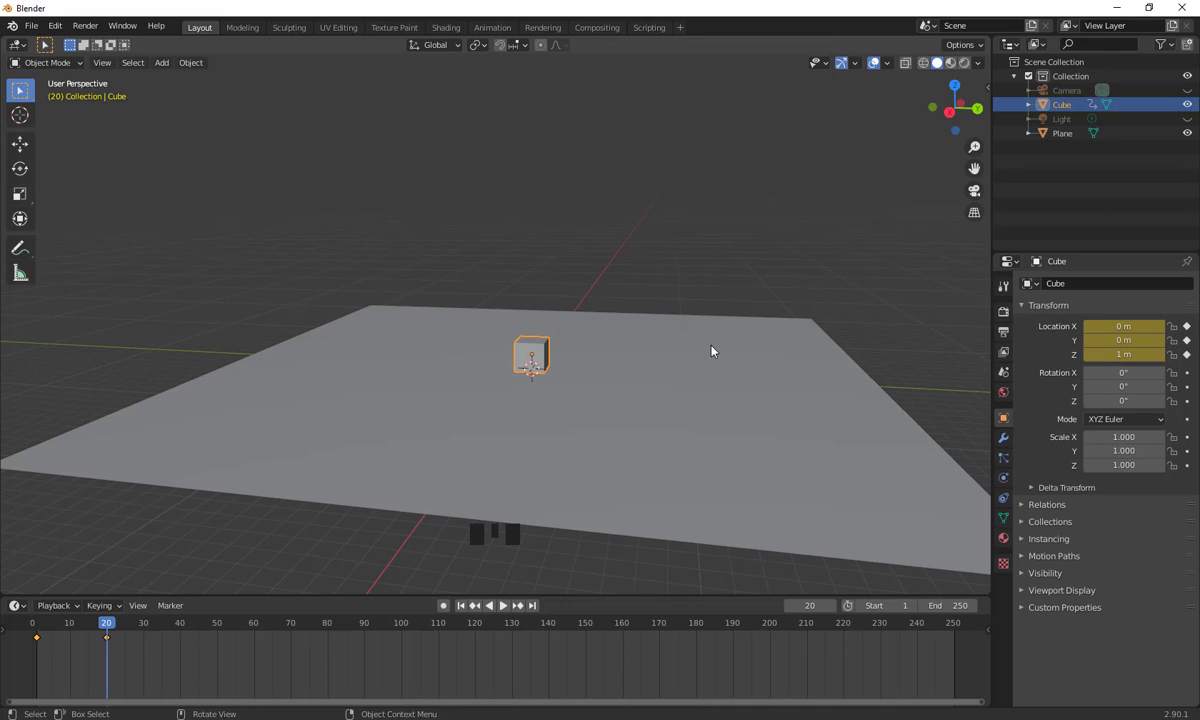
- At frame 40, move the cube freely to about X -7.1, Y 18.9, Z 12.2 m and insert a Location keyframe
drag(105, 627, 108, 667)
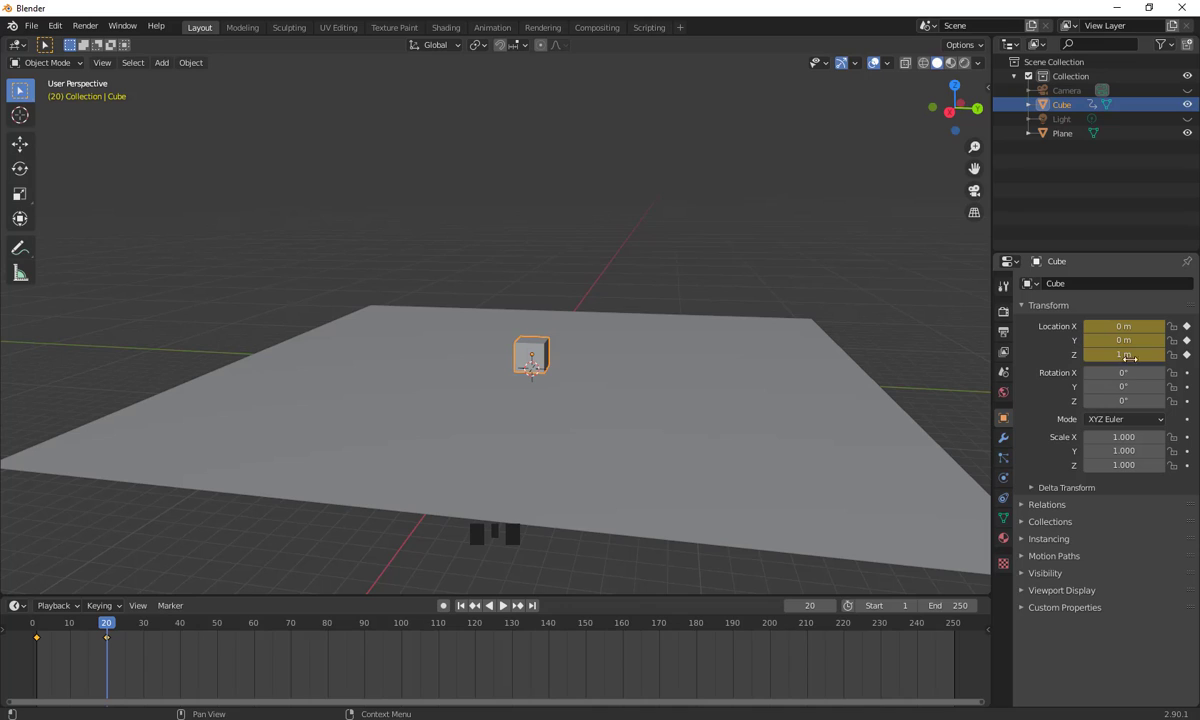
drag(110, 633, 181, 660)
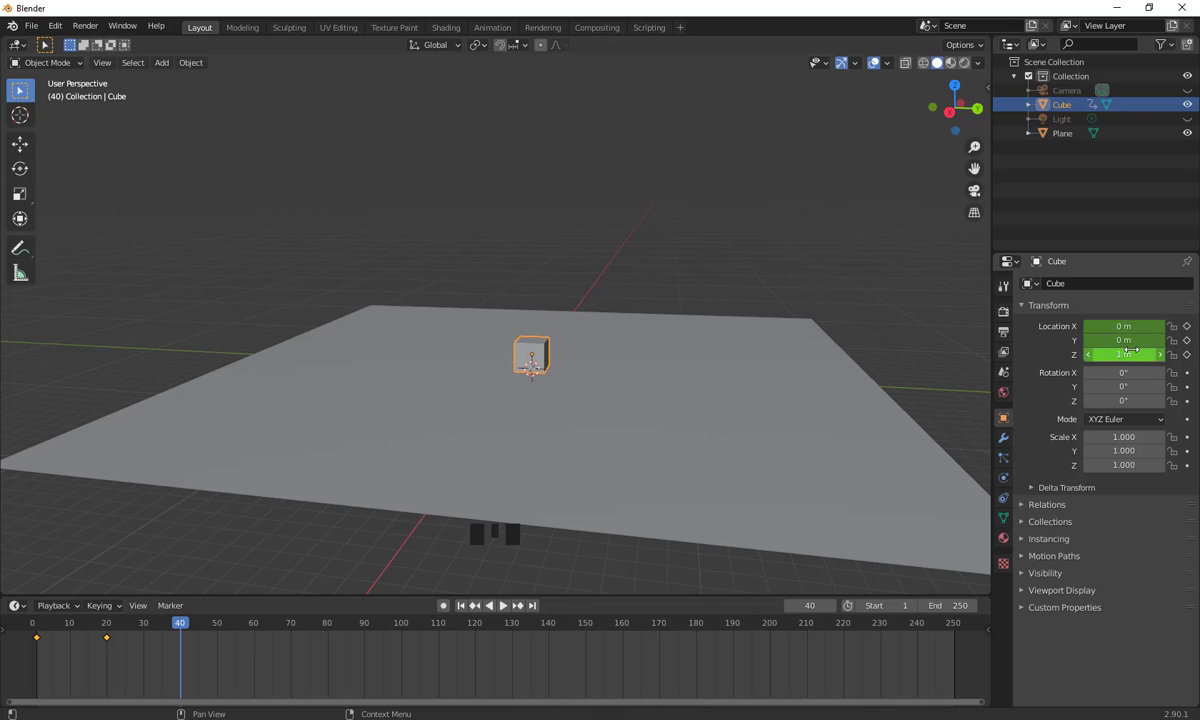
key(g)
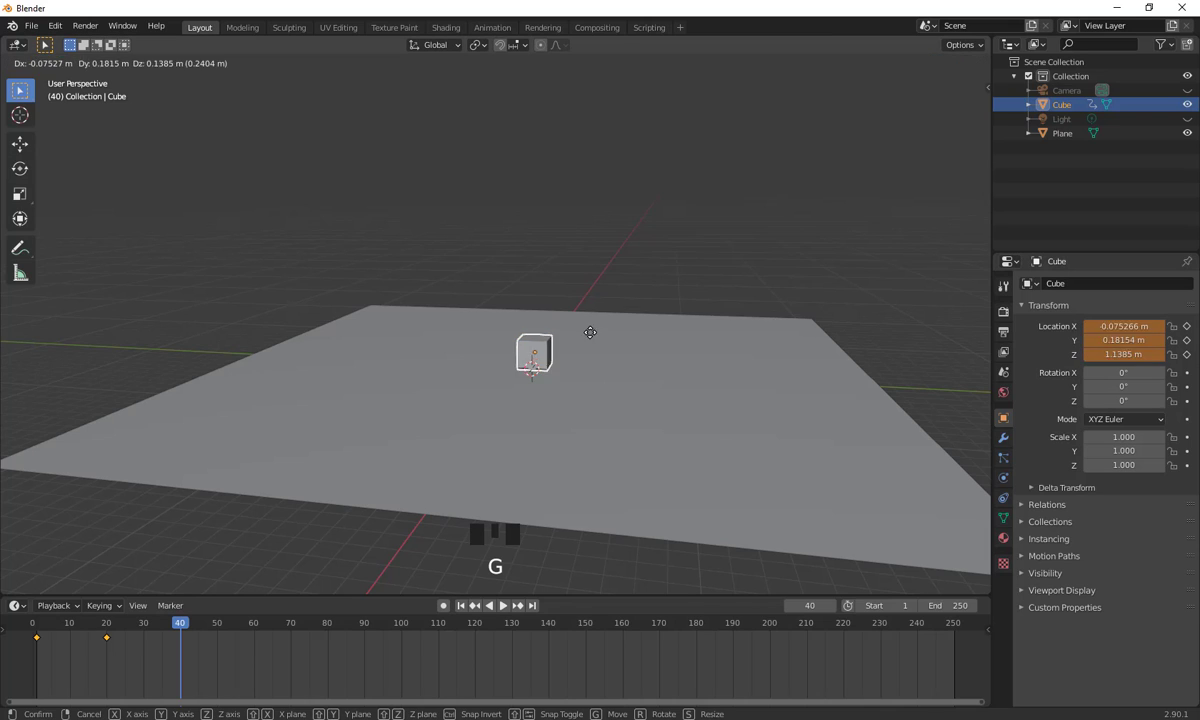
click(782, 360)
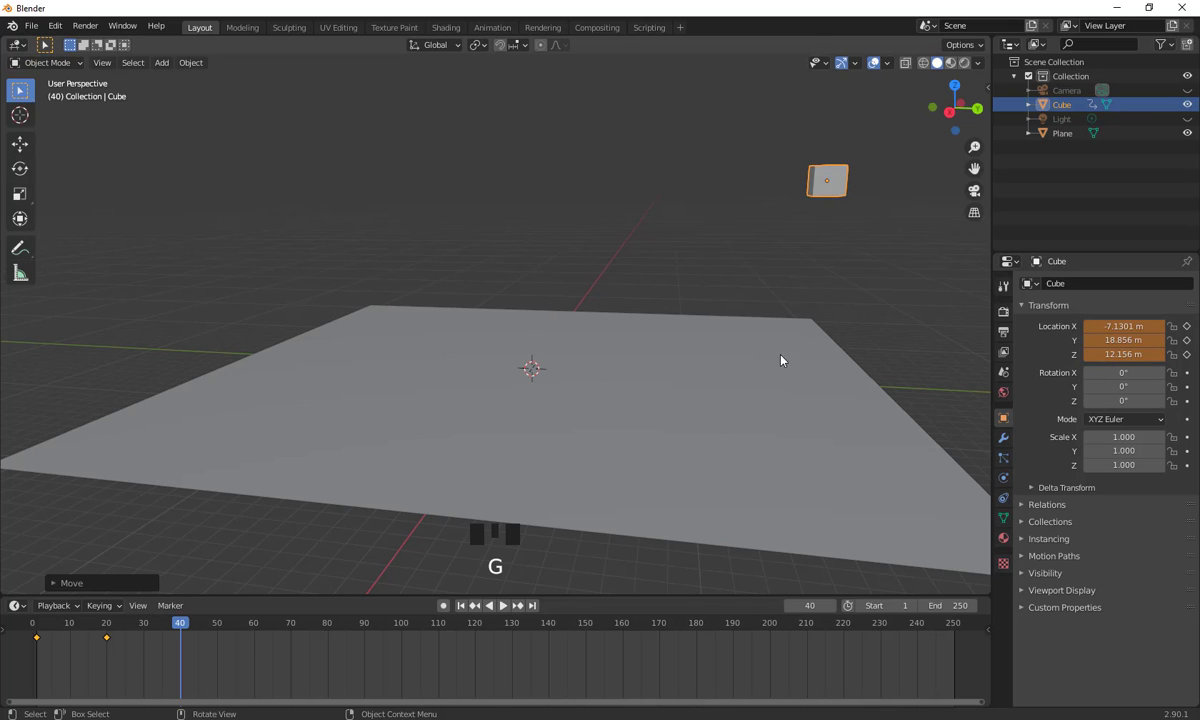
key(i)
click(674, 352)
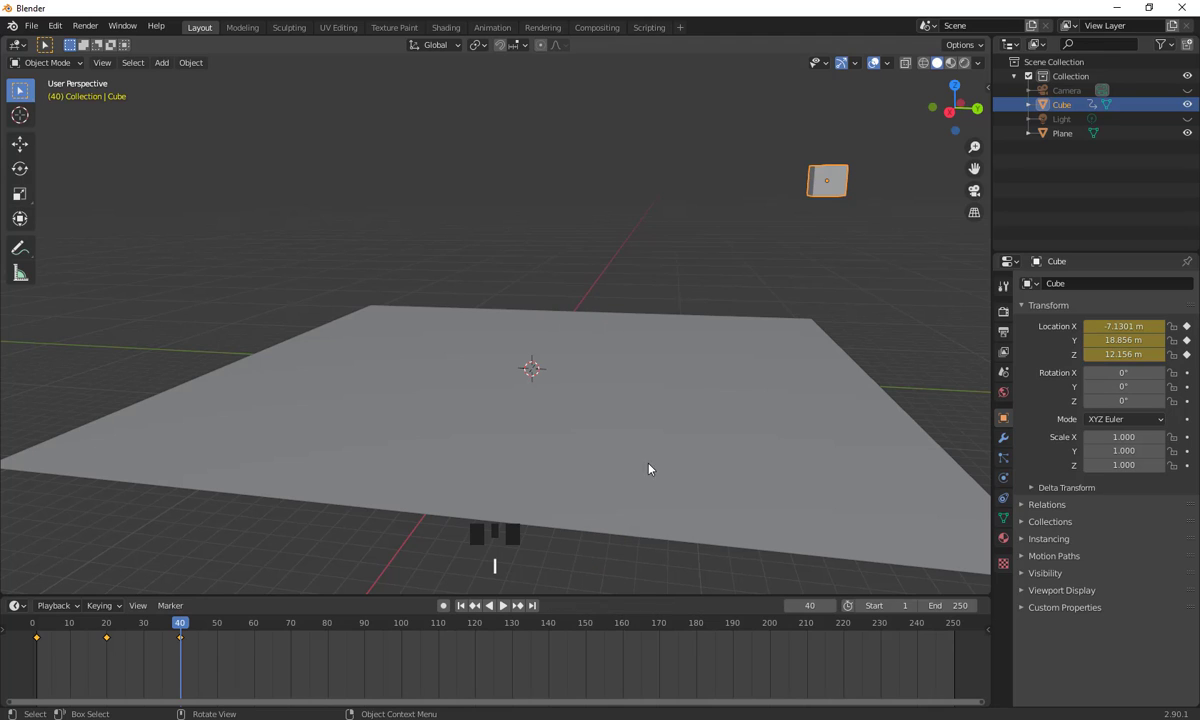
- Scrub the timeline from frame 0 to frame 40 to preview the cube's motion
drag(180, 630, 10, 690)
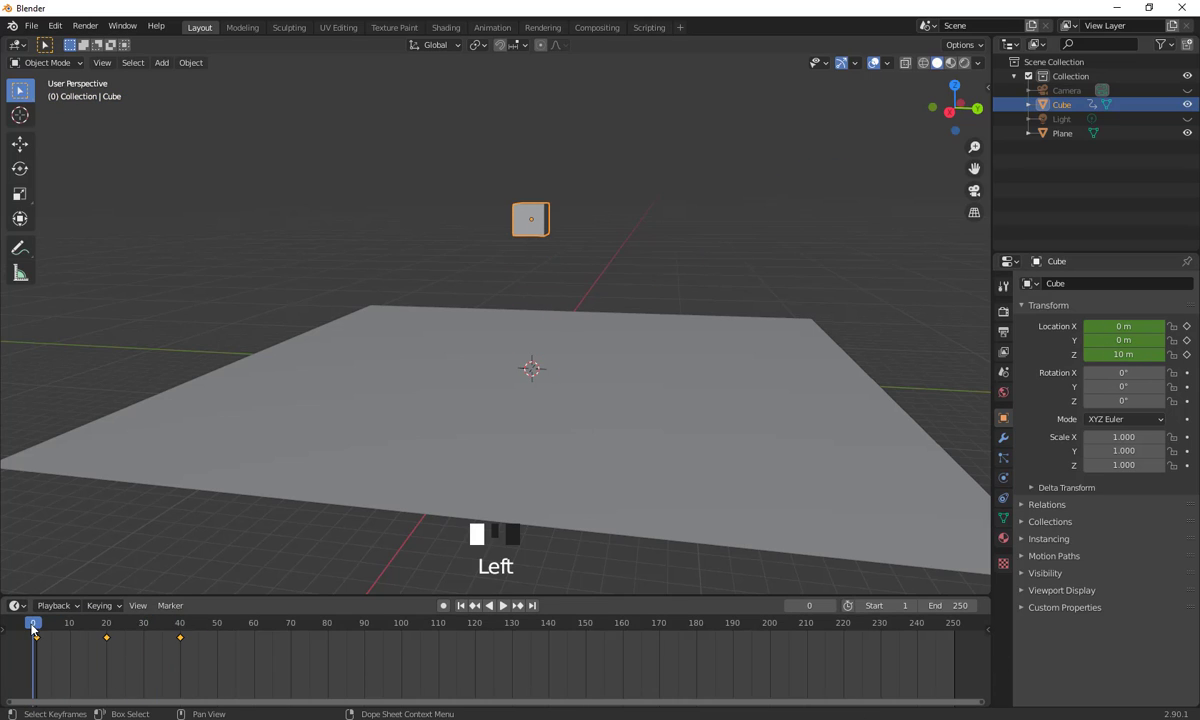
drag(33, 628, 180, 670)
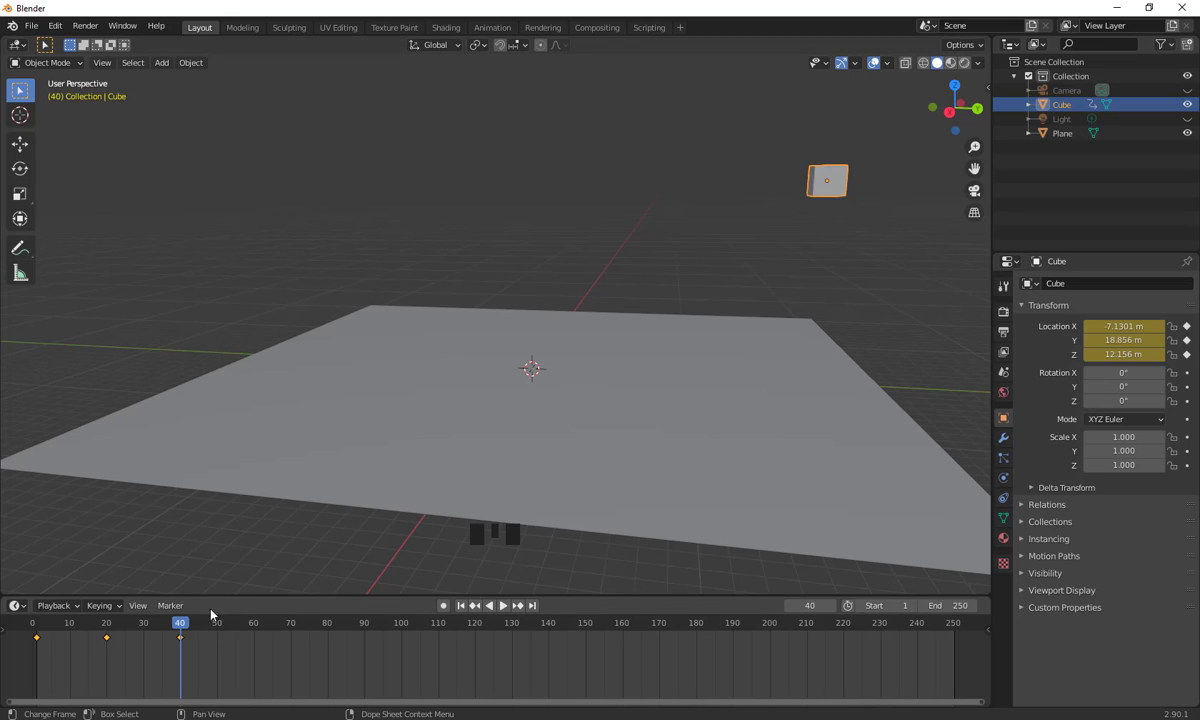
- Move the cube's last keyframe from frame 40 to frame 70 and play the animation from frame 1
drag(166, 633, 209, 641)
key(ctrl+z)
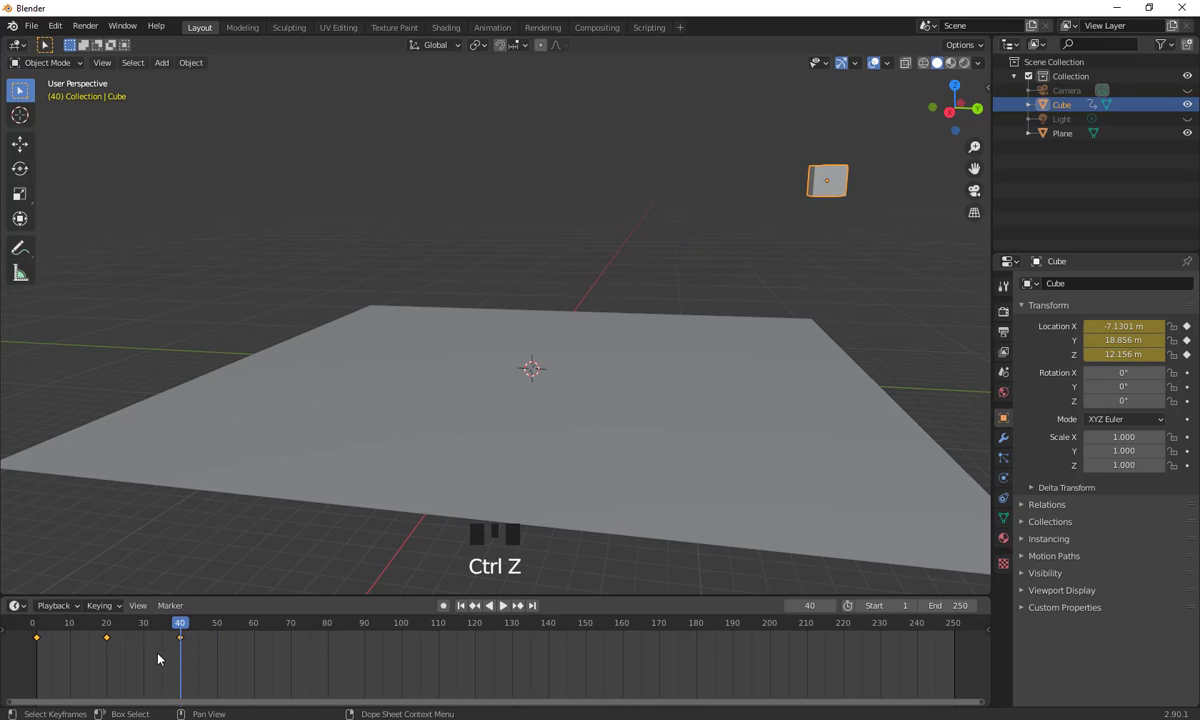
click(196, 651)
click(180, 637)
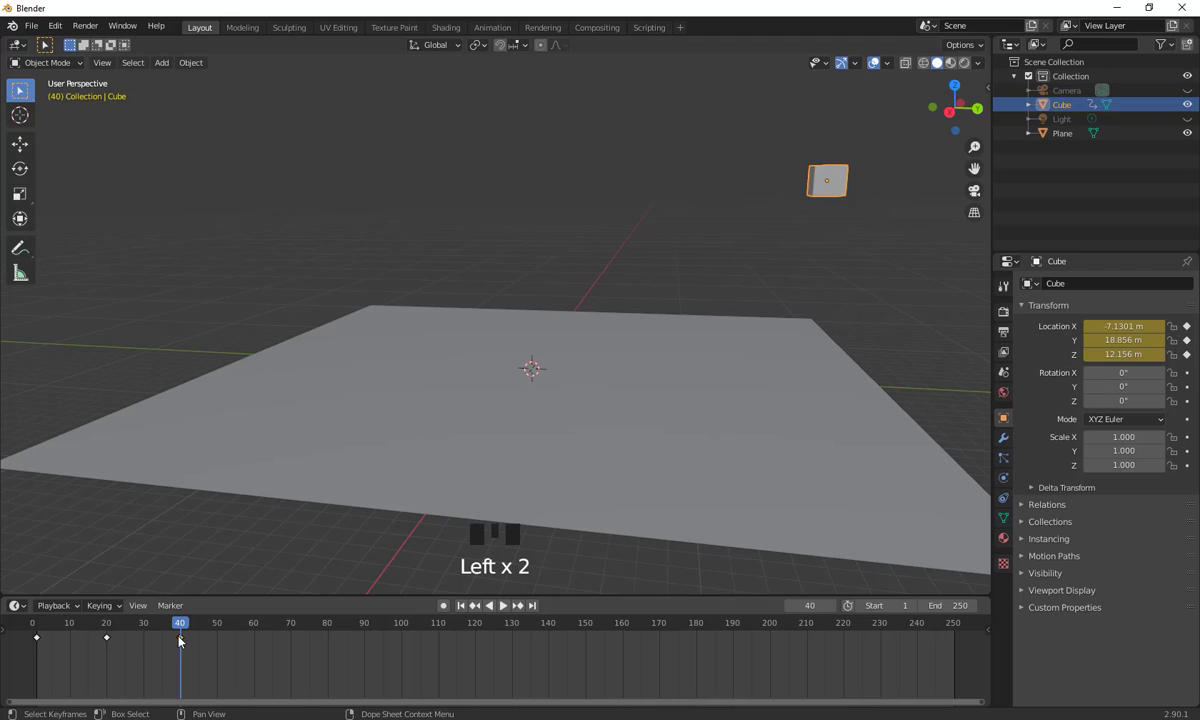
drag(181, 643, 36, 640)
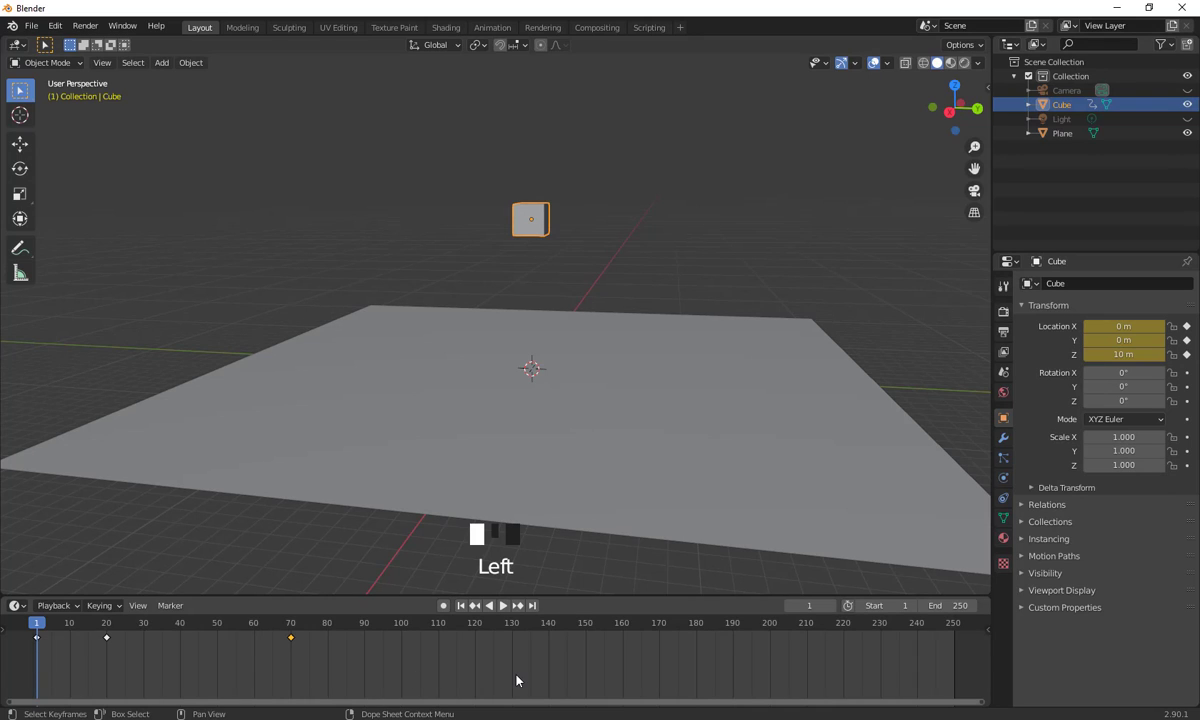
key(space)
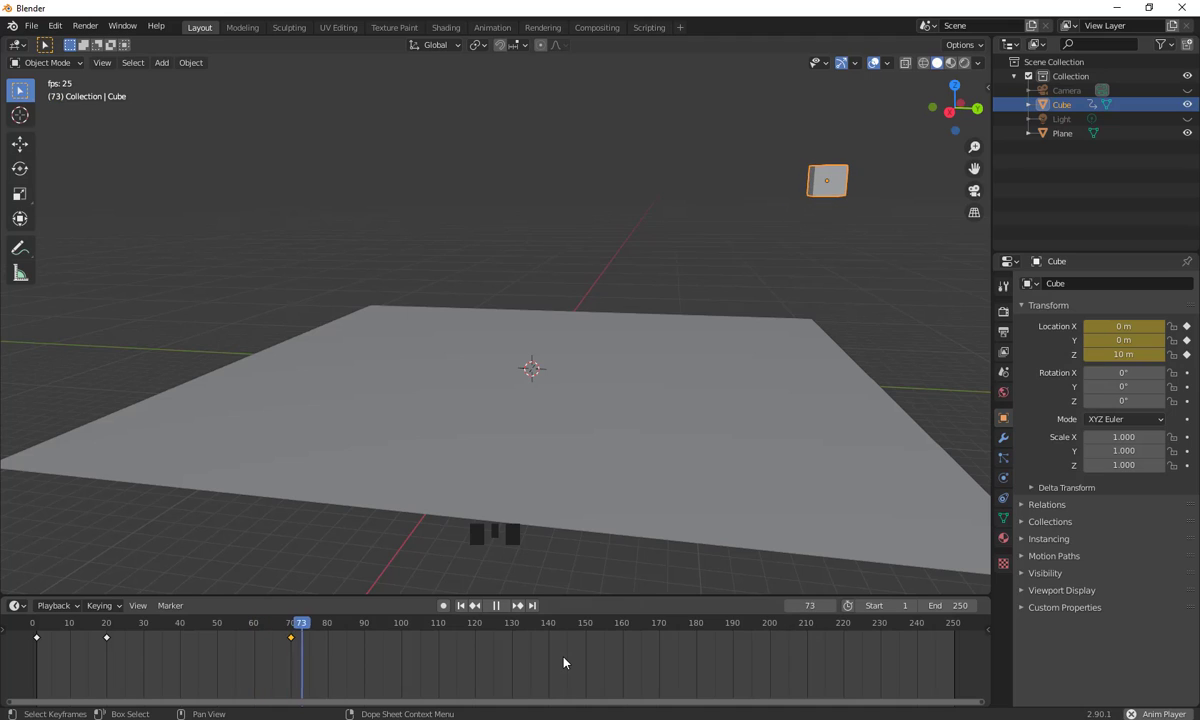
key(space)
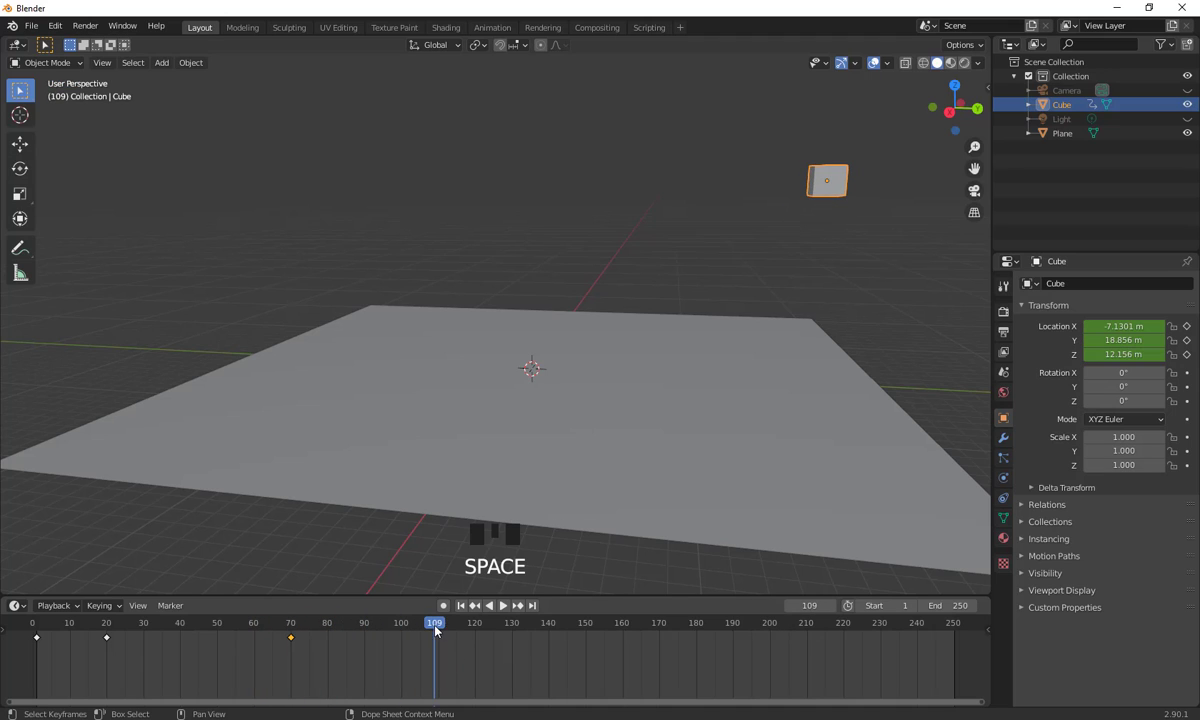
- Copy the cube's keyframe at frame 20 and paste it at frame 100
drag(435, 628, 108, 642)
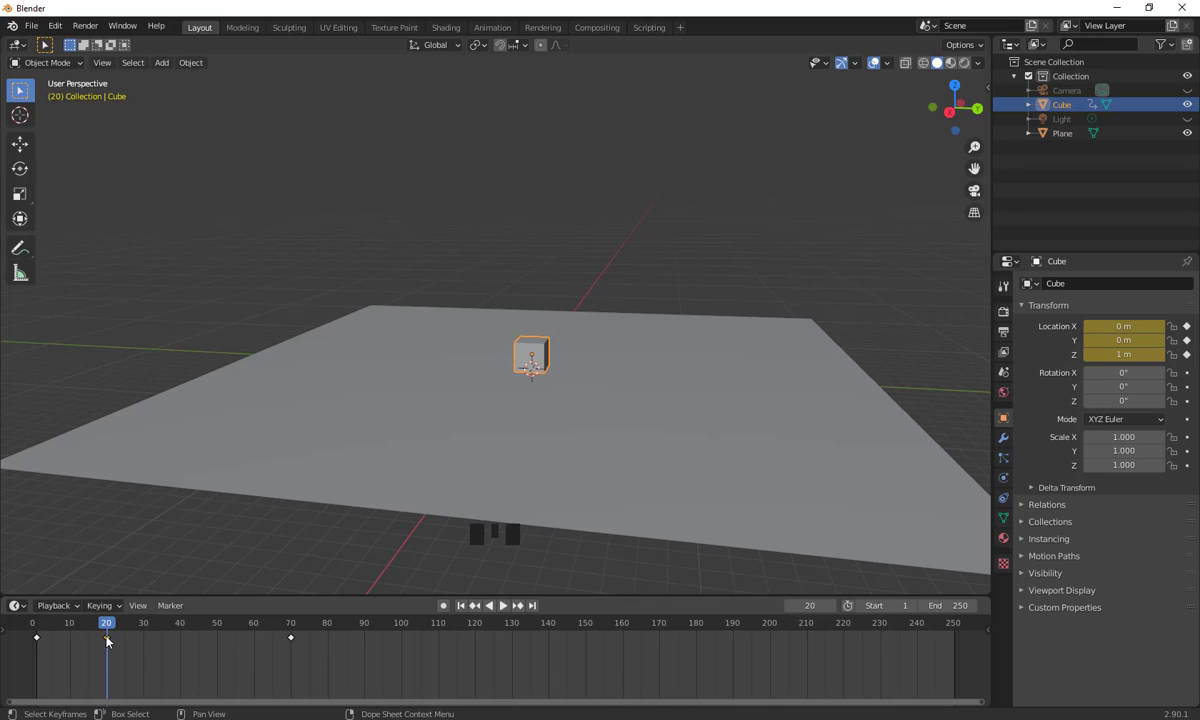
right_click(108, 641)
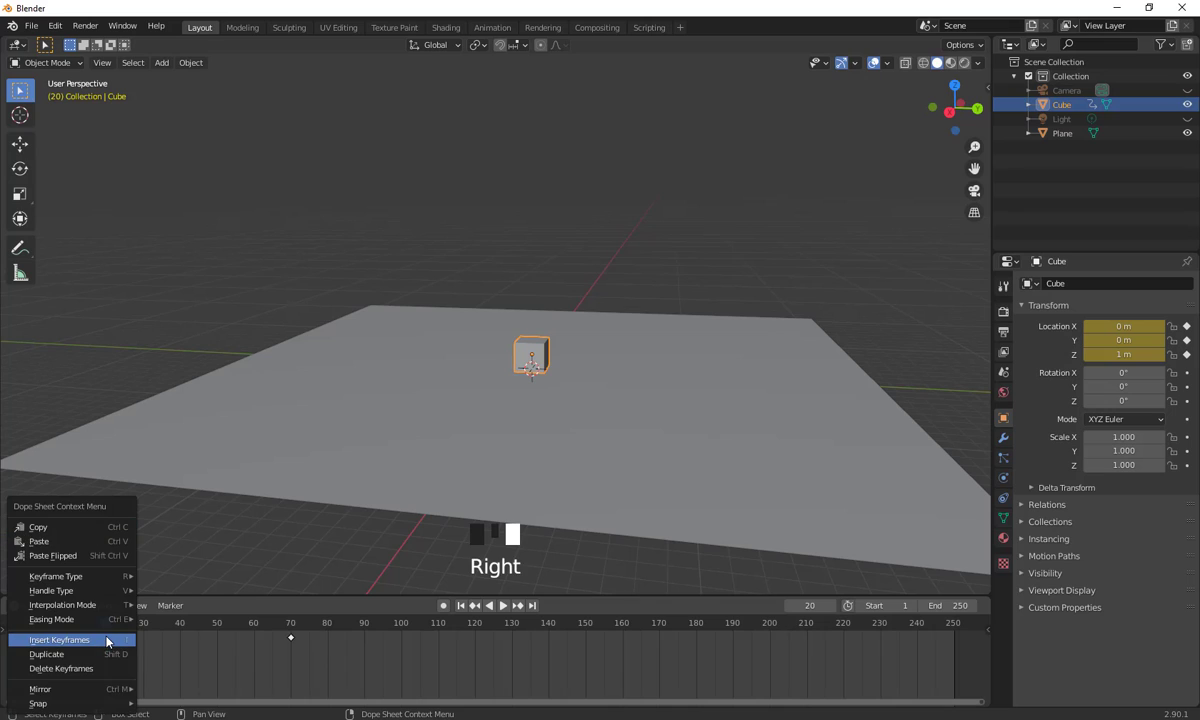
click(57, 531)
drag(109, 626, 402, 686)
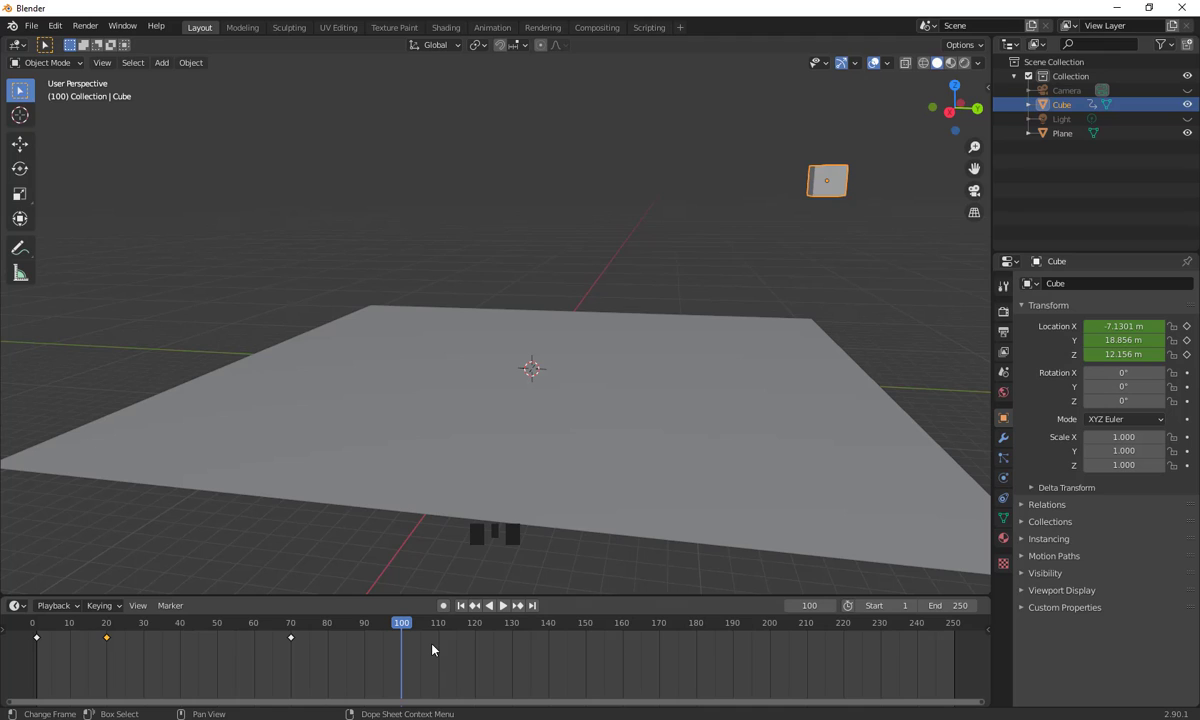
right_click(405, 628)
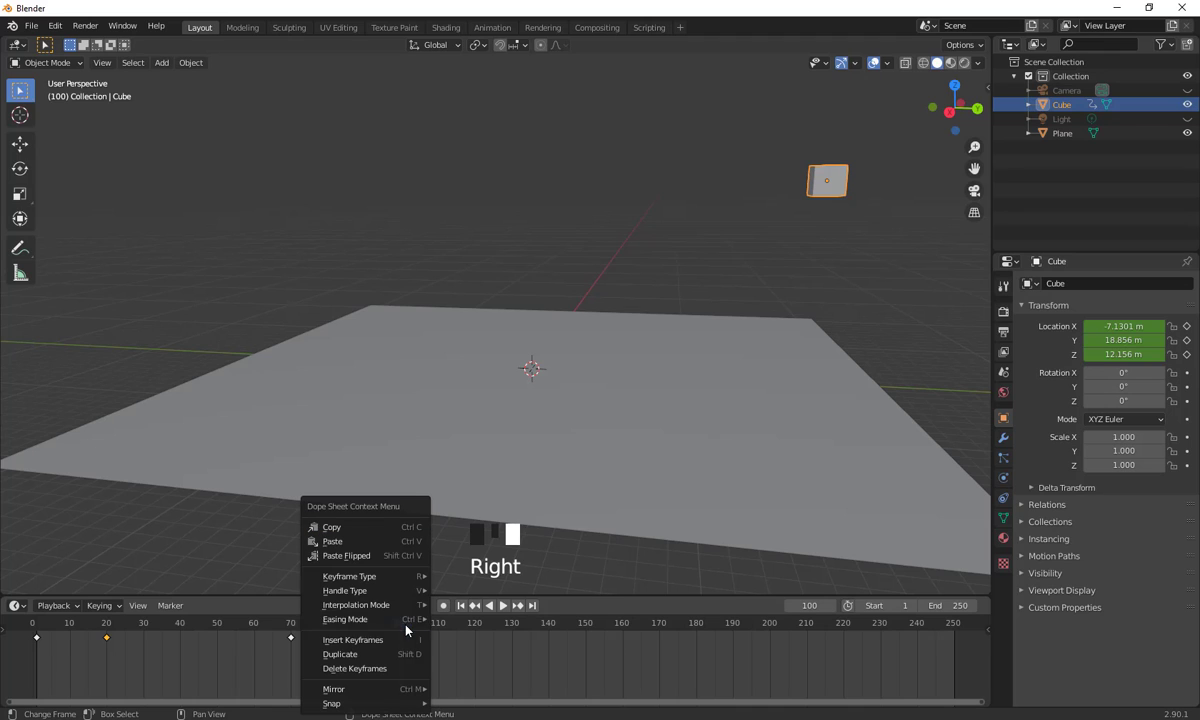
click(354, 542)
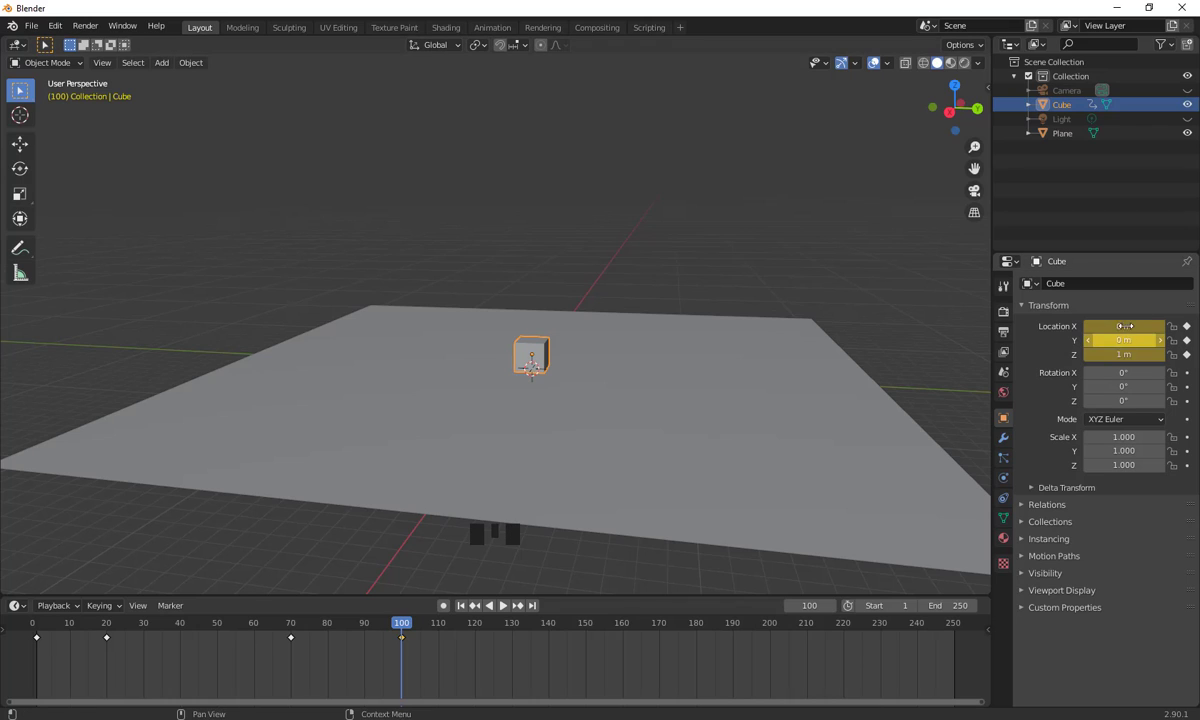
- Copy the cube's first keyframe, at frame 1, and paste it at frame 120
click(108, 641)
drag(404, 628, 58, 690)
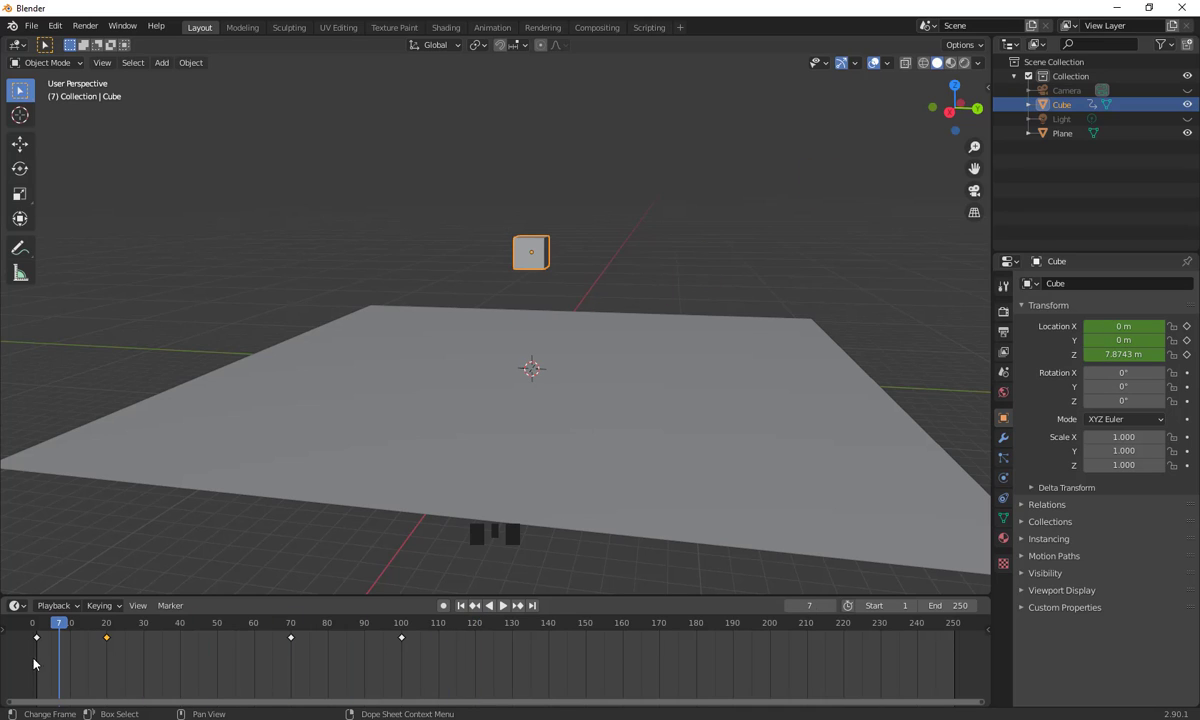
click(36, 639)
right_click(37, 642)
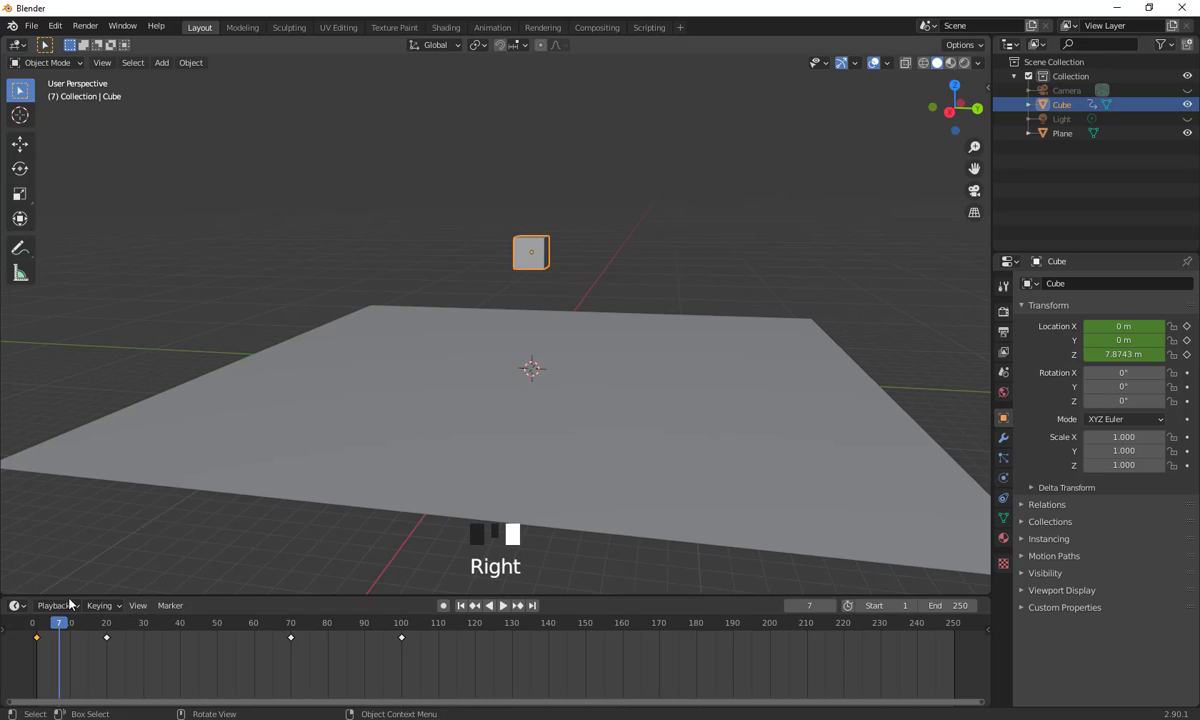
drag(58, 630, 476, 699)
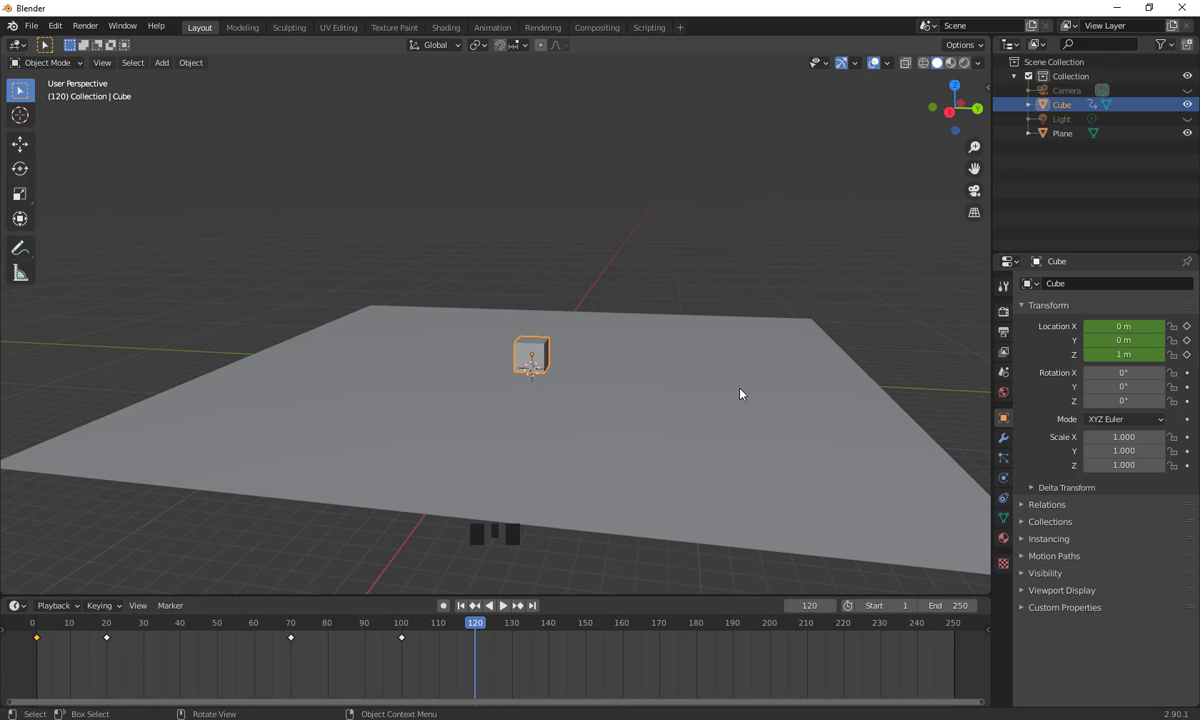
right_click(476, 624)
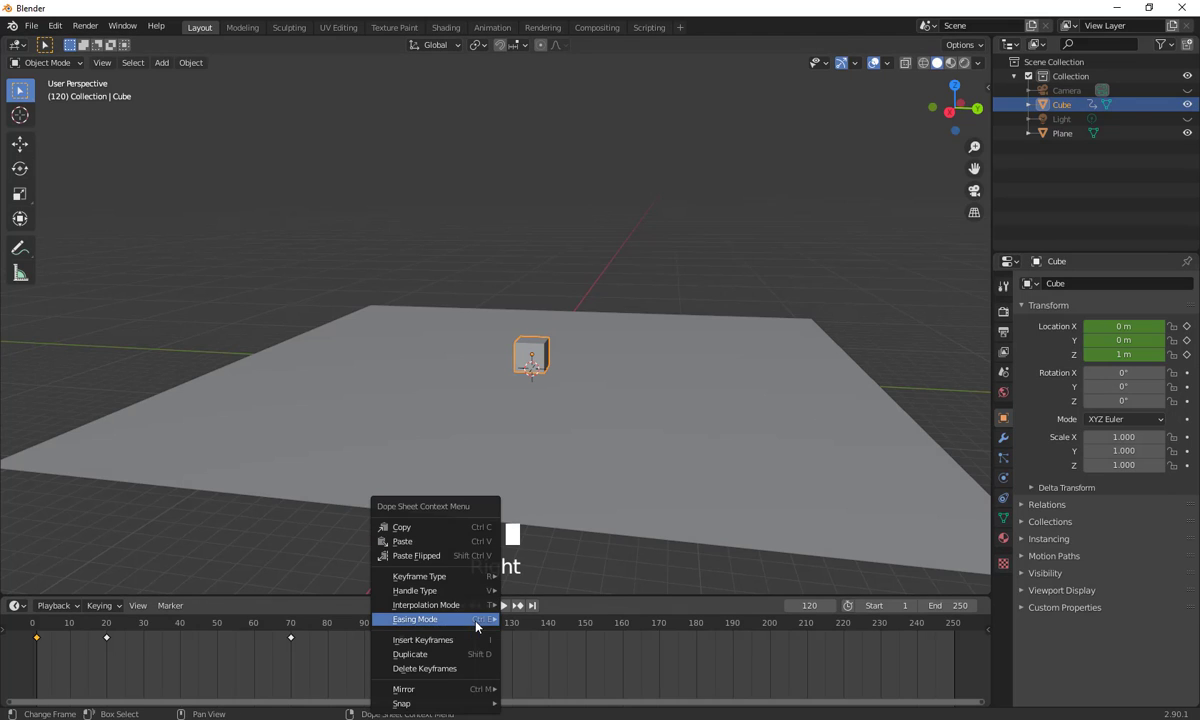
click(446, 541)
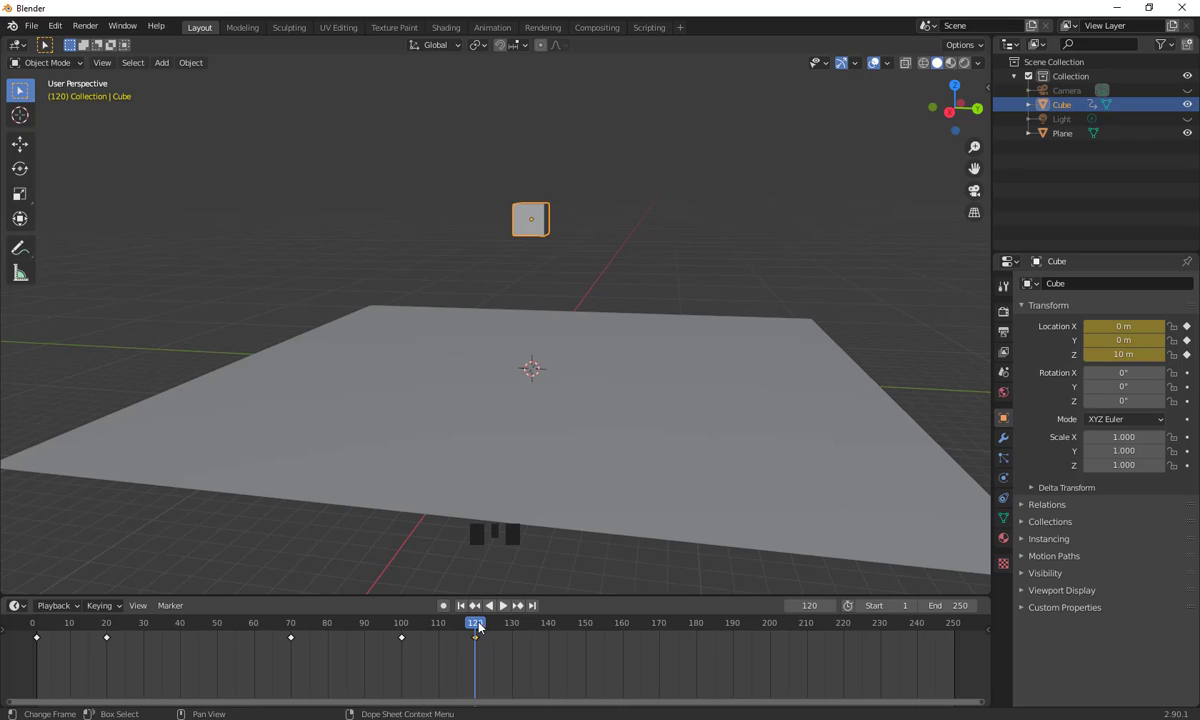
- Copy the cube's keyframe at frame 70 and paste it at frame 150
drag(455, 655, 292, 685)
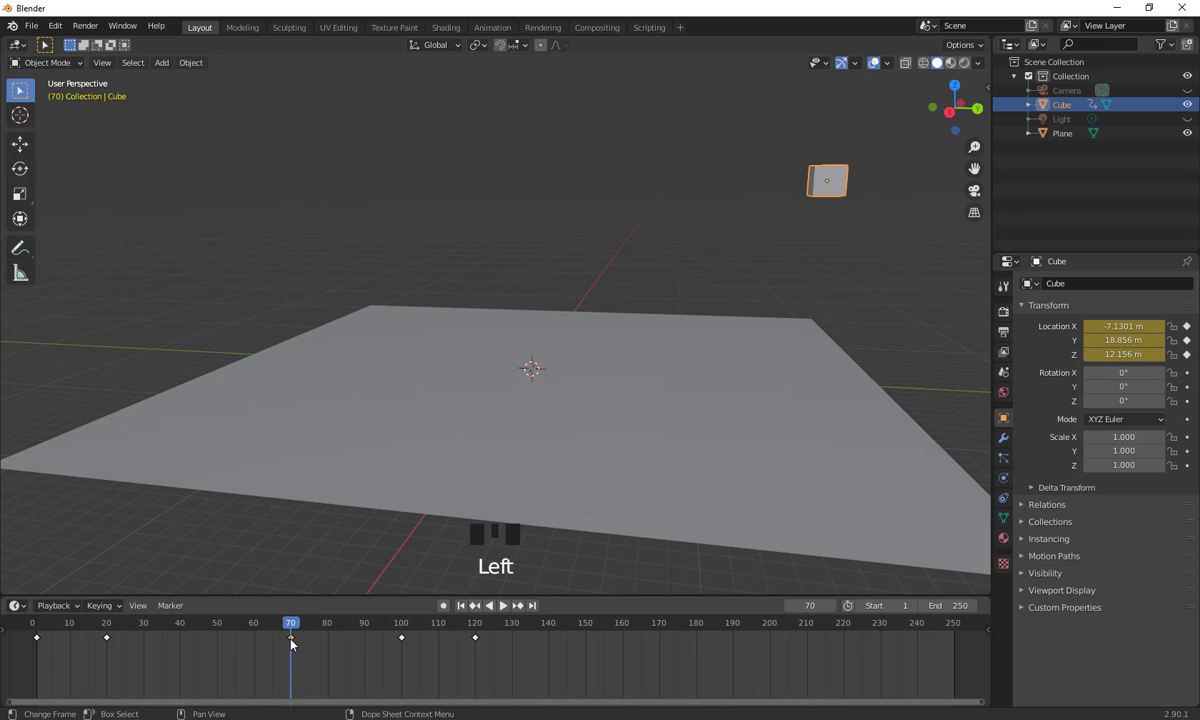
right_click(291, 643)
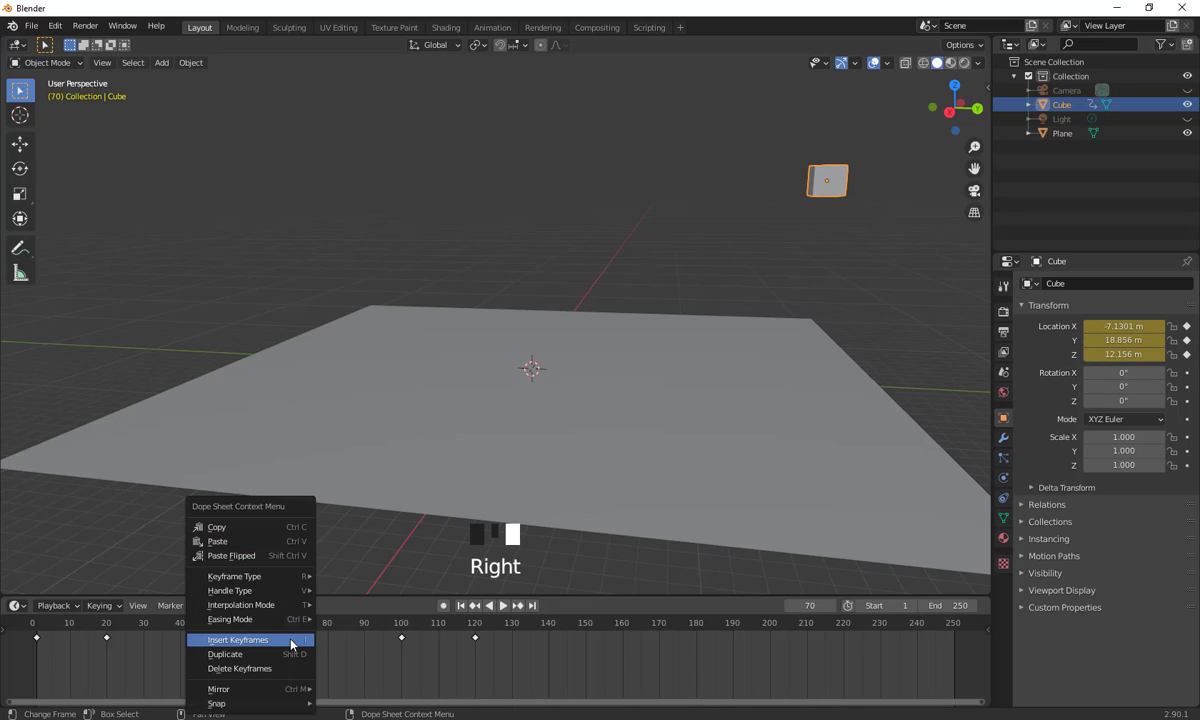
click(228, 535)
drag(285, 660, 587, 682)
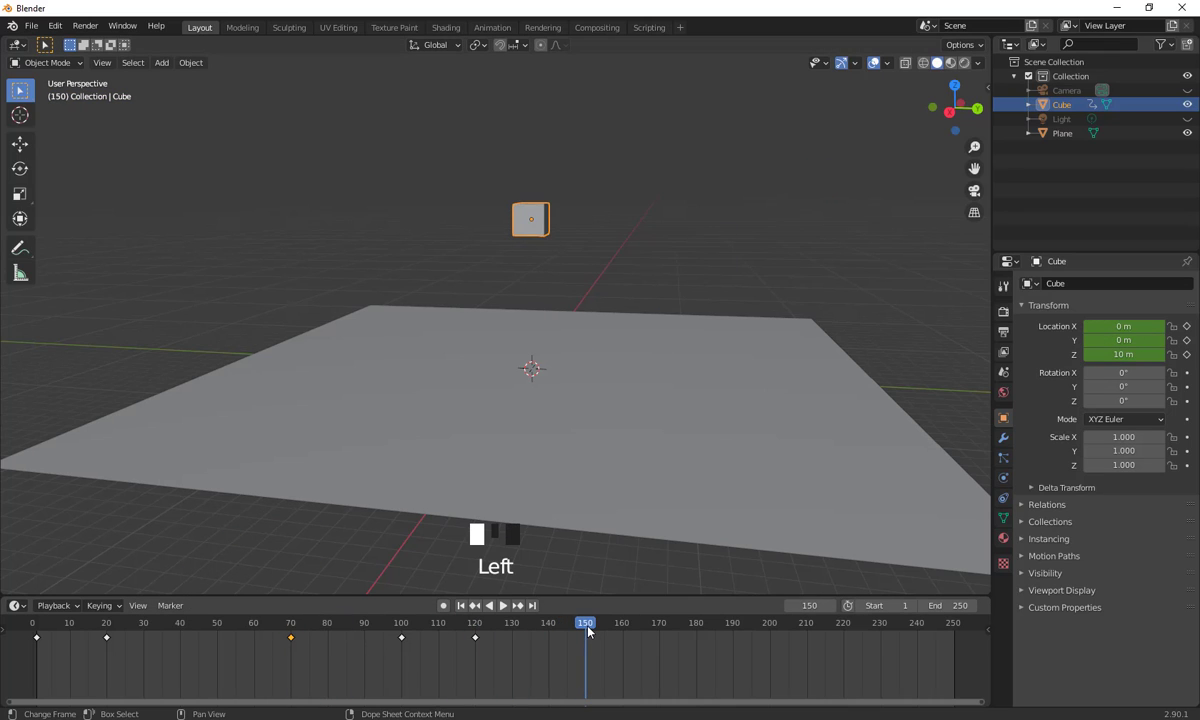
right_click(550, 640)
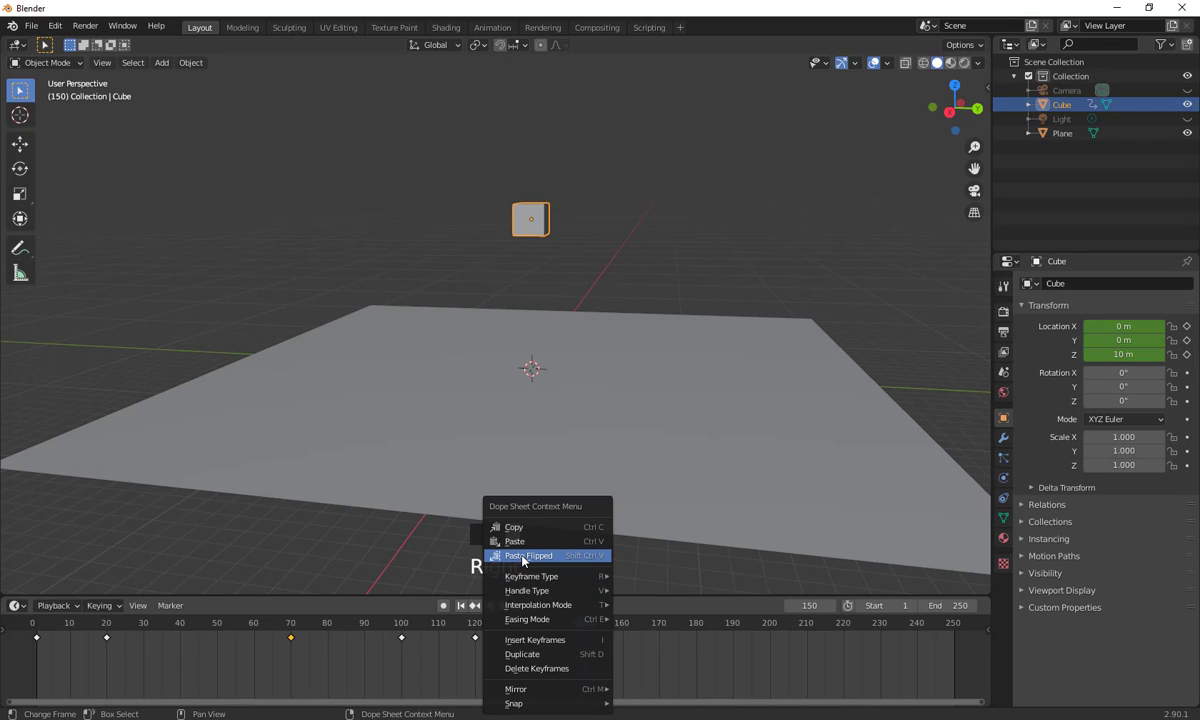
click(524, 556)
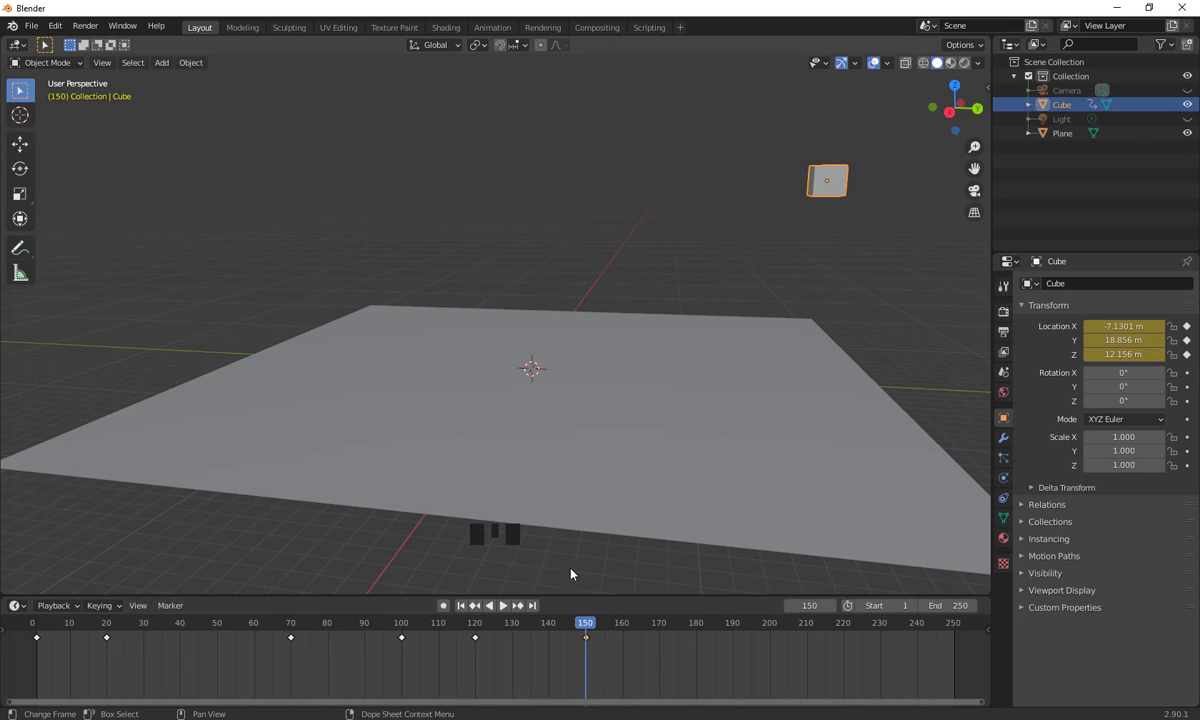
- Return to frame 1, play the animation past the last keyframe and stop playback
drag(578, 627, 35, 697)
click(33, 688)
click(37, 624)
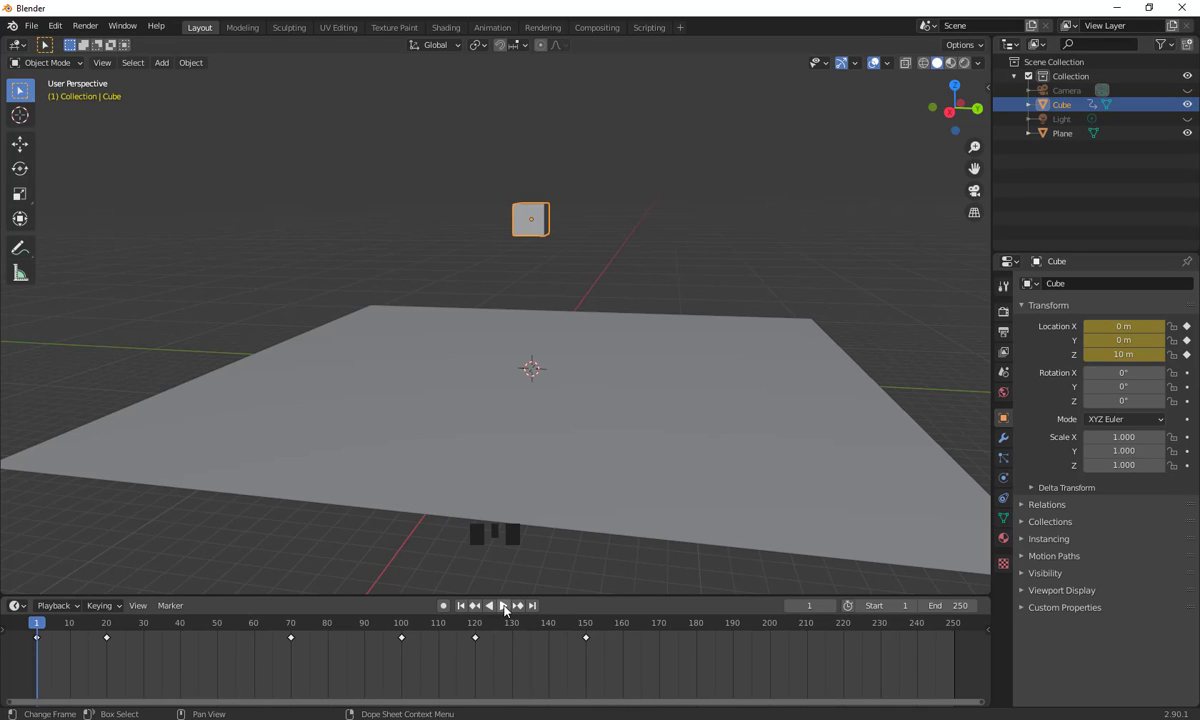
key(space)
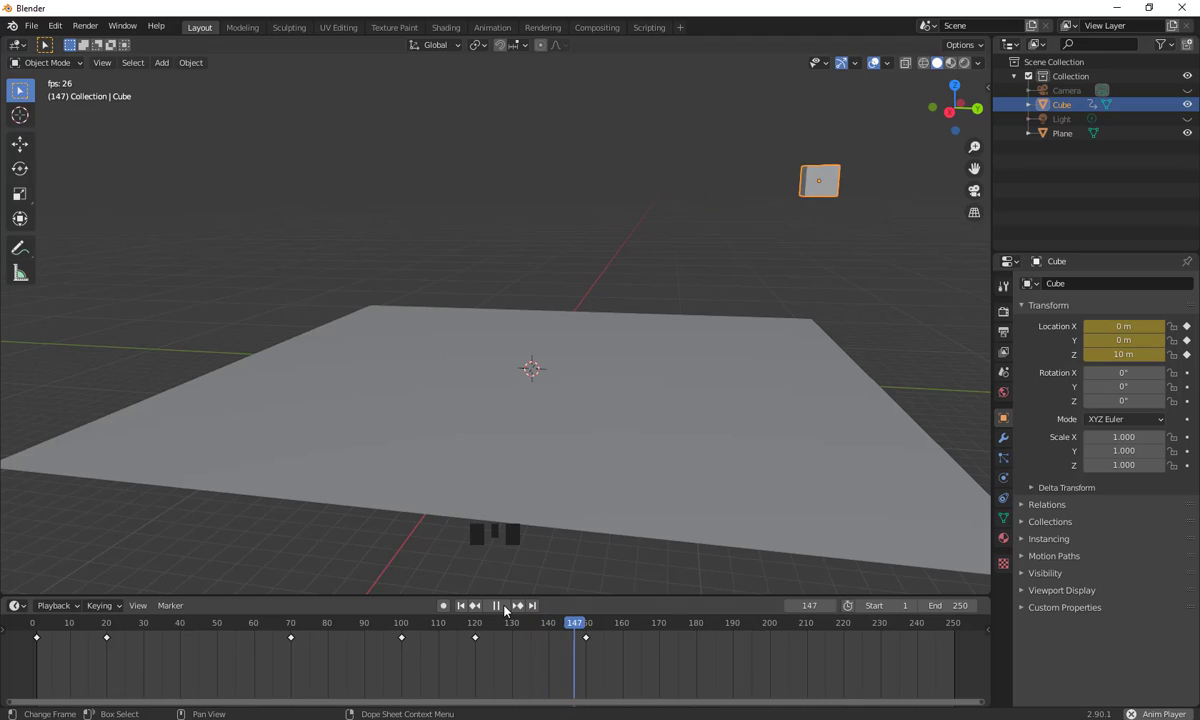
key(space)
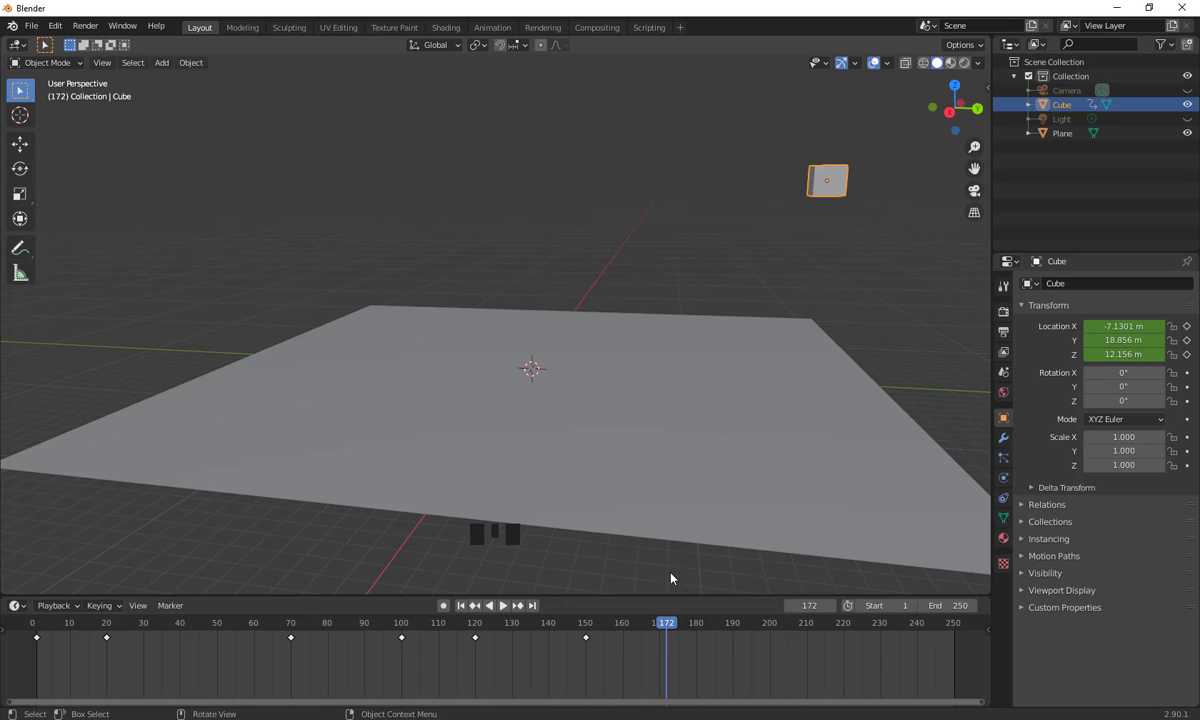
- Set the scene's end frame to 150
click(930, 605)
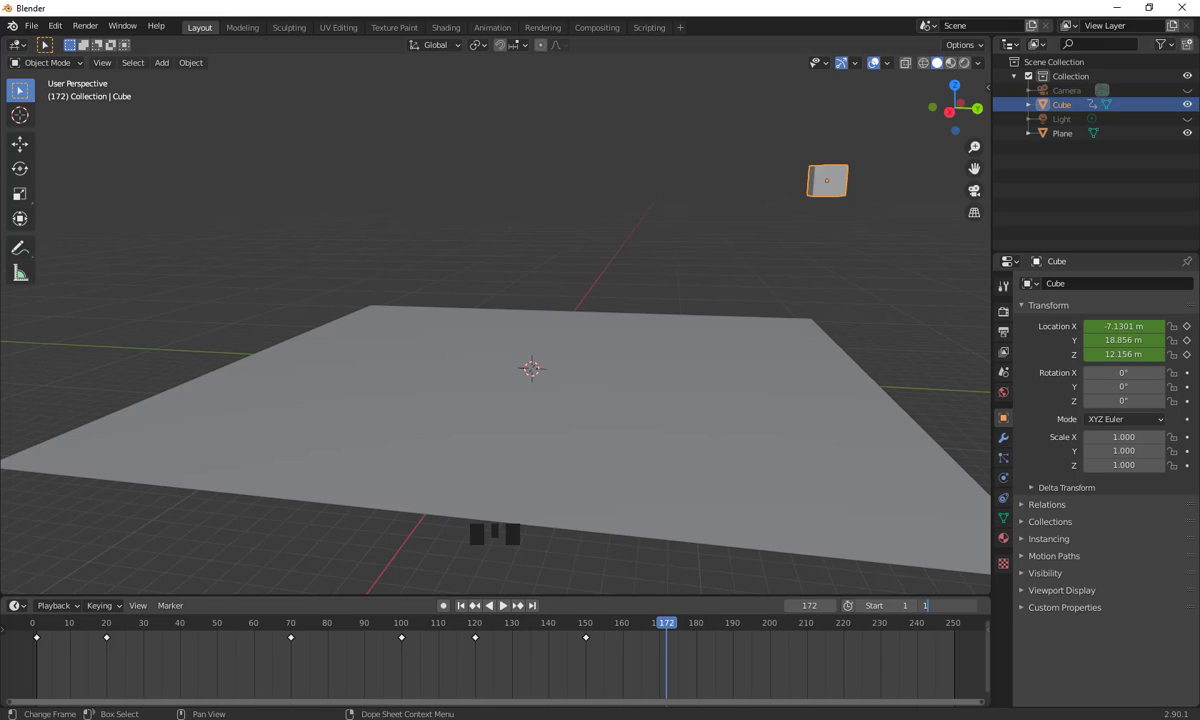
text(150)
key(Return)
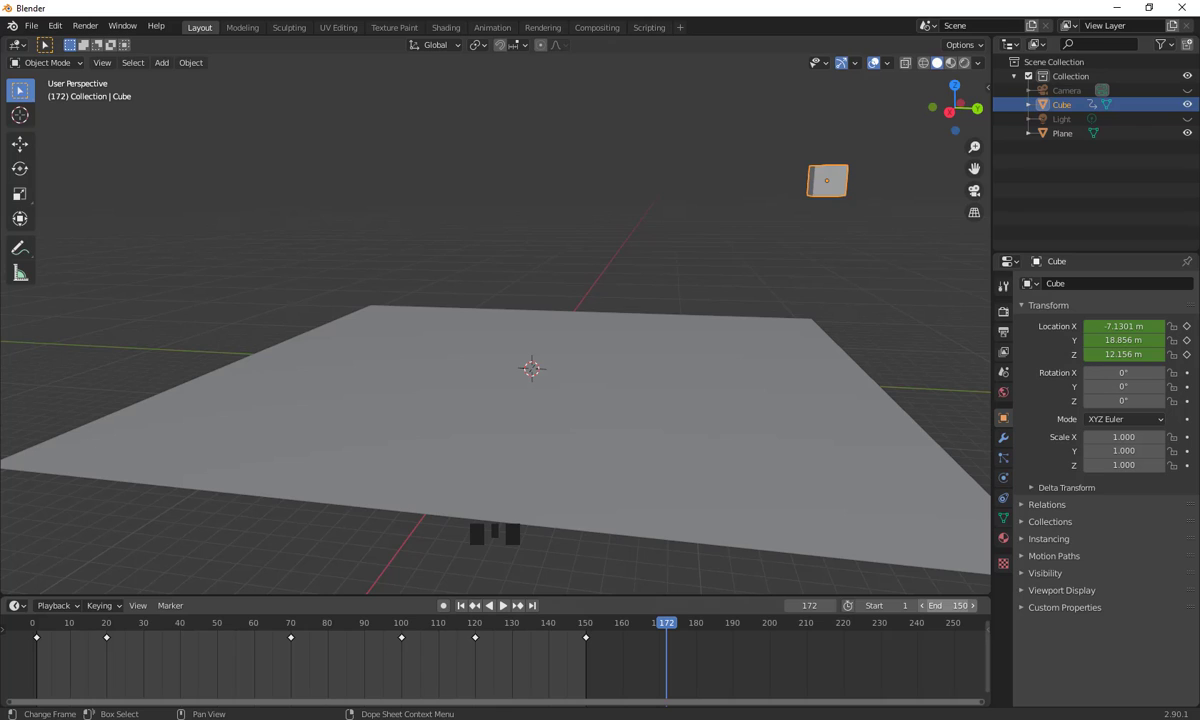
- Rewind to the start frame, play the shortened animation until it loops and stop playback
drag(600, 648, 36, 675)
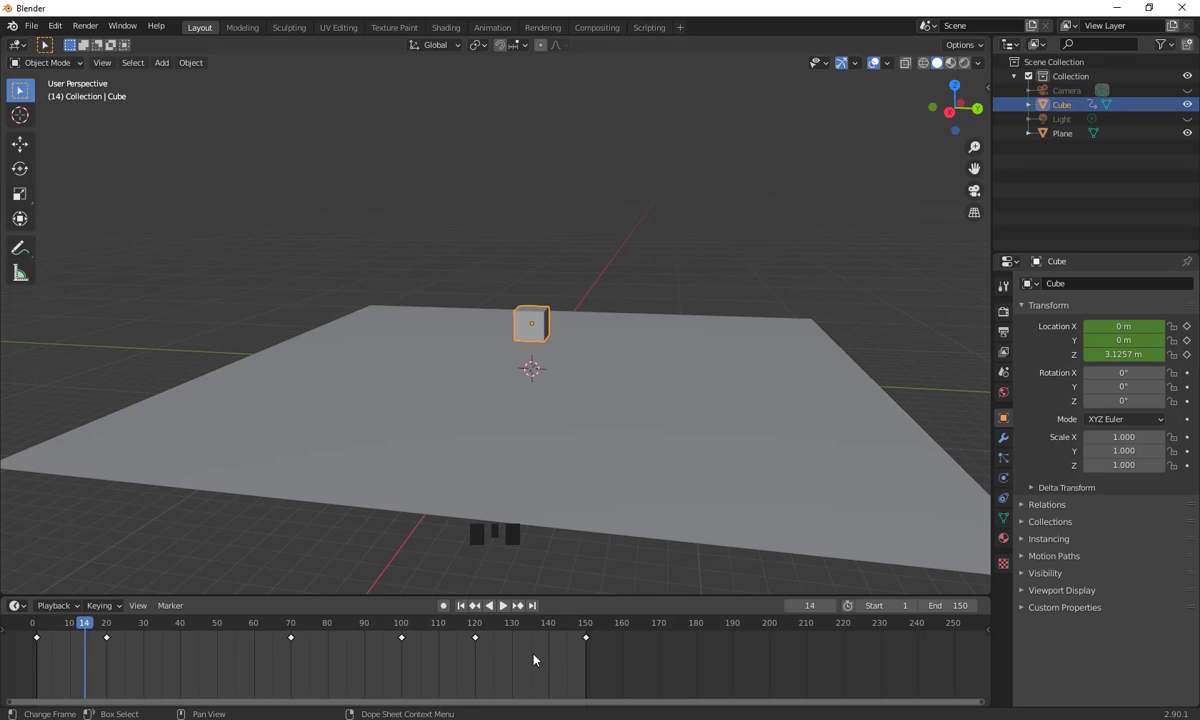
click(461, 605)
click(503, 605)
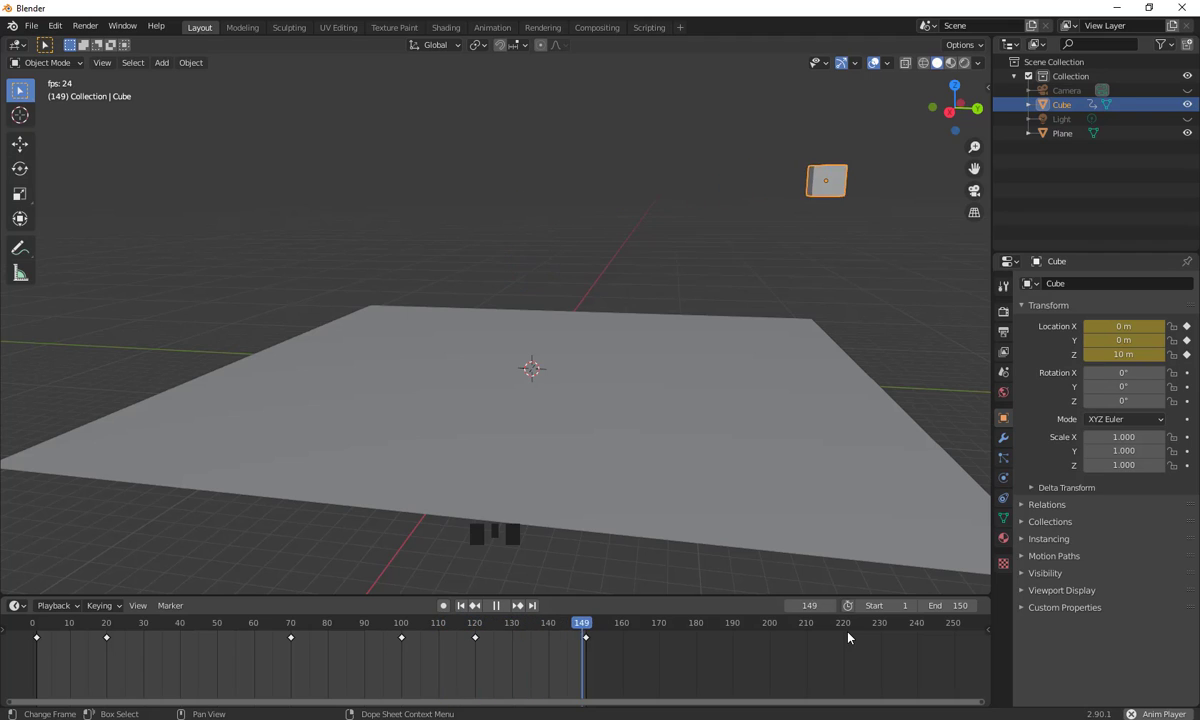
key(space)
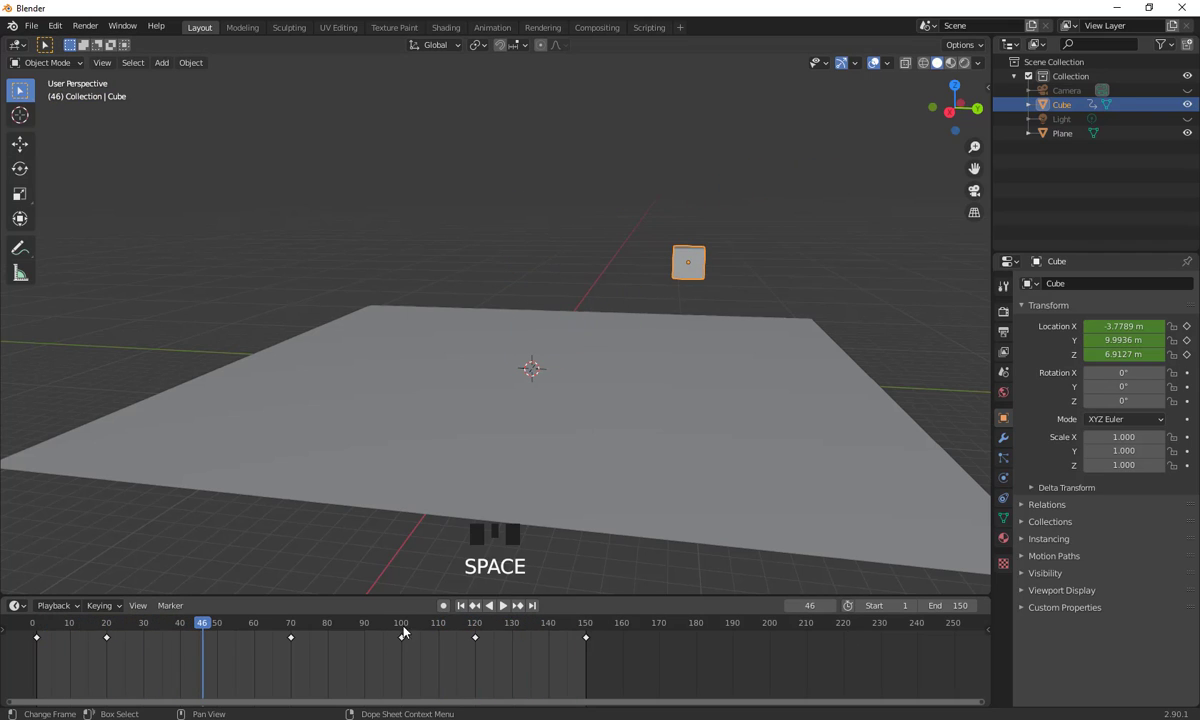
- Return the playhead to frame 1 and jump to the end frame of the animation
drag(186, 632, 38, 610)
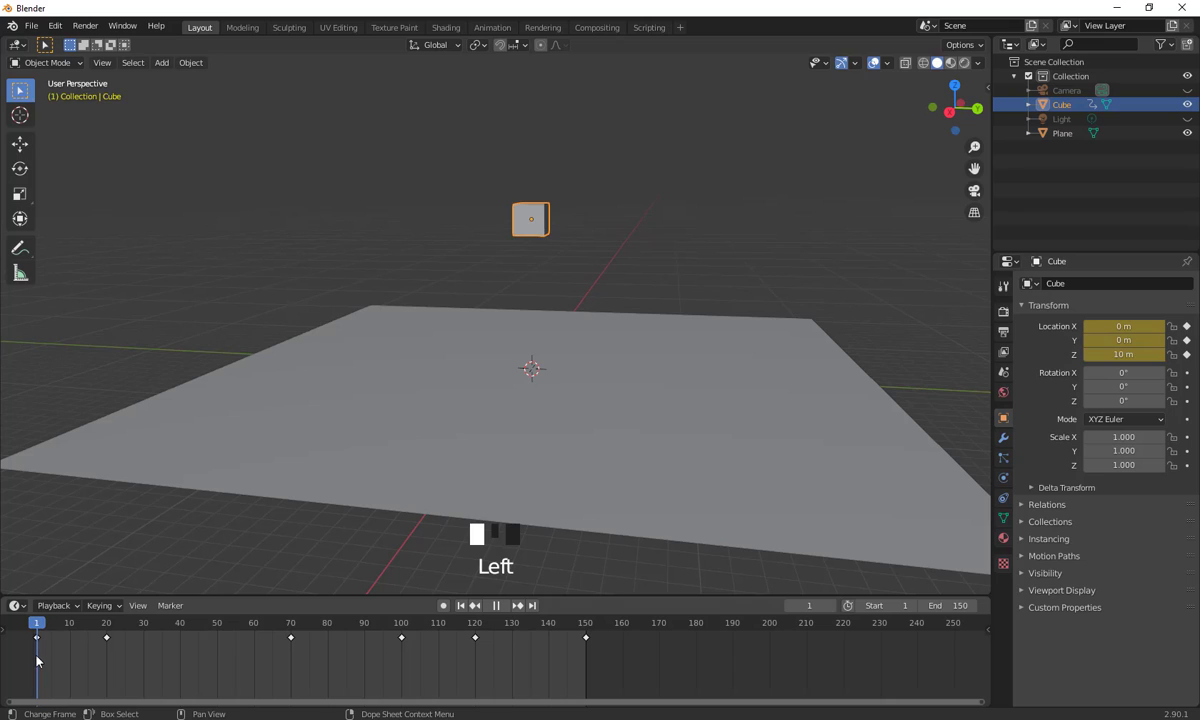
click(462, 606)
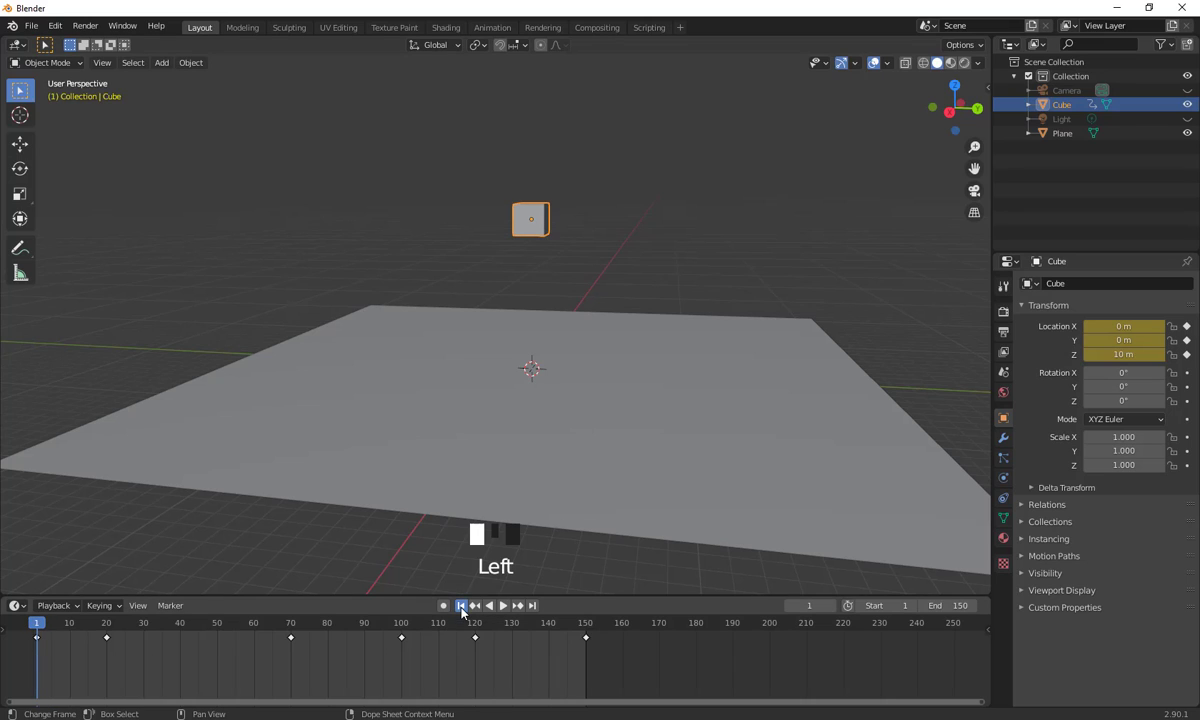
click(534, 606)
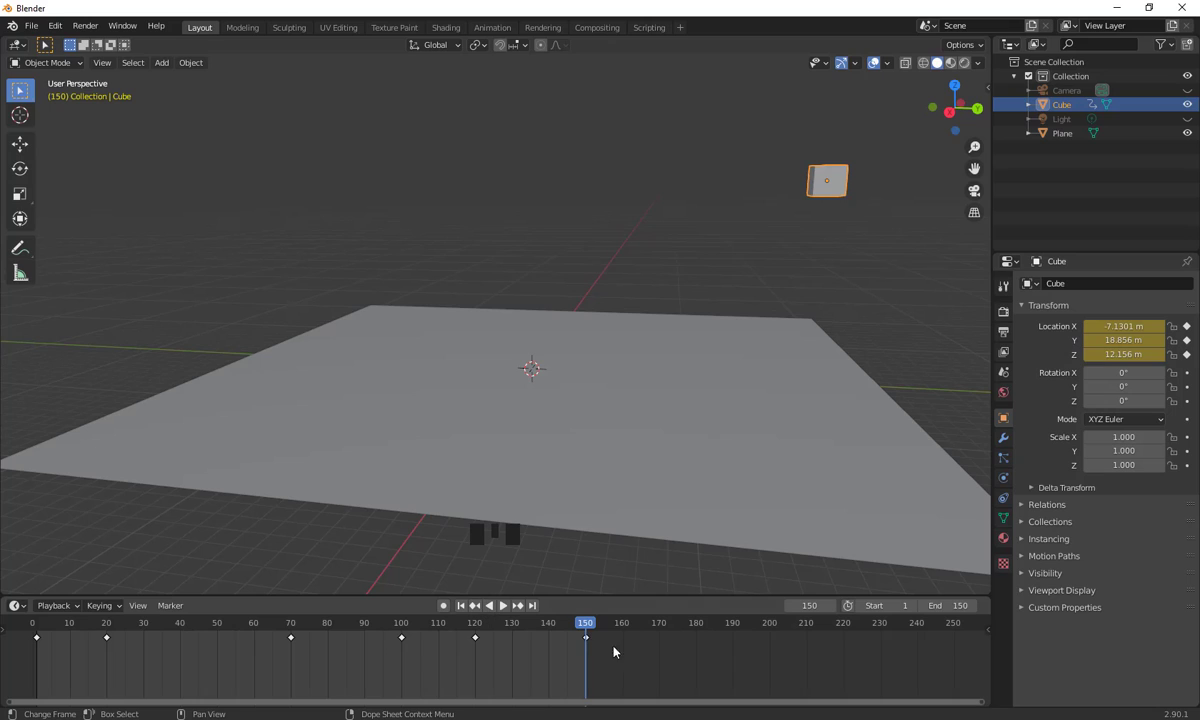
- Jump keyframe by keyframe back to frame 1, and forward again to the keyframe at frame 120
click(475, 606)
click(475, 606)
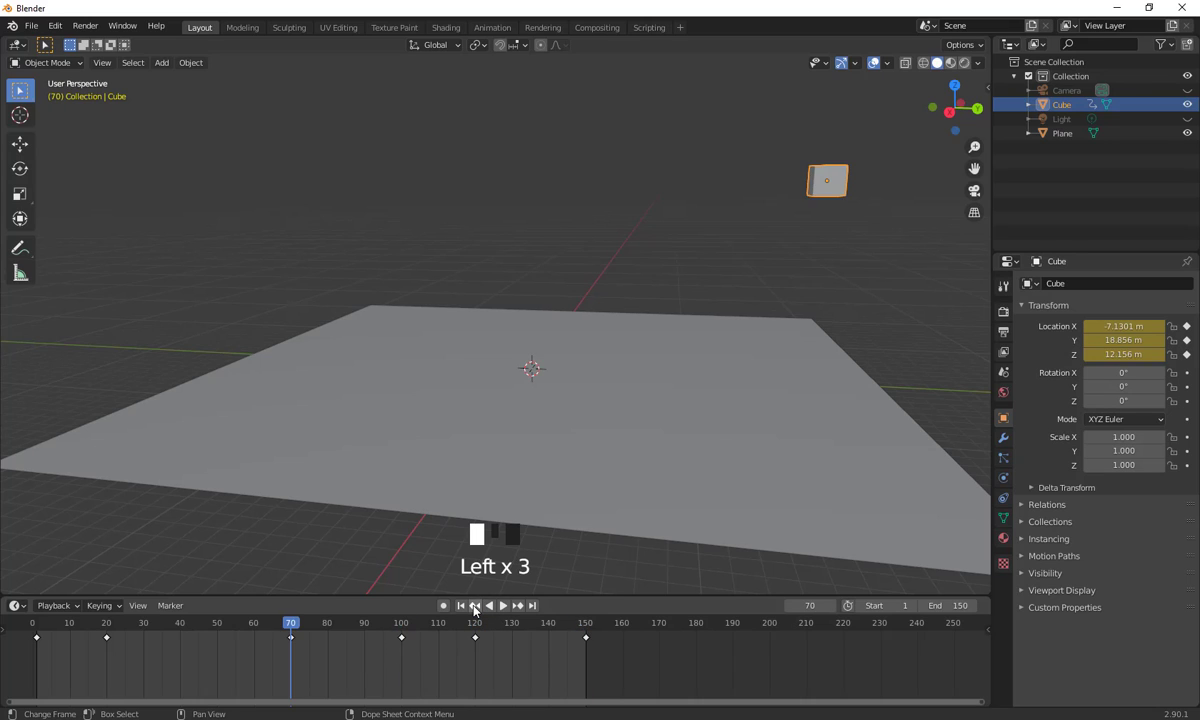
click(475, 606)
click(475, 606)
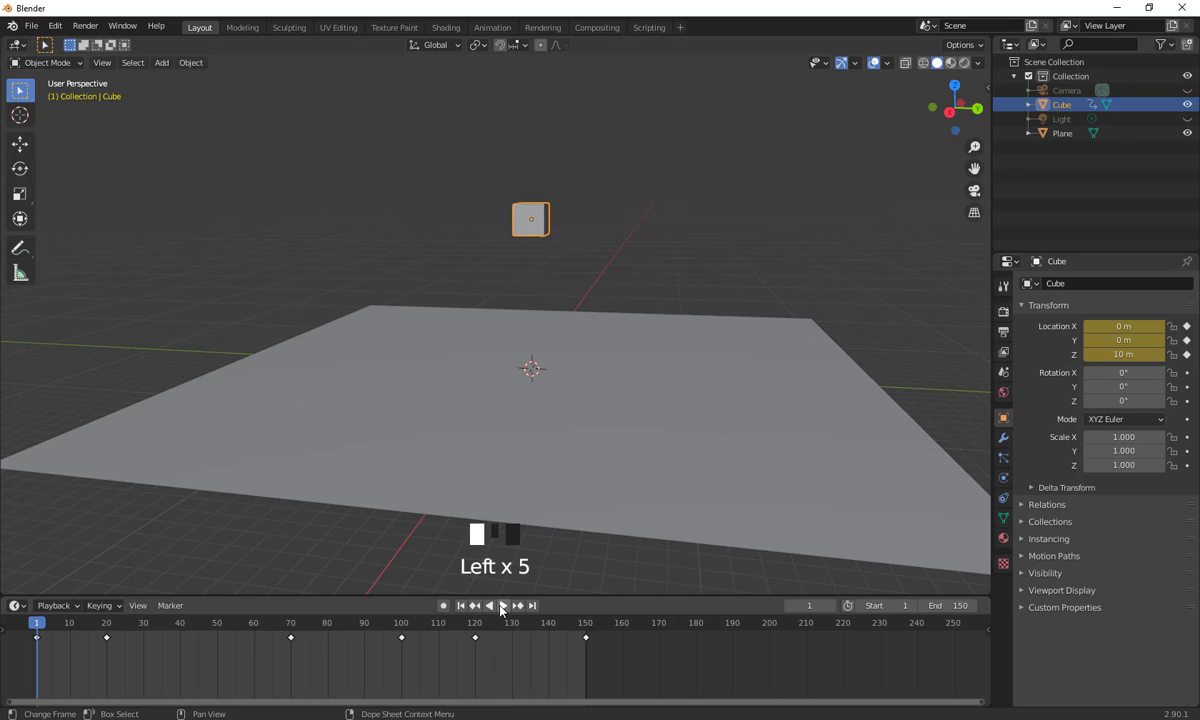
click(517, 606)
click(517, 606)
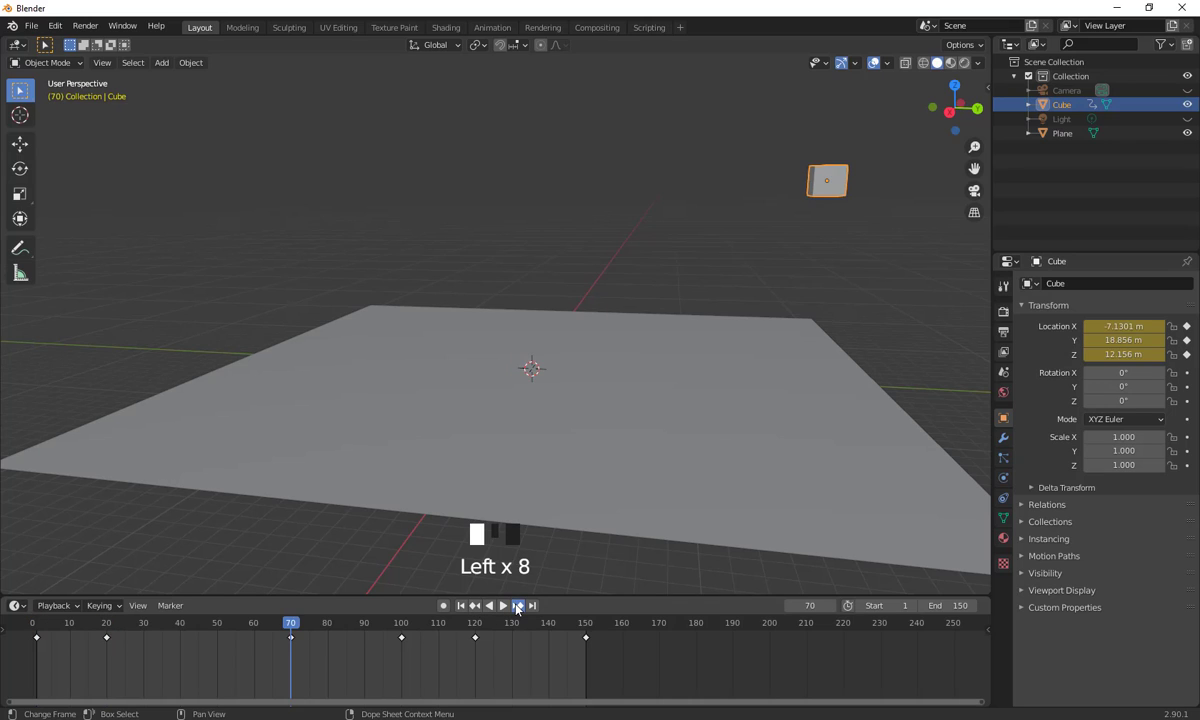
click(517, 606)
click(517, 606)
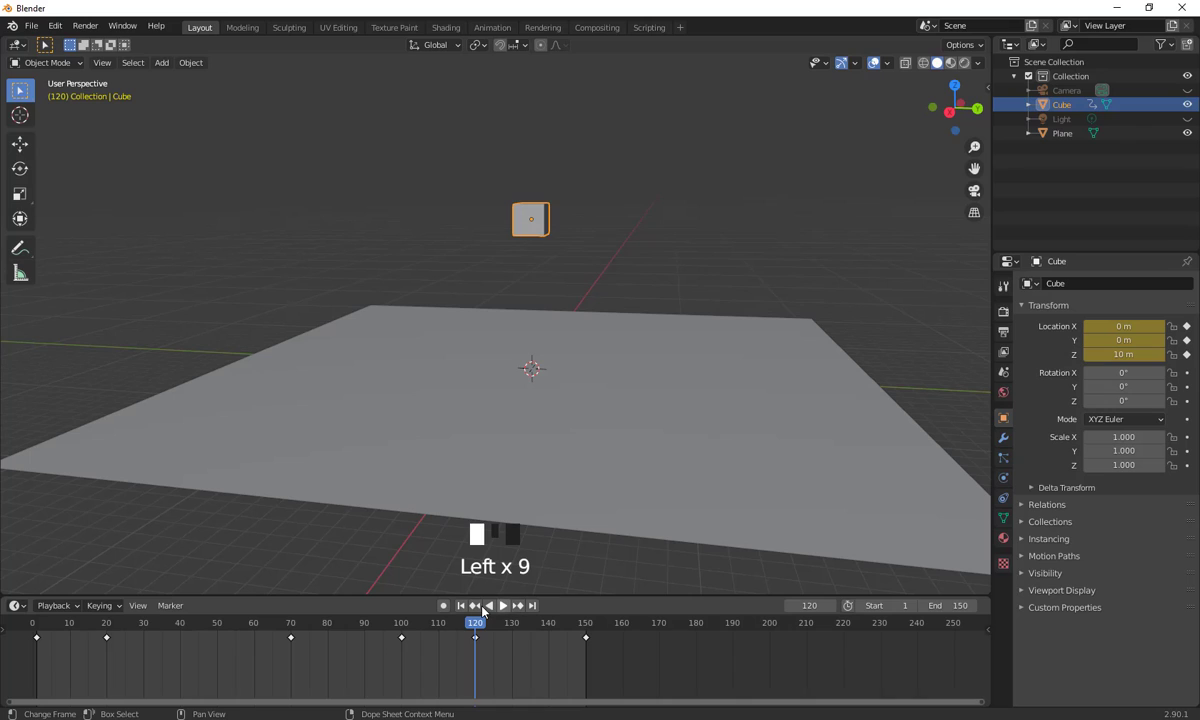
- Step the playhead backward one frame at a time from frame 120 to below frame 110
key(Left)
key(Left)
key(Left)
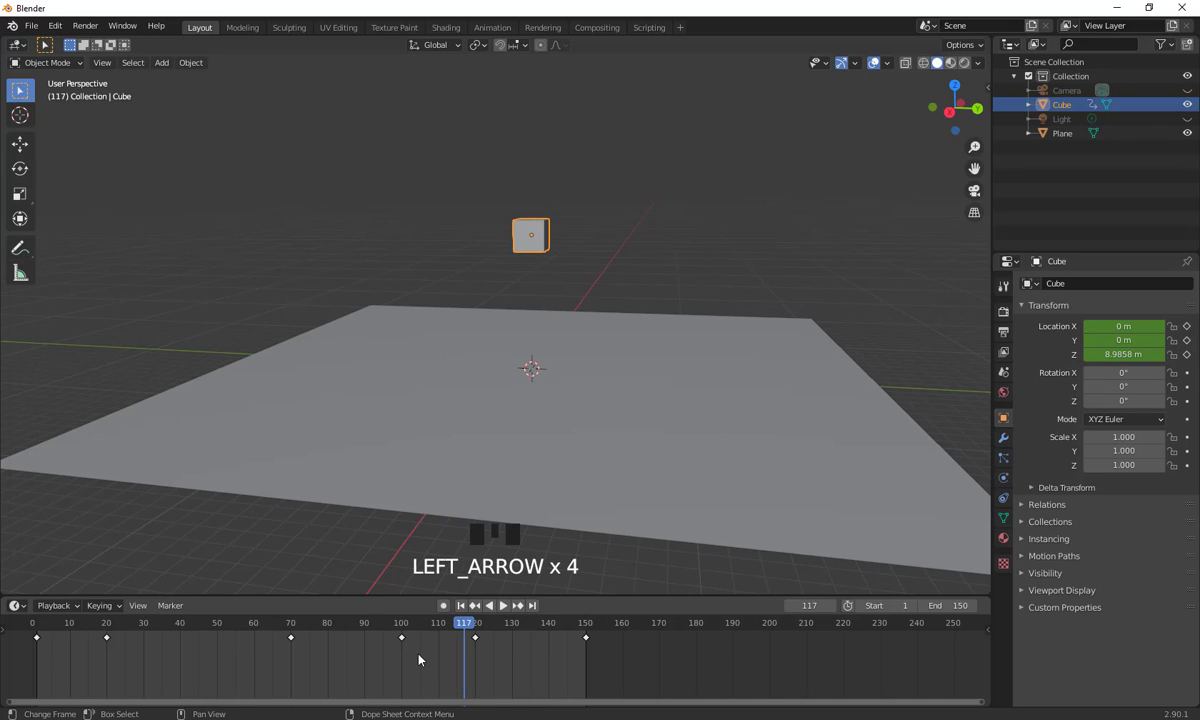
key(Left)
key(Left)
key(Left)
key(Left)
key(Left)
key(Left)
key(Left)
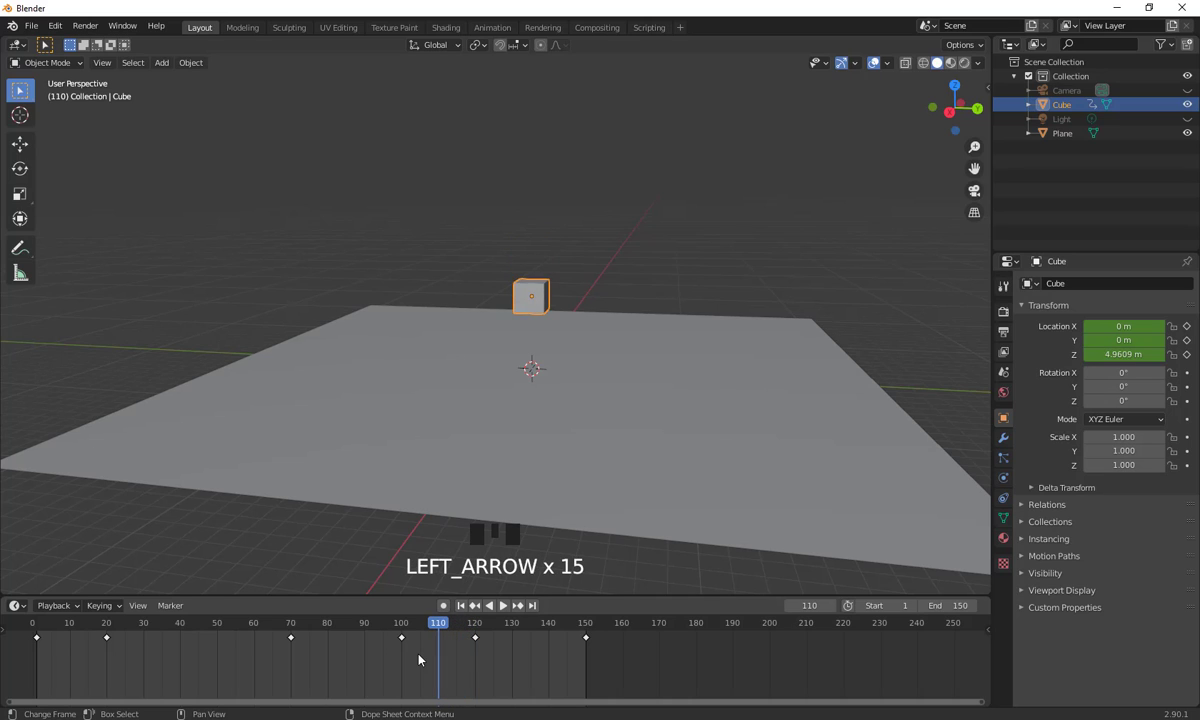
key(Left)
key(Left)
key(Left)
- Step the playhead forward one frame at a time to frame 137 to inspect the cube's motion
key(Right)
key(Right)
key(Right)
key(Right)
key(Right)
key(Right)
key(Right)
key(Right)
key(Right)
key(Right)
key(Right)
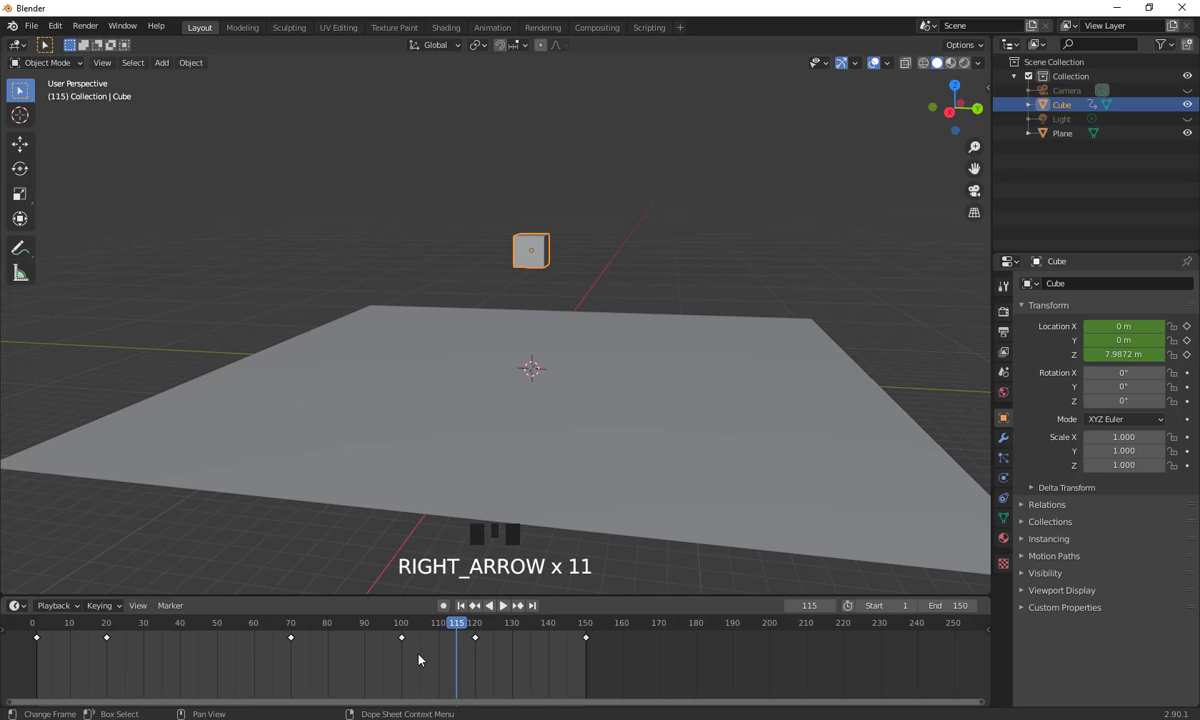
key(Right)
key(Right)
key(Right)
key(Right)
key(Right)
key(Right)
key(Right)
key(Right)
key(Right)
key(Right)
key(Right)
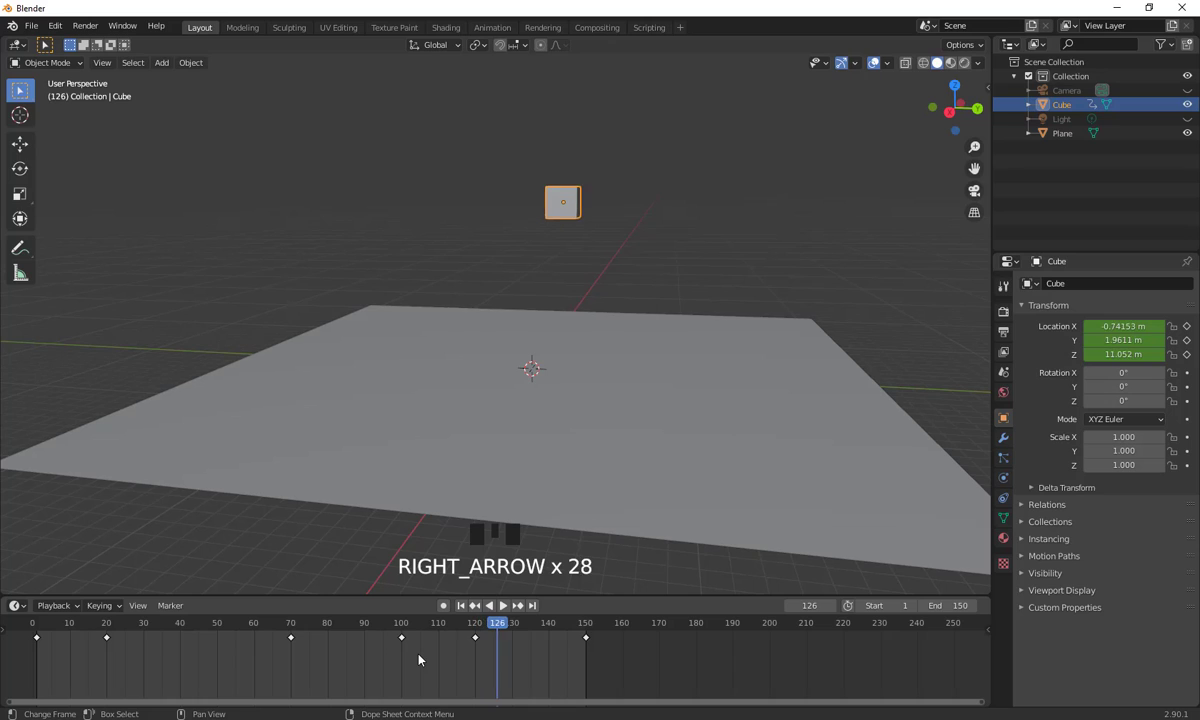
key(Right)
key(Right)
key(Right)
key(Right)
key(Right)
key(Right)
key(Right)
key(Right)
key(Right)
key(Right)
key(Right)
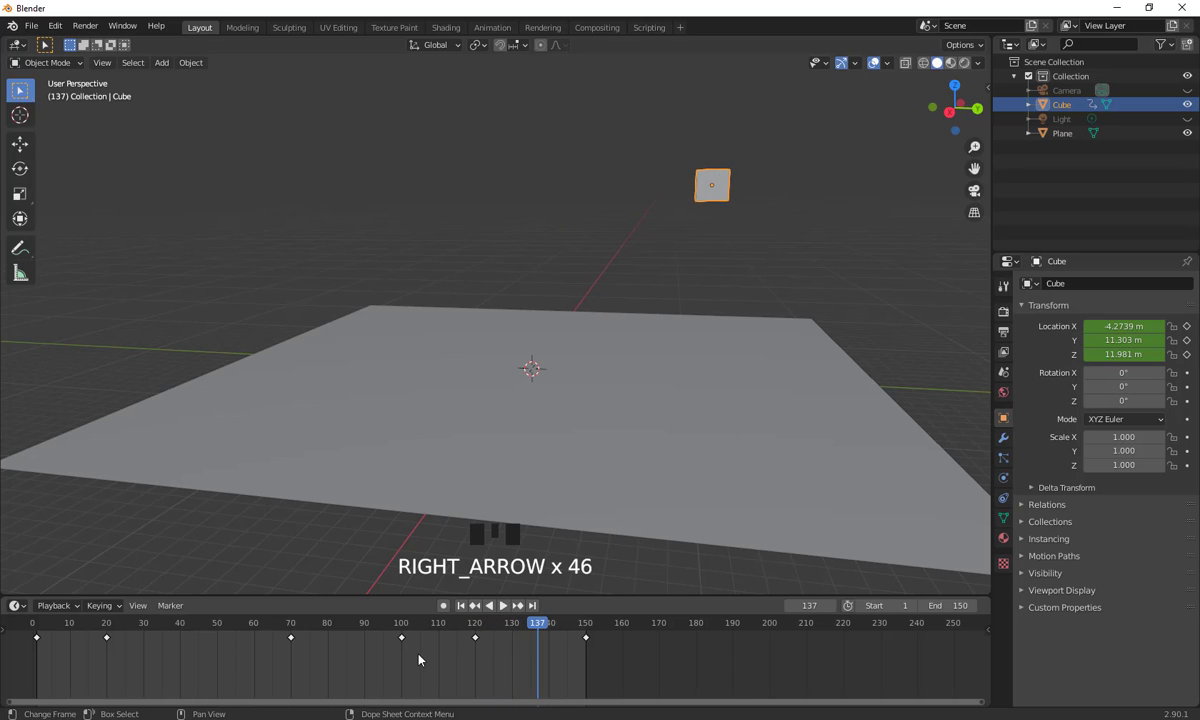
- Step the playhead backward one frame at a time from frame 137 to frame 88 to inspect the cube's motion
key(Left)
key(Left)
key(Left)
key(Left)
key(Left)
key(Left)
key(Left)
key(Left)
key(Left)
key(Left)
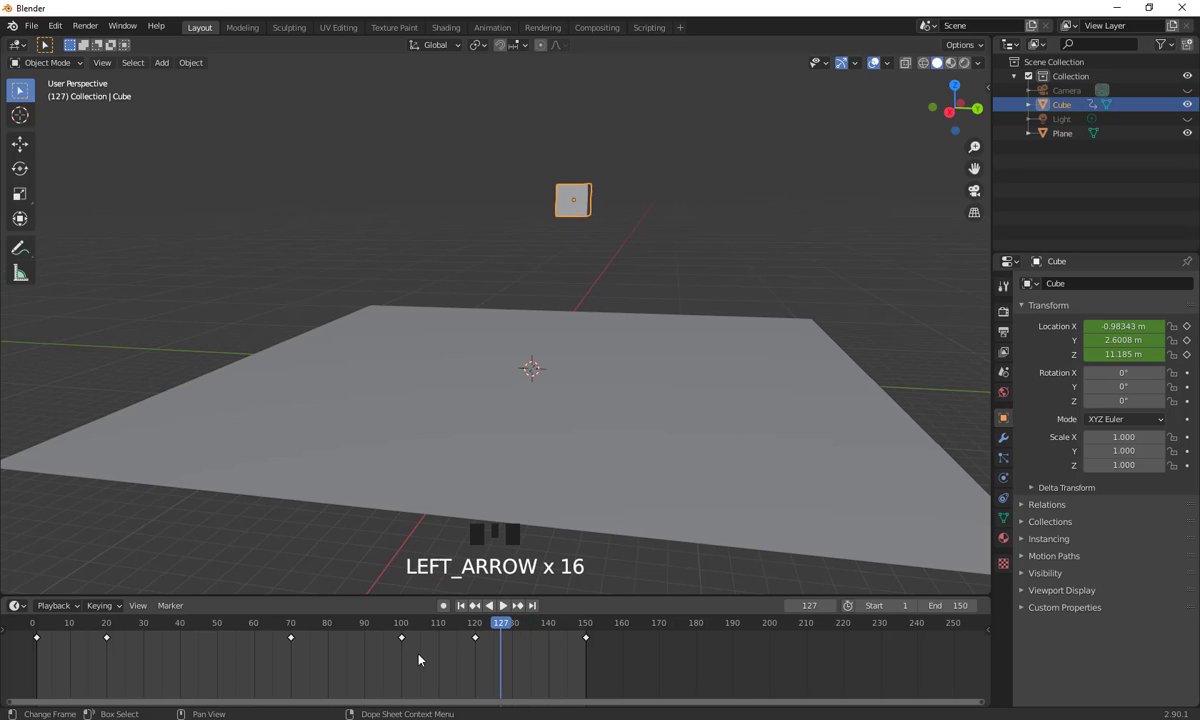
key(Left)
key(Left)
key(Left)
key(Left)
key(Left)
key(Left)
key(Left)
key(Left)
key(Left)
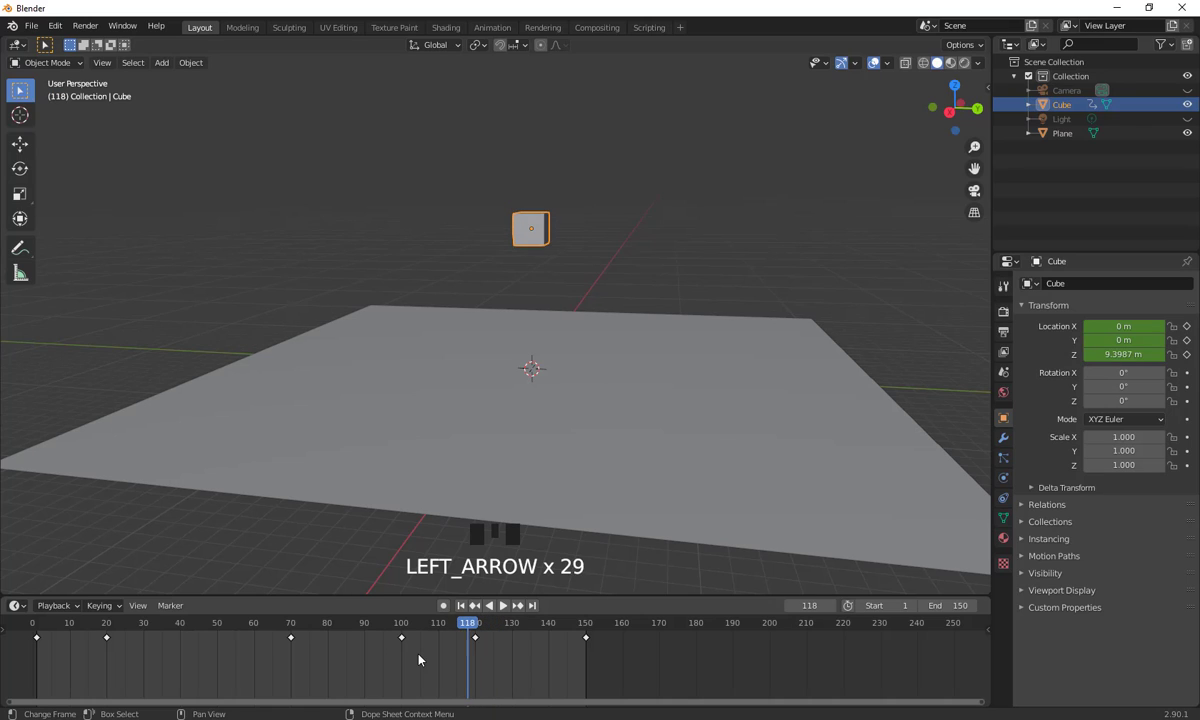
key(Left)
key(Left)
key(Left)
key(Left)
key(Left)
key(Left)
key(Left)
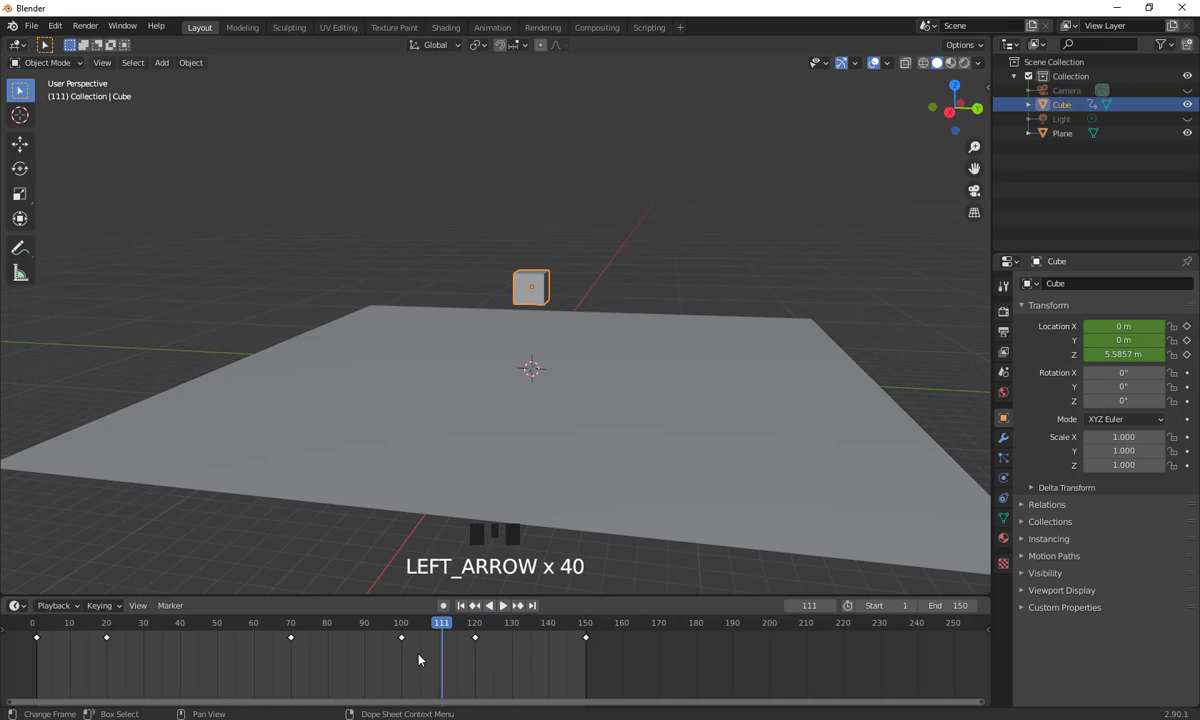
key(Left)
key(Left)
key(Left)
key(Left)
key(Left)
key(Left)
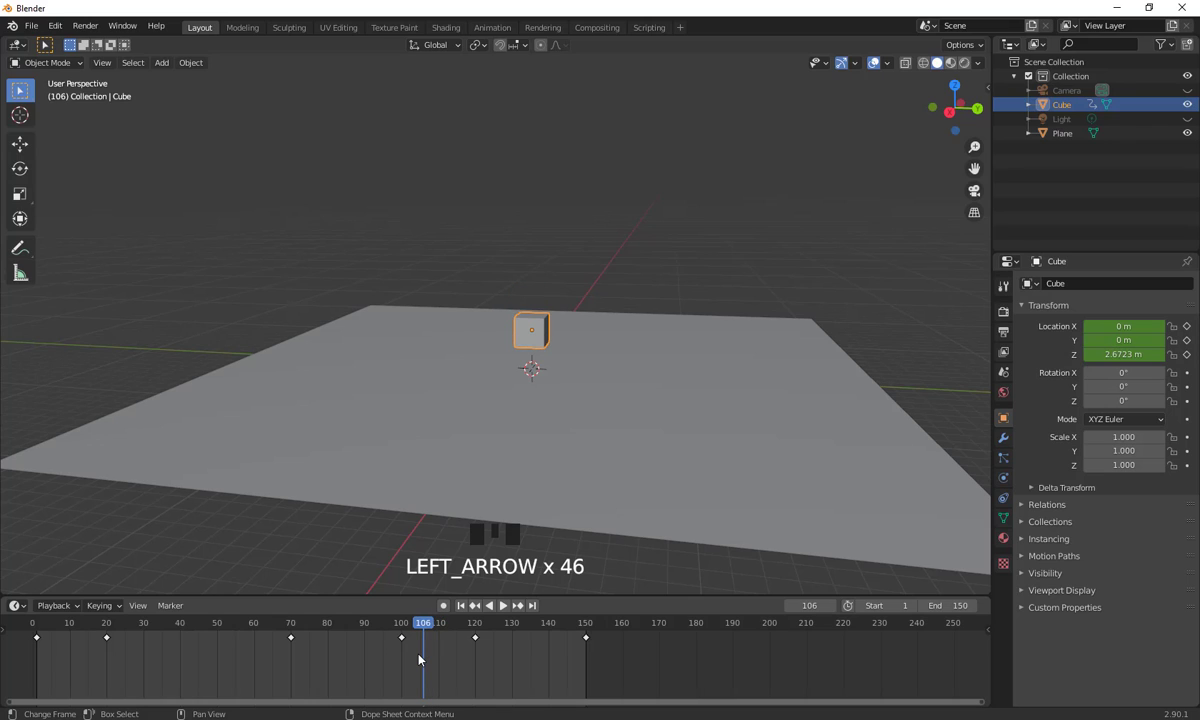
key(Left)
key(Left)
key(Left)
key(Left)
key(Left)
key(Left)
key(Left)
key(Left)
key(Left)
key(Left)
key(Left)
key(Left)
key(Left)
key(Left)
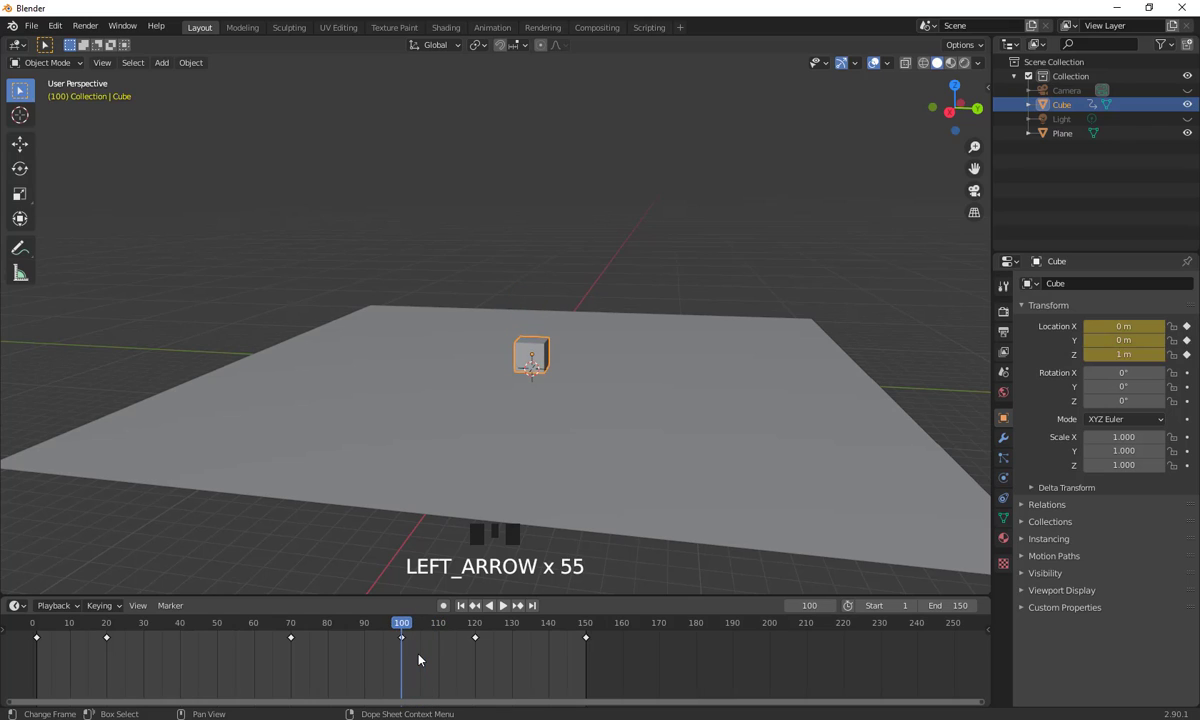
key(Left)
key(Left)
key(Left)
key(Left)
key(Left)
key(Left)
key(Left)
key(Left)
key(Left)
key(Left)
key(Left)
key(Left)
key(Left)
key(Left)
key(Left)
key(Left)
key(Left)
key(Left)
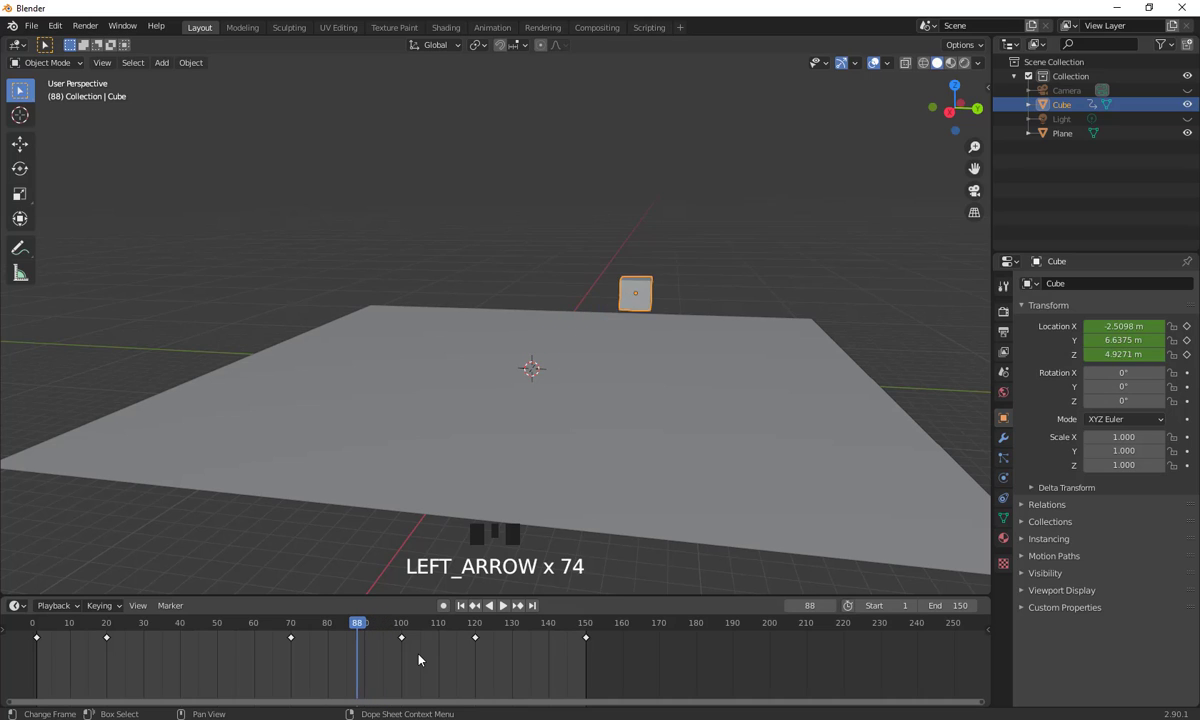
- Step the playhead forward several single frames from frame 88
key(Right)
key(Right)
key(Right)
key(Right)
key(Right)
key(Right)
key(Right)
key(Right)
- Jump between the keyframes at frames 70 and 100, and go back keyframe by keyframe to frame 1
key(Down)
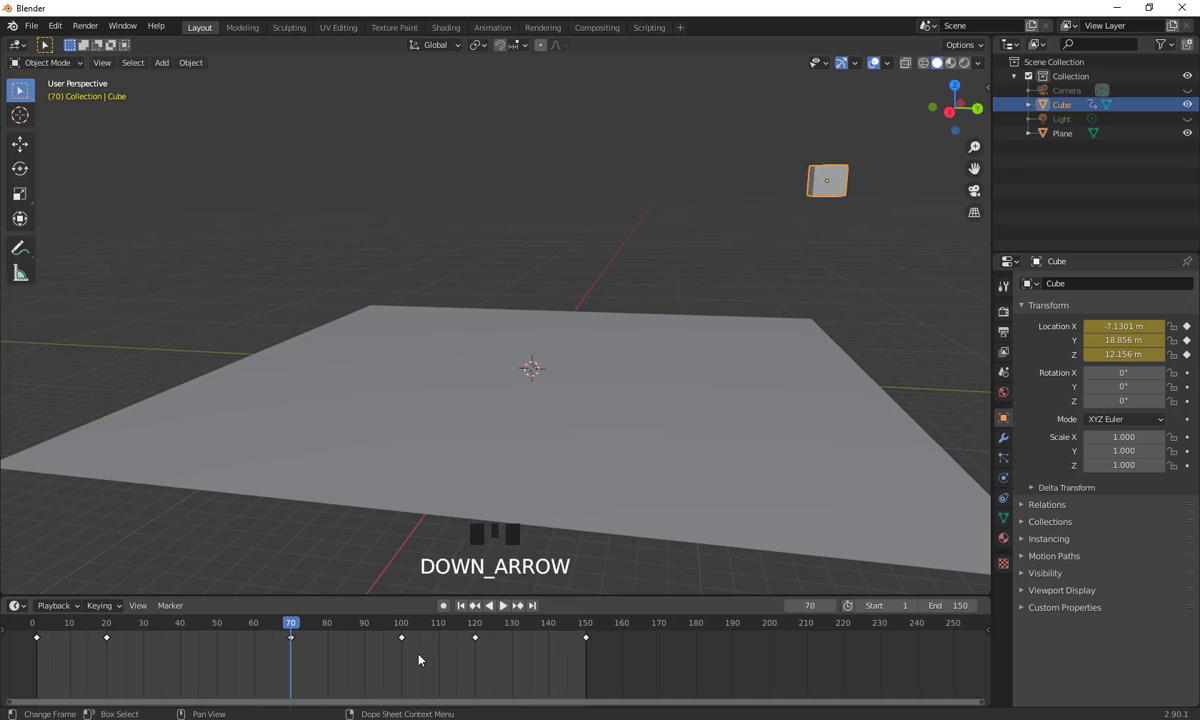
key(Up)
key(Down)
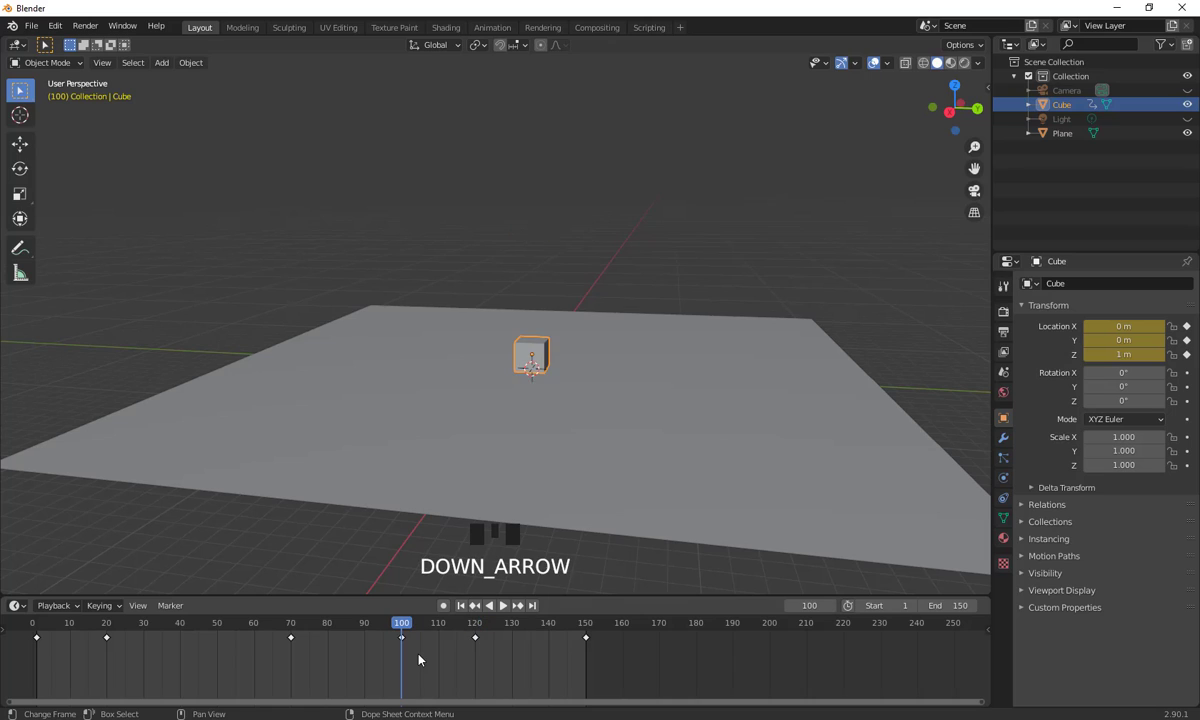
key(Down)
key(Down)
key(Down)
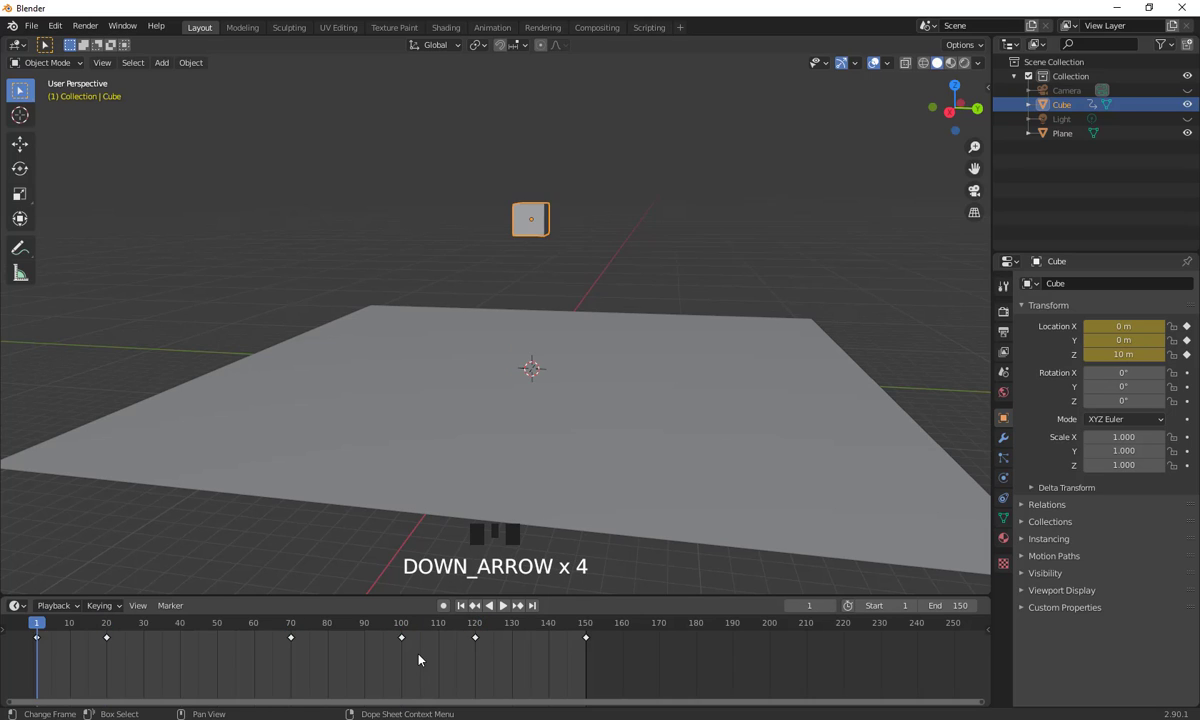
- Jump forward keyframe by keyframe from frame 1 and play the animation
key(Up)
key(Up)
key(Up)
key(Up)
key(Up)
key(space)
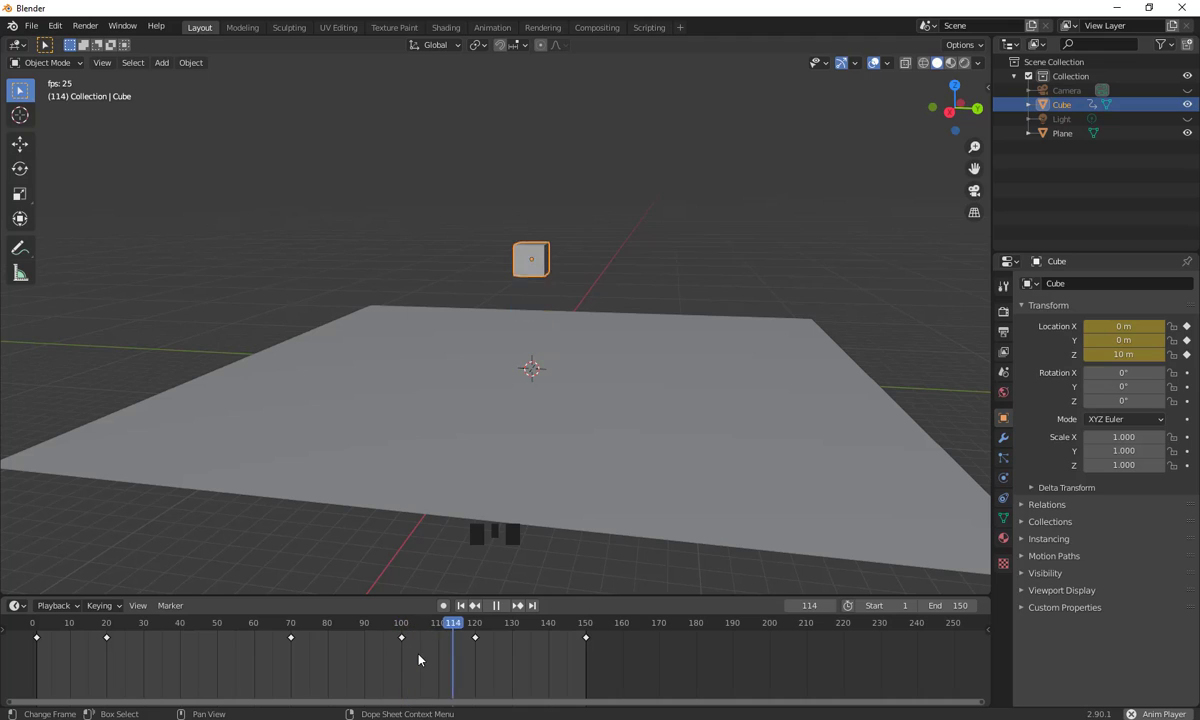
key(alt+space)
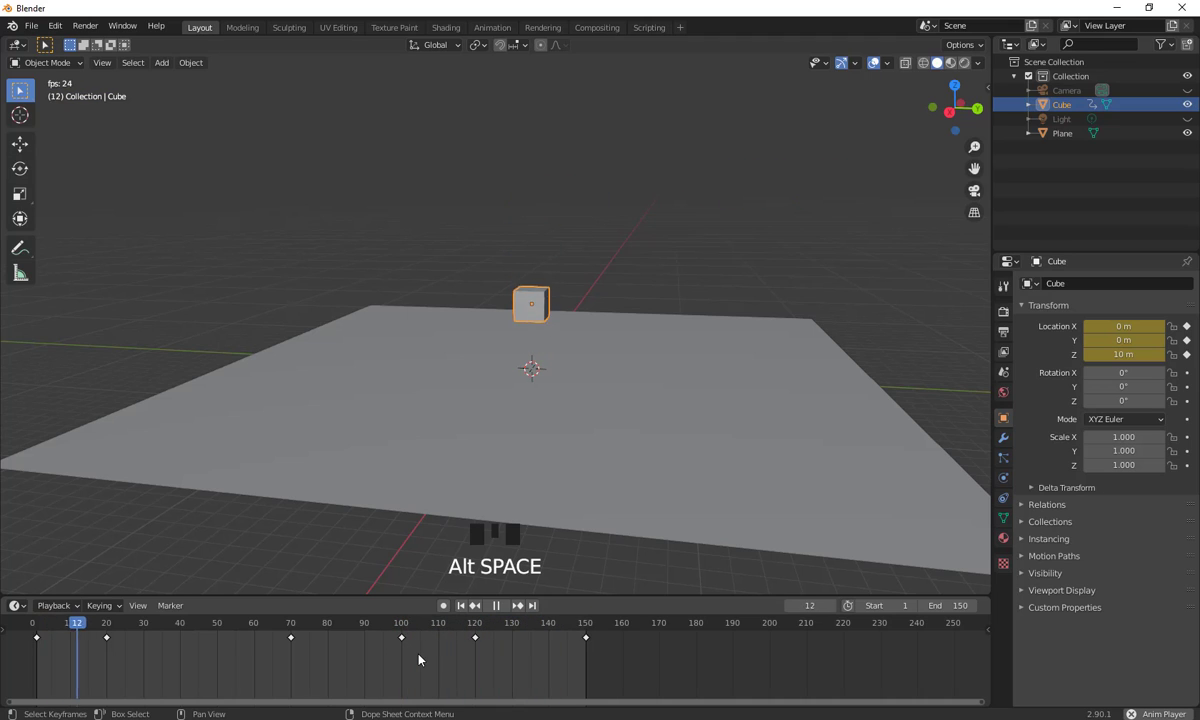
key(alt+space)
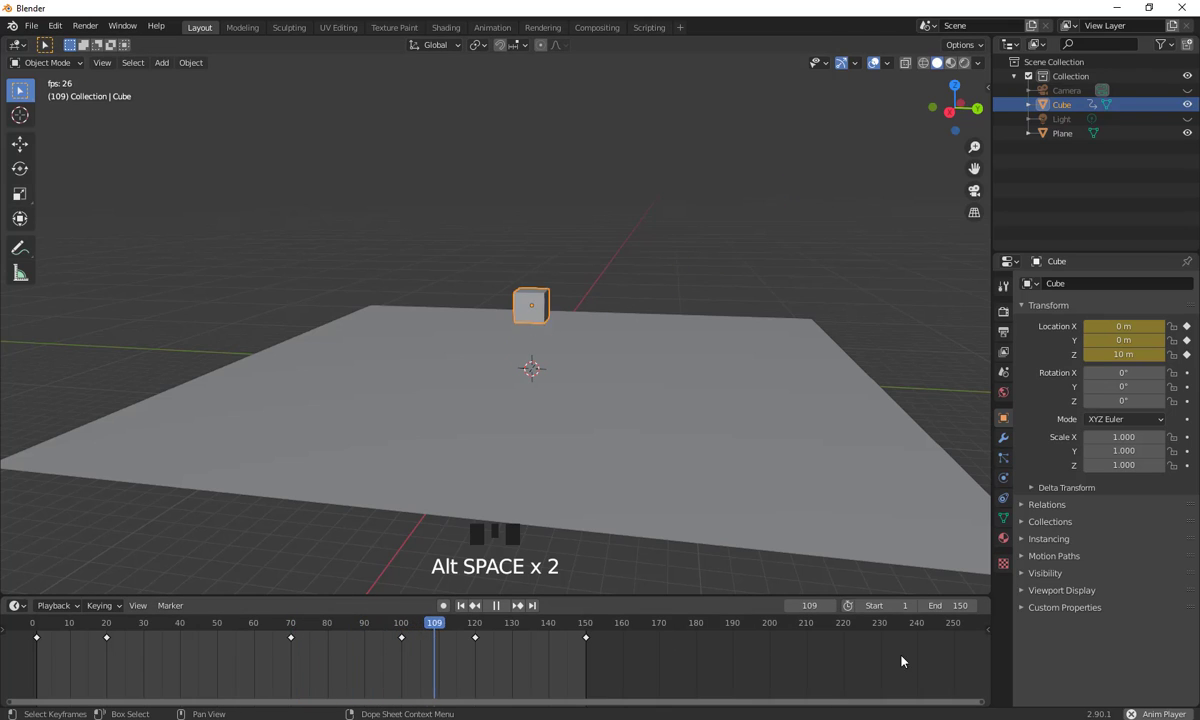
- Stop the playback and scrub the playhead back to frame 0
key(space)
key(Left)
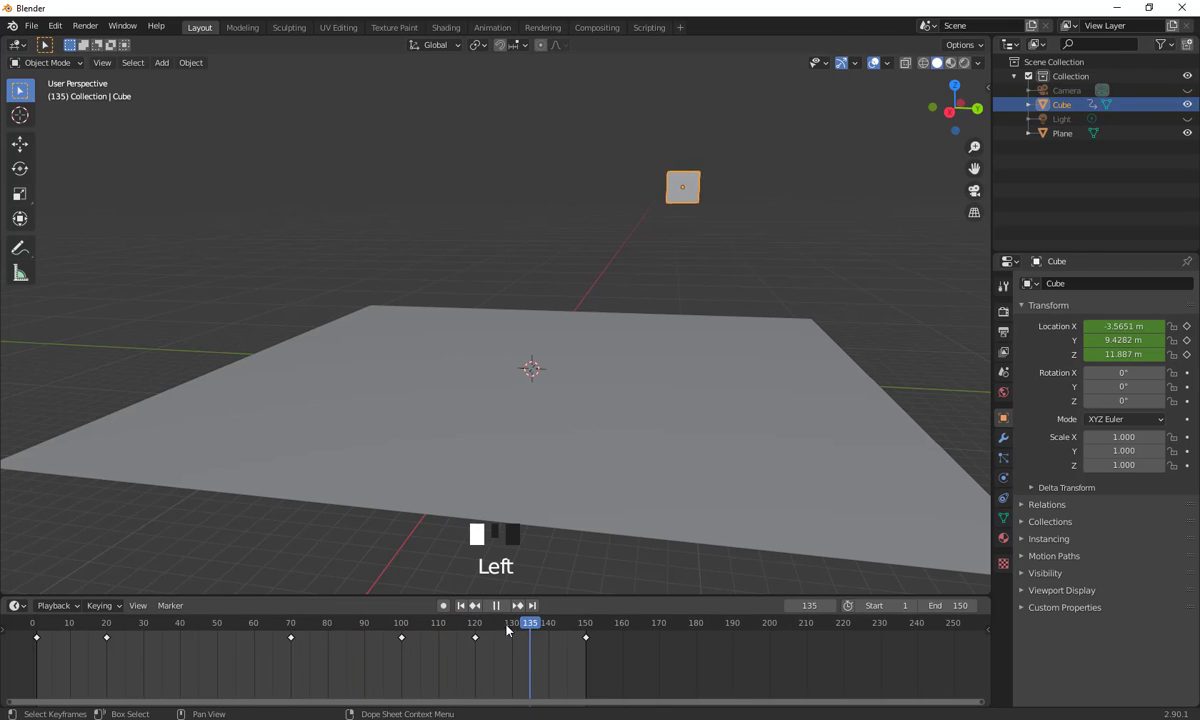
drag(276, 651, 186, 672)
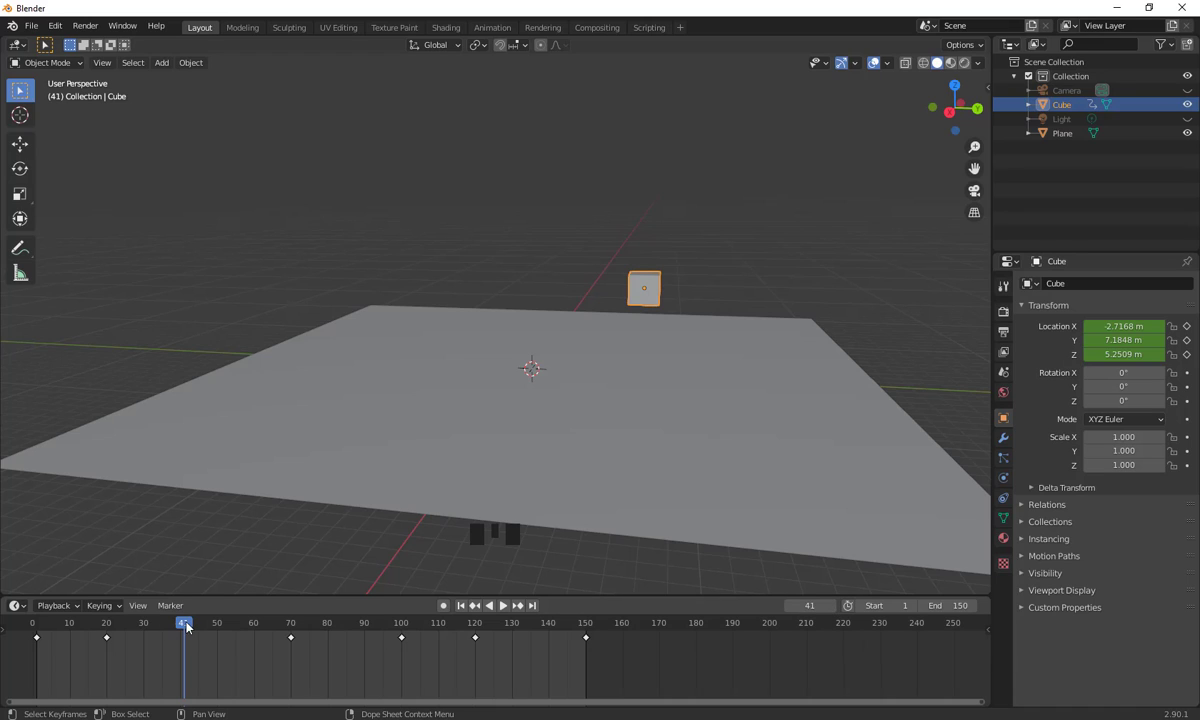
drag(186, 628, 28, 660)
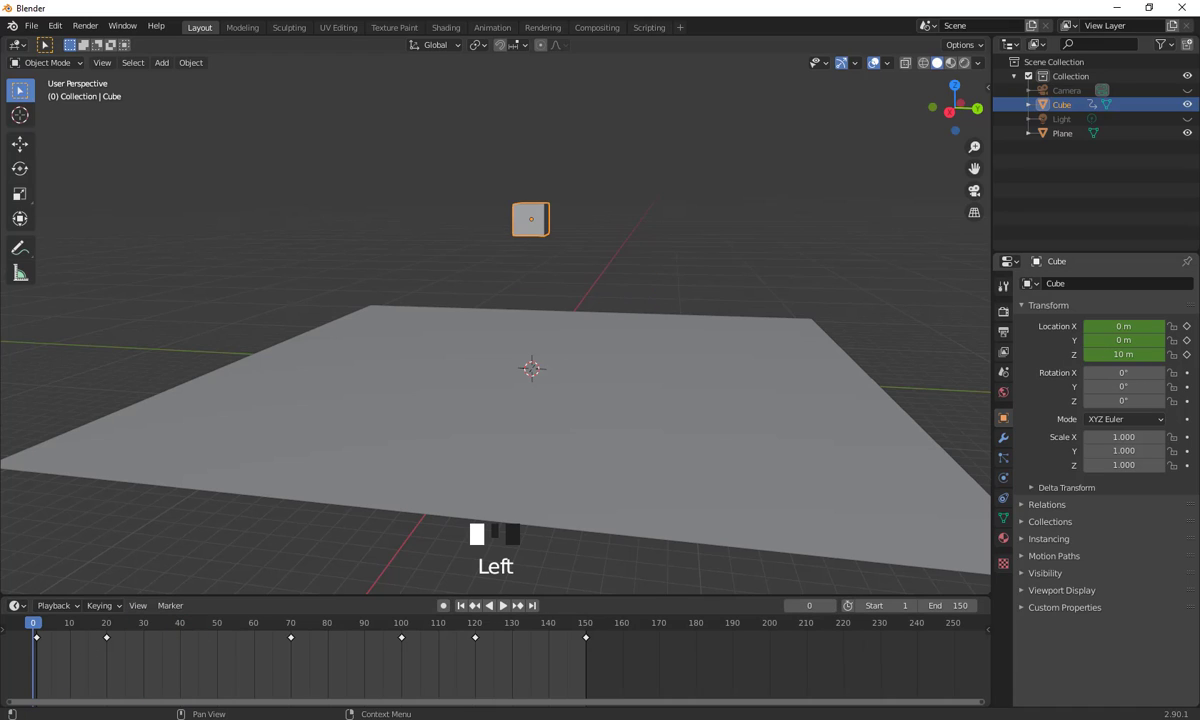
- Set the current frame to 40 and rotate the cube about the X axis to about 1876°
click(822, 605)
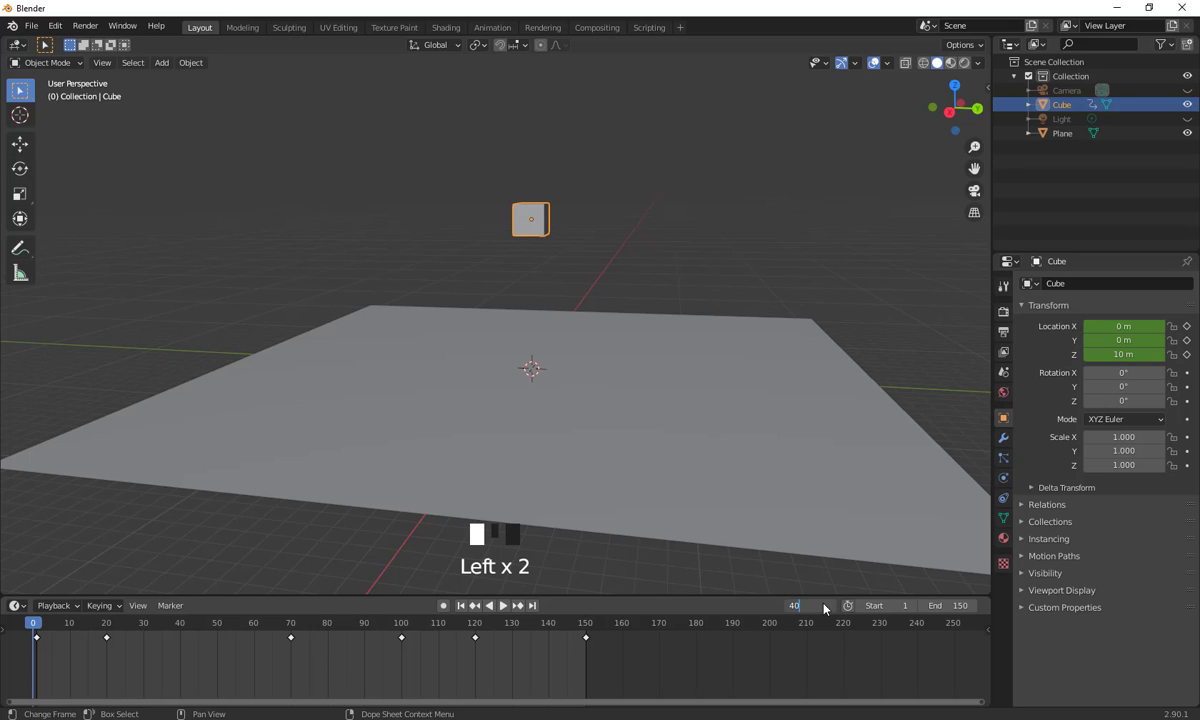
key(Return)
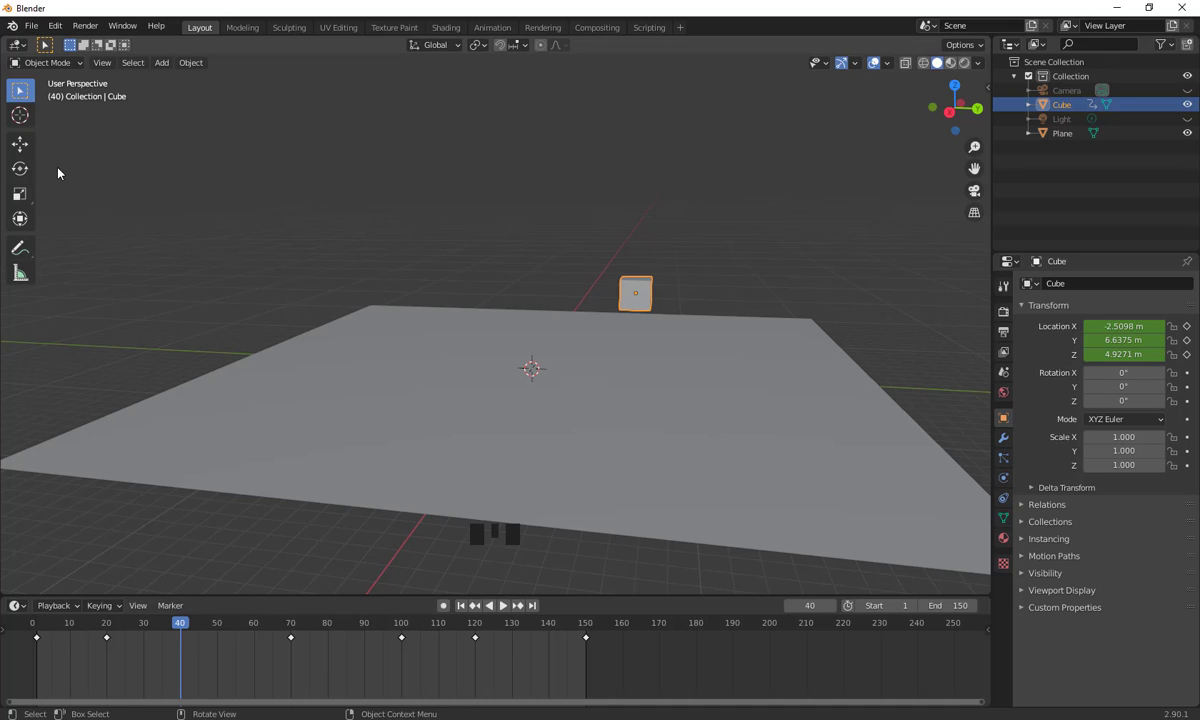
click(19, 168)
drag(670, 254, 580, 140)
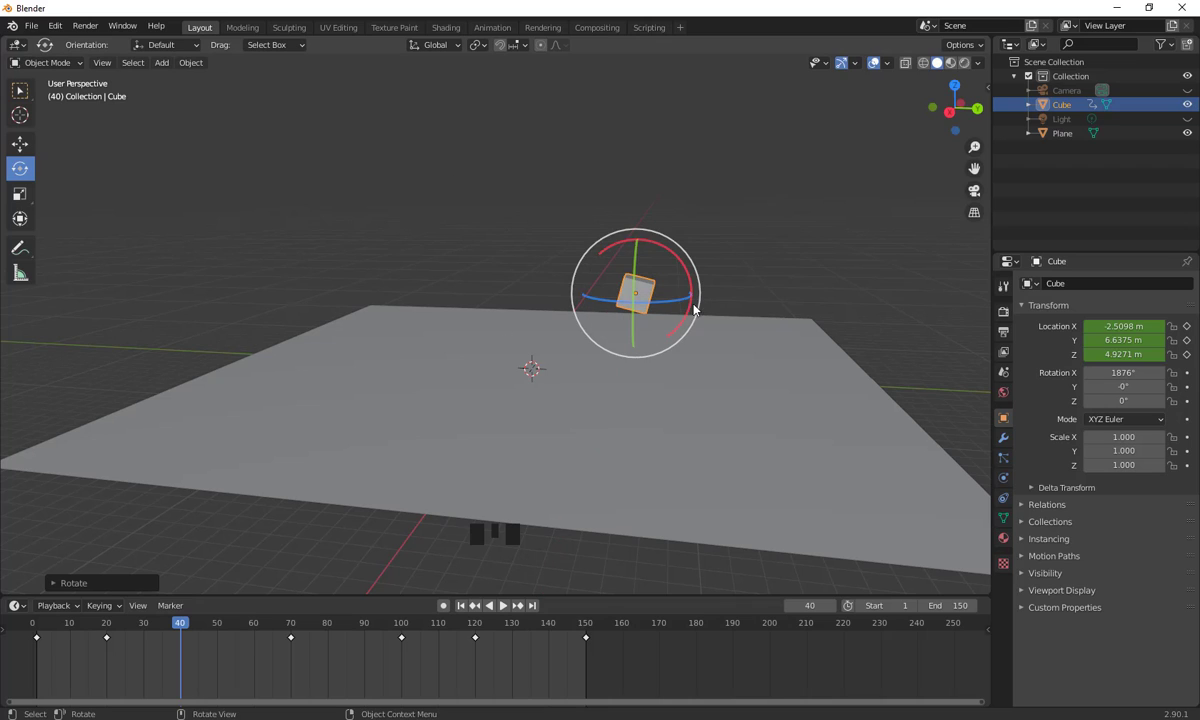
key(i)
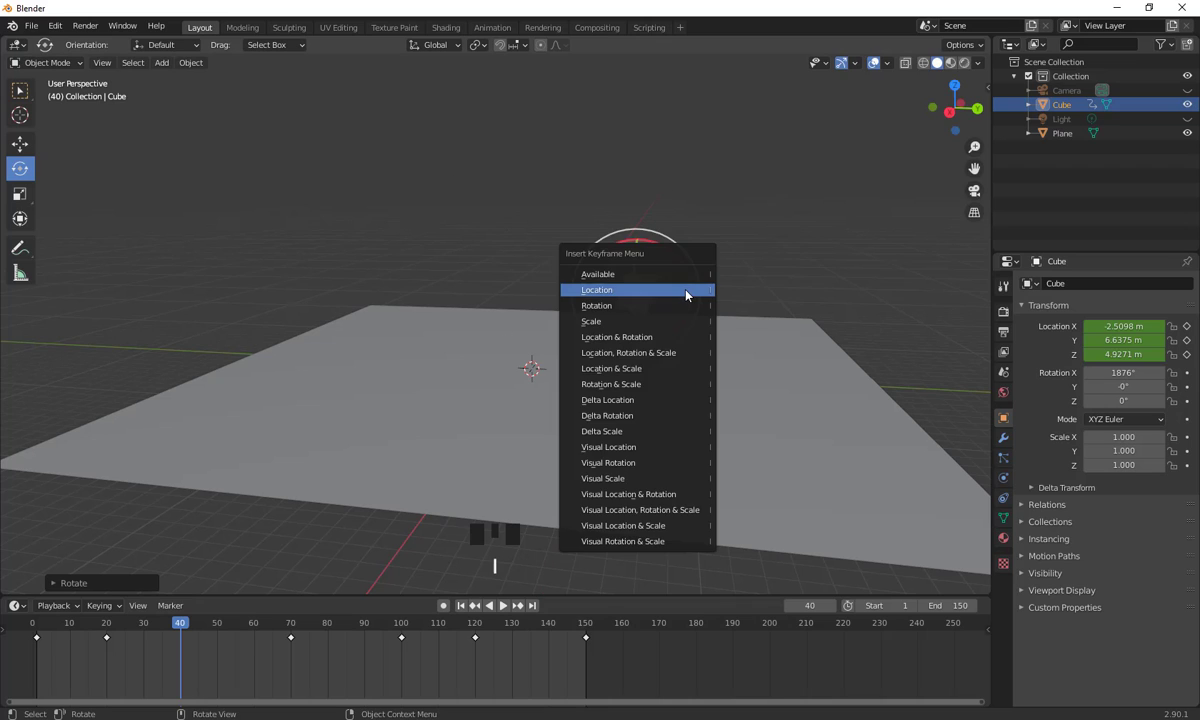
key(Escape)
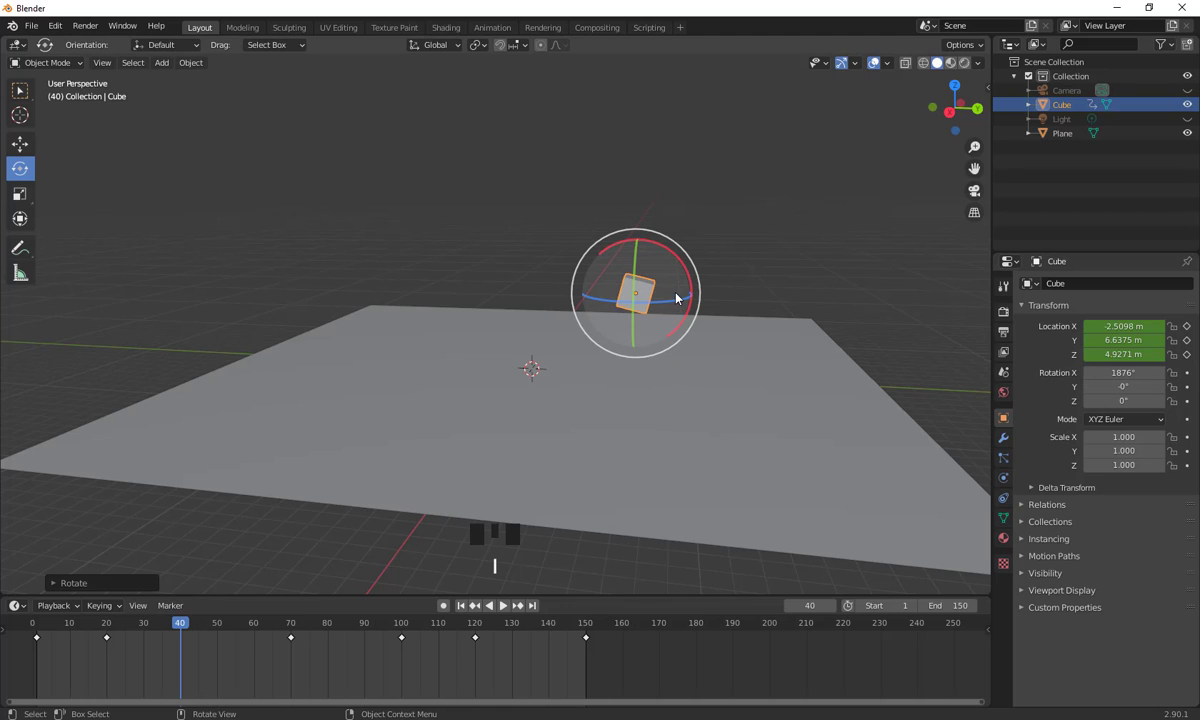
key(i)
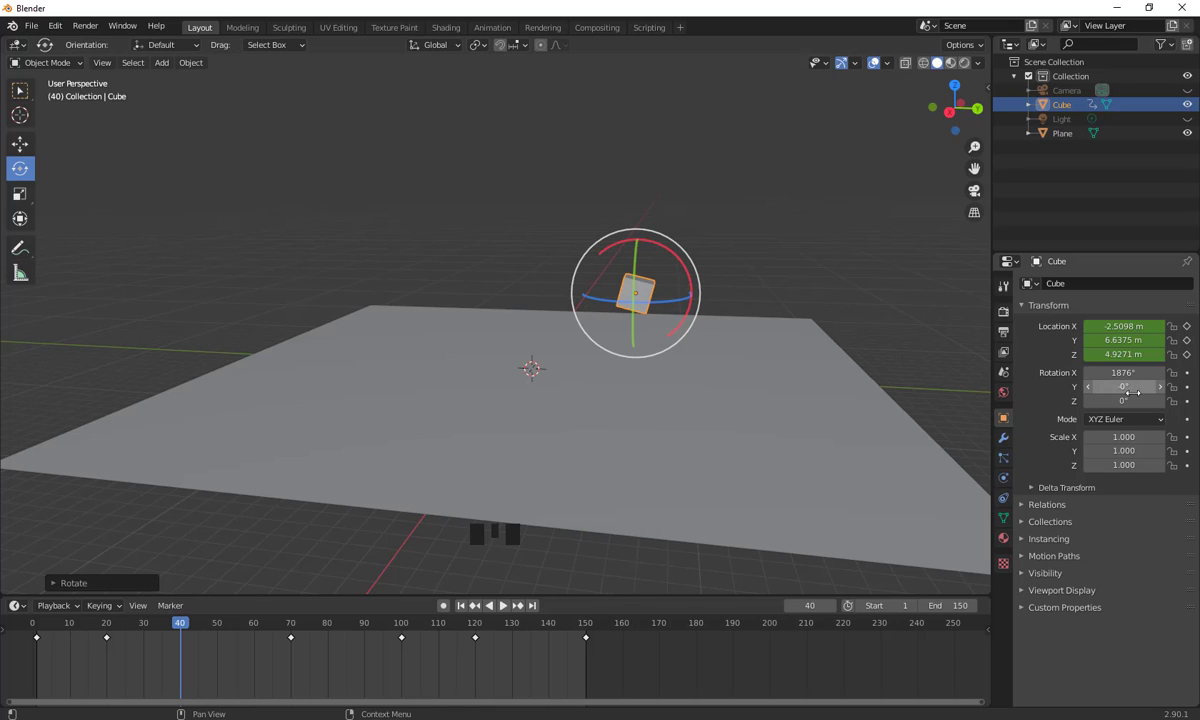
- Keyframe the cube's X rotation alone at frame 40, and keyframe it at 0° on frame 1
click(1187, 373)
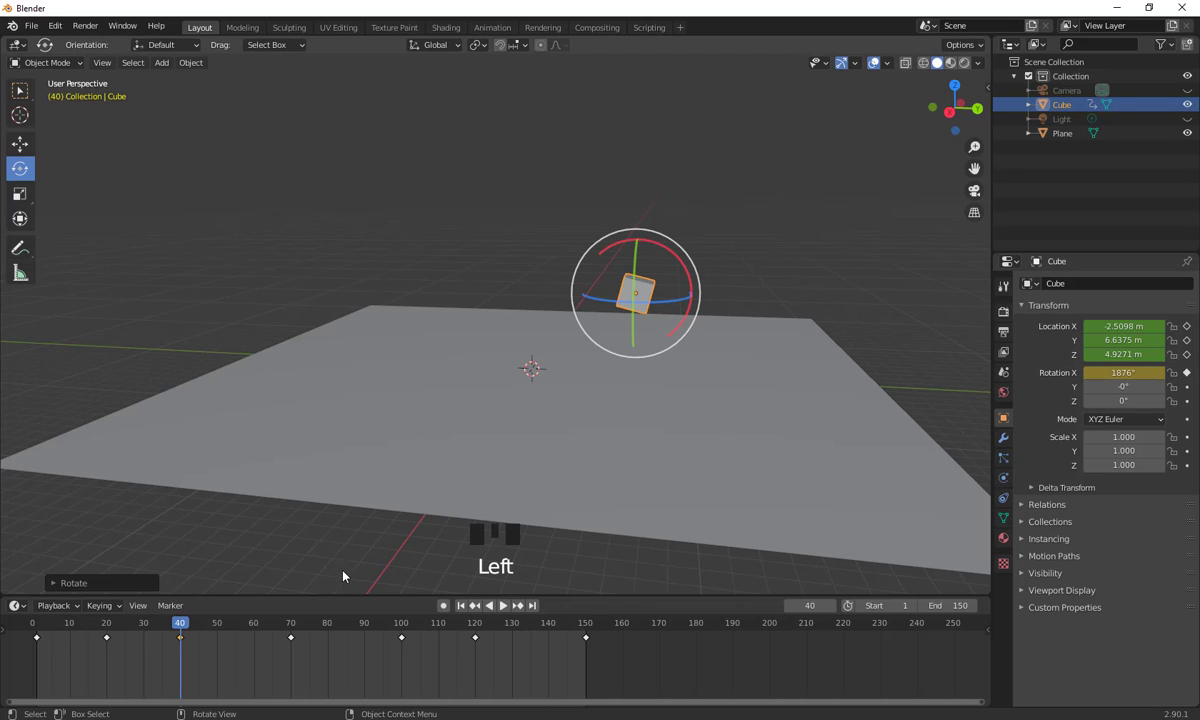
drag(182, 626, 38, 653)
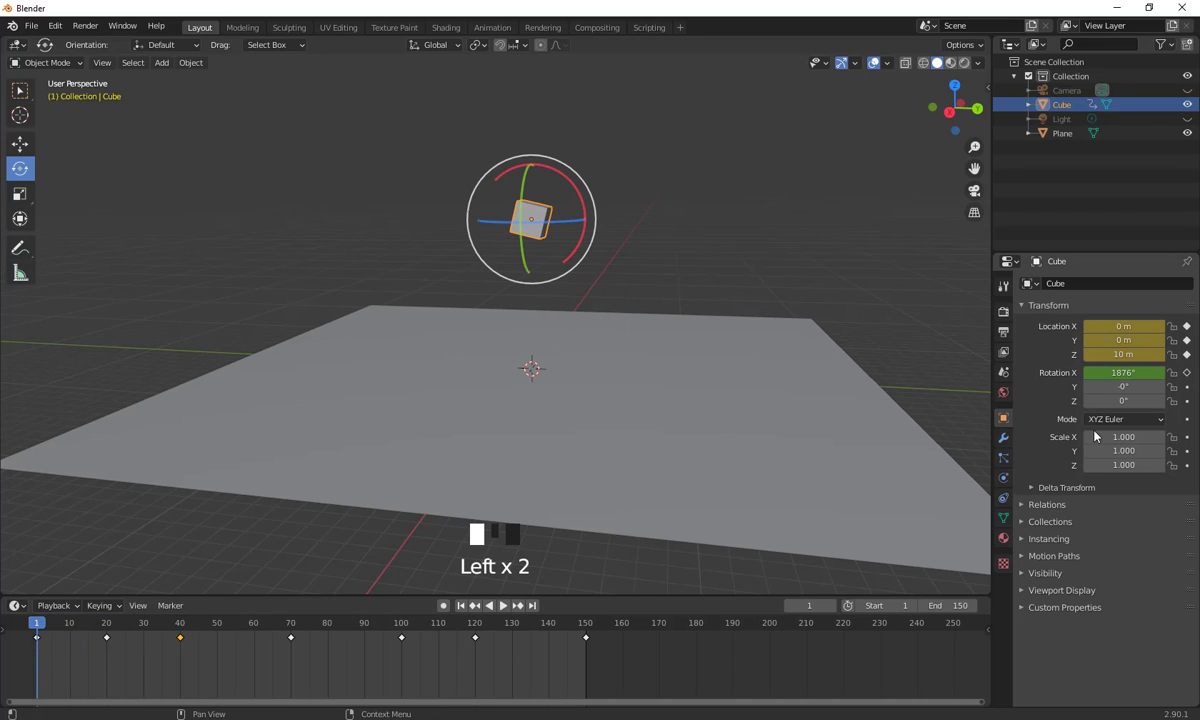
click(1124, 372)
text(0)
key(Return)
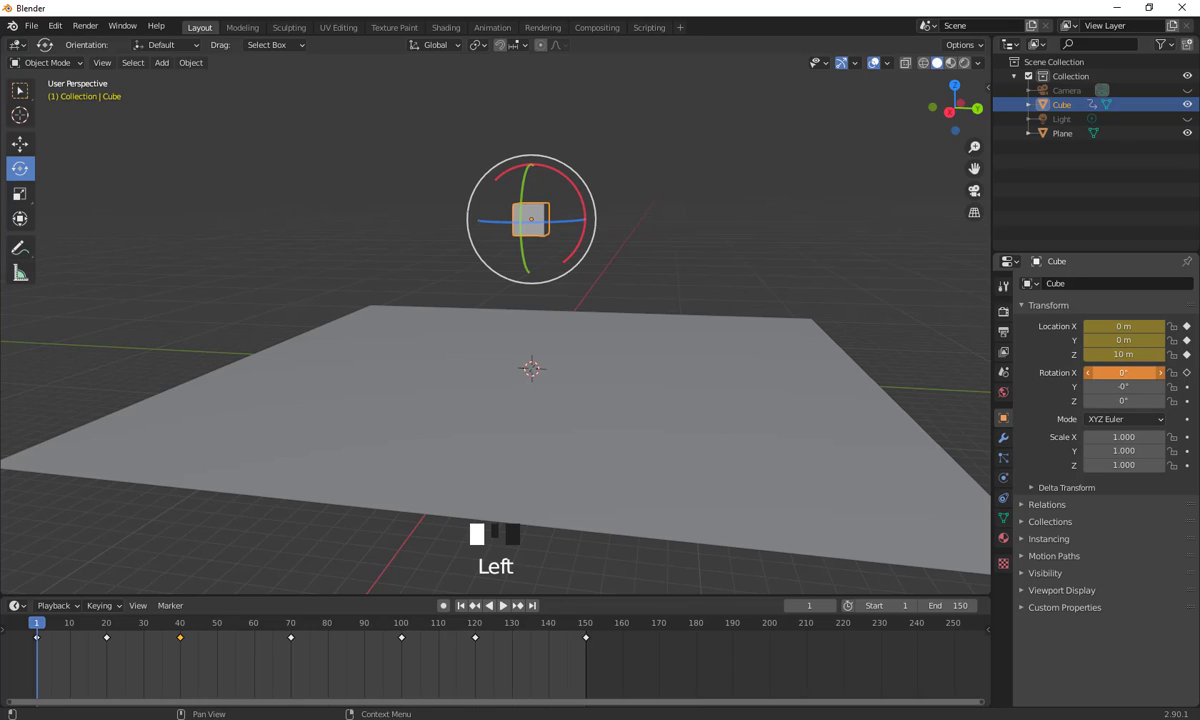
click(1187, 372)
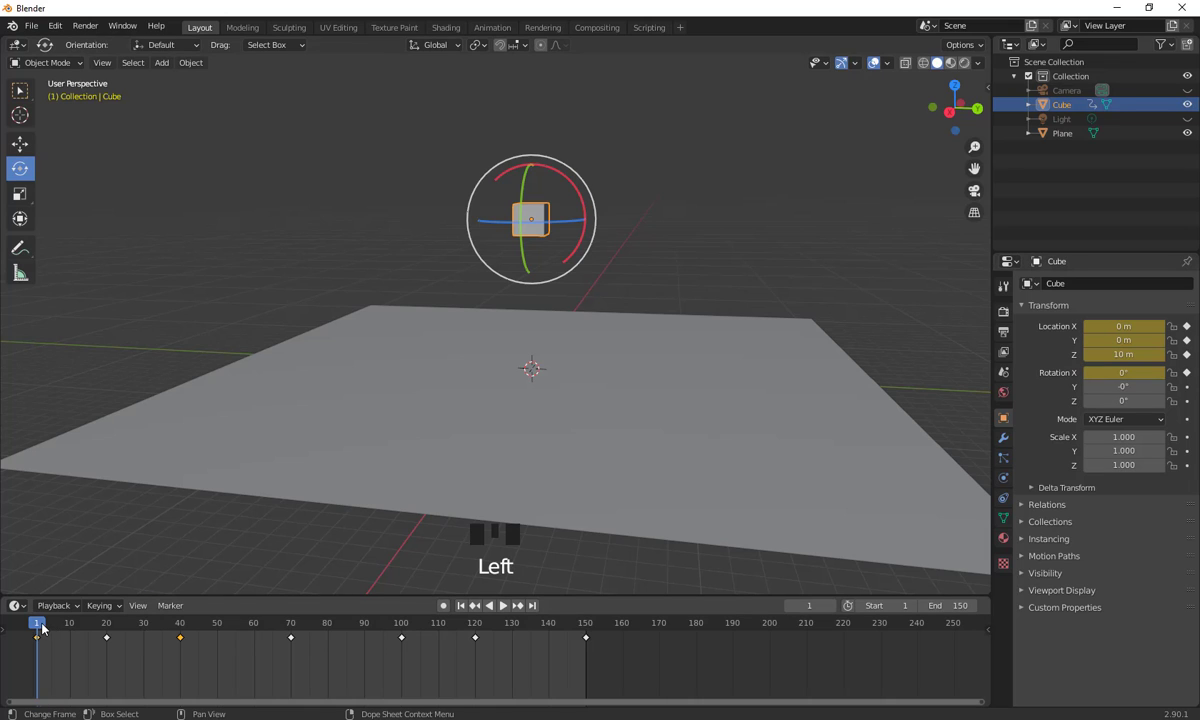
- Move the playhead to frame 150, set the cube's X rotation to -1876.31° and keyframe it there
drag(42, 624, 353, 692)
drag(425, 700, 587, 698)
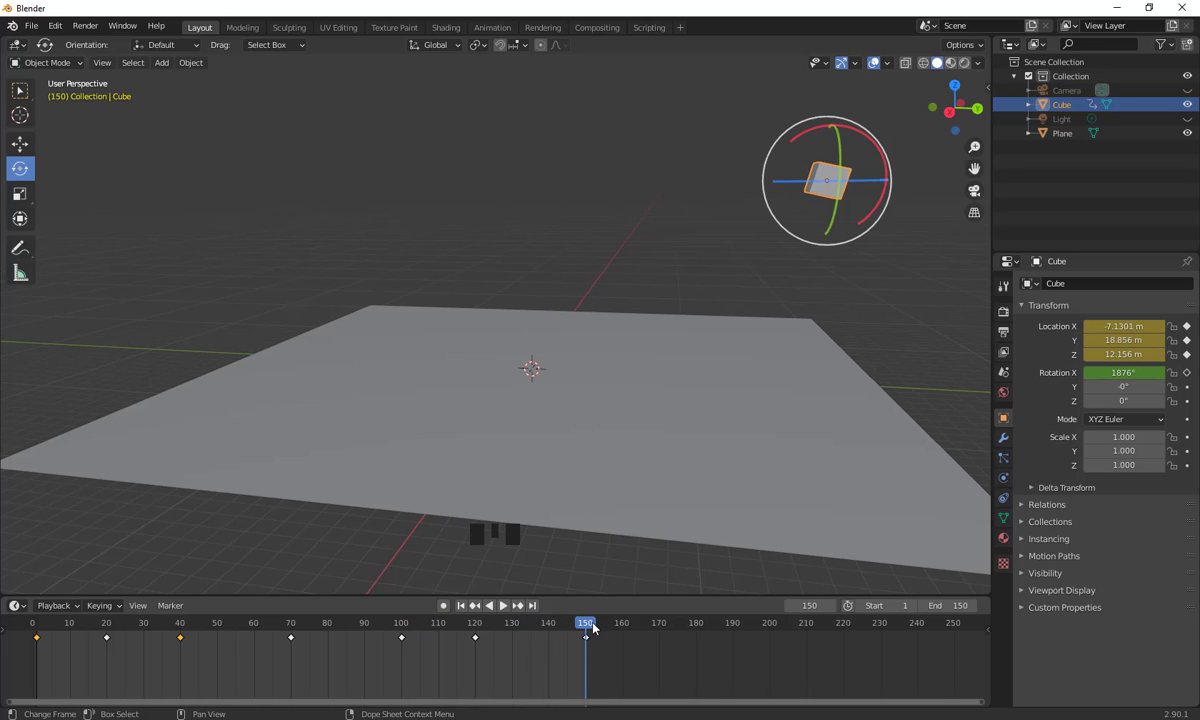
click(1115, 372)
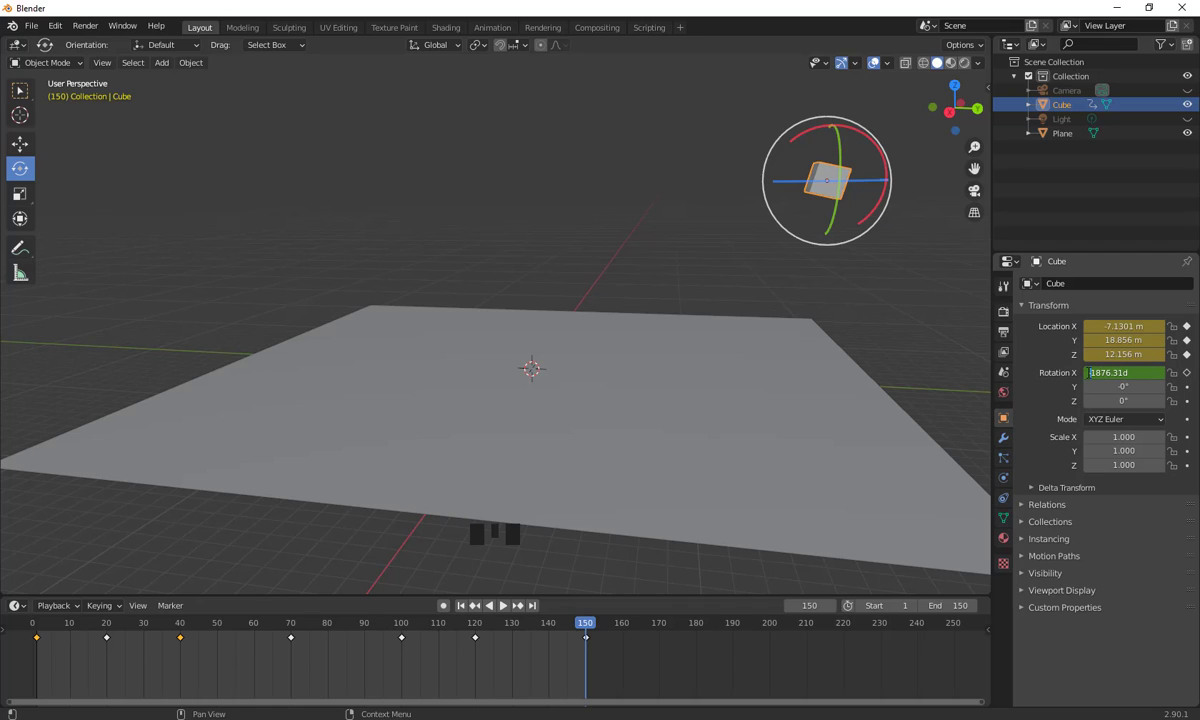
text(-)
key(Return)
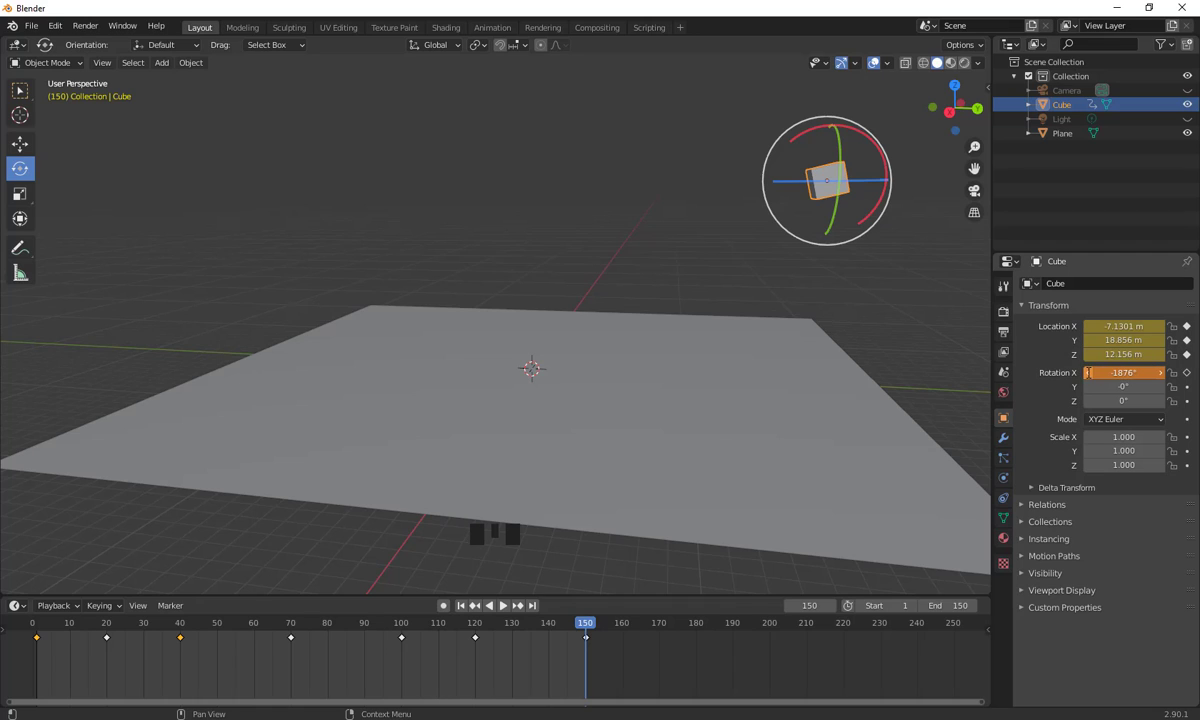
click(1187, 374)
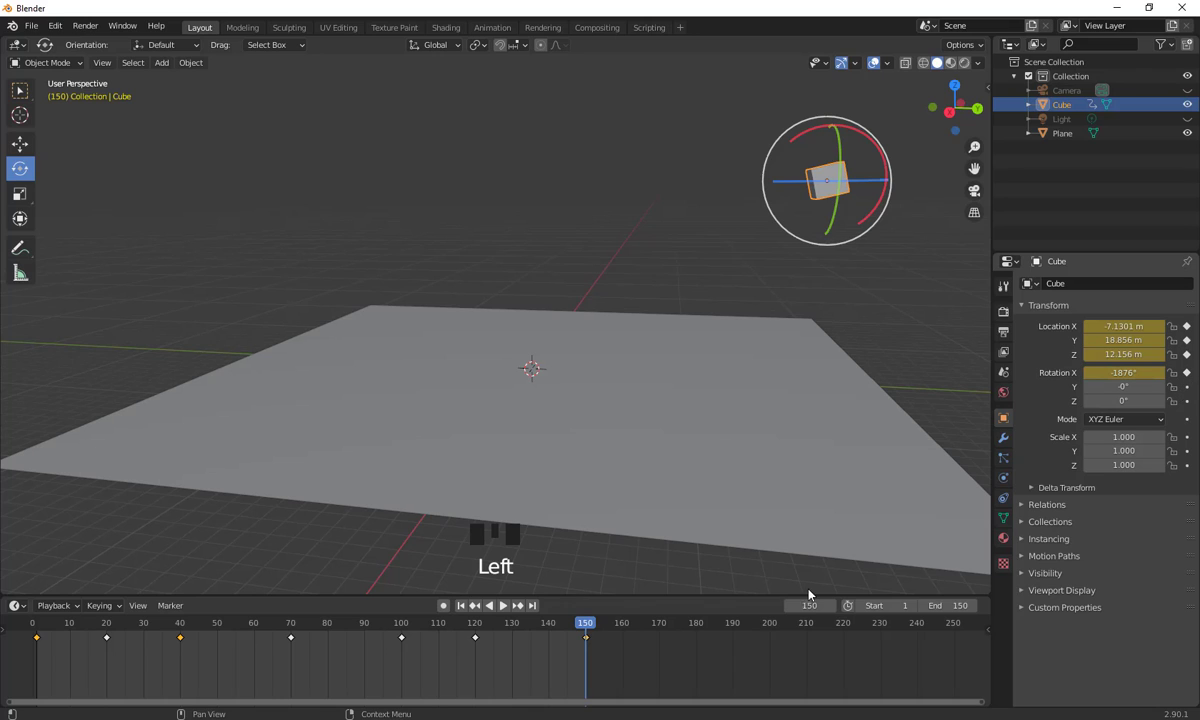
- Play the animation from the first frame to review the cube's rotation, and stop the playback
click(461, 605)
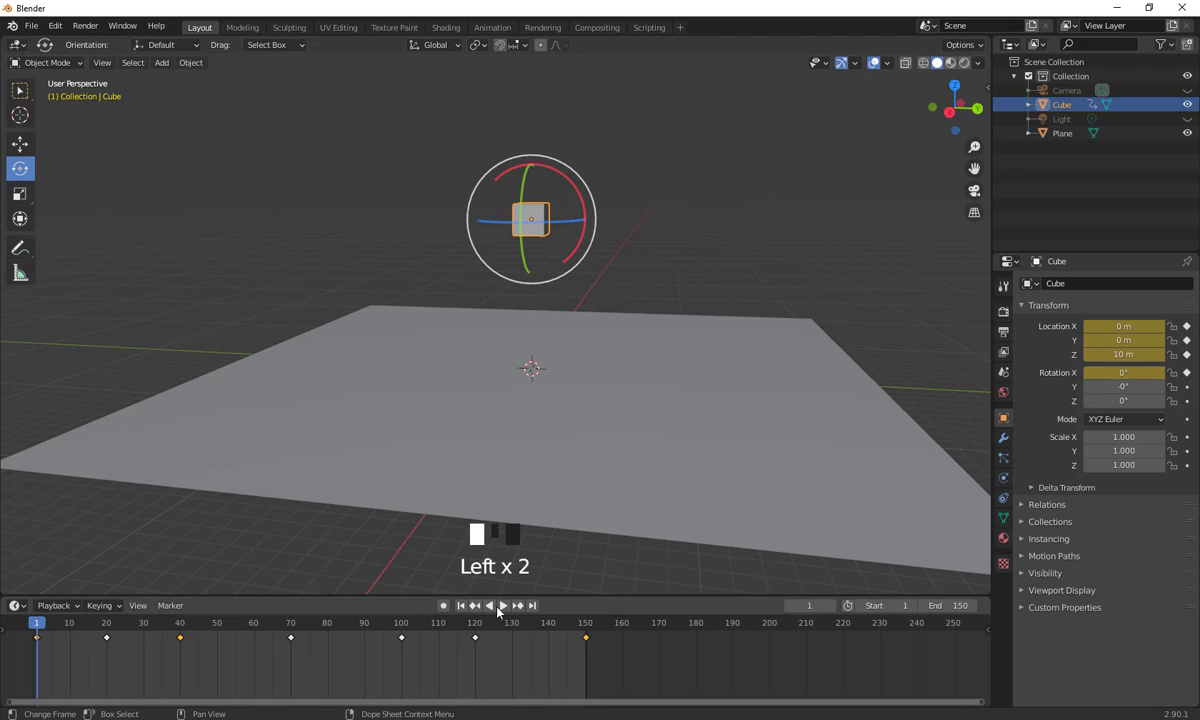
click(503, 605)
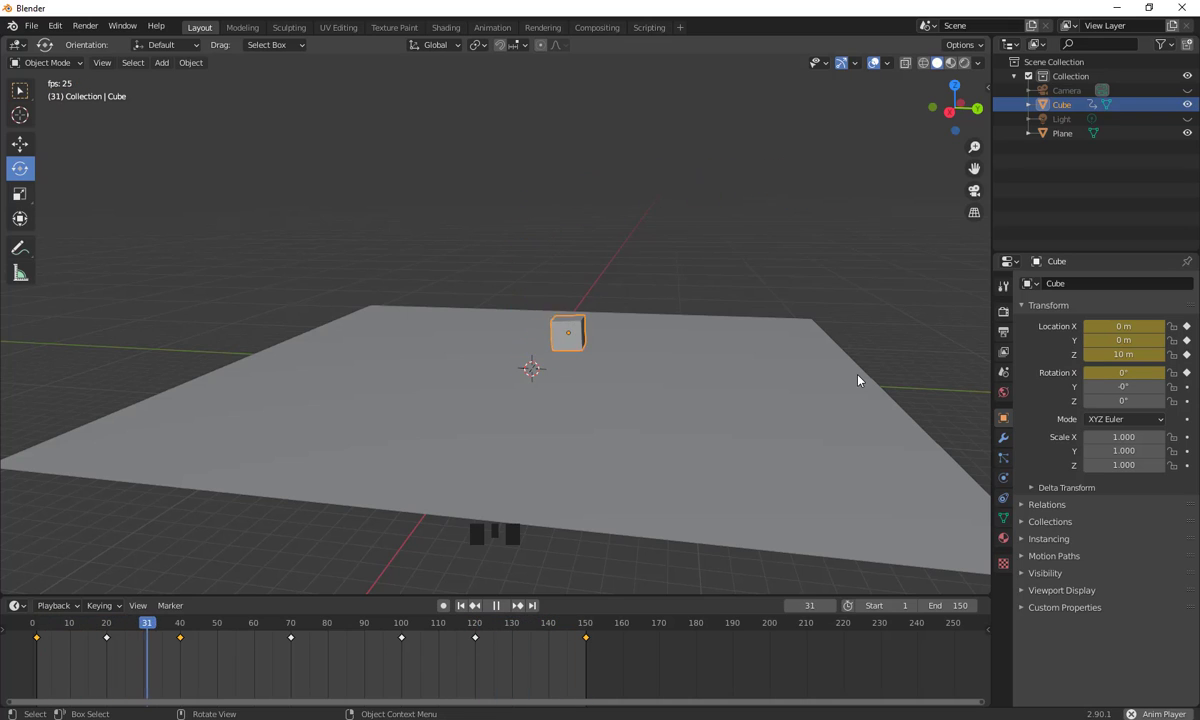
key(space)
- Return the playhead to frame 1 and keyframe the cube's X, Y and Z scale at 1.000
drag(246, 631, 39, 663)
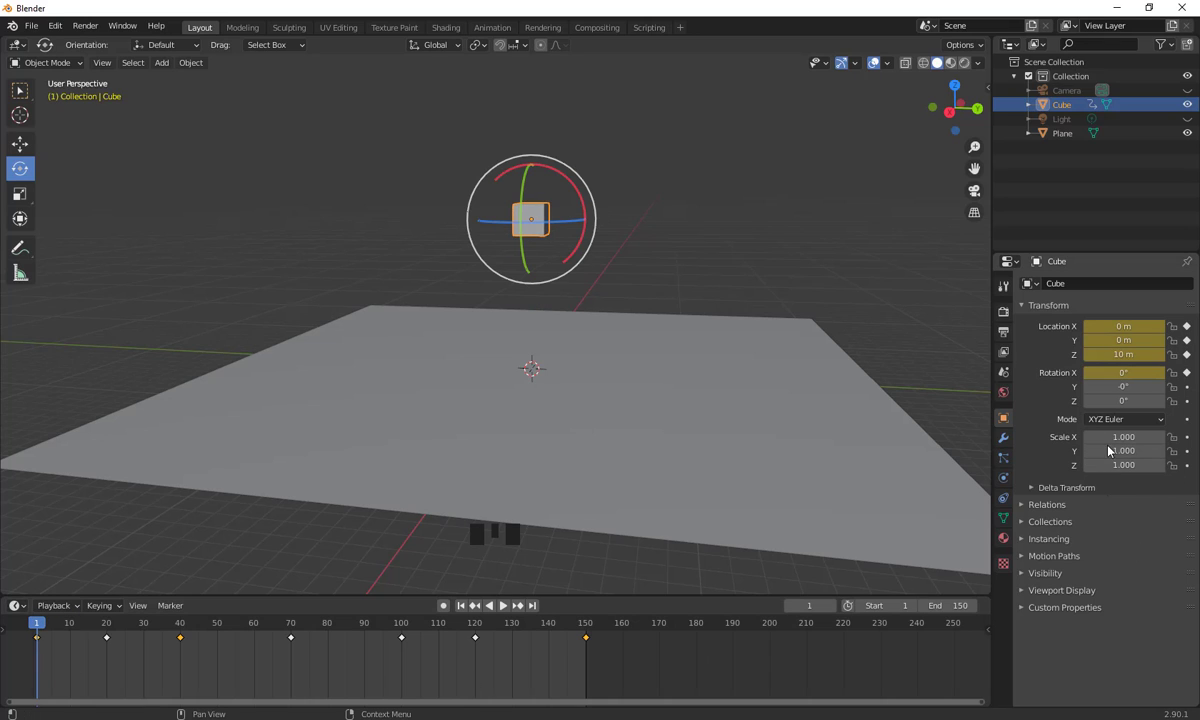
click(1187, 437)
click(1187, 451)
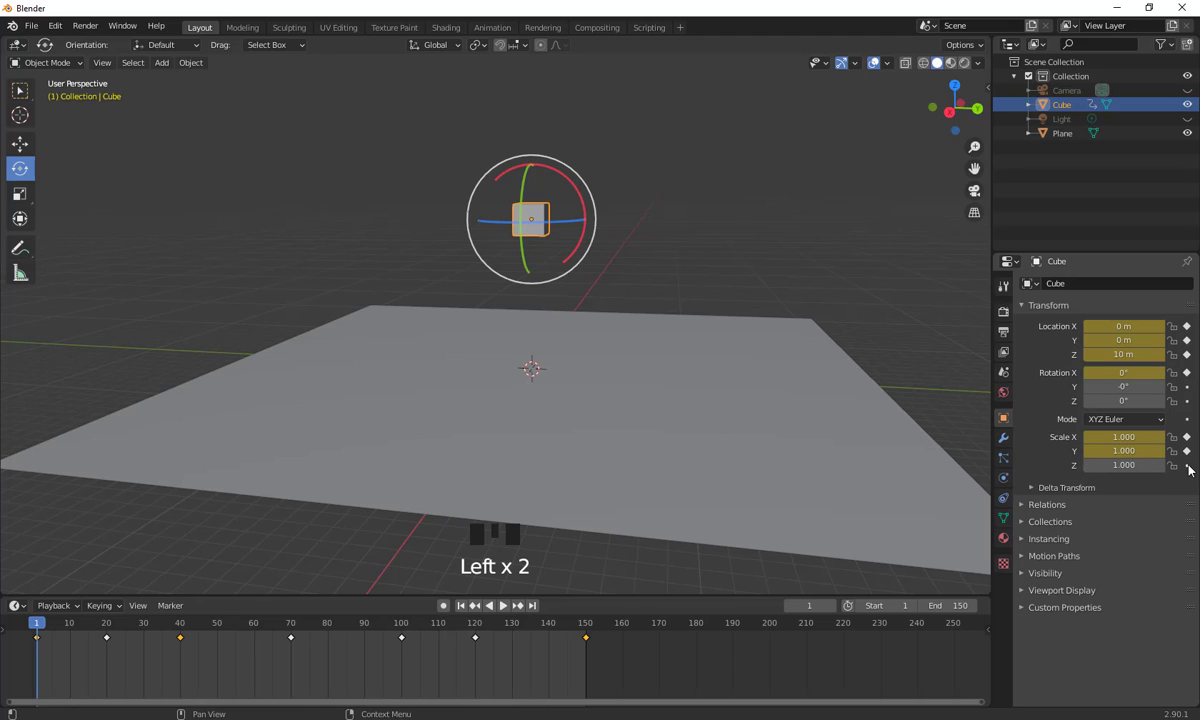
click(1187, 465)
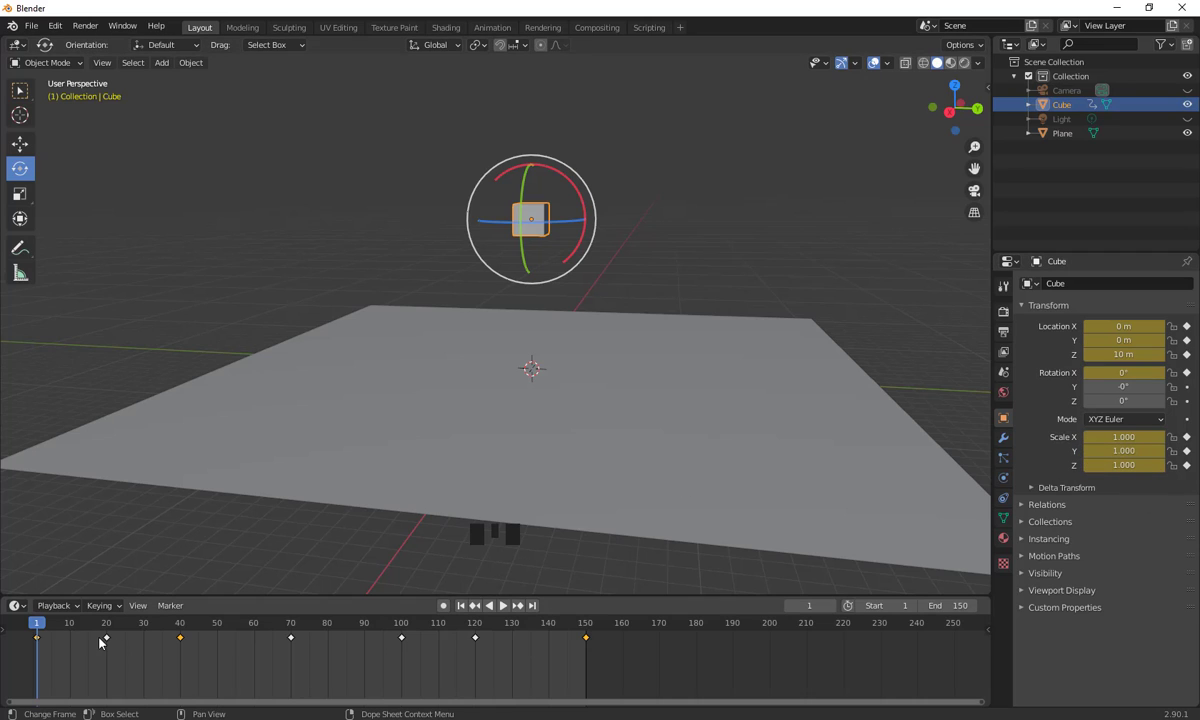
- Move the playhead to frame 20 and scale the cube uniformly down to about 0.225
drag(40, 628, 111, 638)
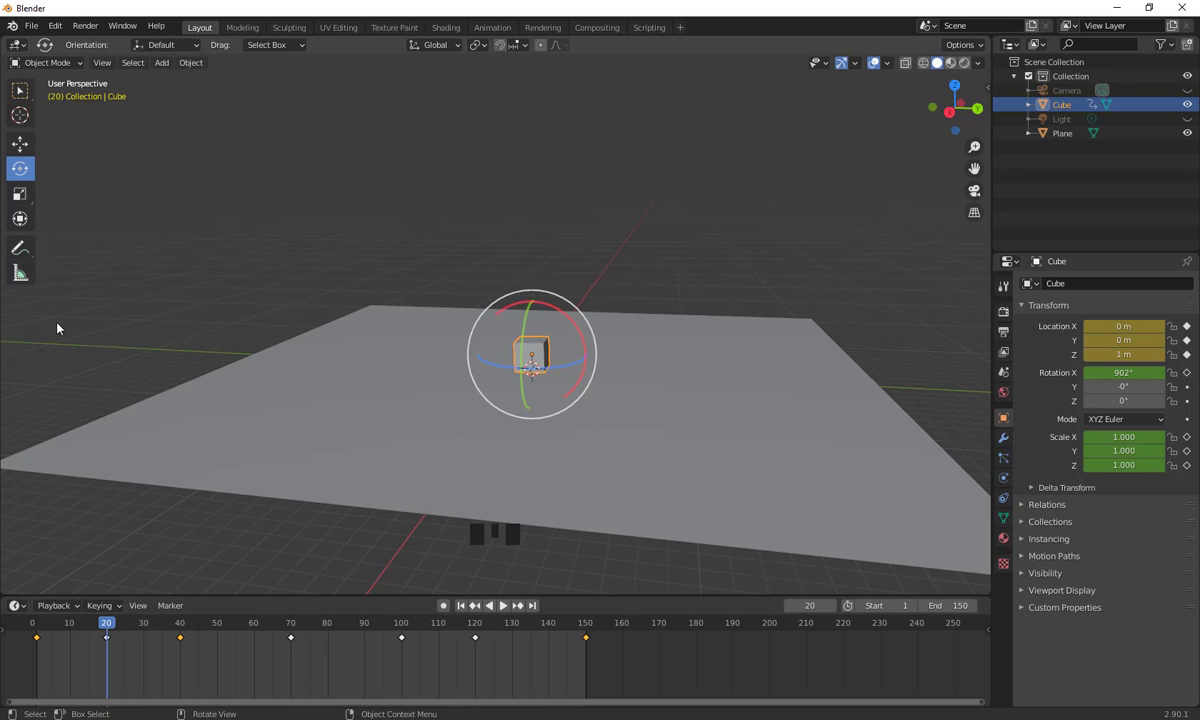
click(20, 194)
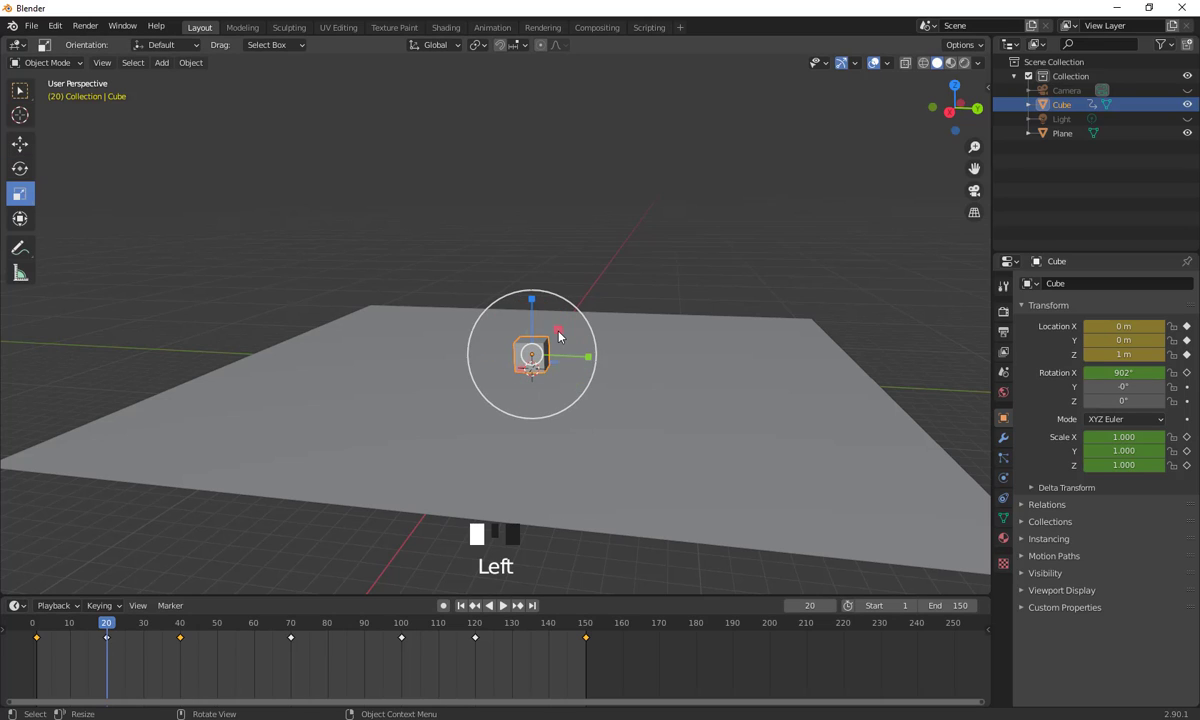
drag(526, 316, 548, 345)
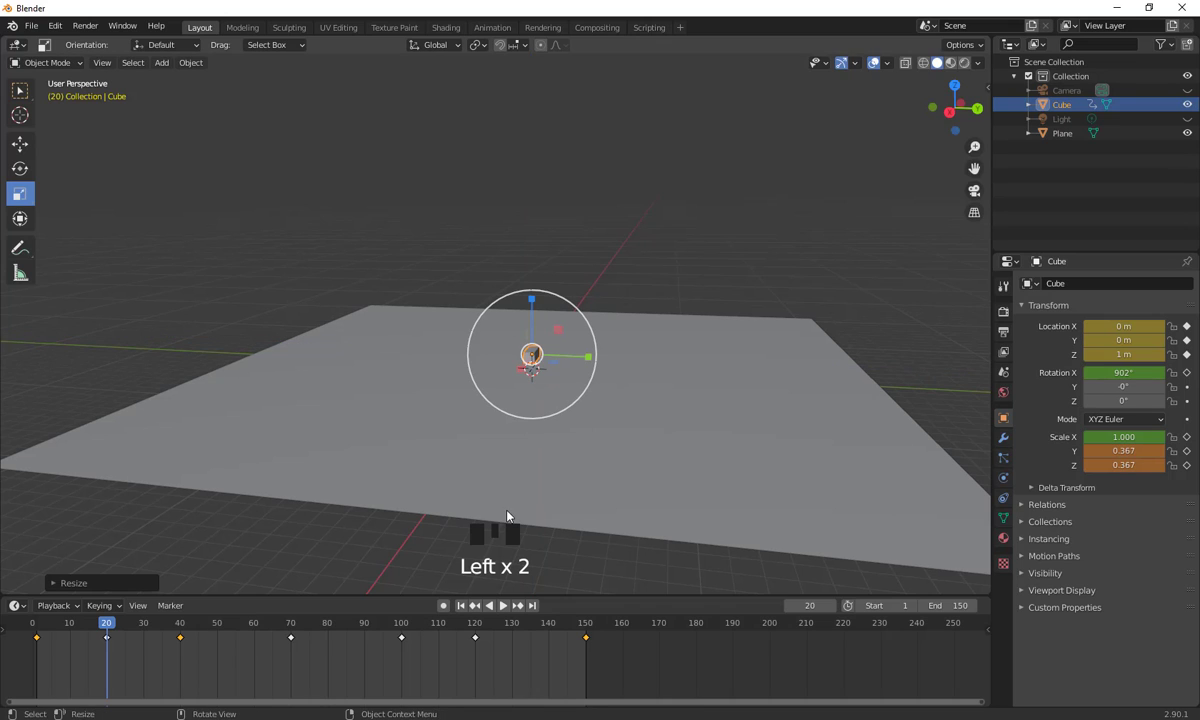
drag(91, 636, 107, 667)
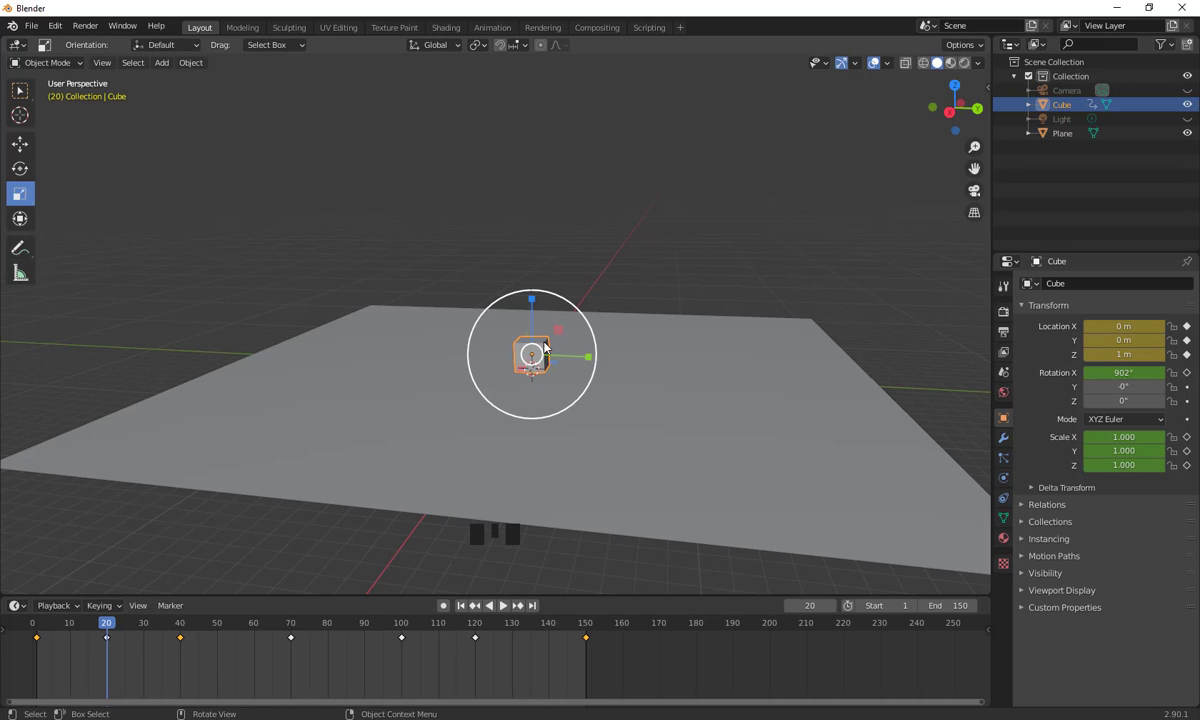
key(s)
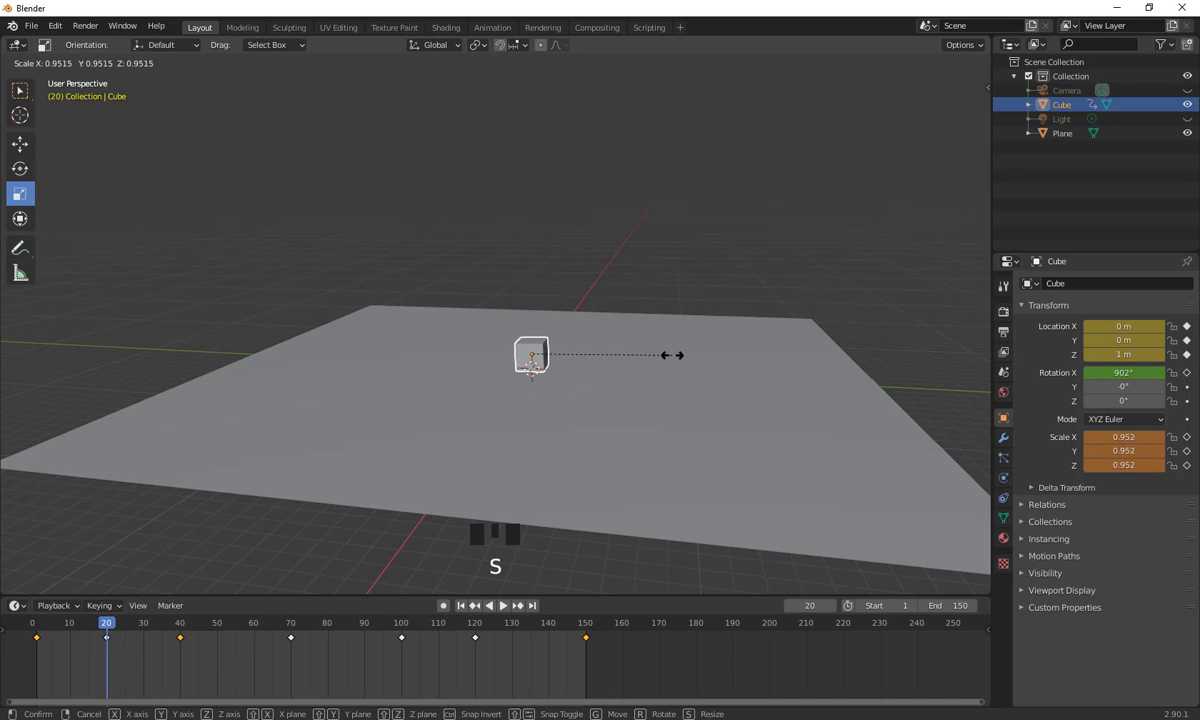
click(559, 356)
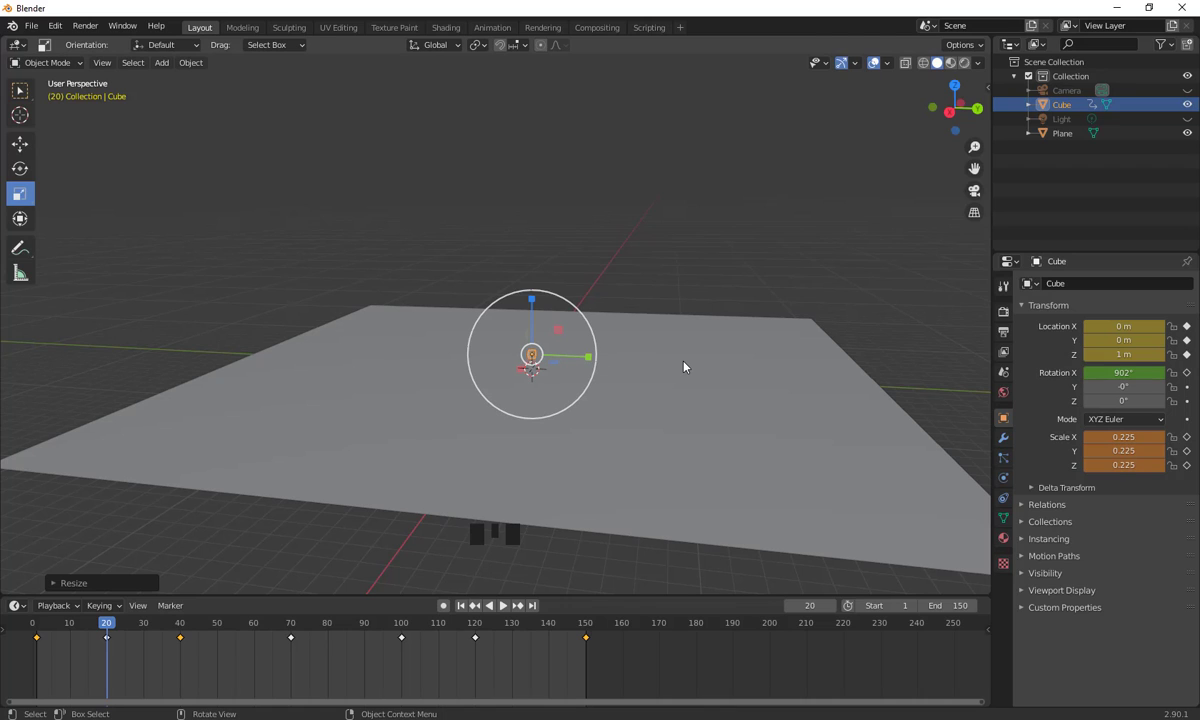
key(i)
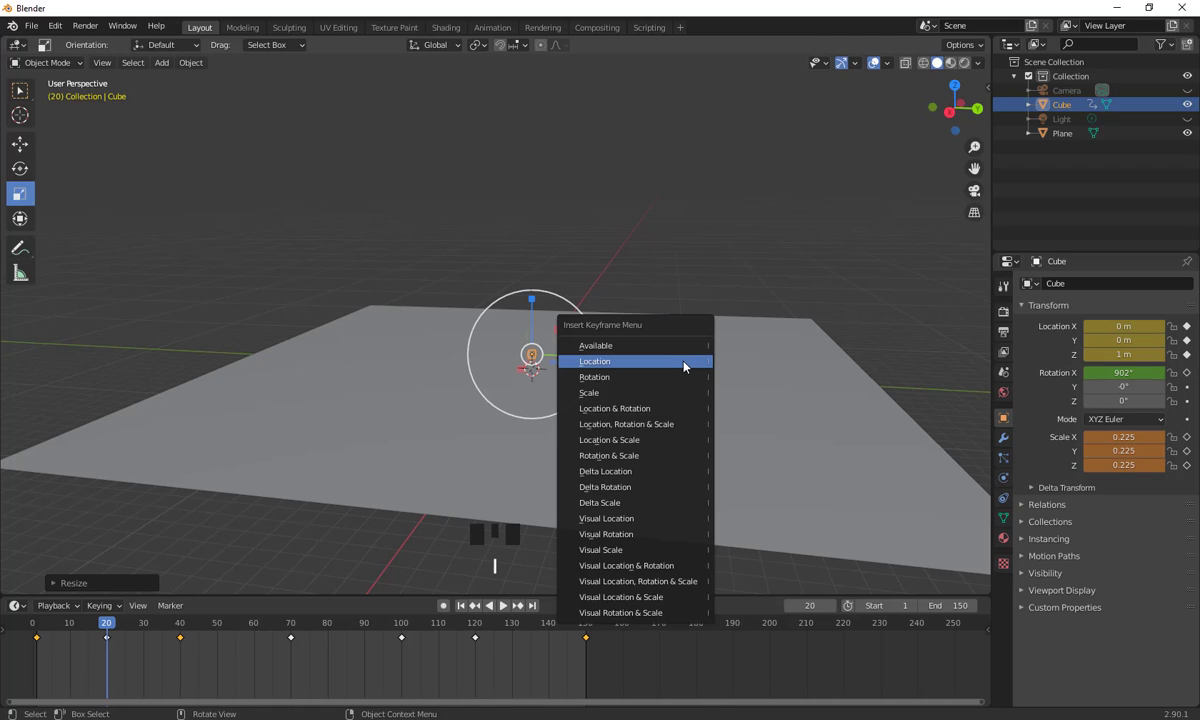
click(633, 381)
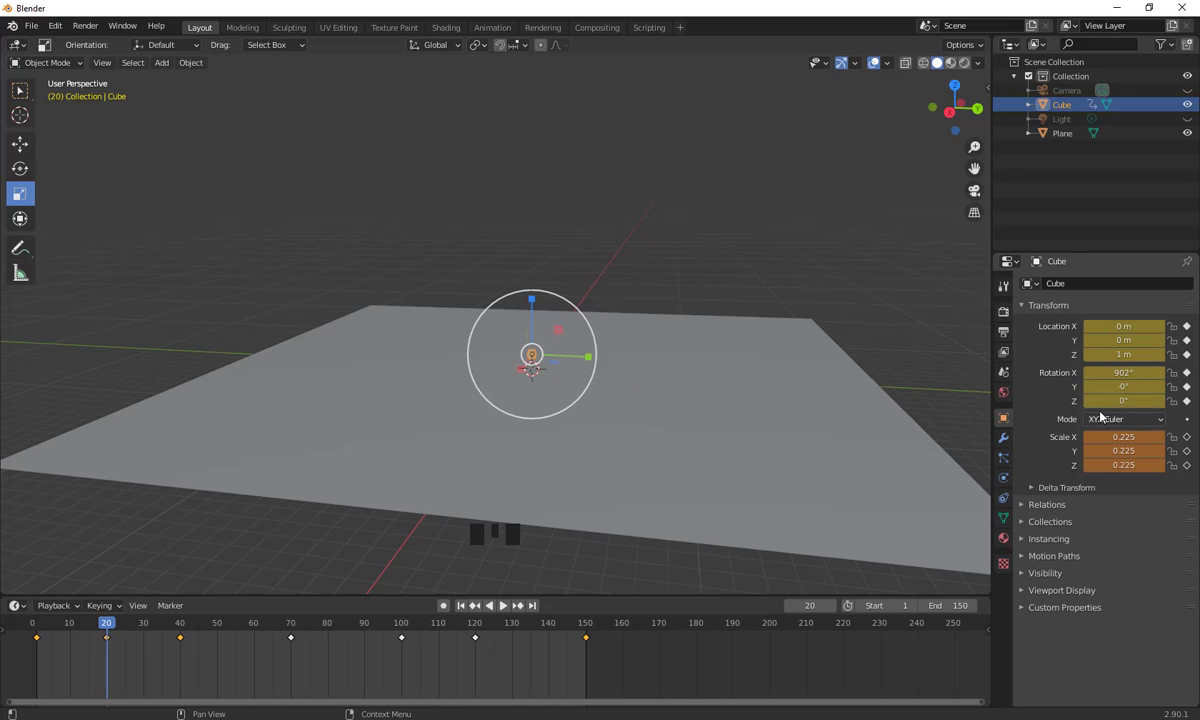
key(ctrl+z)
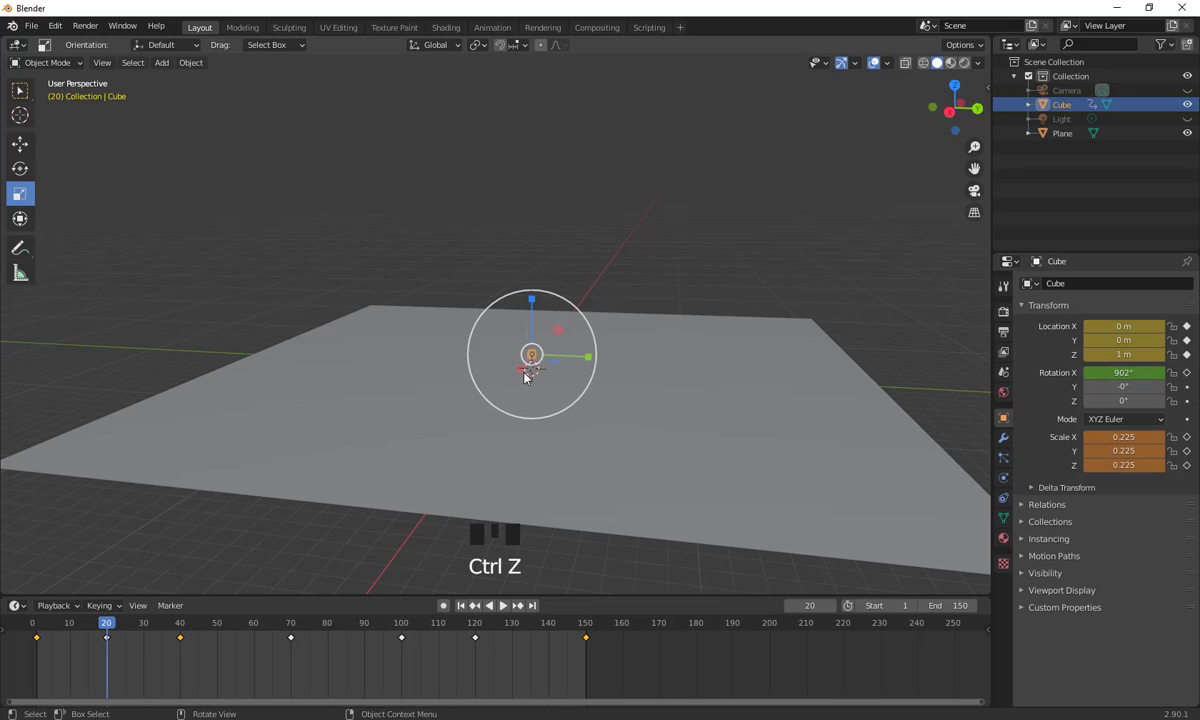
- Insert a Scale keyframe for the cube at frame 20
key(i)
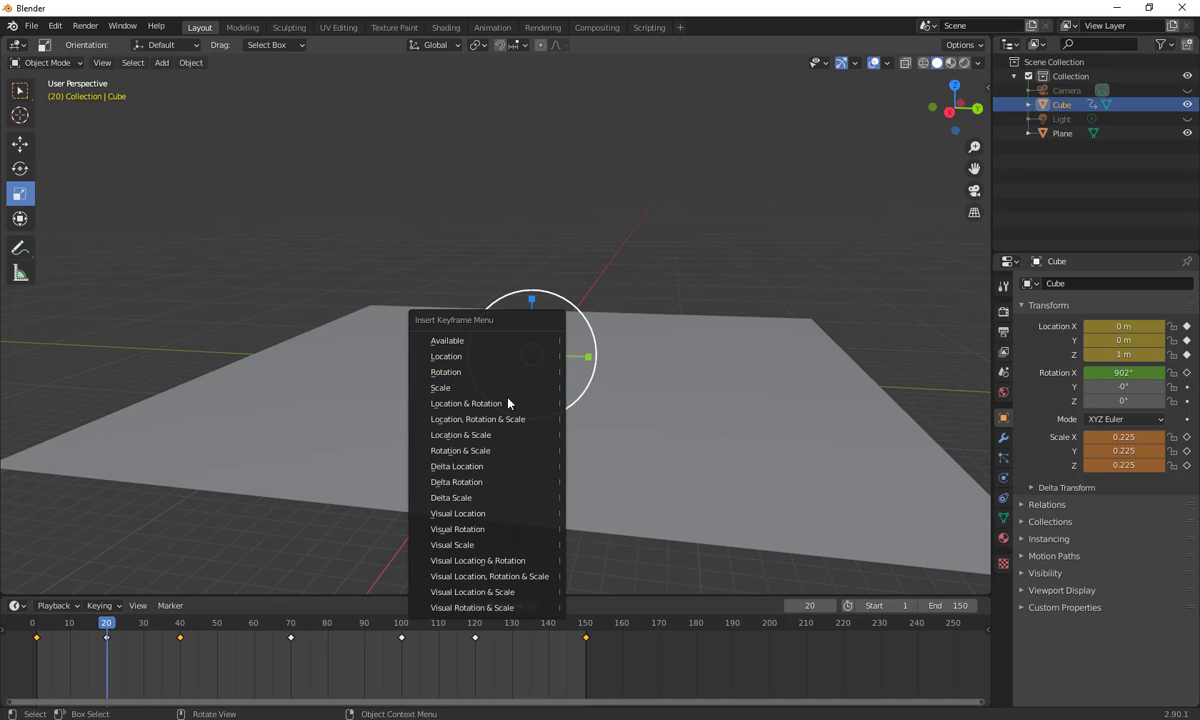
click(490, 390)
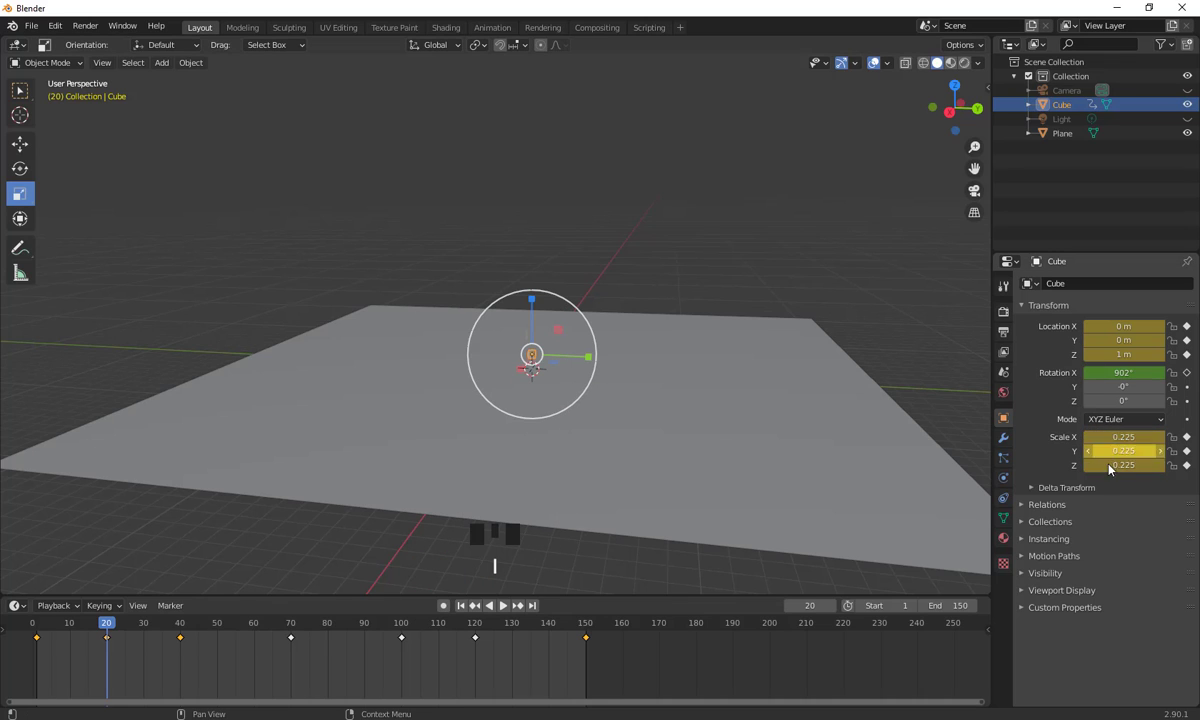
- Move the playhead to frame 150 and set the cube's X, Y and Z scale to 2
drag(80, 645, 291, 688)
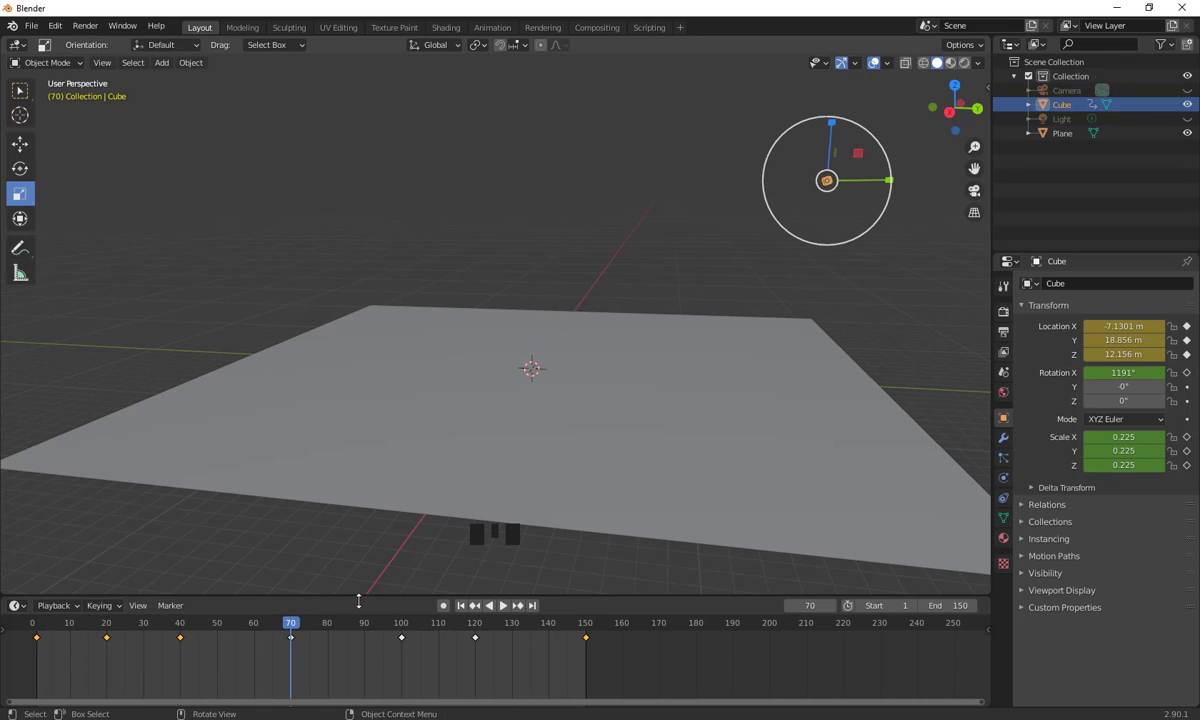
click(320, 641)
drag(405, 653, 586, 673)
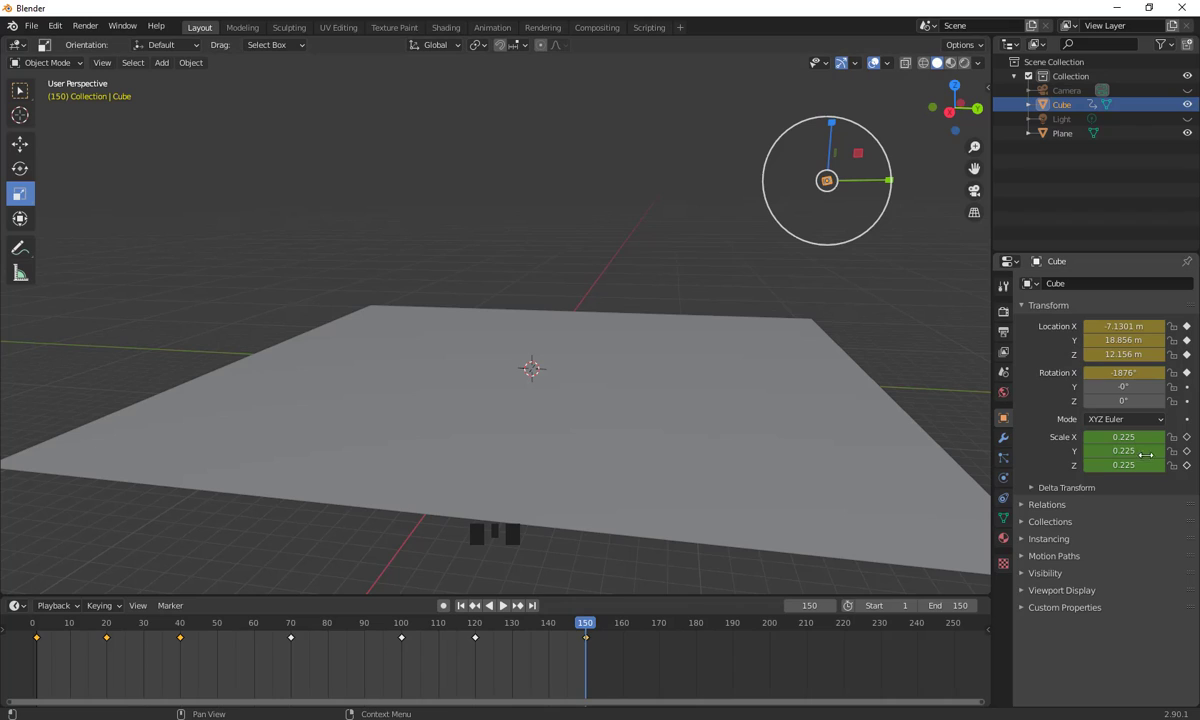
drag(1124, 437, 1124, 465)
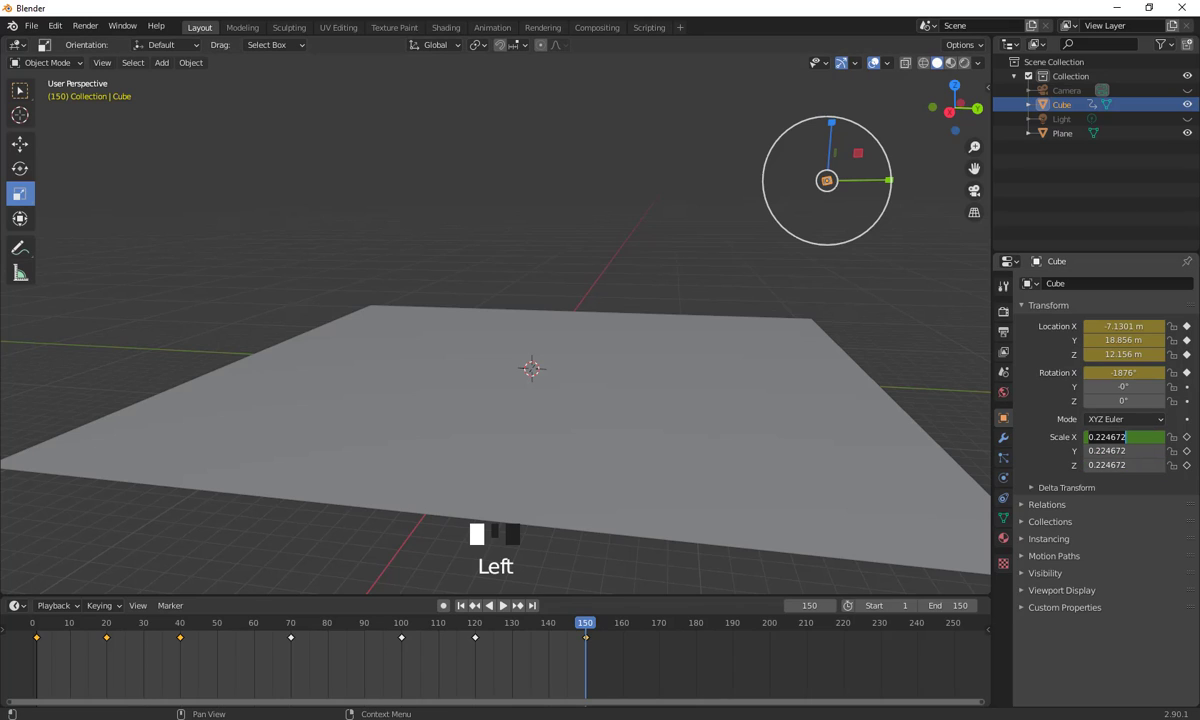
key(ctrl+a)
text(1)
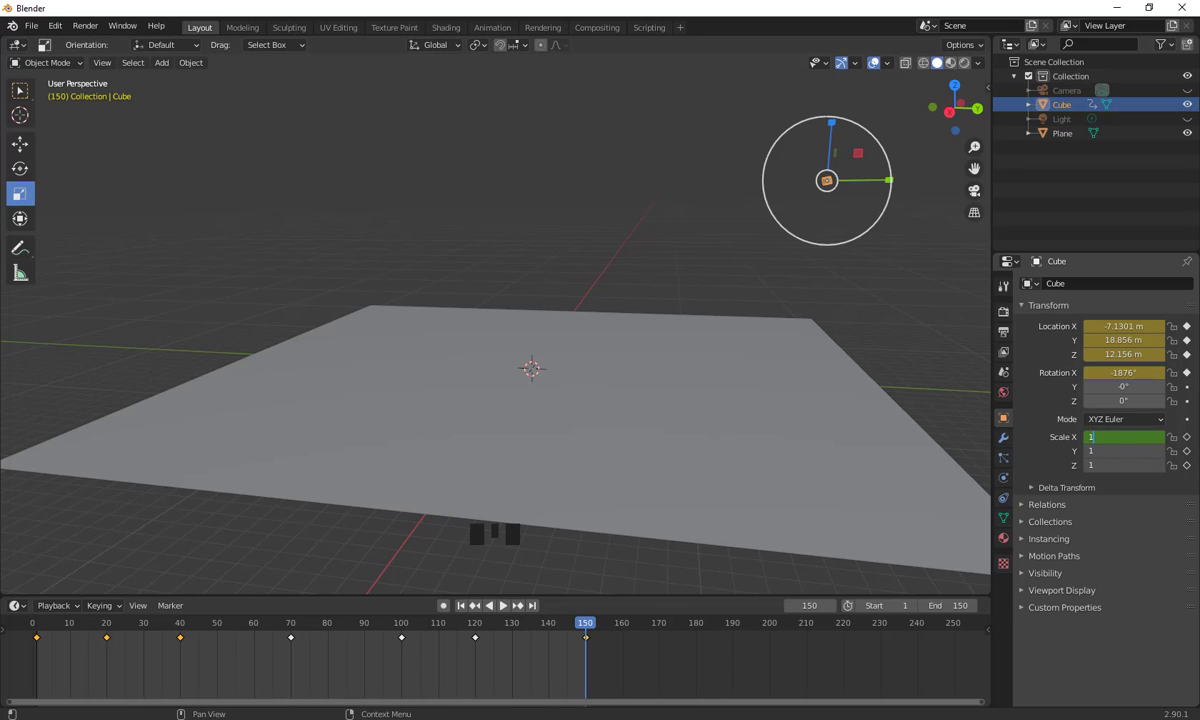
key(Return)
click(1124, 437)
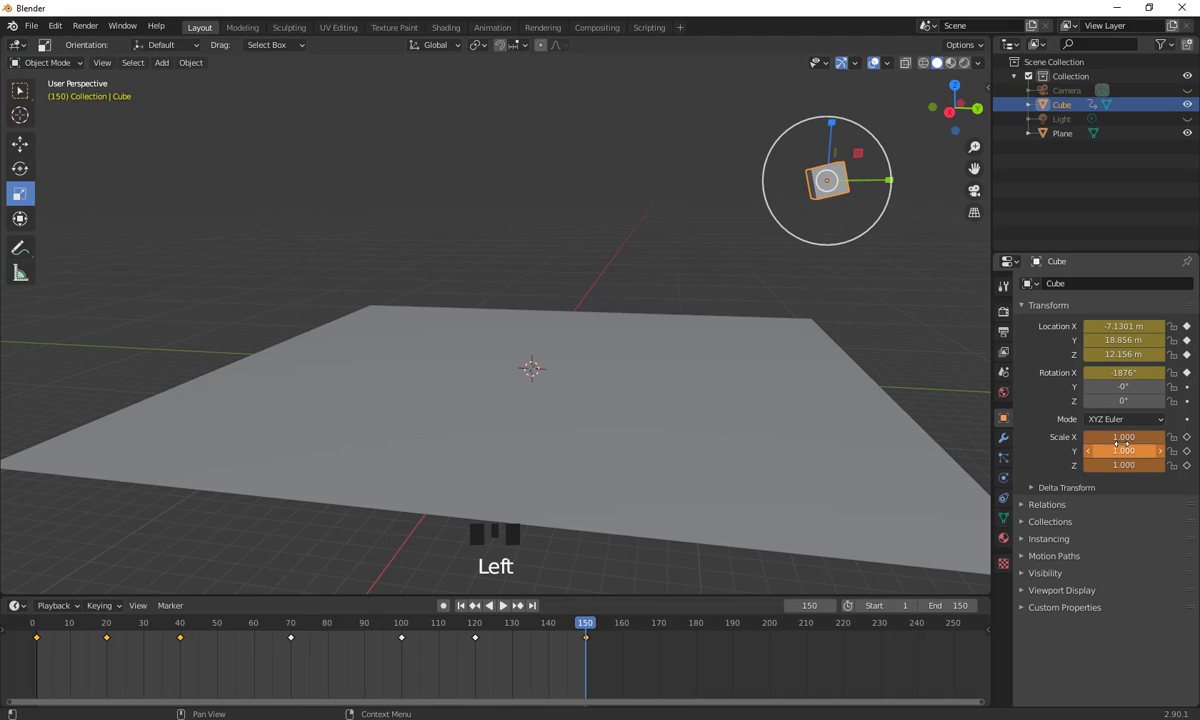
key(Left)
drag(1124, 437, 1124, 465)
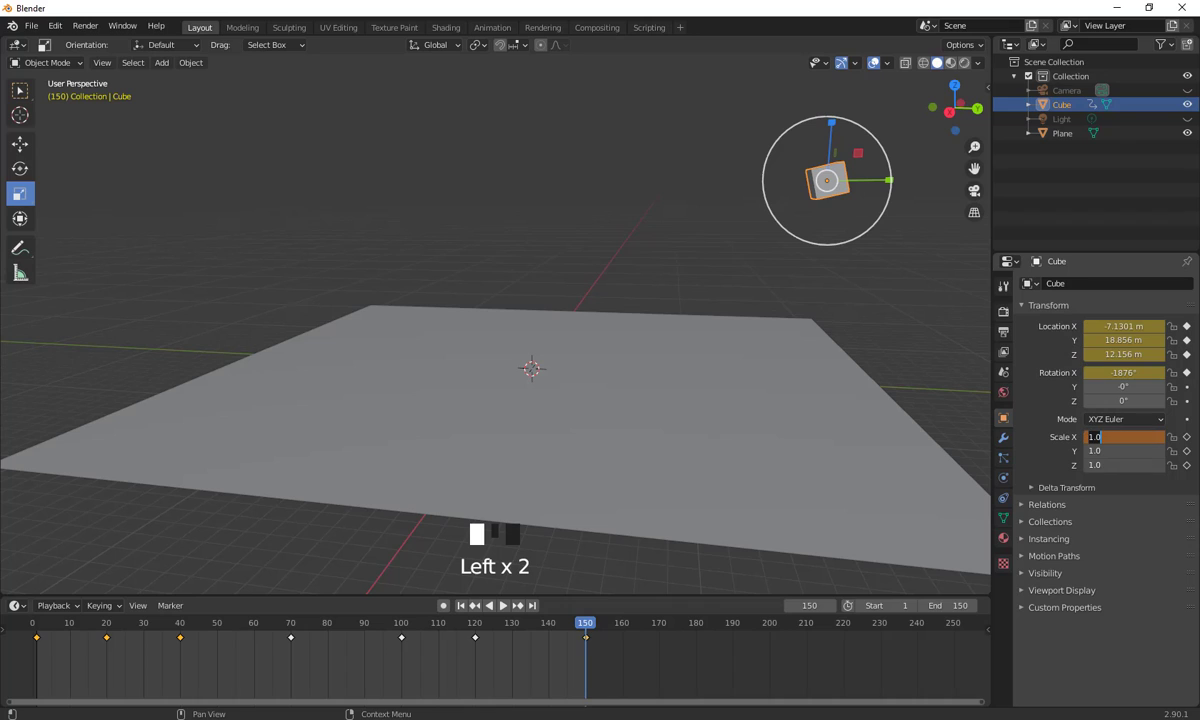
text(2)
key(Return)
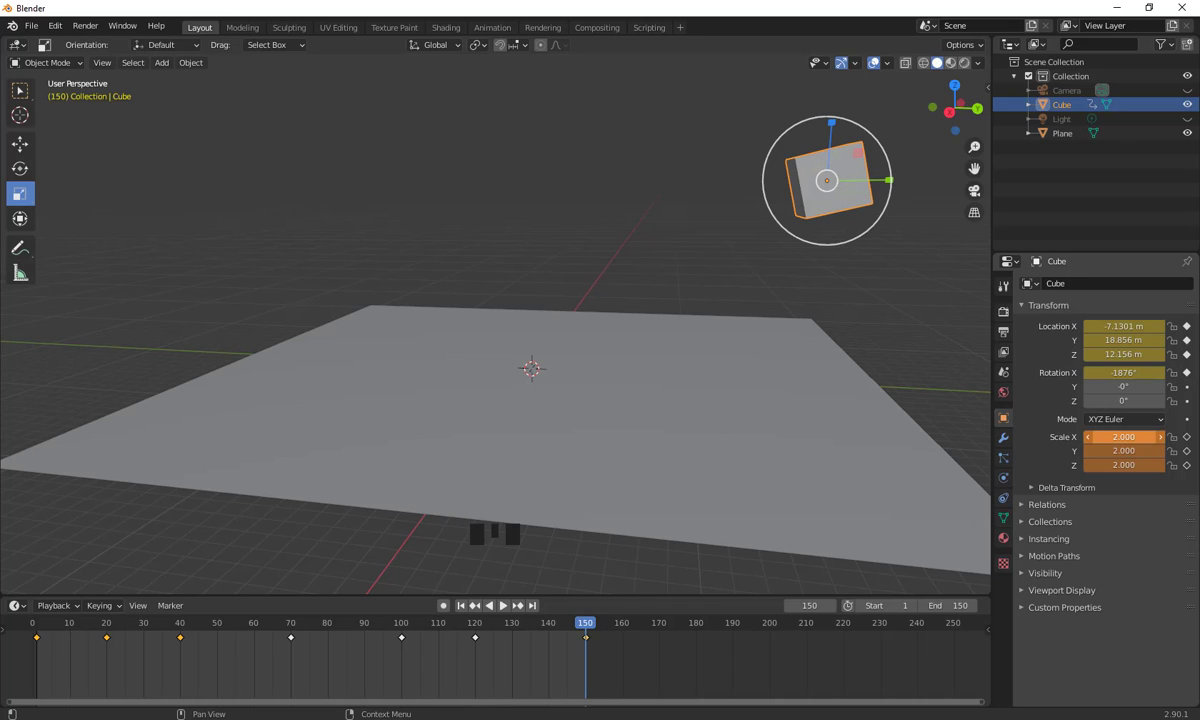
- Keyframe the cube's X, Y and Z scale individually at frame 150
click(1187, 437)
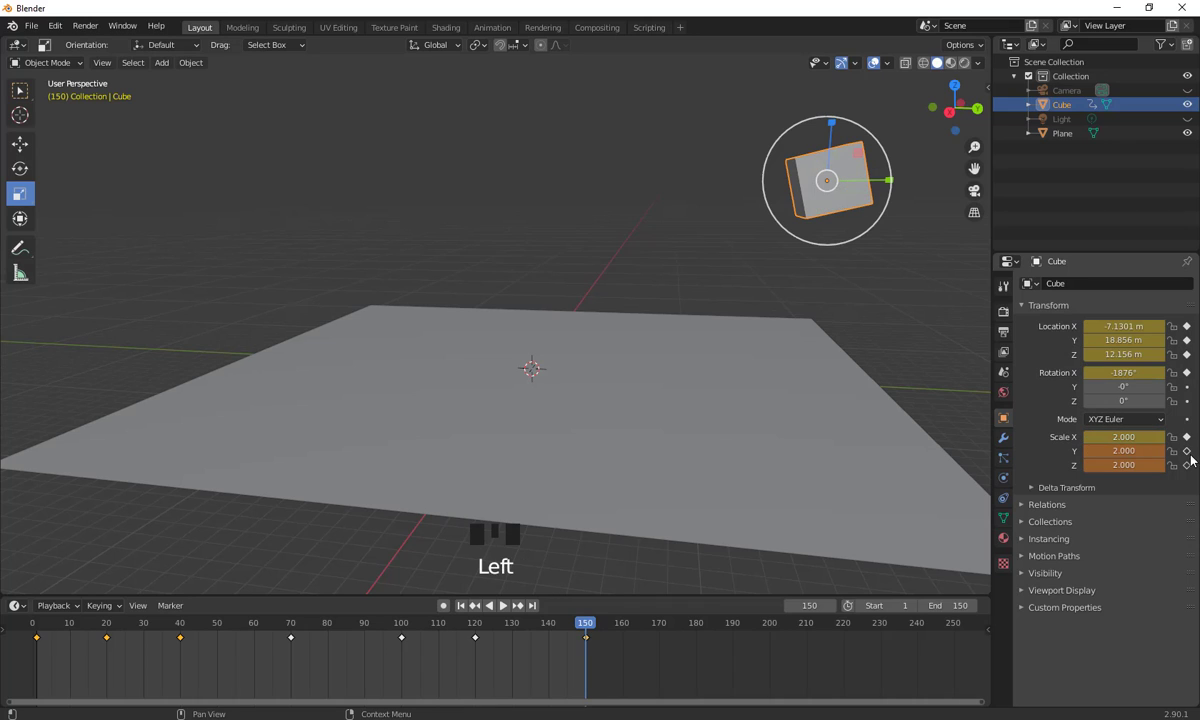
click(1187, 451)
click(1187, 465)
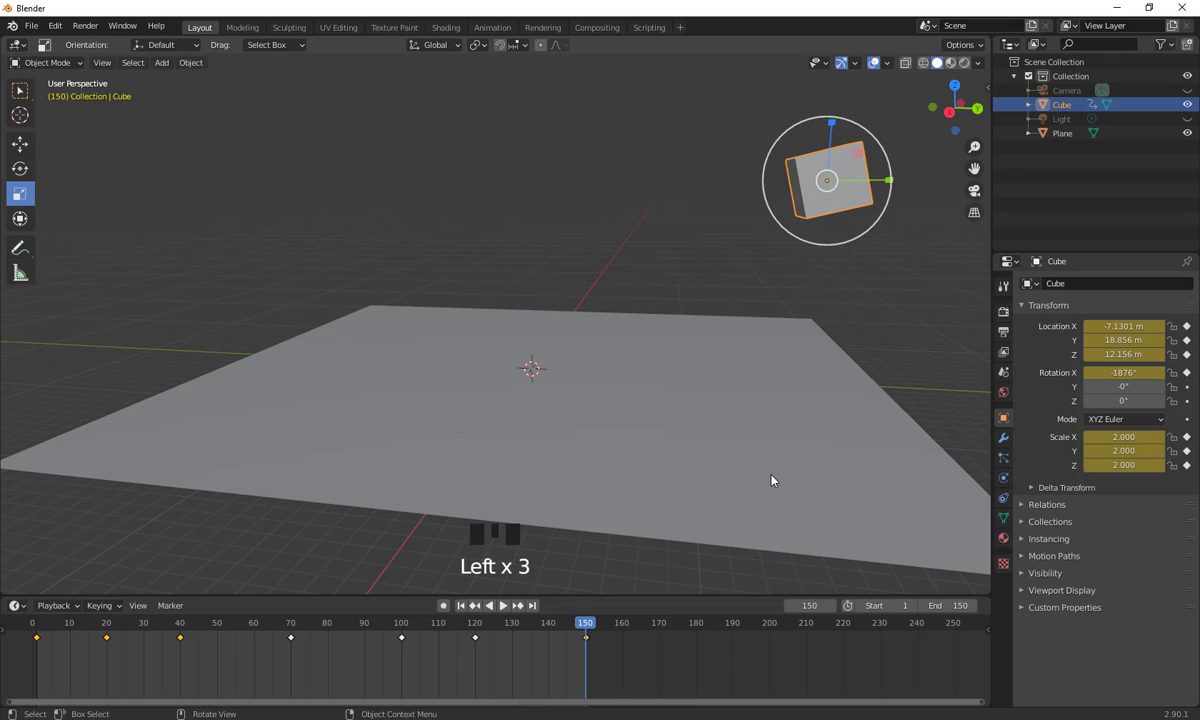
- Turn on auto keying and, at frame 55, move the cube to about X -3.77 m, Y 4.15 m, Z 13.81 m
drag(545, 624, 233, 701)
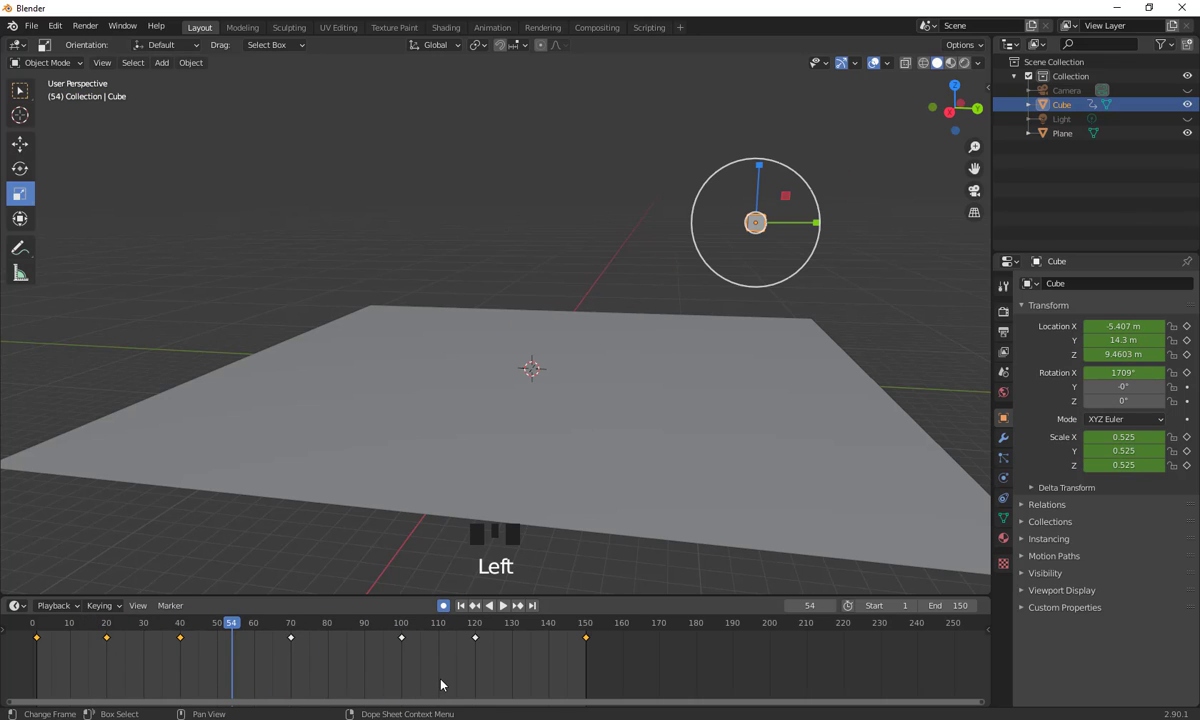
drag(227, 630, 985, 643)
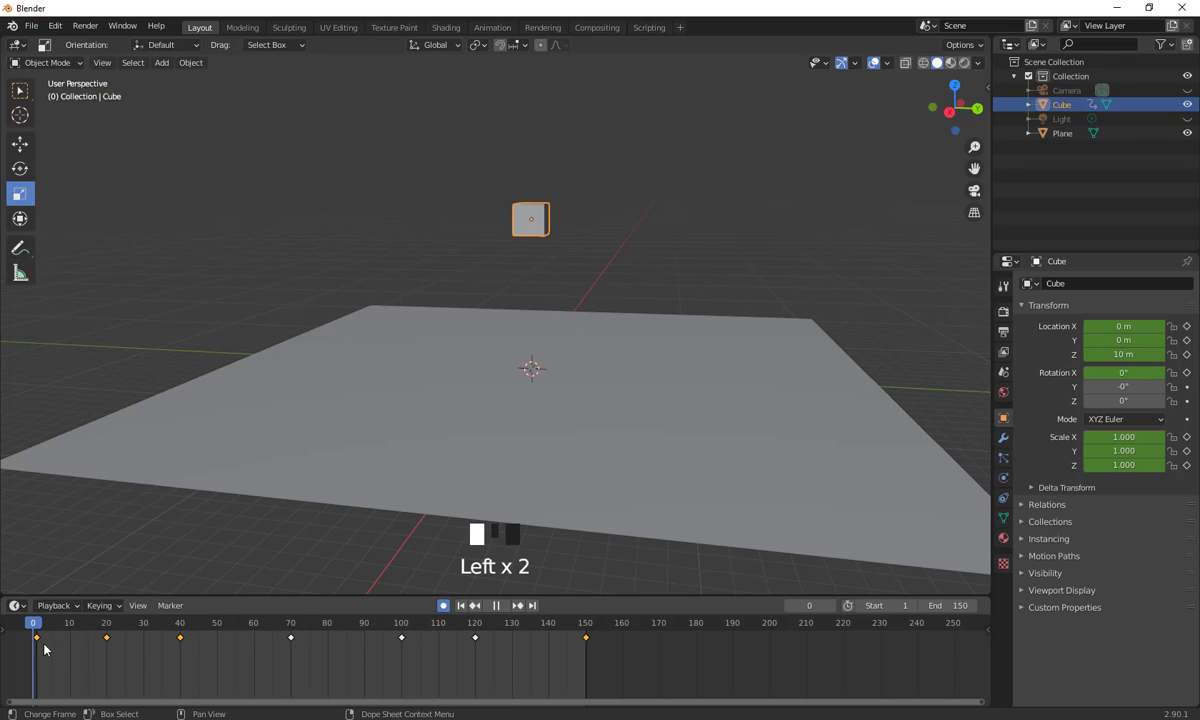
drag(44, 650, 238, 657)
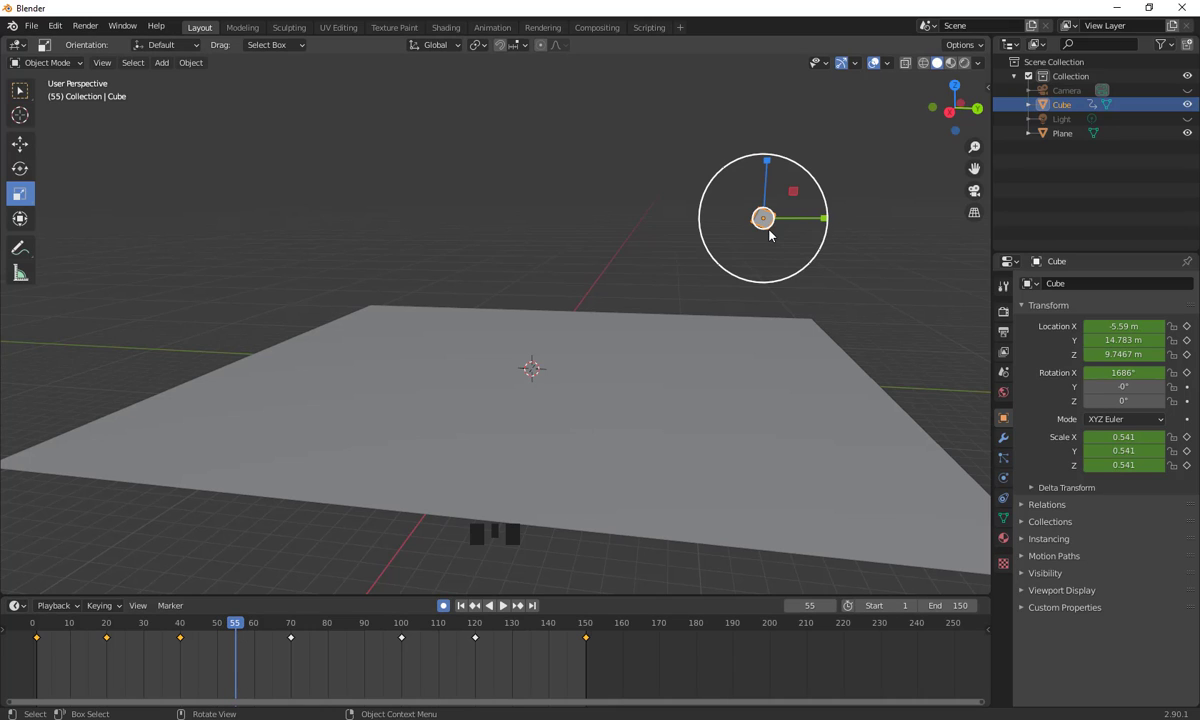
click(19, 143)
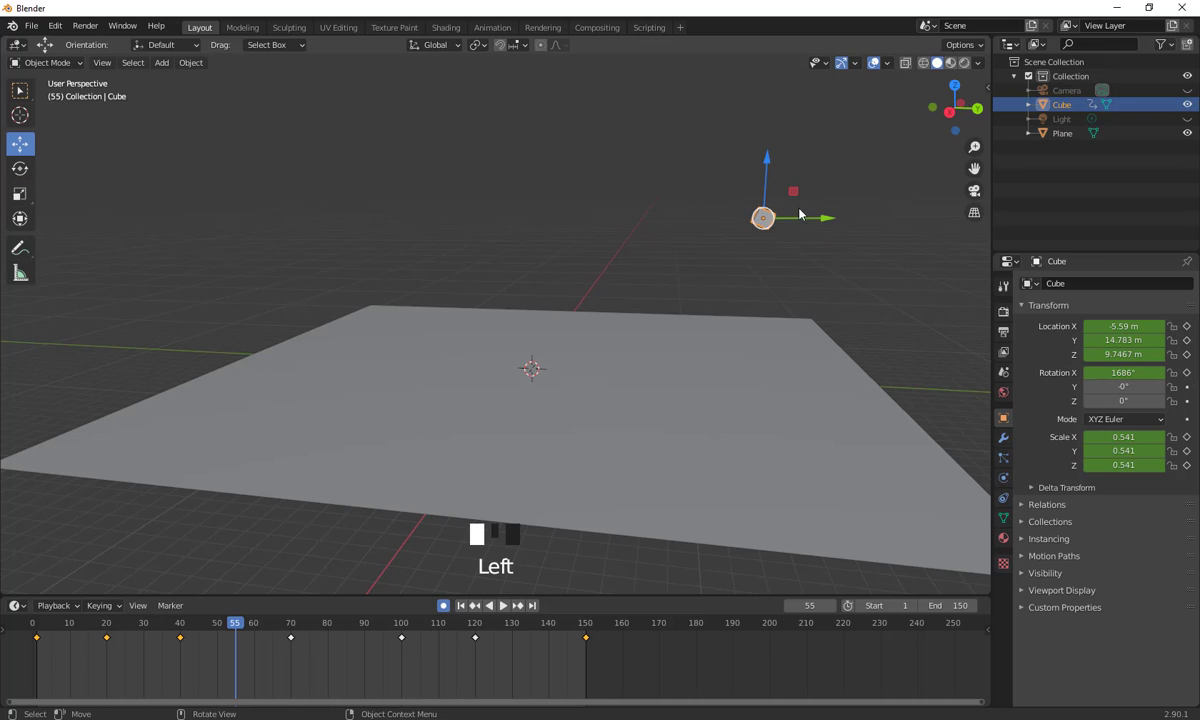
drag(766, 225, 605, 164)
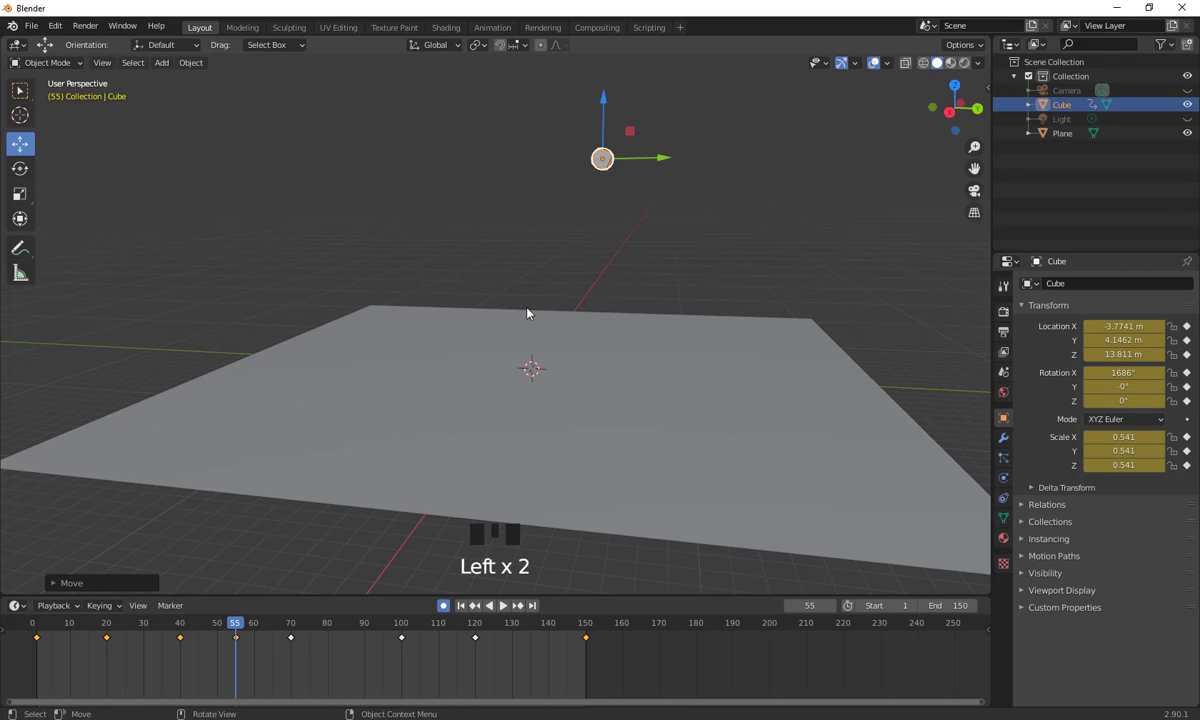
- With auto keying on, move the cube to a different position above the plane at about frame 87, frame 111 and frame 134
drag(256, 637, 354, 648)
drag(645, 300, 348, 173)
drag(358, 637, 444, 641)
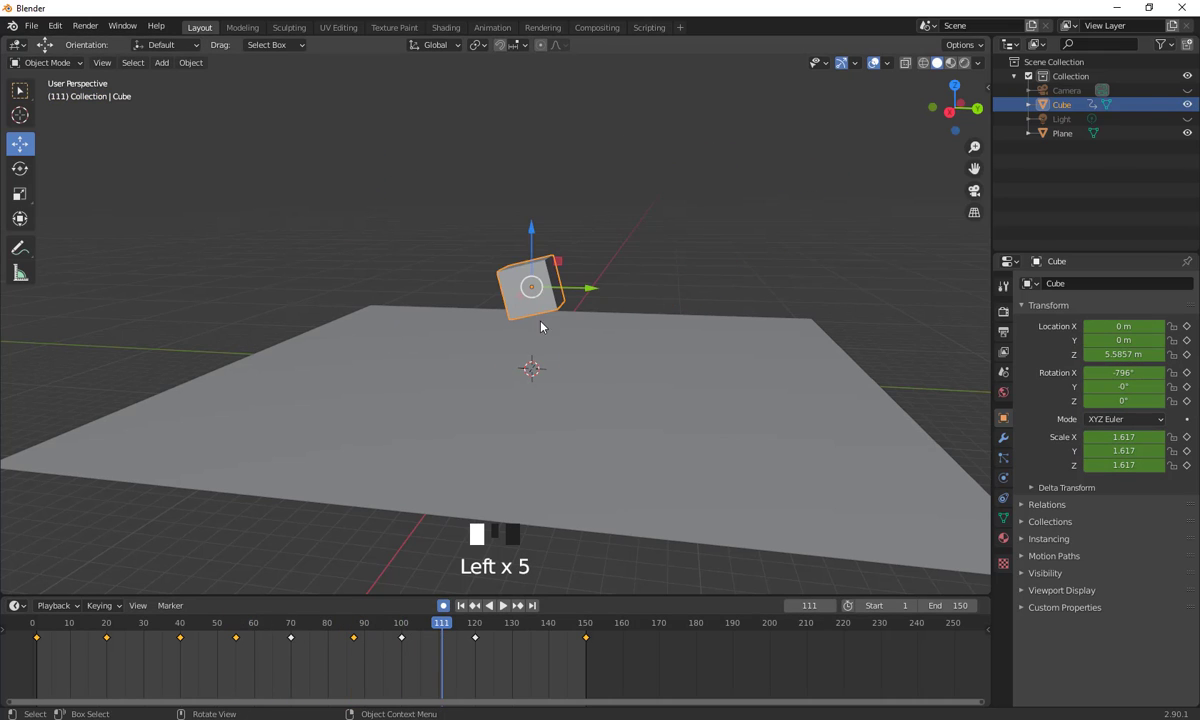
drag(530, 214, 680, 147)
drag(443, 627, 526, 627)
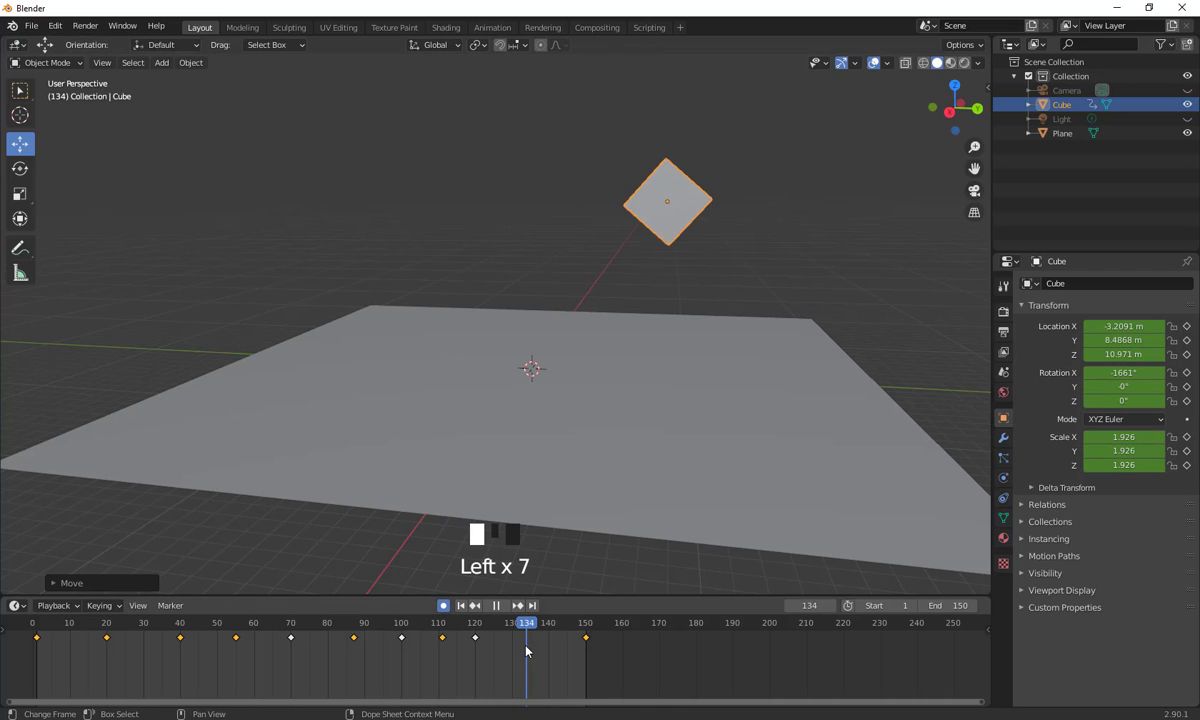
drag(663, 207, 356, 214)
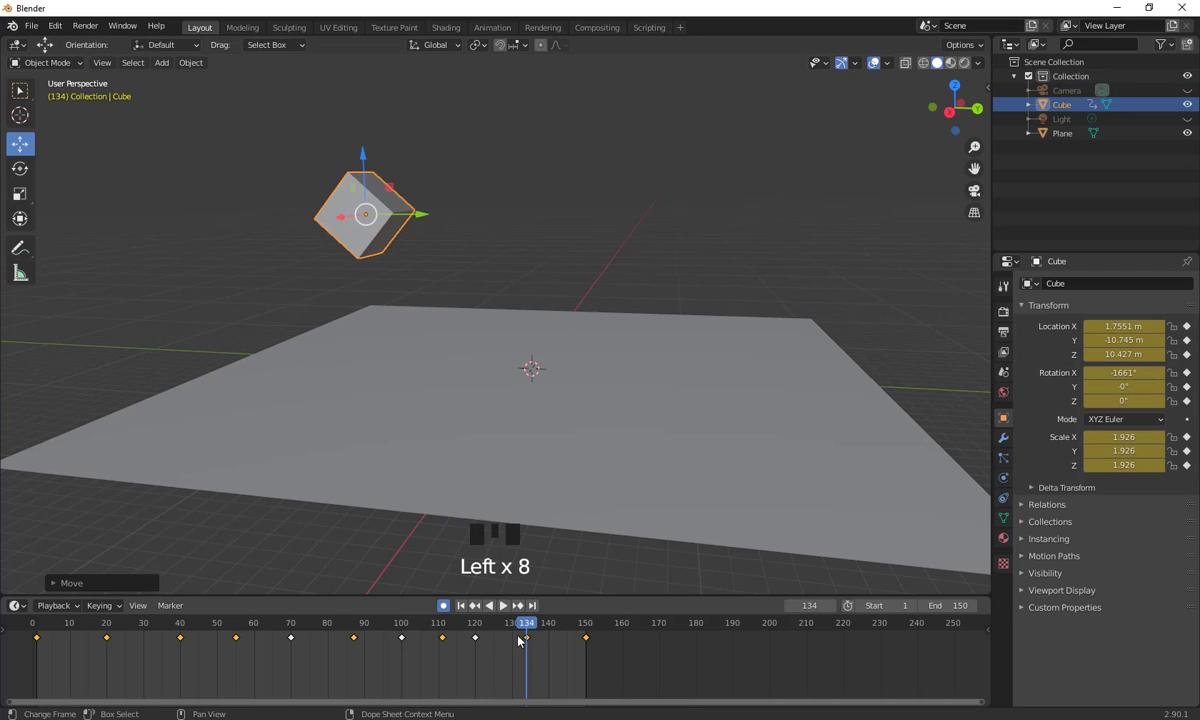
- Play the animation from the start to review the auto-keyed movement, stop the playback and reselect the cube
drag(519, 636, 33, 627)
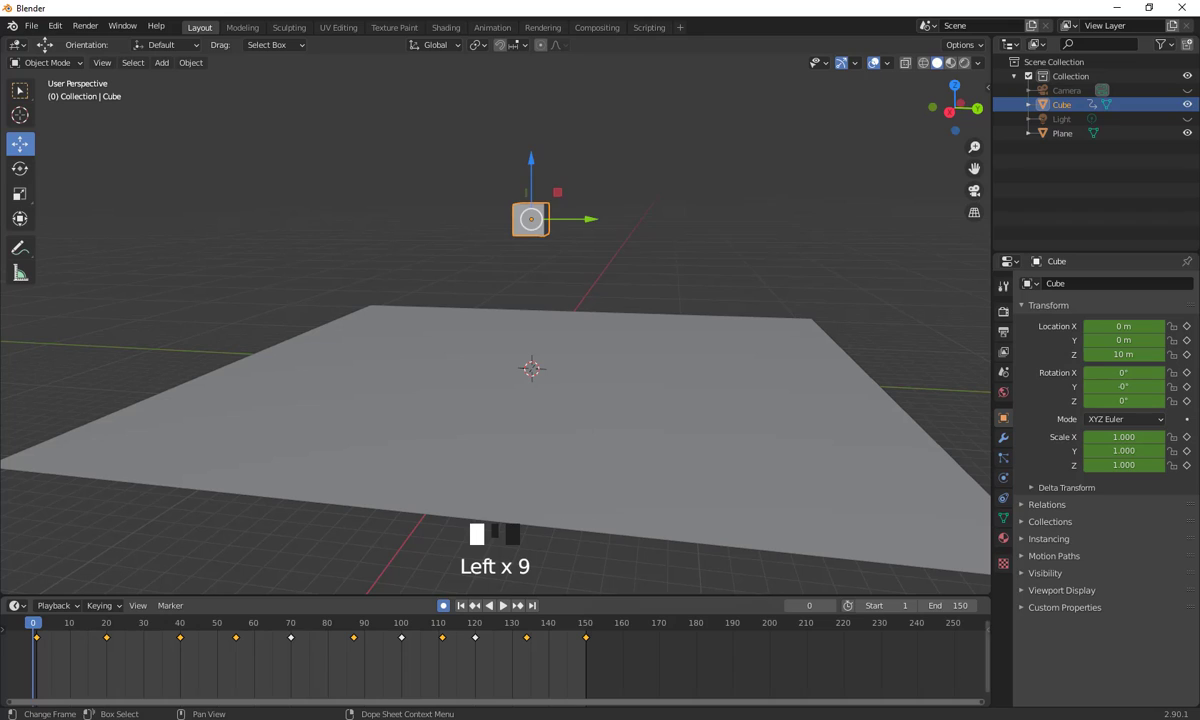
key(space)
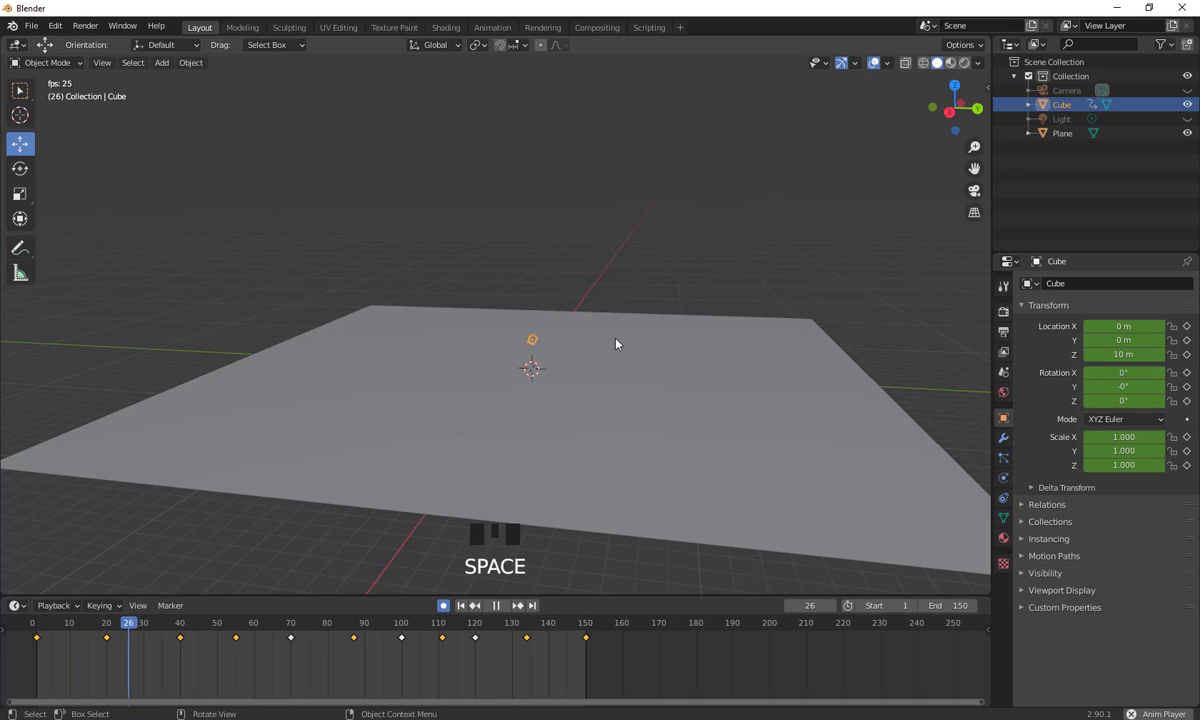
click(814, 260)
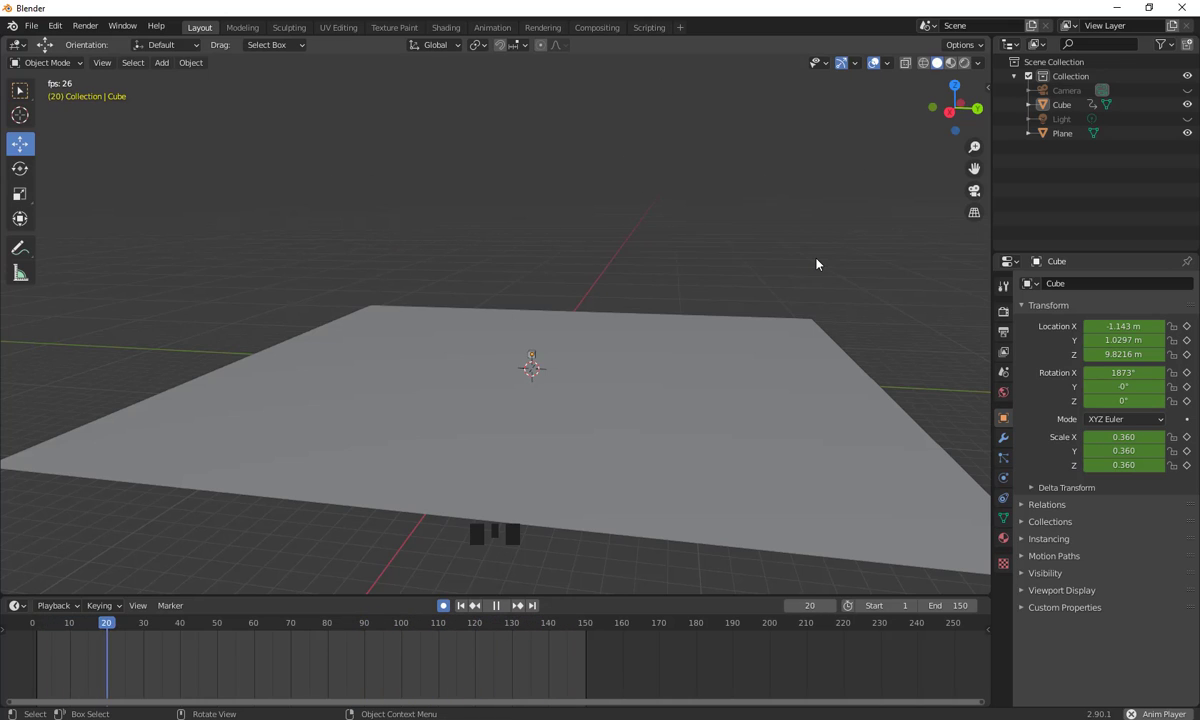
click(592, 180)
click(726, 200)
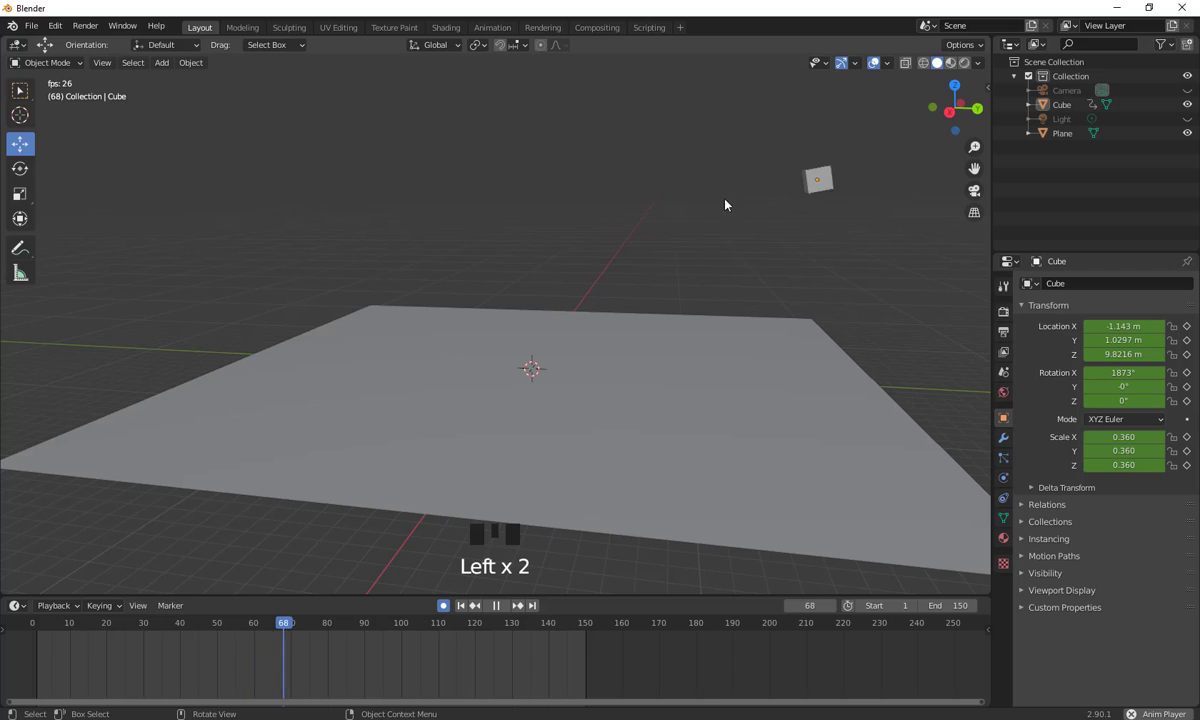
click(886, 236)
click(587, 245)
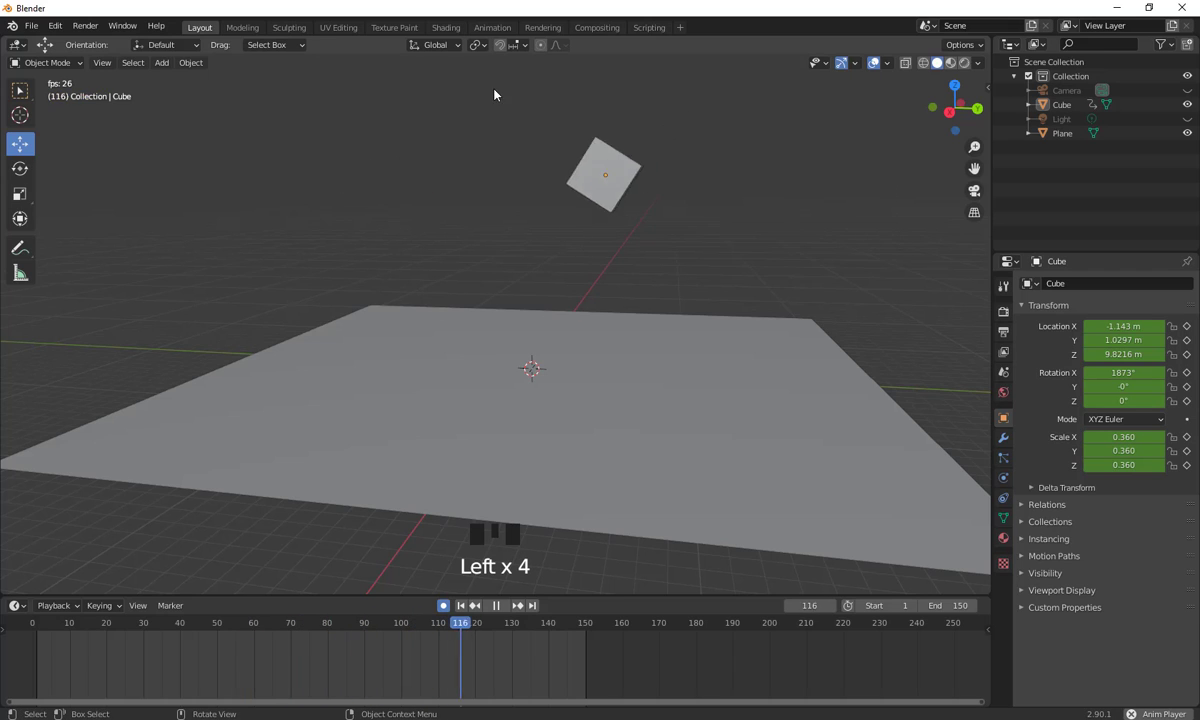
key(space)
click(808, 183)
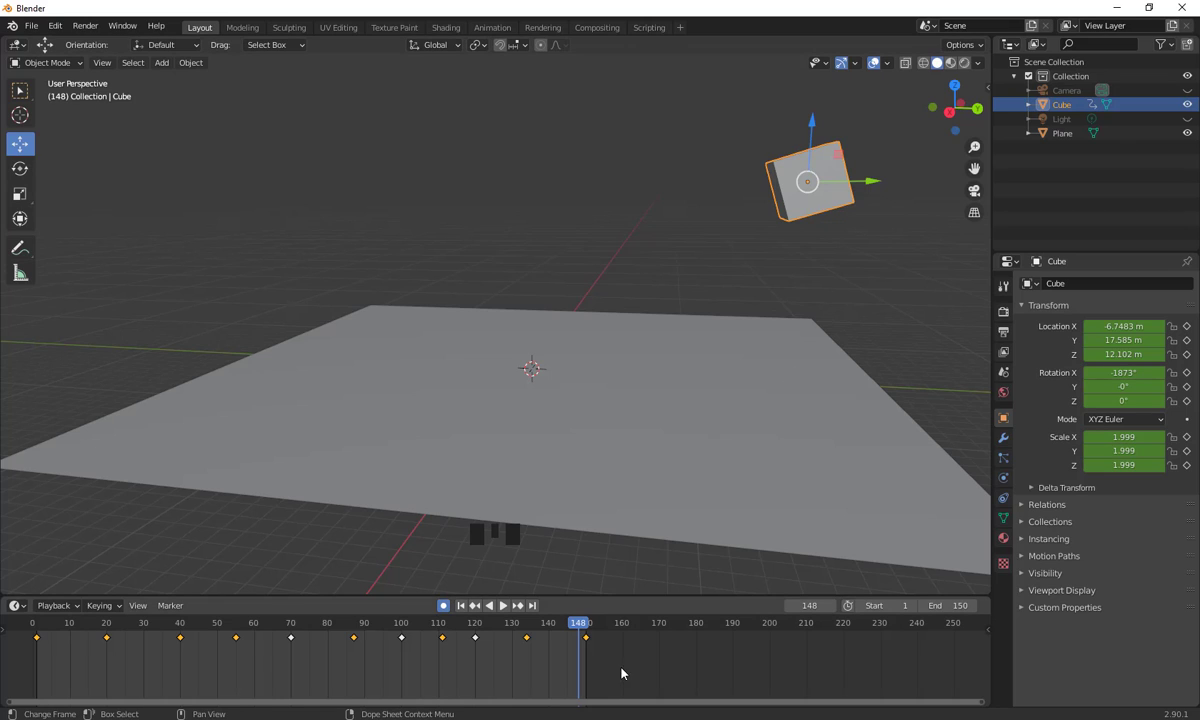
- Box-select all of the cube's keyframes in the timeline
drag(630, 663, 30, 636)
drag(626, 668, 30, 641)
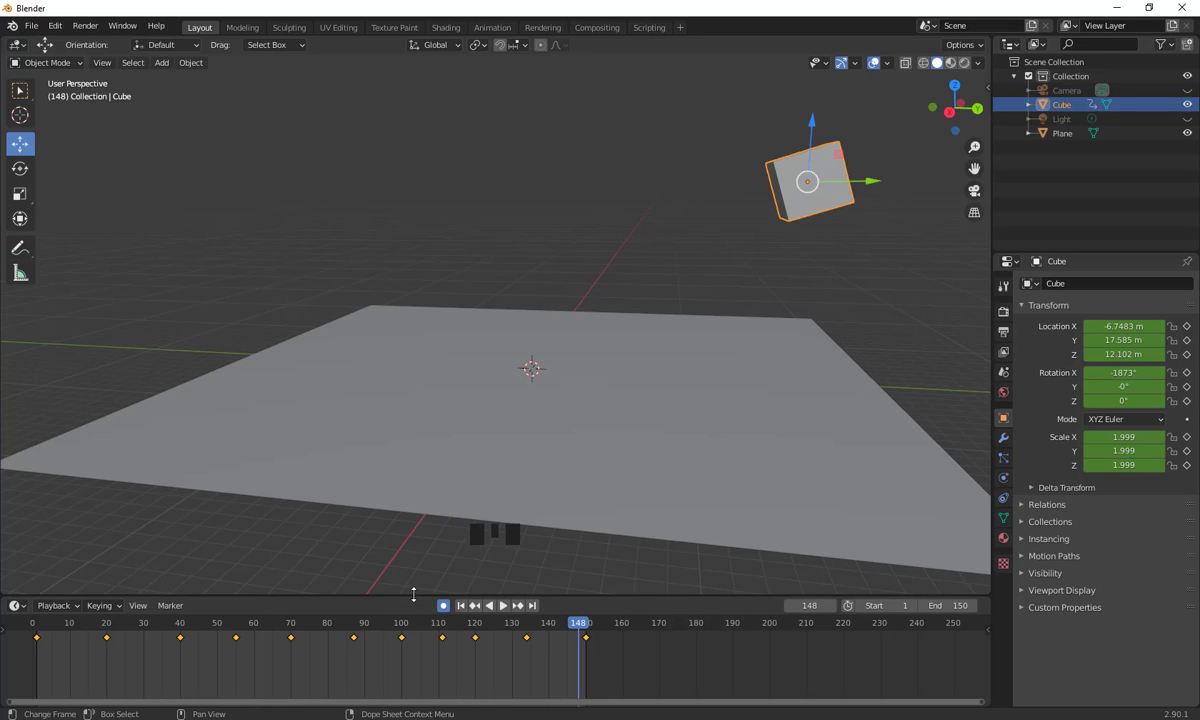
- Make the timeline area taller and adjust its frame range so all of the cube's keyframes fit with spare room
drag(414, 596, 429, 440)
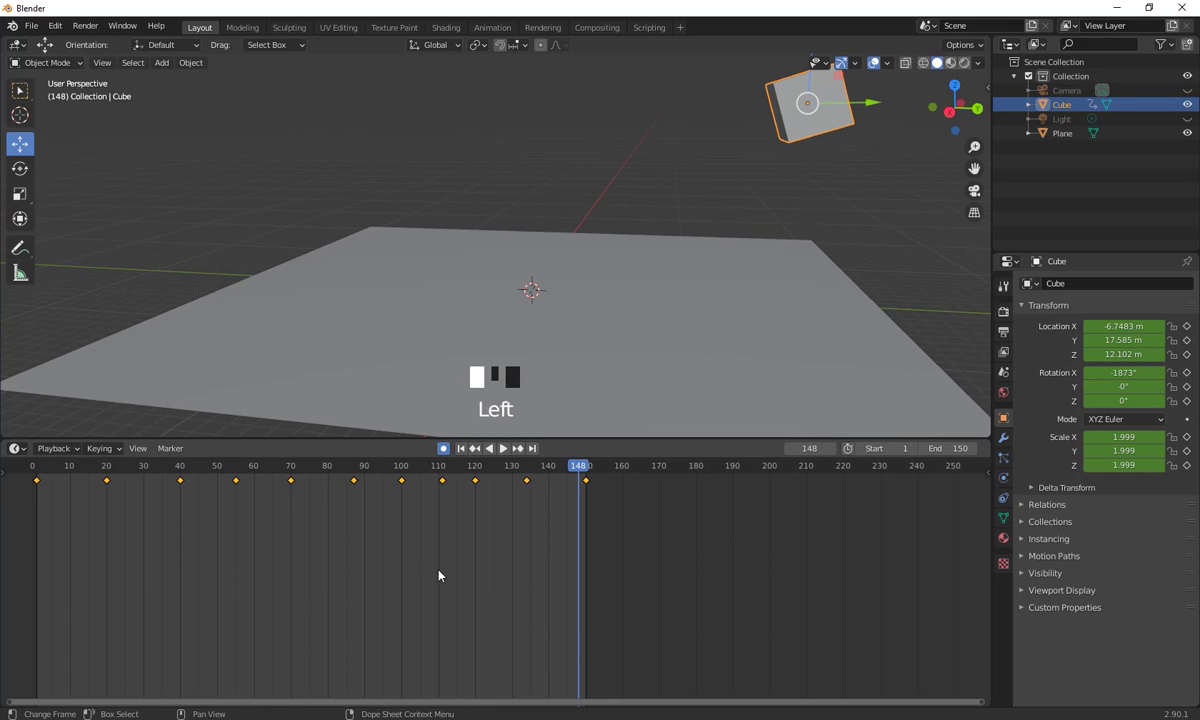
shift+middle_drag(437, 498, 592, 522)
scroll(589, 541, down, 5)
scroll(589, 541, up, 12)
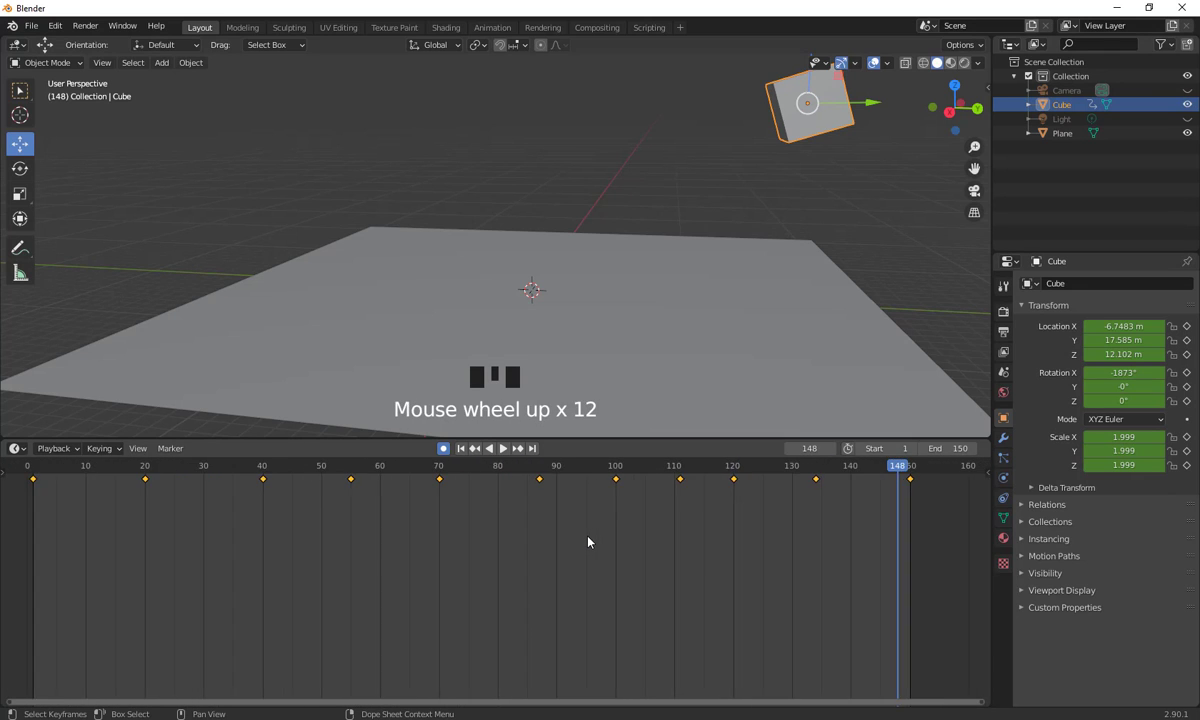
scroll(600, 520, down, 6)
- Spread all of the cube's keyframes further apart and shift them so the first lies on frame 1 and the last near frame 193
drag(861, 568, 170, 473)
key(s)
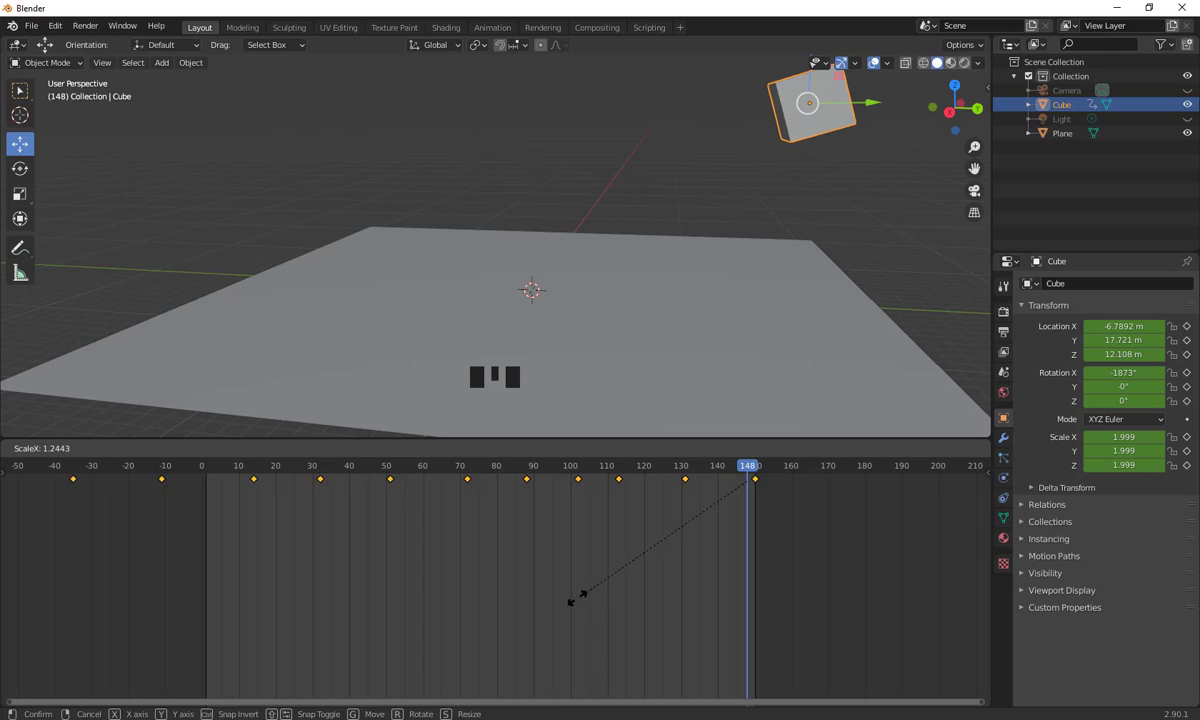
click(322, 490)
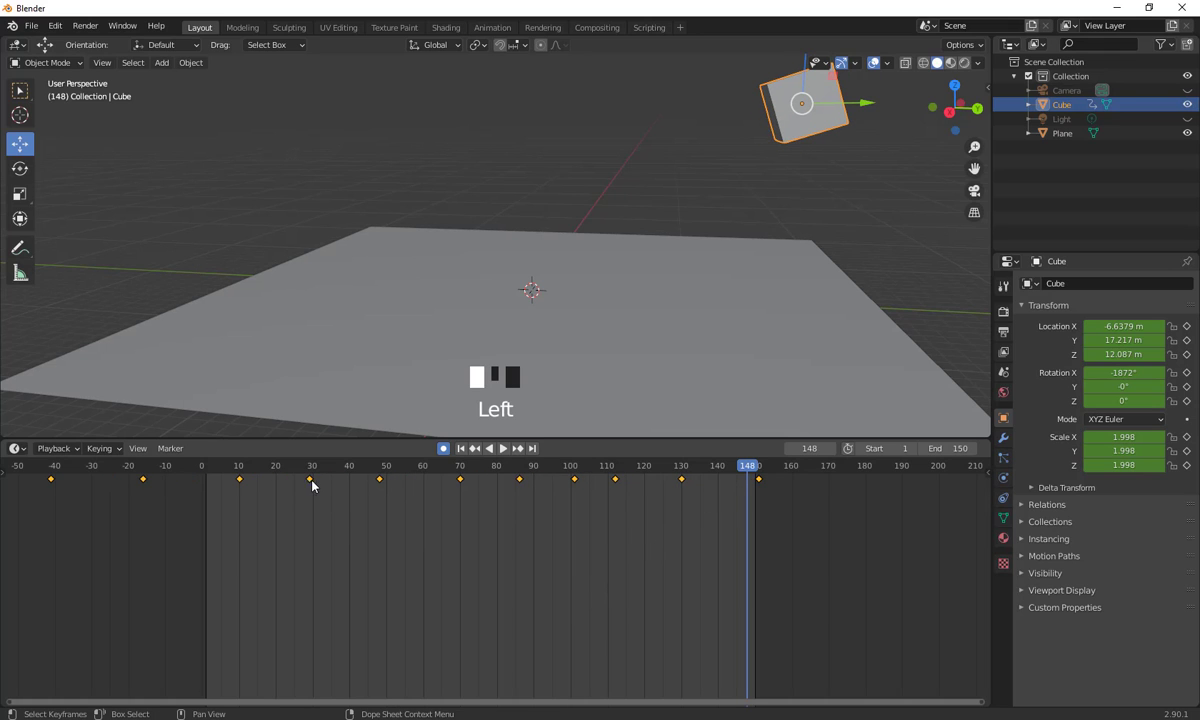
key(g)
click(463, 506)
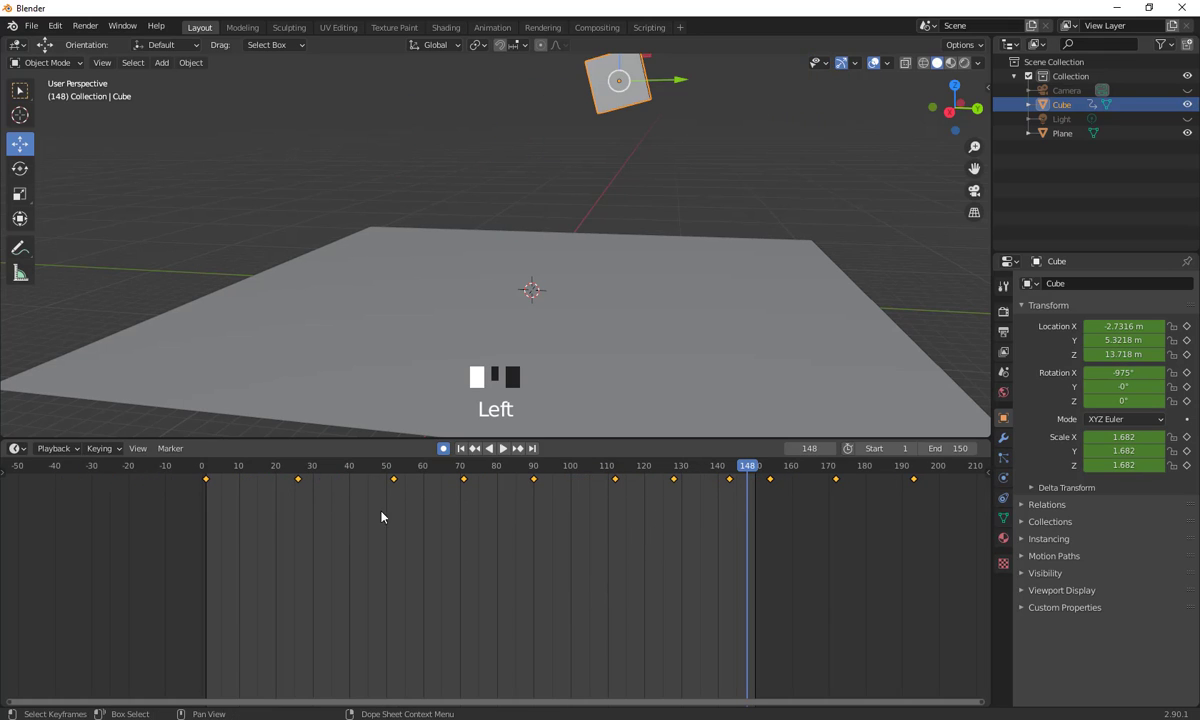
- Set the animation's end frame to 200 and move the playhead to frame 76
click(957, 450)
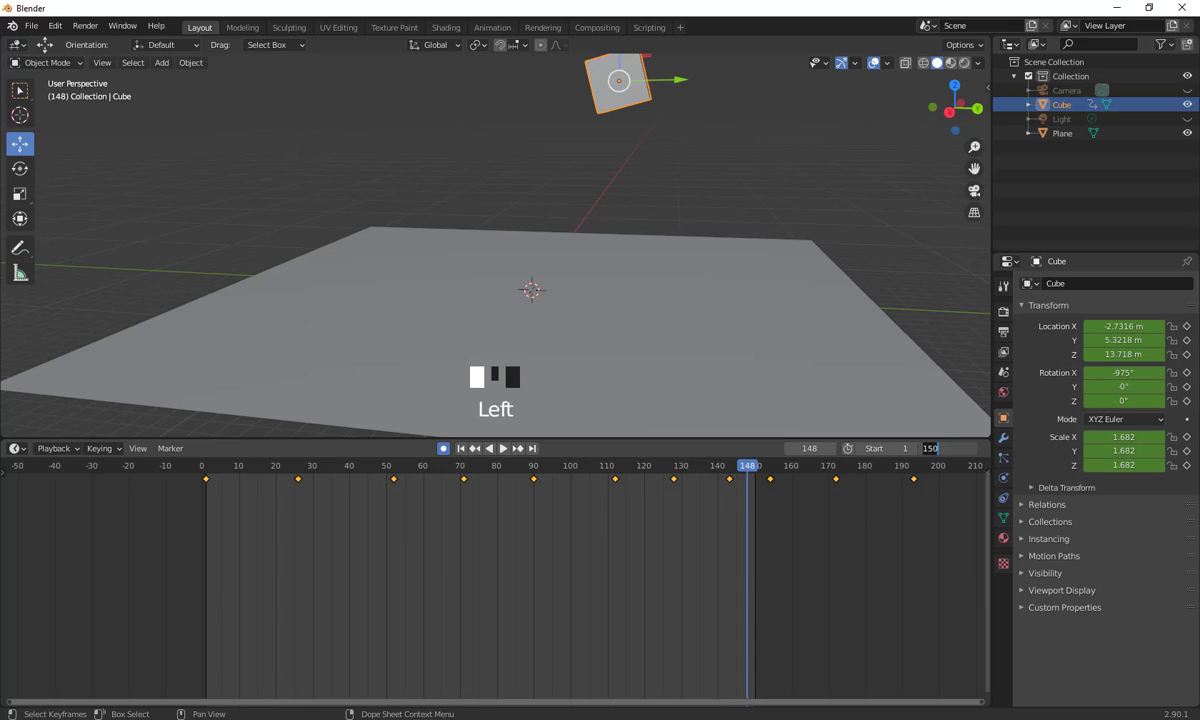
text(200)
key(Return)
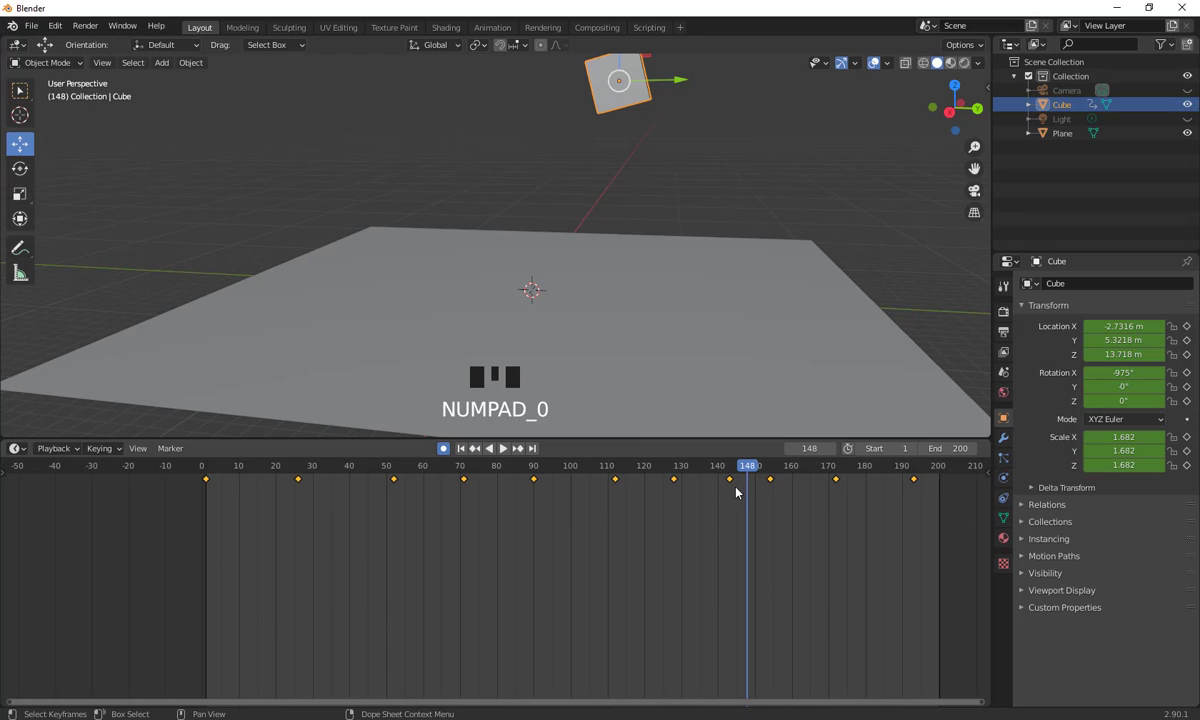
drag(755, 474, 482, 524)
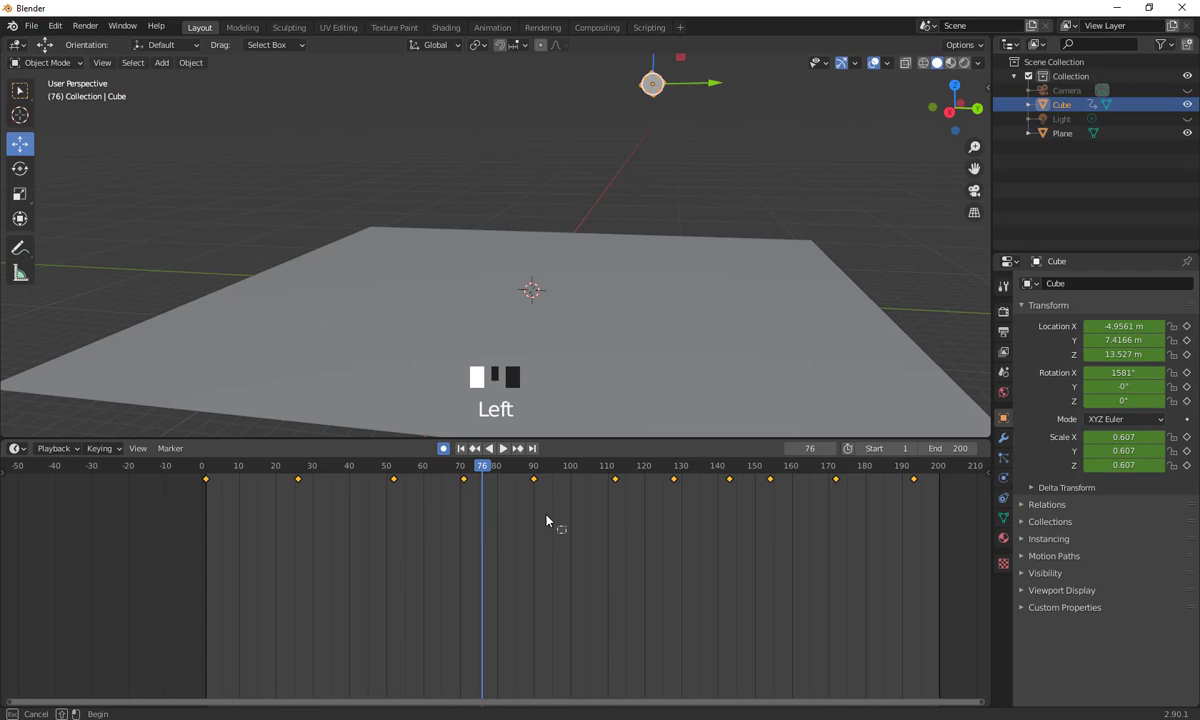
- Delete the cube's two neighbouring keyframes at about frames 143 and 154
drag(516, 483, 516, 483)
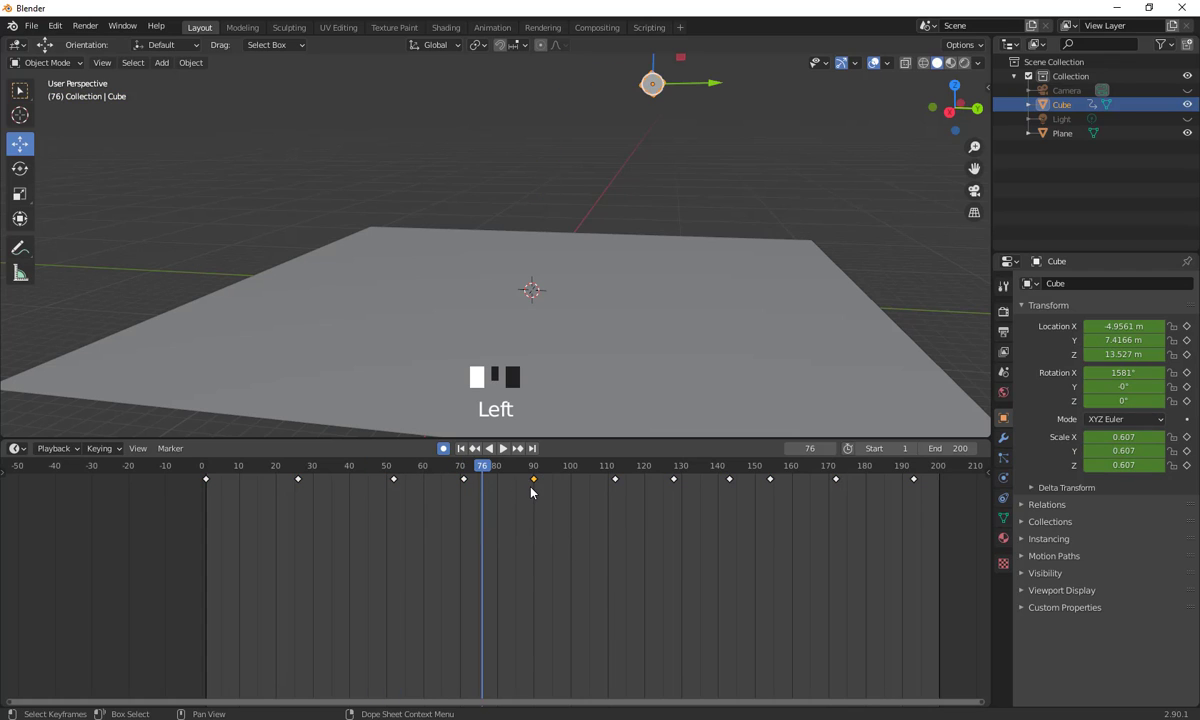
key(Delete)
drag(712, 482, 712, 480)
key(Delete)
click(771, 563)
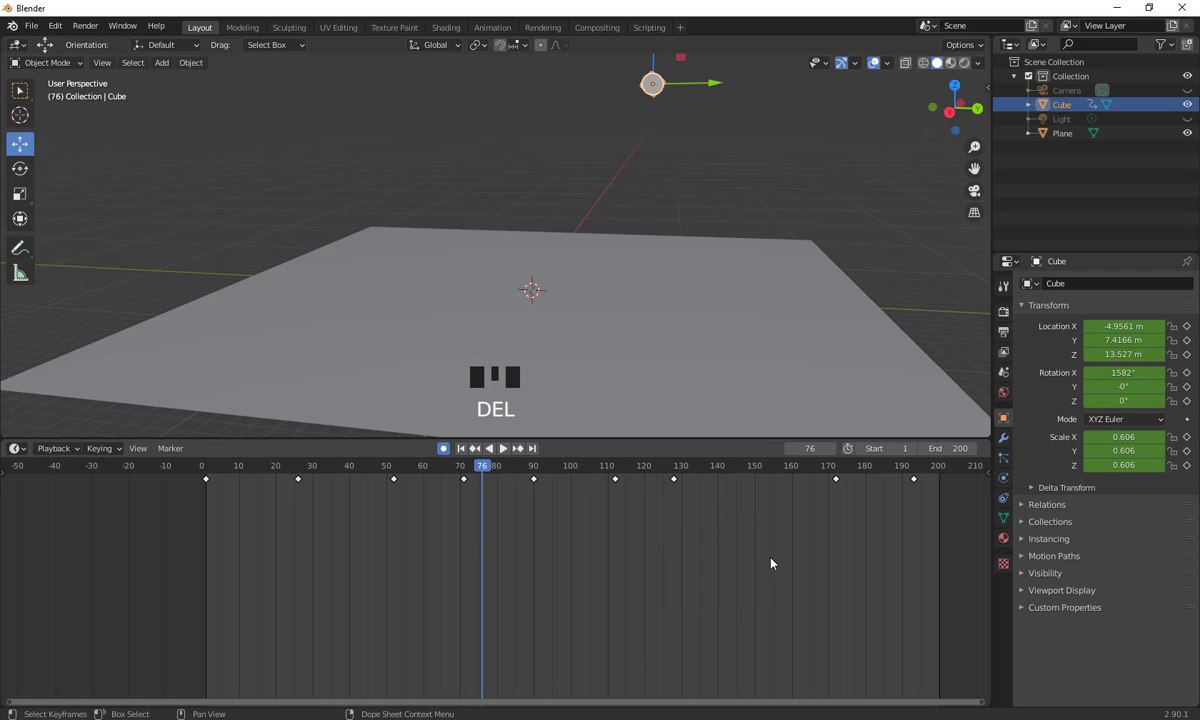
- Play the animation briefly from frame 76, stop it, and delete the cube's keyframe at about frame 128
key(space)
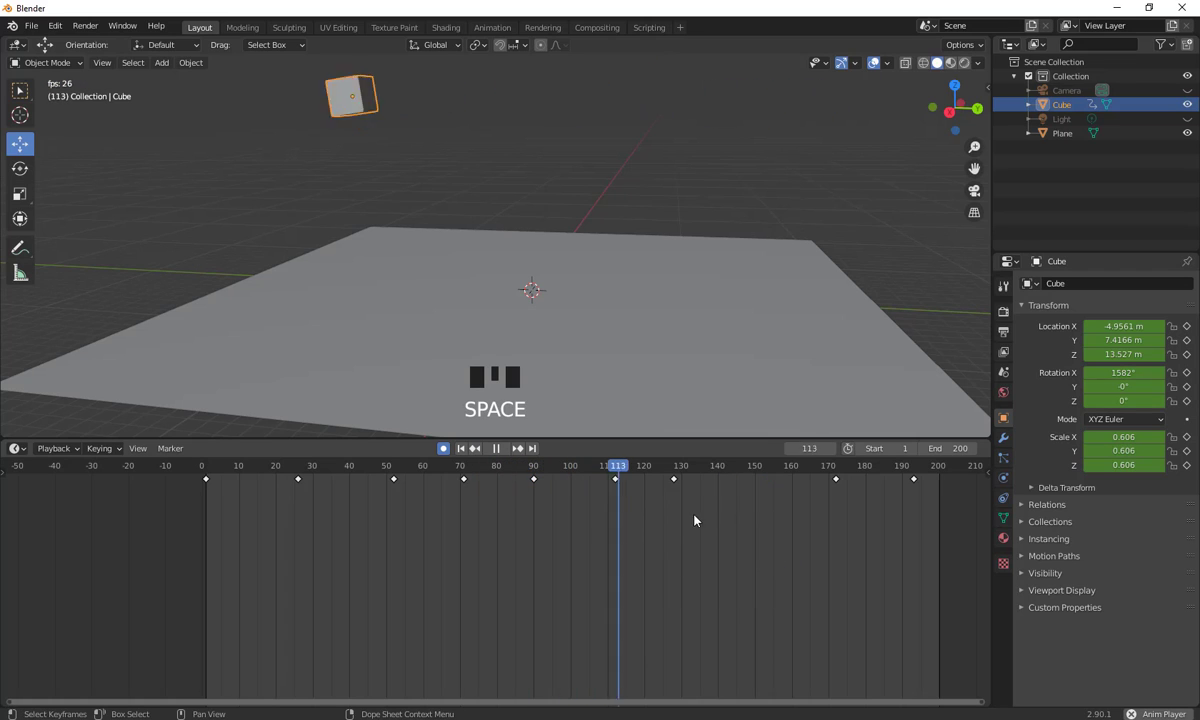
key(space)
key(Left)
drag(704, 518, 656, 471)
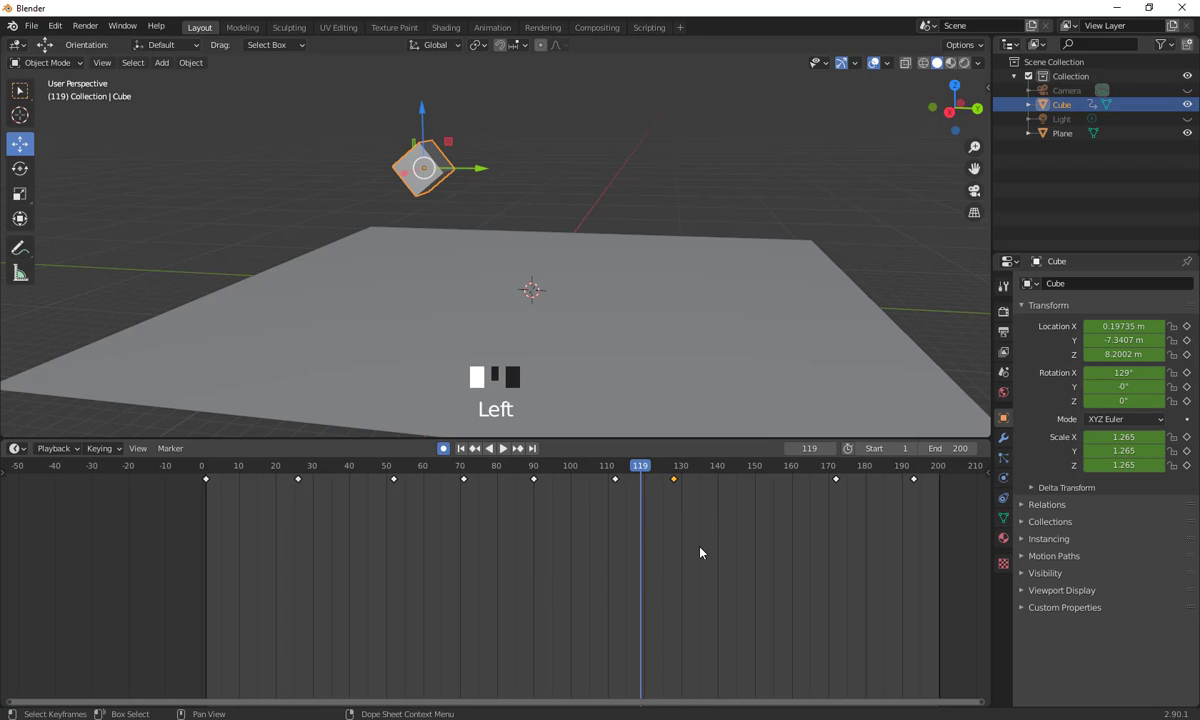
key(x)
click(700, 548)
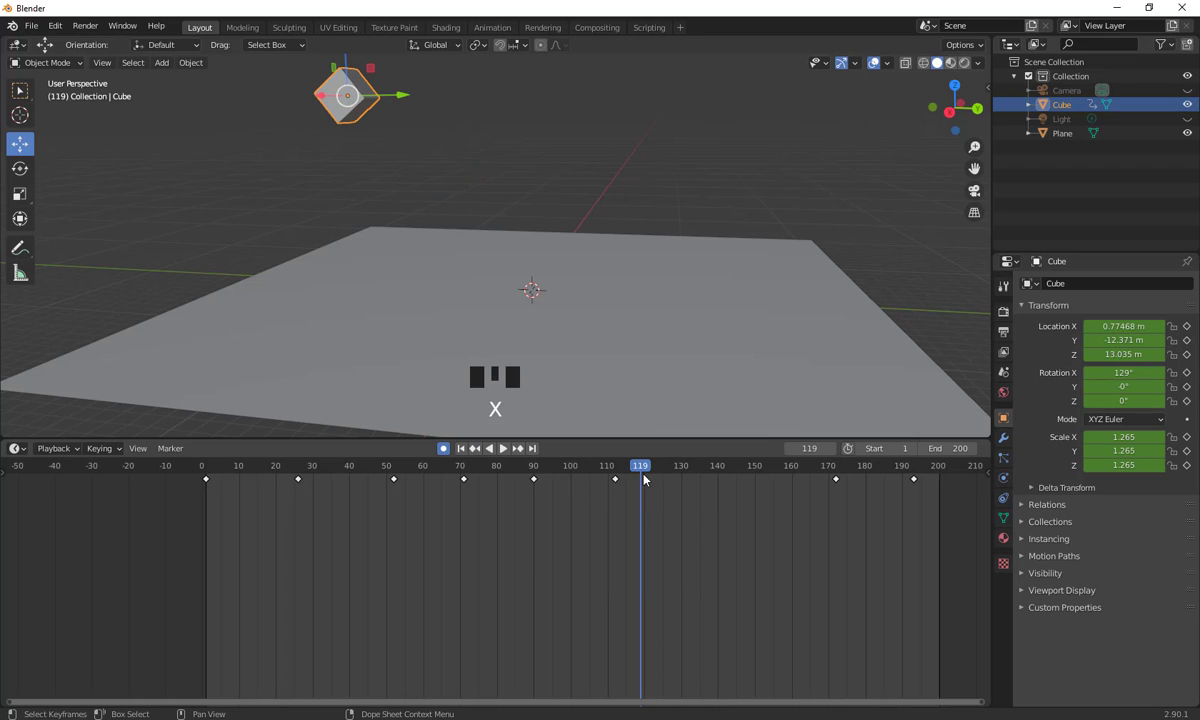
- Move the playhead to frame 73 and delete all of the cube's remaining keyframes
drag(643, 470, 471, 600)
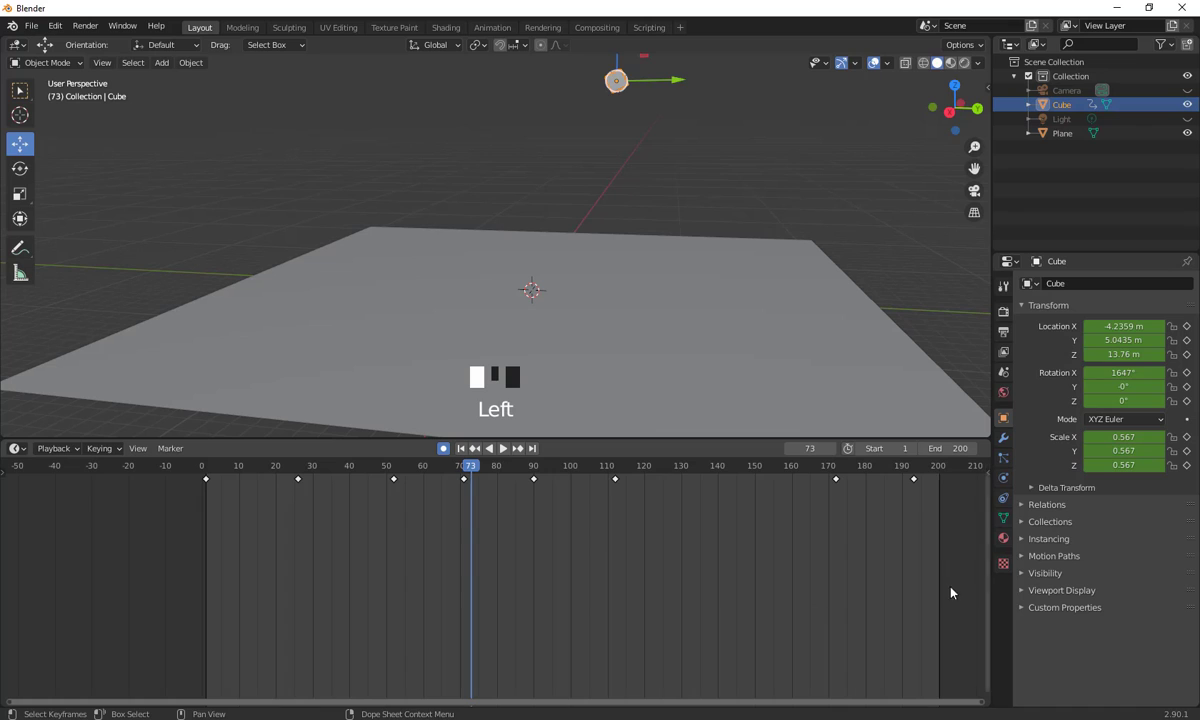
drag(951, 593, 100, 472)
key(Delete)
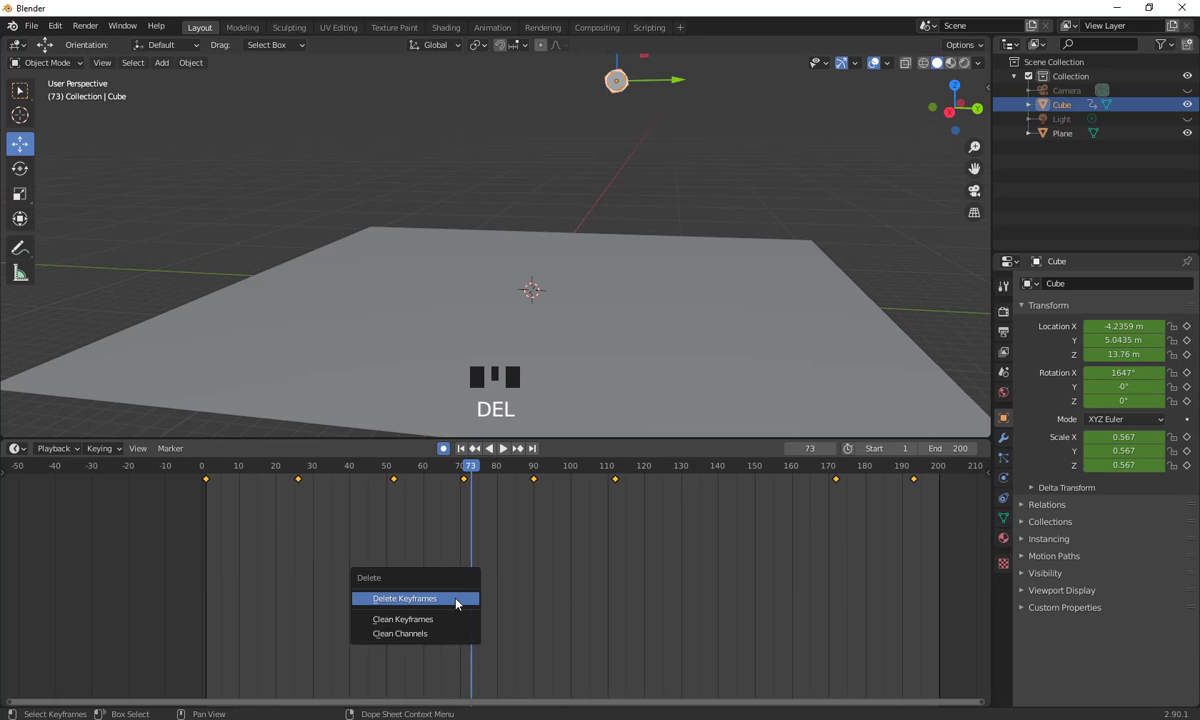
click(452, 600)
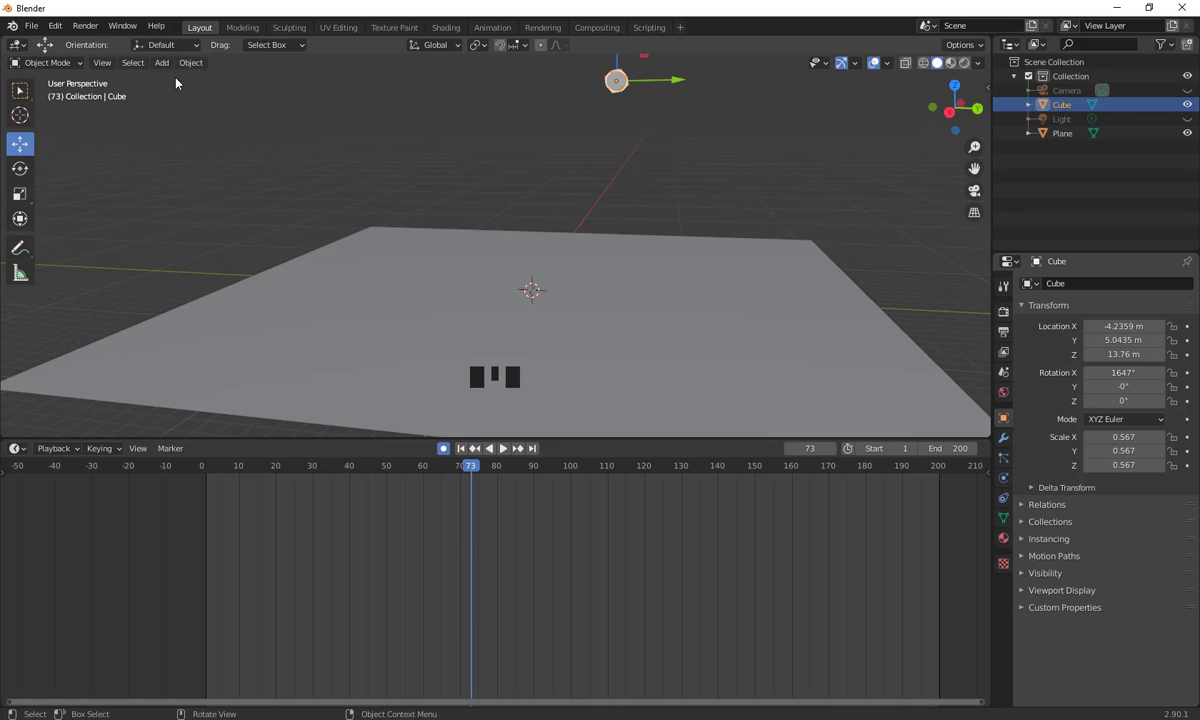
- Reset the cube's location to 0 m and its rotation to 0° on all axes
click(1120, 326)
drag(1122, 326, 1122, 354)
text(0)
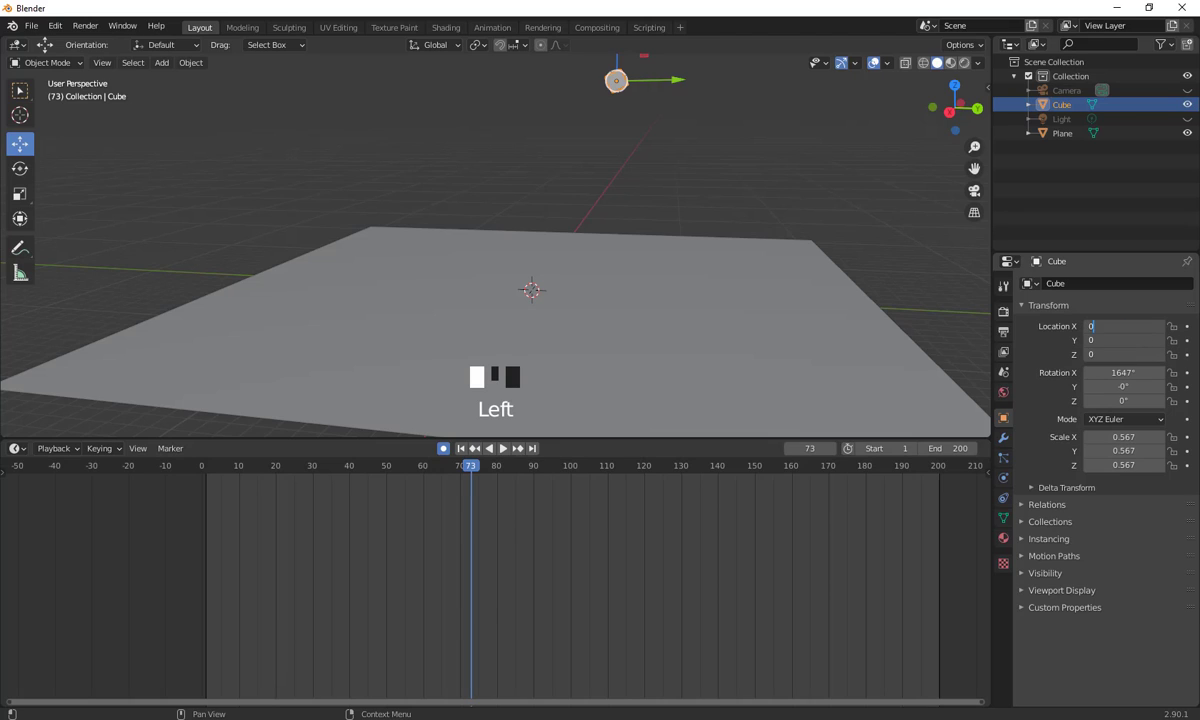
key(Return)
click(1124, 372)
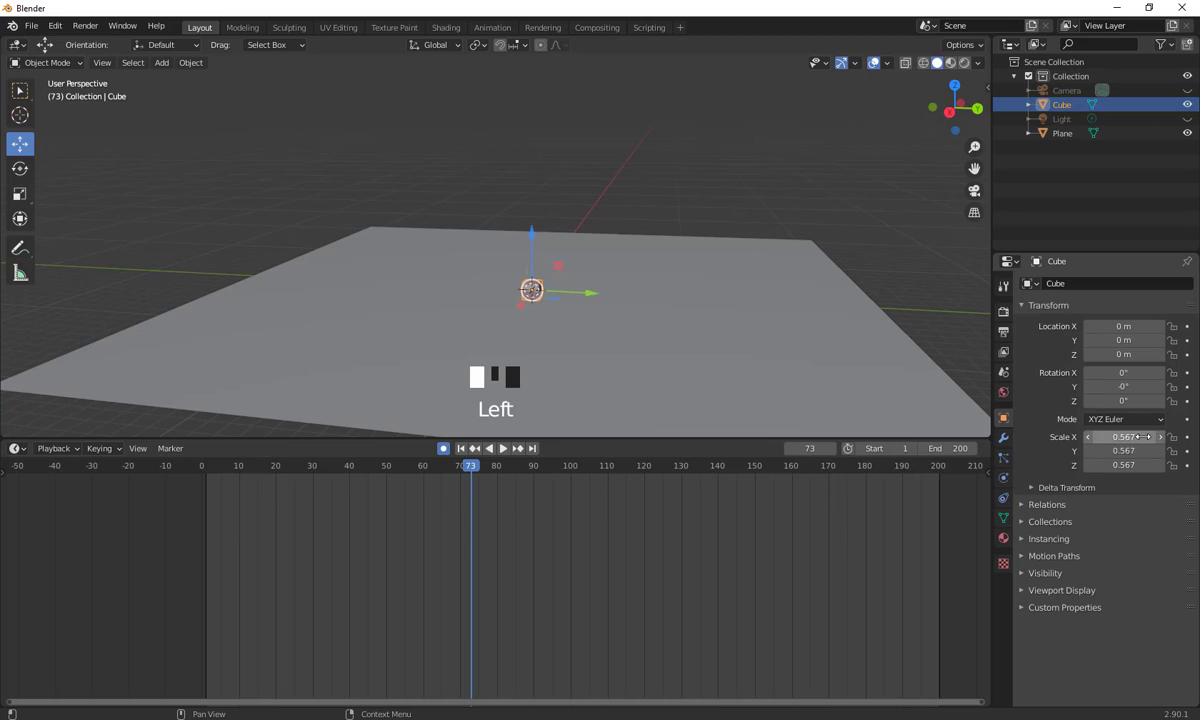
- Set the cube's scale to 1 on all three axes
click(1100, 437)
drag(1122, 437, 1122, 465)
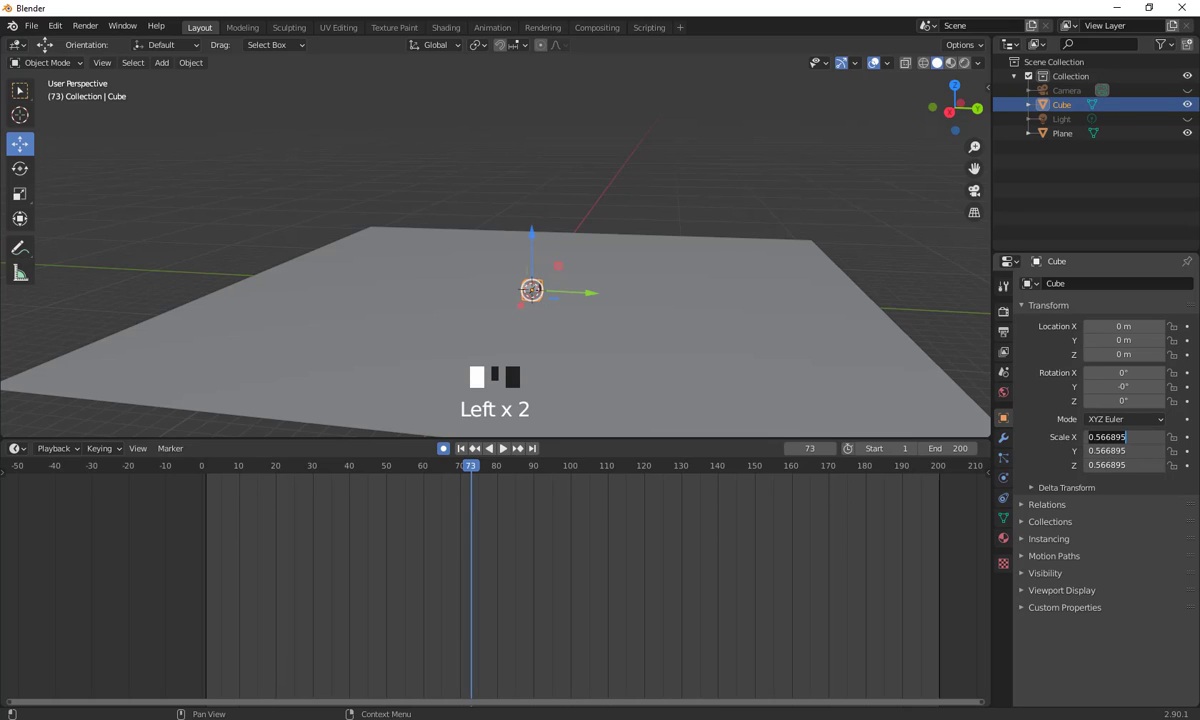
text(1)
key(Return)
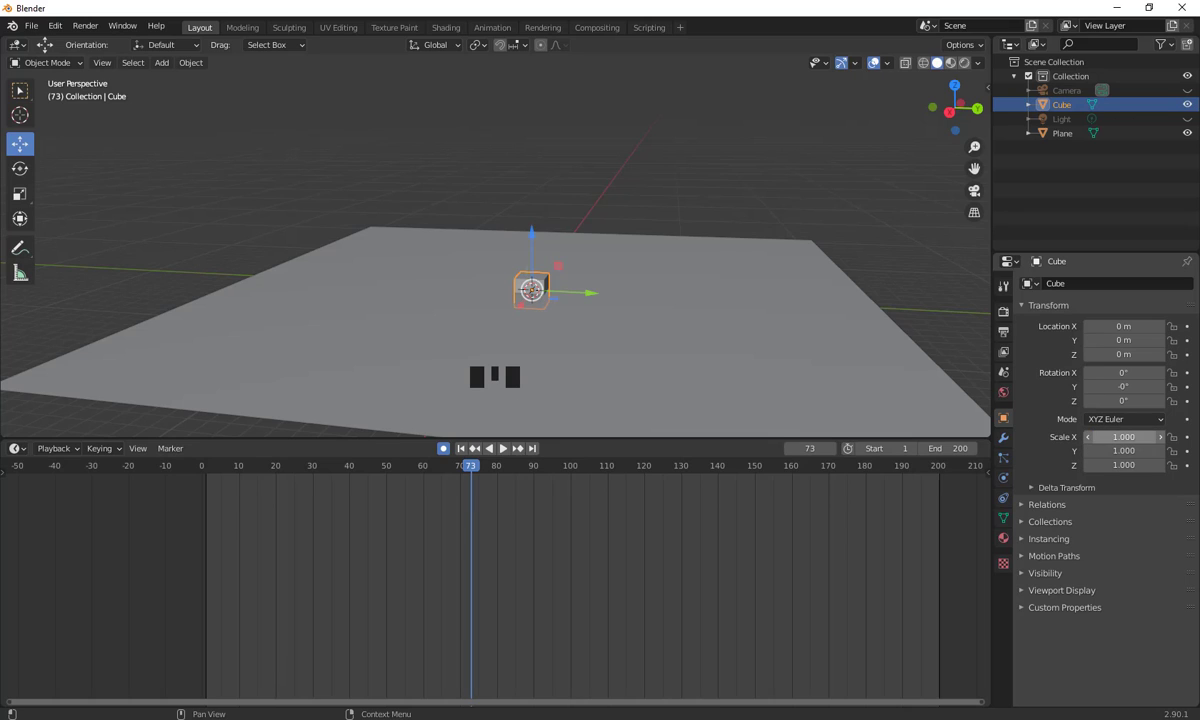
- Raise the cube above the plane to about Z 2.14 m with auto keying on
click(559, 227)
double_click(536, 285)
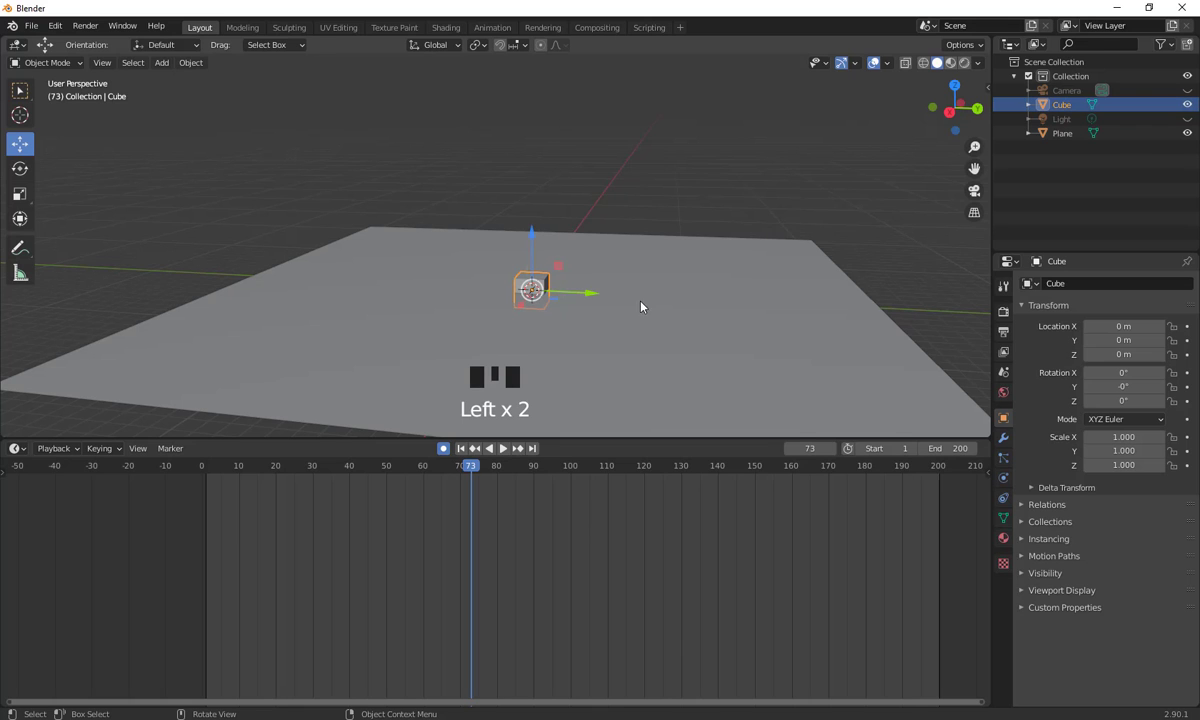
alt+click(498, 315)
middle_drag(600, 289, 521, 187)
scroll(565, 292, down, 4)
drag(516, 212, 516, 197)
scroll(516, 197, down, 1)
middle_drag(516, 197, 591, 295)
scroll(590, 296, up, 7)
alt+middle_click(579, 321)
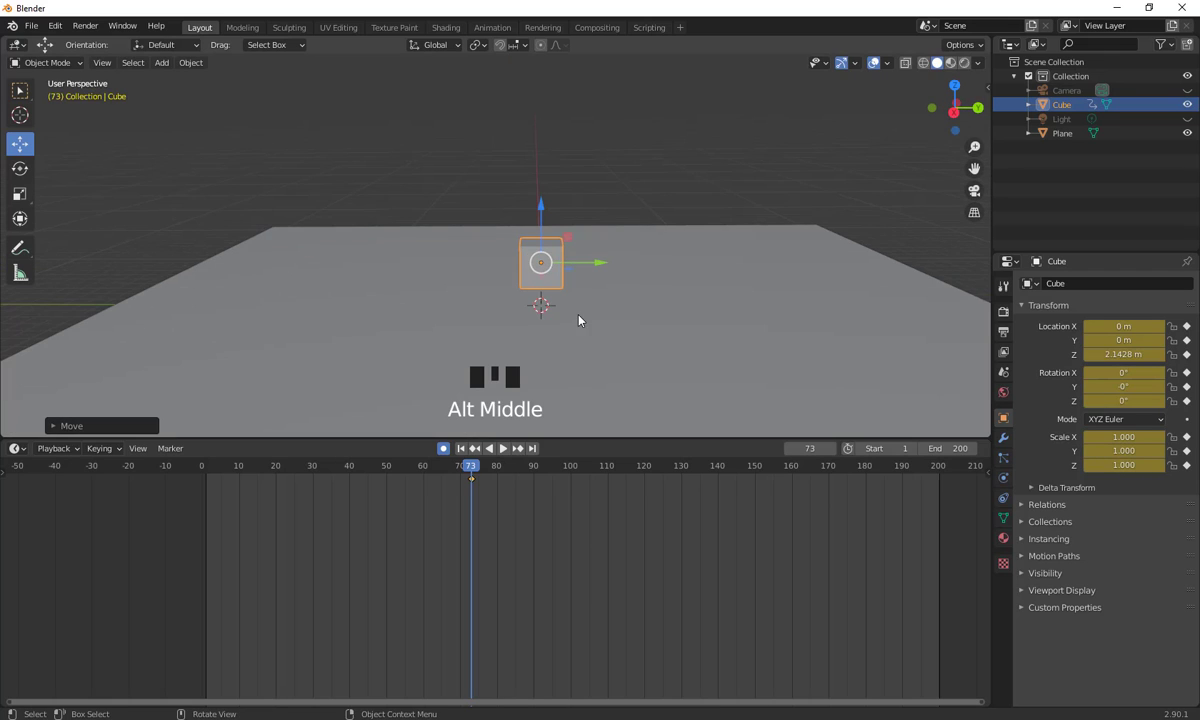
- Delete the cube from the scene
click(551, 271)
click(551, 271)
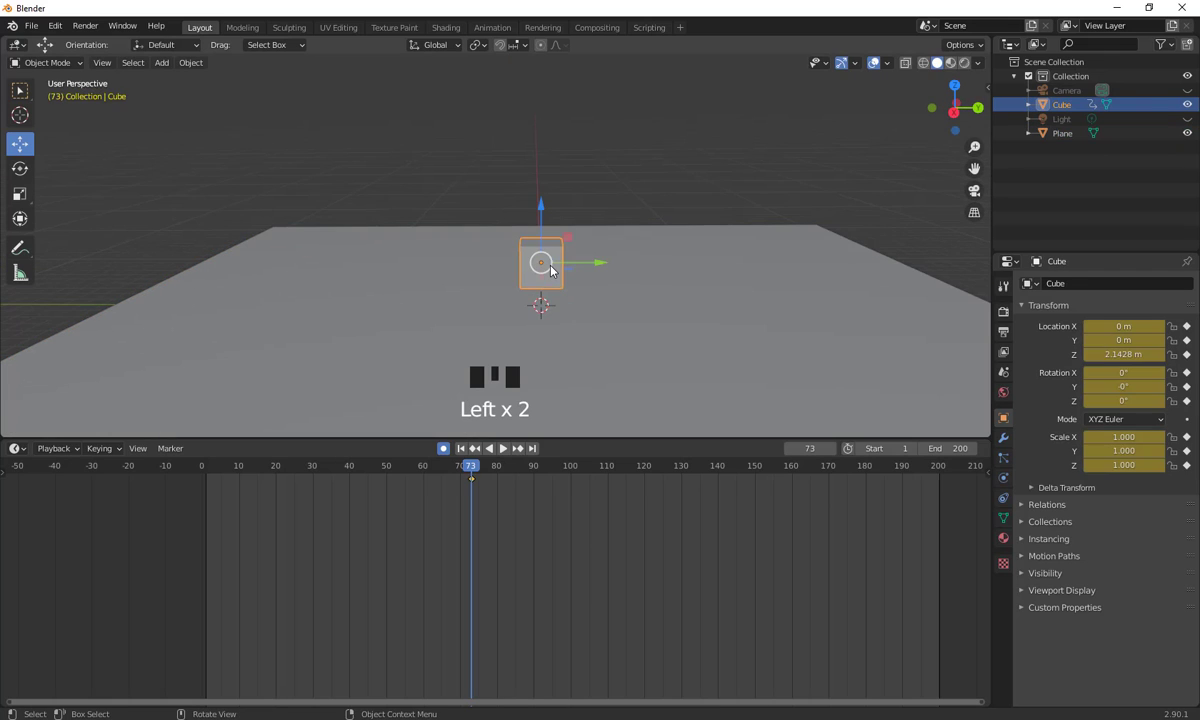
key(Delete)
scroll(600, 220, down, 5)
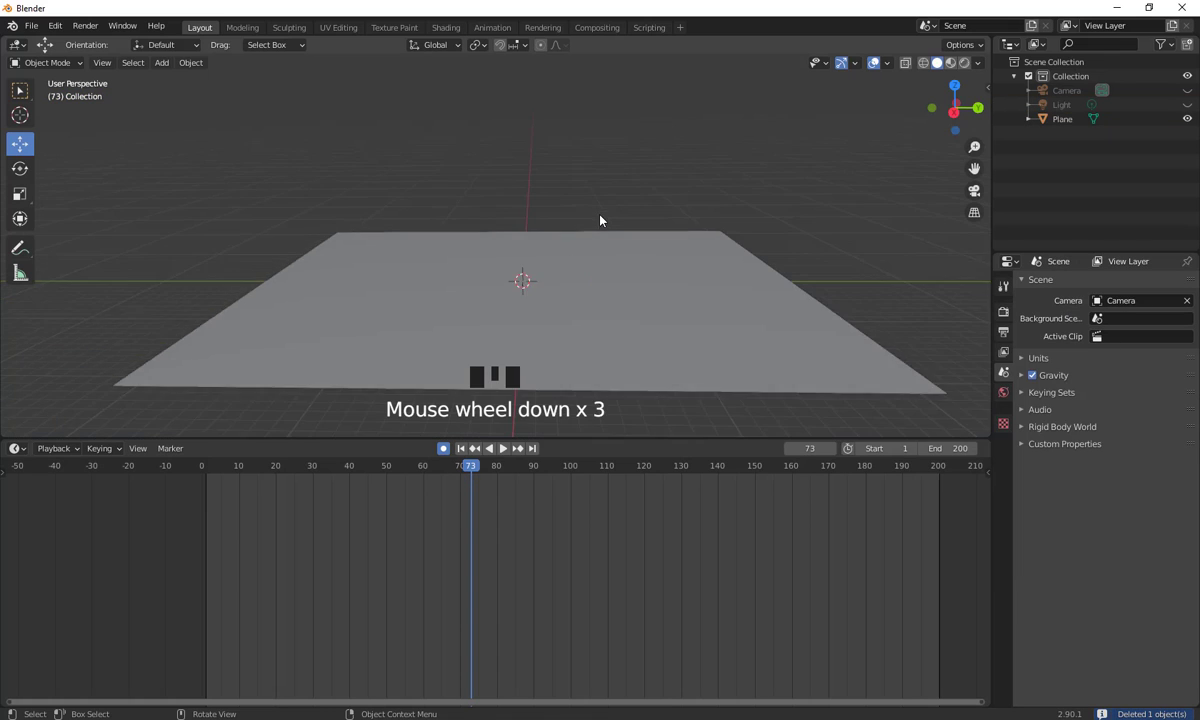
alt+middle_click(585, 266)
- Stretch the plane along the global Y axis to a Y scale of about 55.5
click(603, 284)
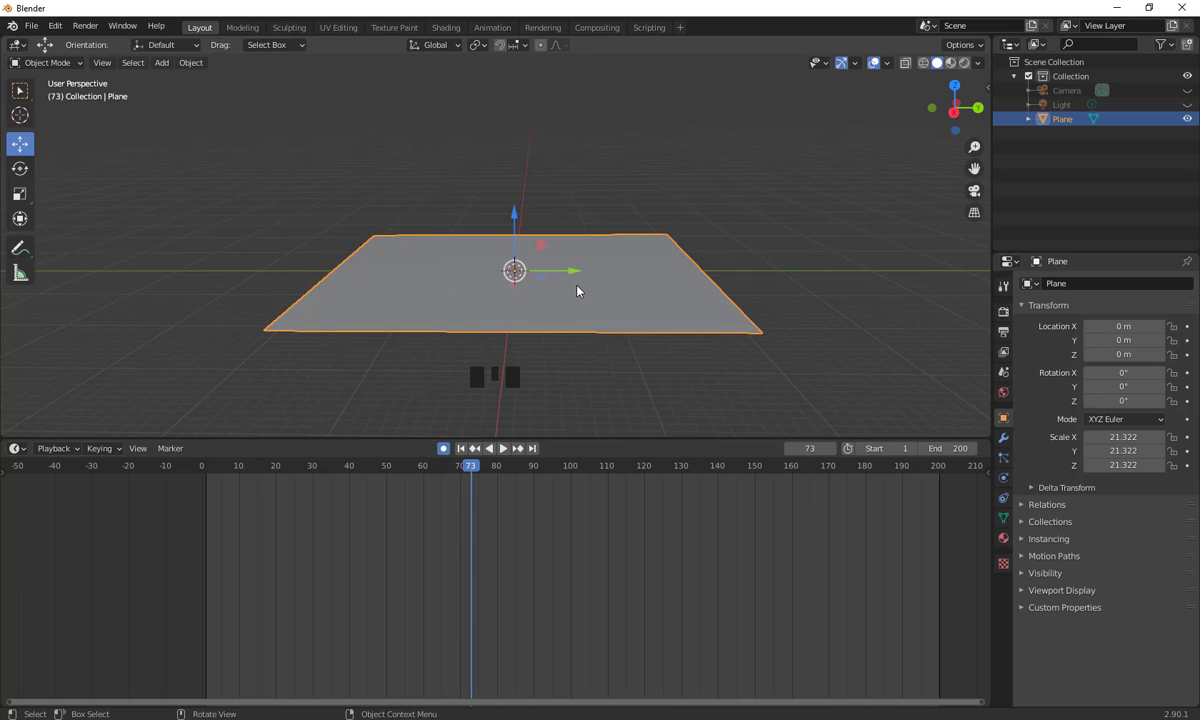
key(s)
key(y)
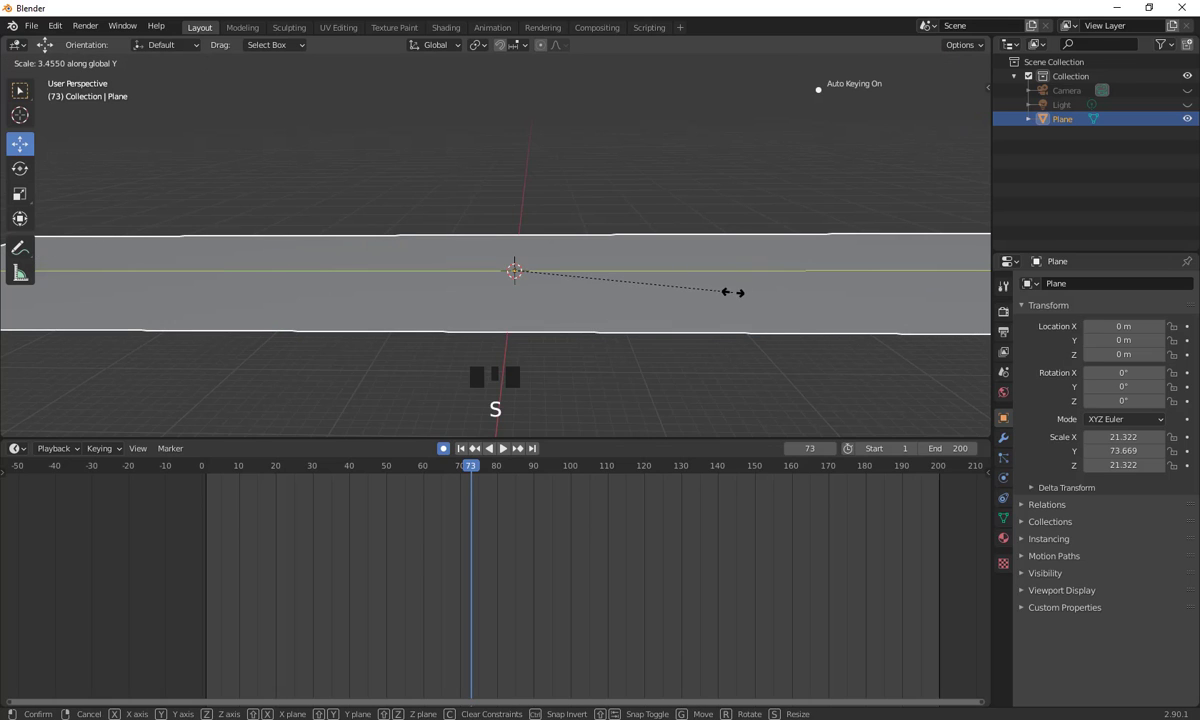
click(678, 296)
- Examine the elongated plane from several angles and distances
scroll(690, 330, down, 3)
middle_drag(696, 335, 418, 180)
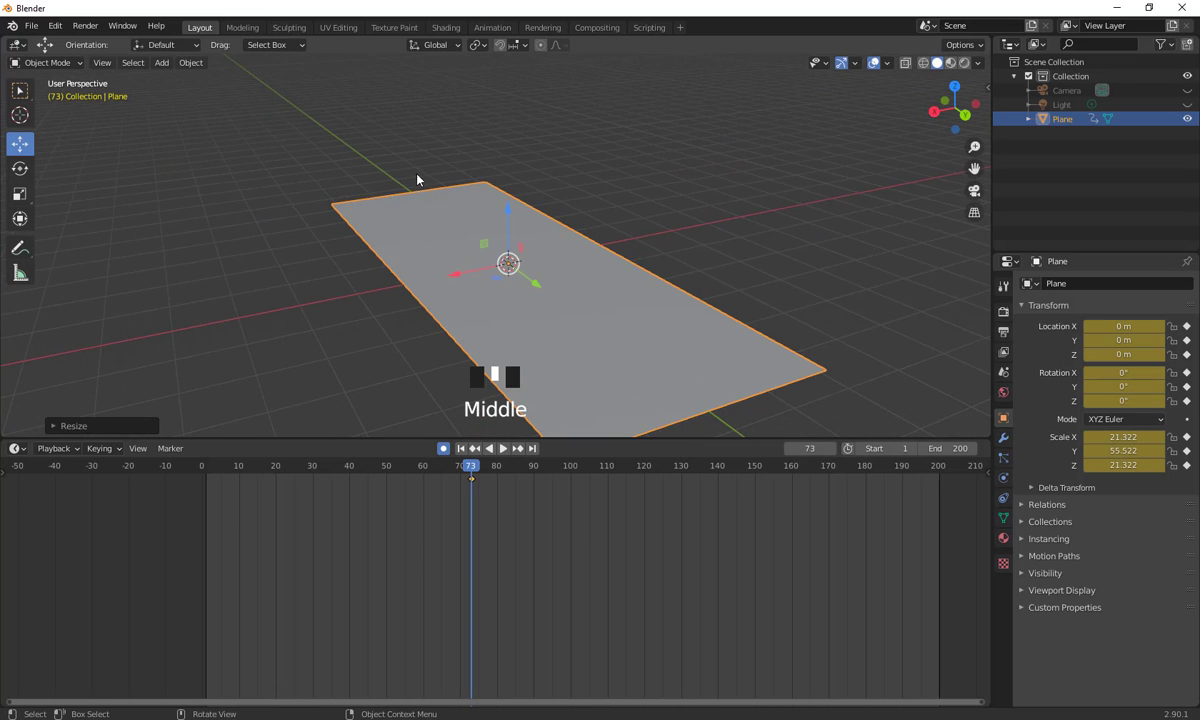
middle_drag(524, 317, 656, 321)
scroll(455, 330, up, 3)
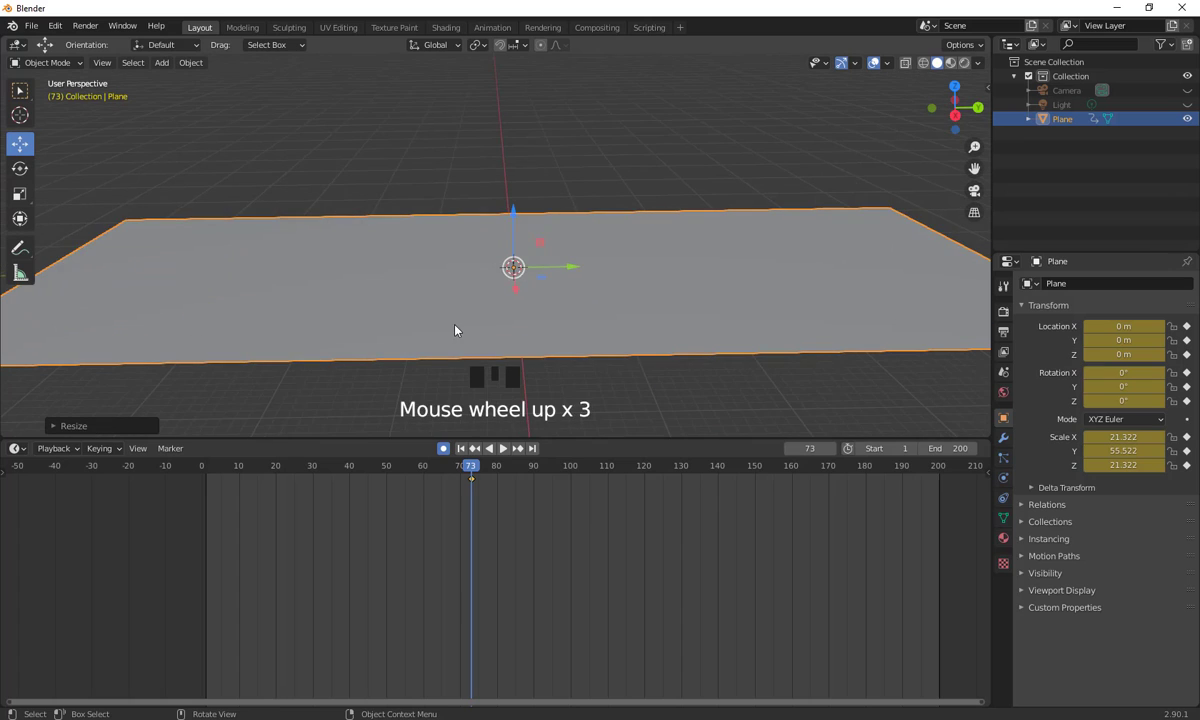
shift+middle_drag(455, 330, 651, 332)
scroll(651, 332, down, 3)
shift+middle_drag(567, 349, 491, 383)
middle_drag(491, 383, 542, 351)
shift+middle_drag(434, 365, 488, 366)
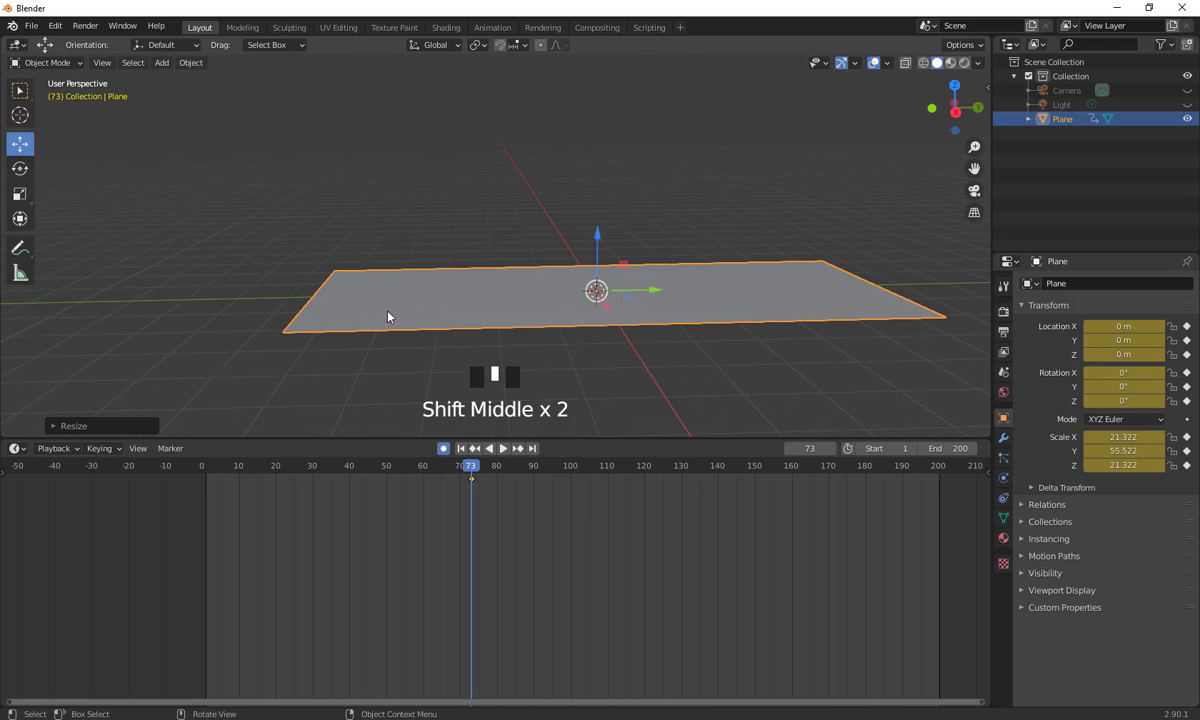
shift+middle_drag(404, 263, 406, 271)
middle_drag(395, 331, 409, 341)
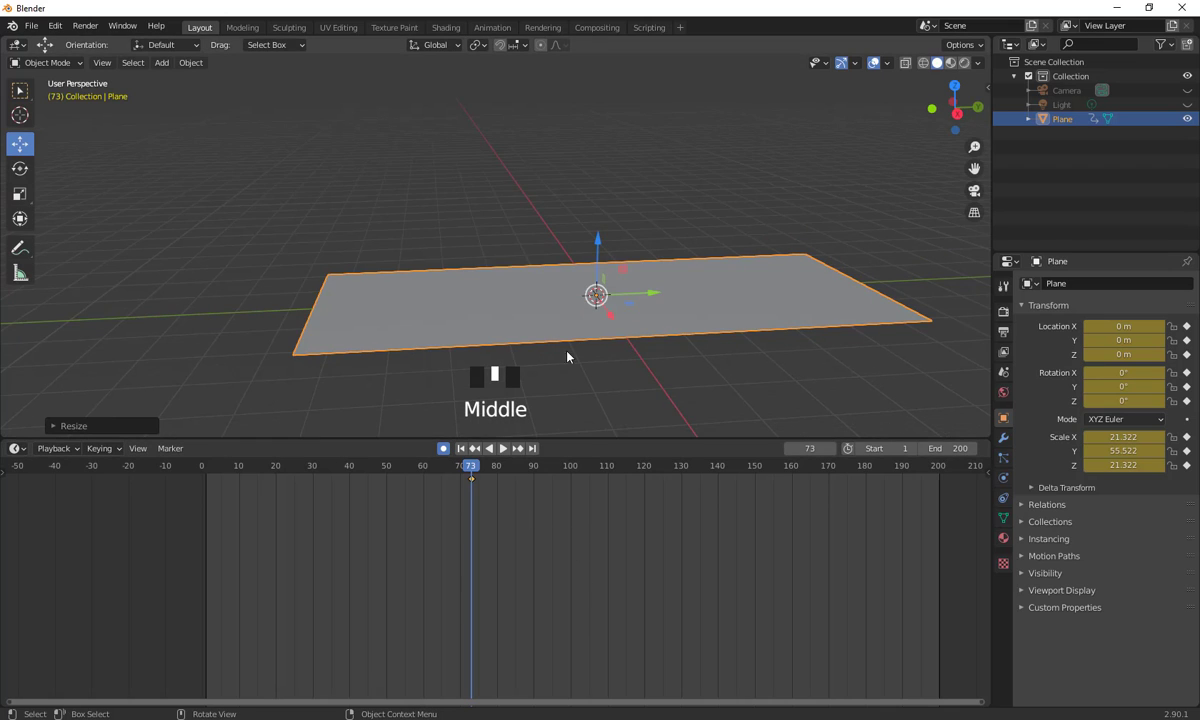
- Turn off auto keying and delete the plane's keyframe at frame 73
click(443, 449)
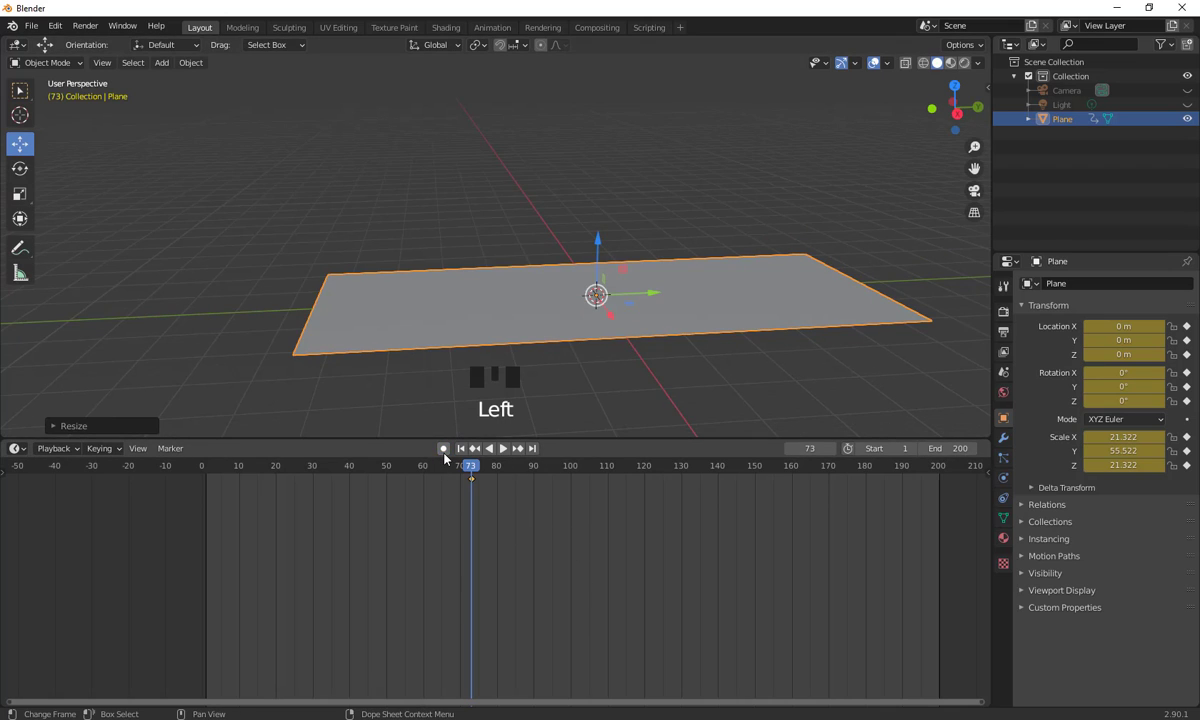
click(443, 485)
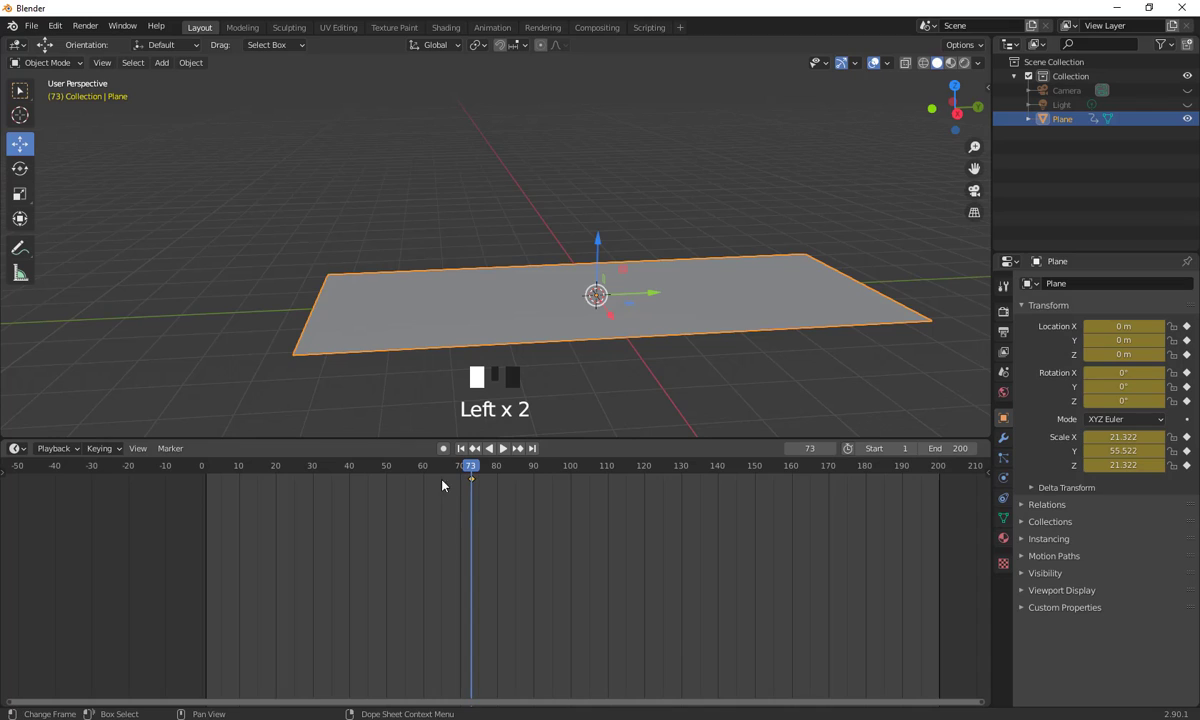
key(Delete)
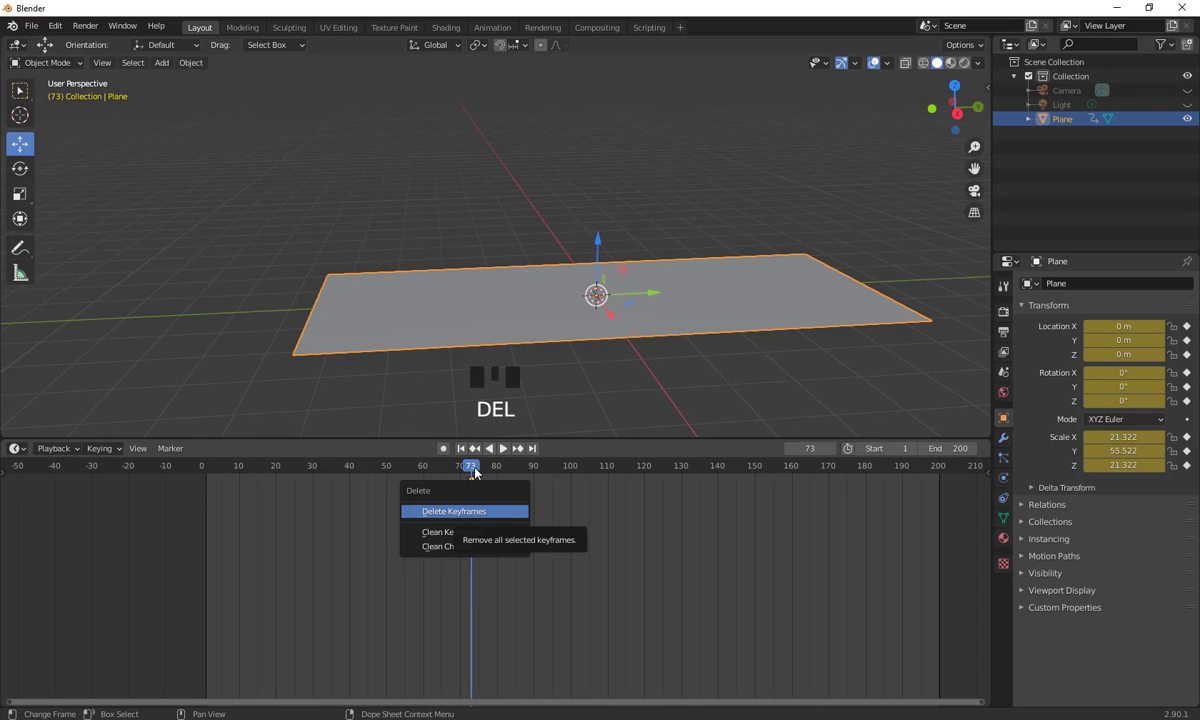
click(465, 511)
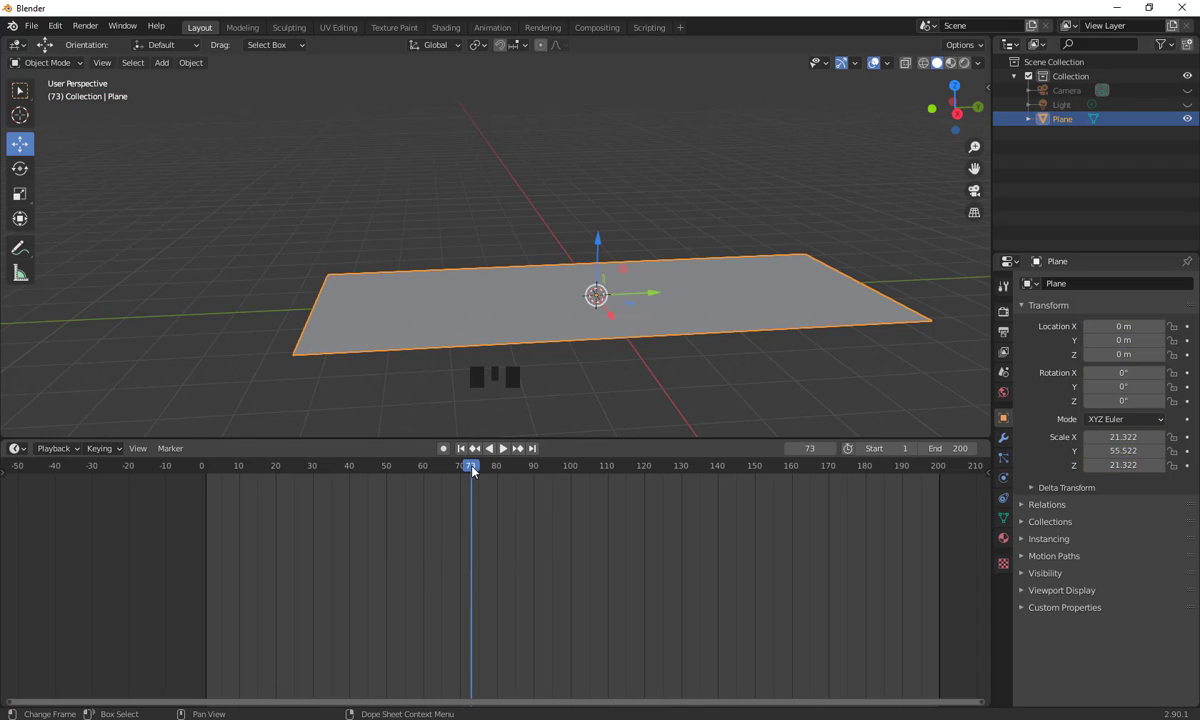
- Return the playhead to frame 1
drag(452, 468, 193, 467)
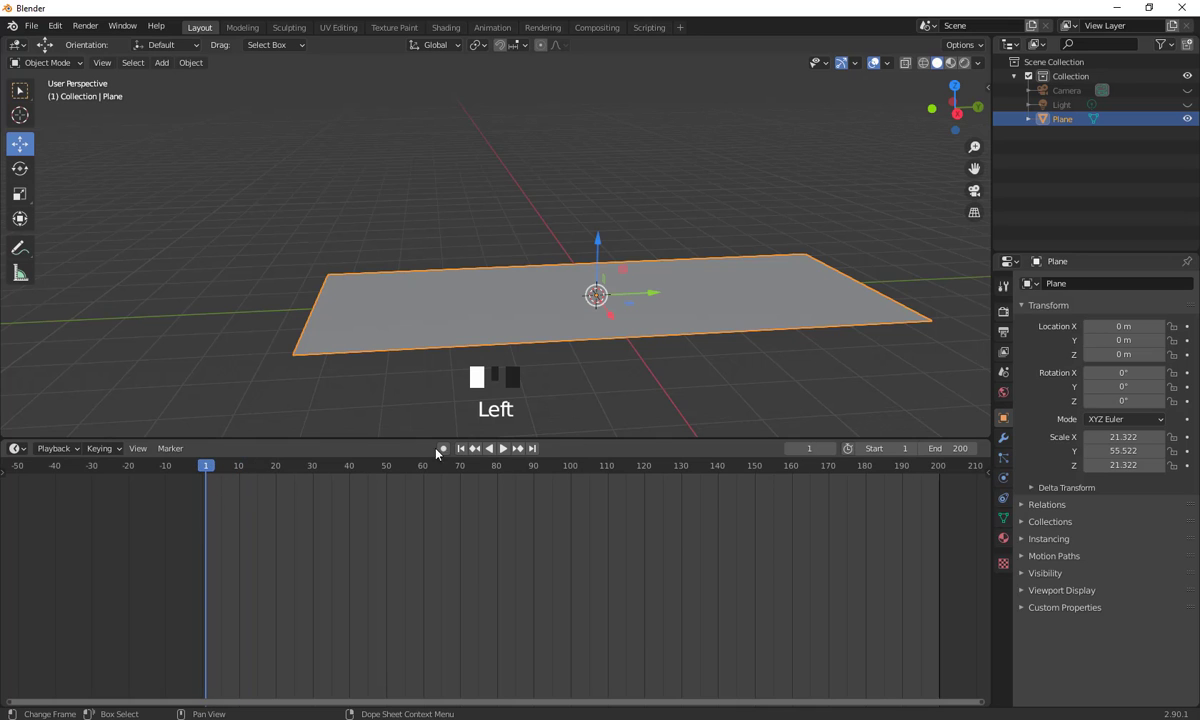
- Shrink the timeline to enlarge the 3D viewport and add a UV sphere to the scene
drag(454, 436, 455, 593)
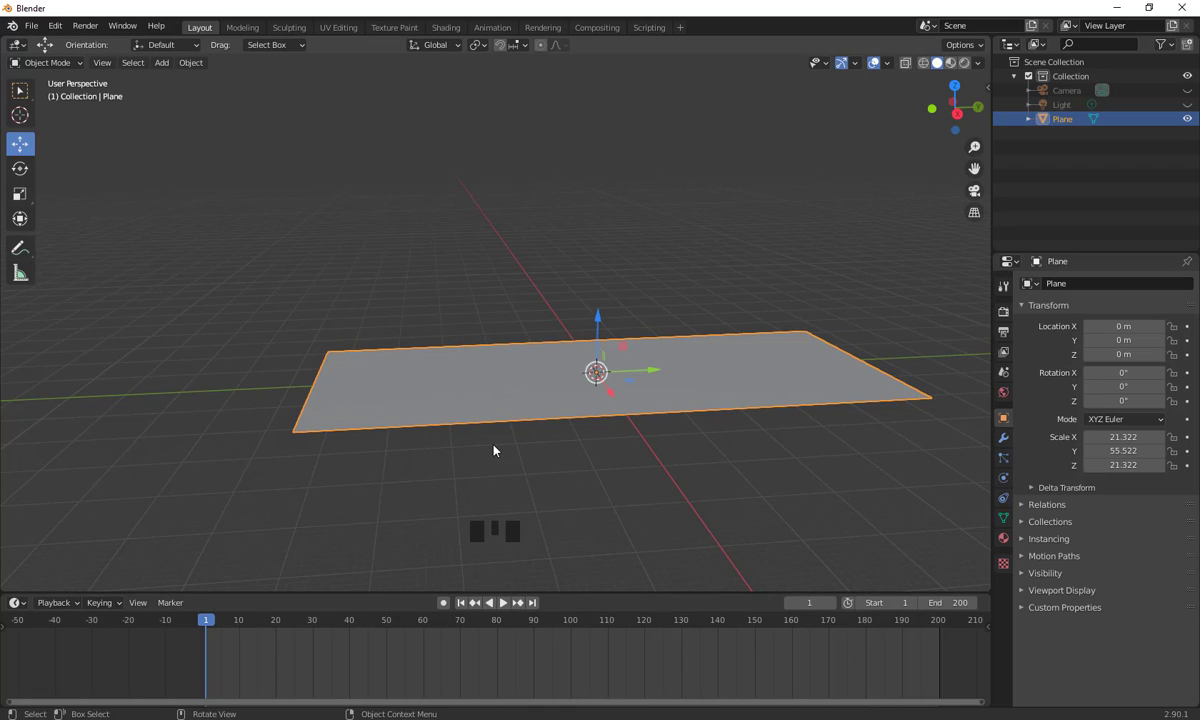
click(236, 251)
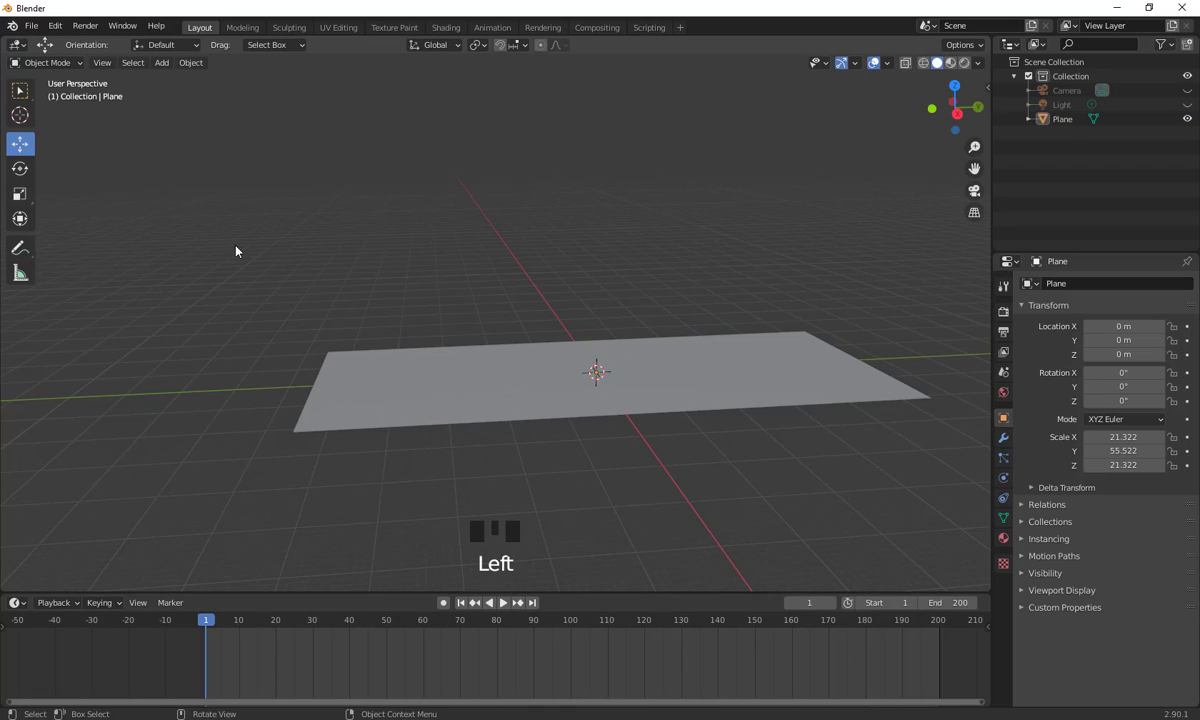
key(shift+a)
mouse_move(236, 251)
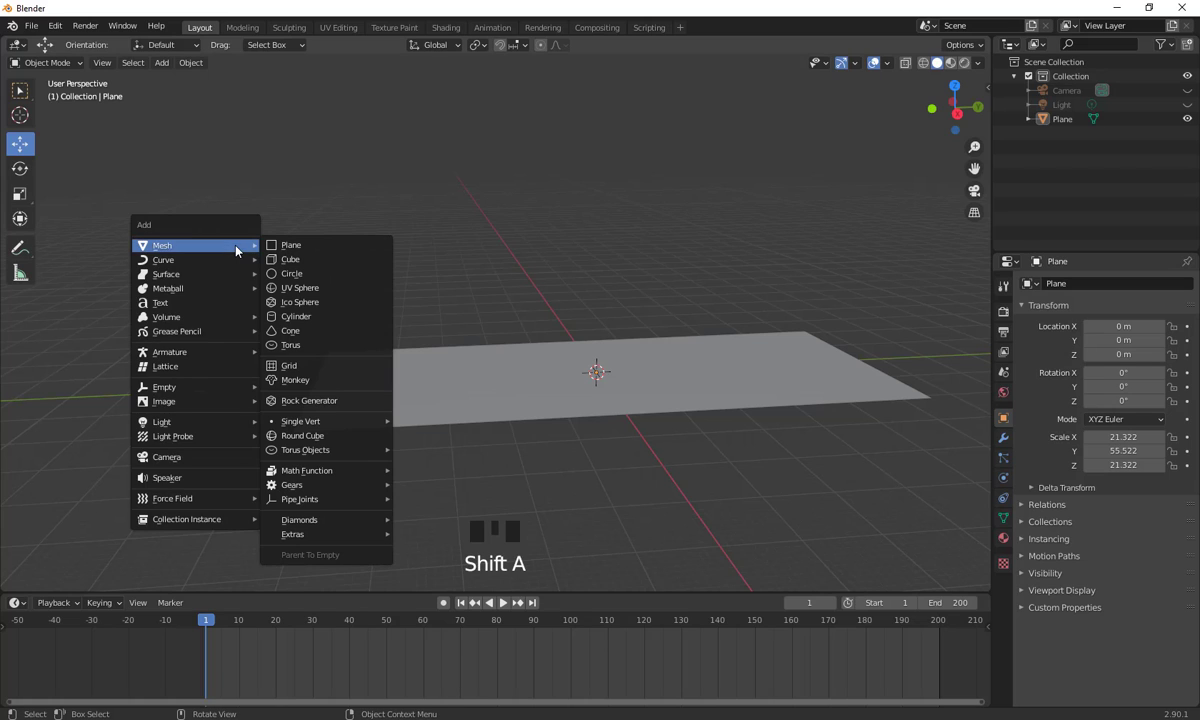
click(300, 288)
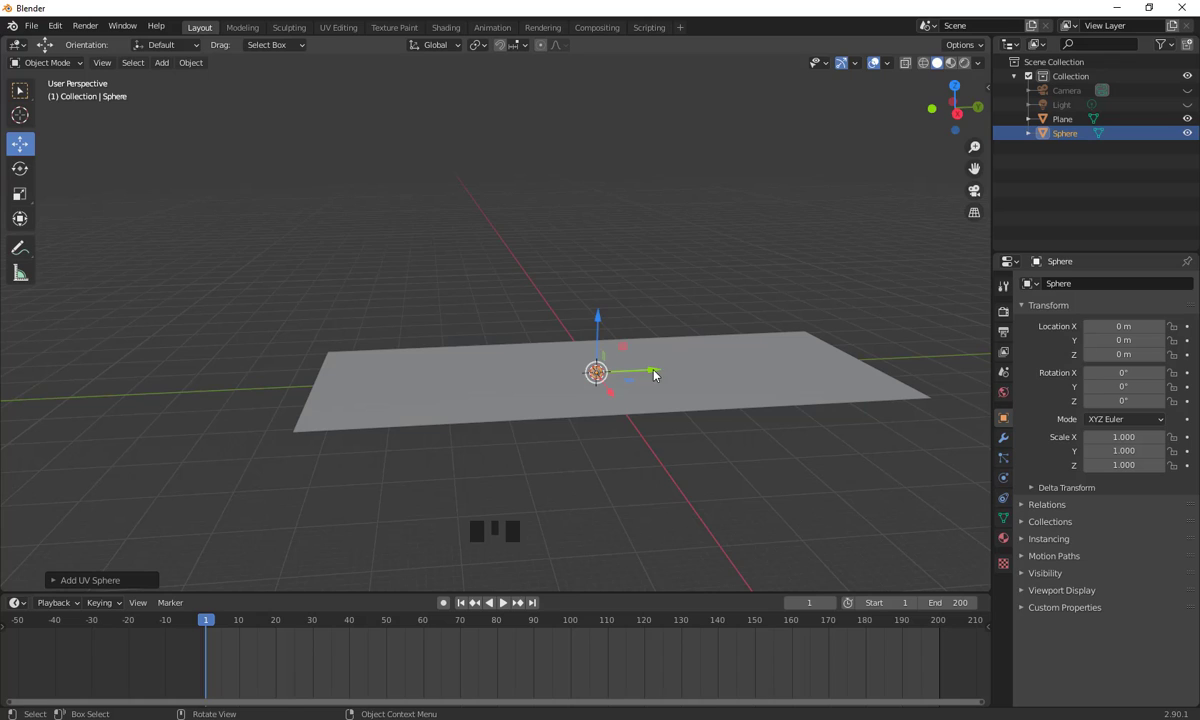
- Move the sphere to about Y -45.6 m and Z 4.6 m, and scale it uniformly to about 4.87
drag(655, 374, 412, 381)
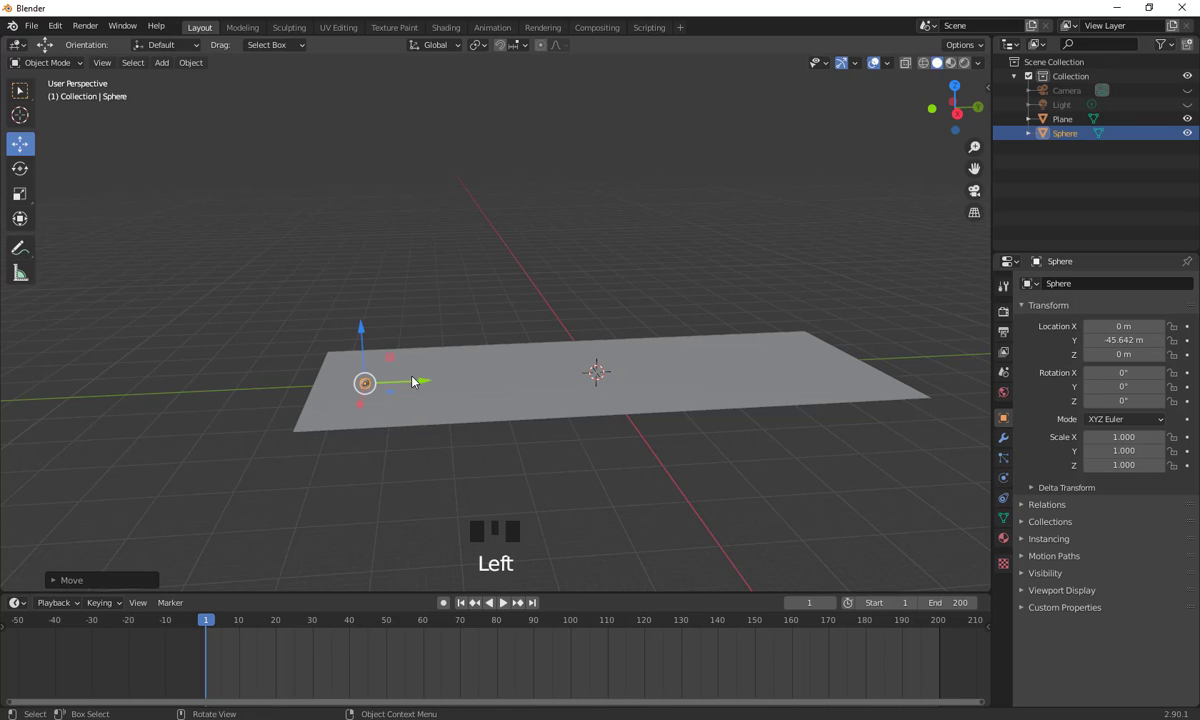
mouse_move(362, 335)
mouse_down()
mouse_move(364, 260)
mouse_move(363, 312)
mouse_up()
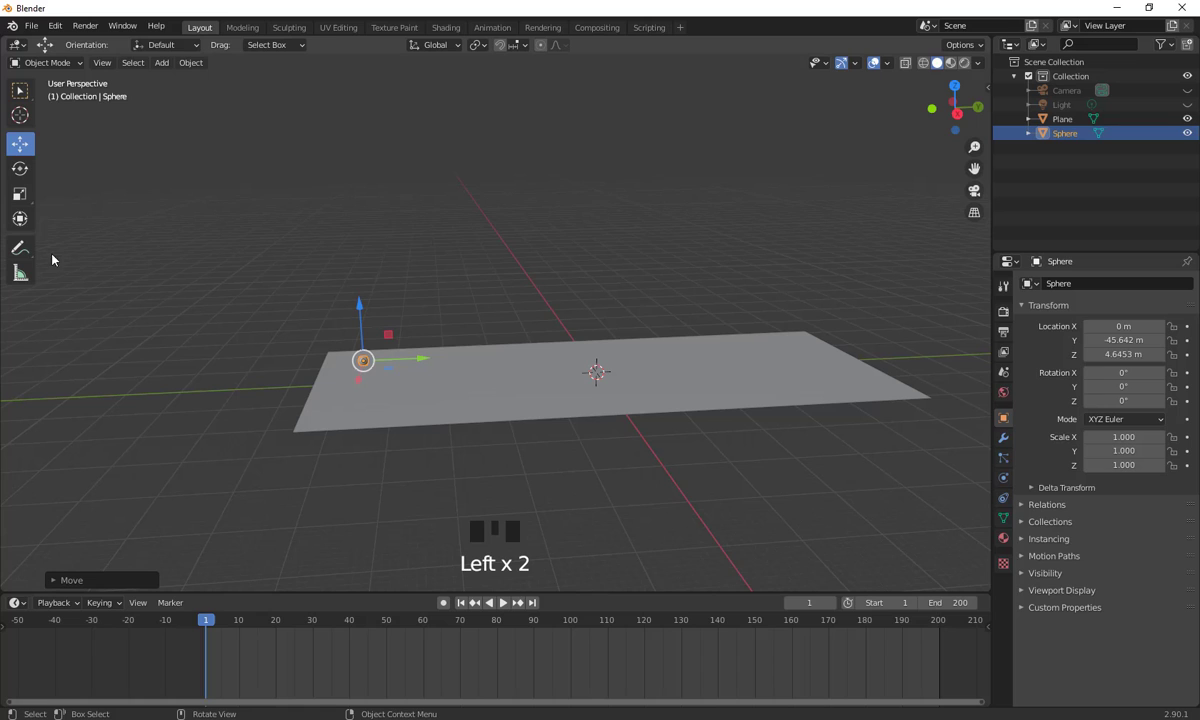
click(19, 193)
key(s)
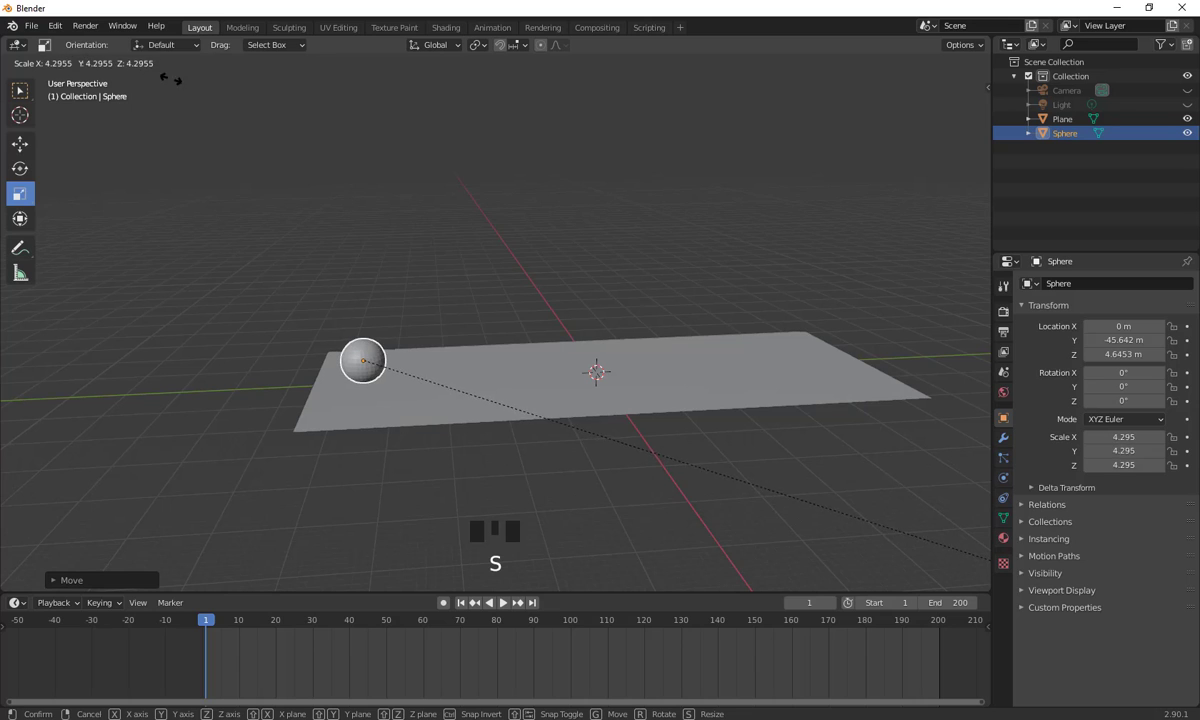
click(255, 131)
- In the right orthographic view, move the sphere to about Y -45.9 m and Z 4.9 m so it rests on the plane
scroll(435, 291, down, 3)
middle_drag(435, 291, 745, 378)
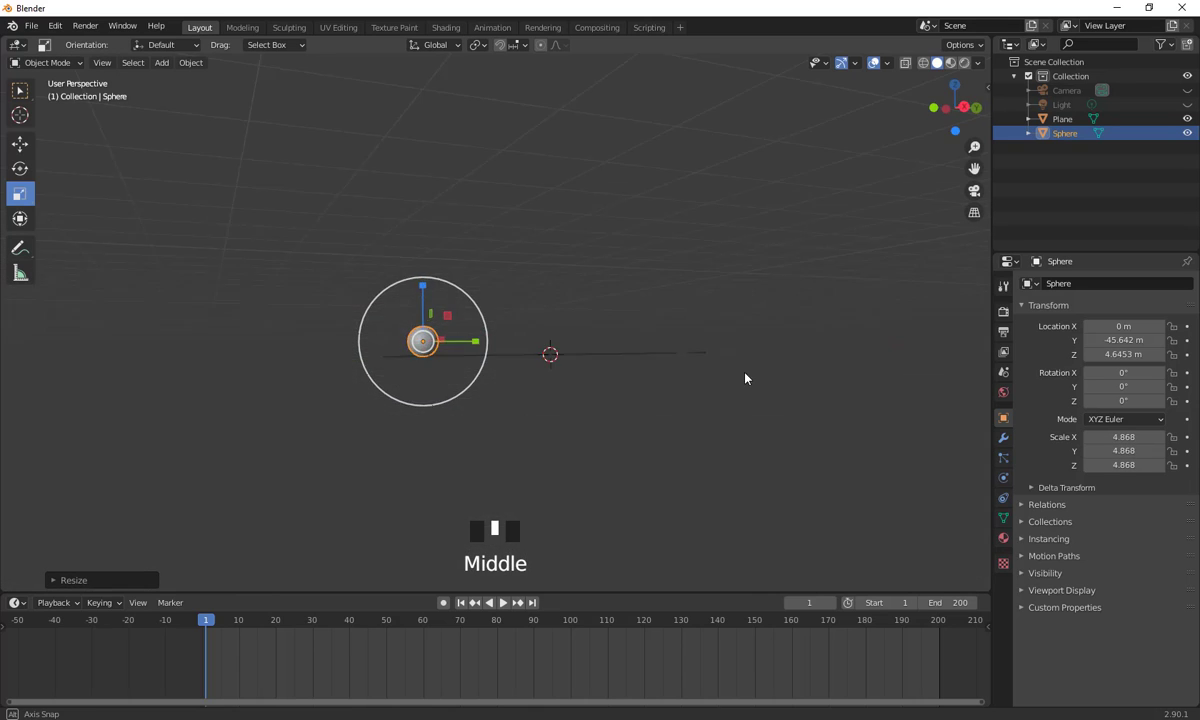
scroll(672, 356, up, 4)
middle_drag(672, 356, 536, 326)
key(KP_3)
scroll(538, 357, up, 2)
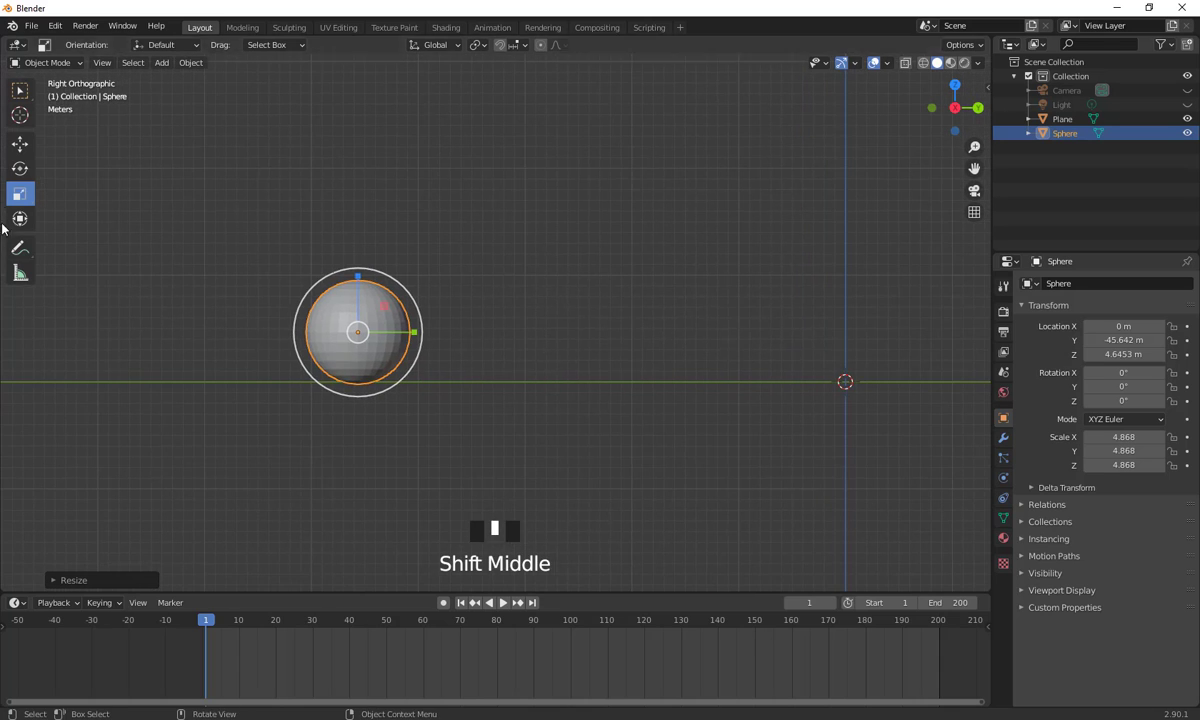
click(19, 145)
key(g)
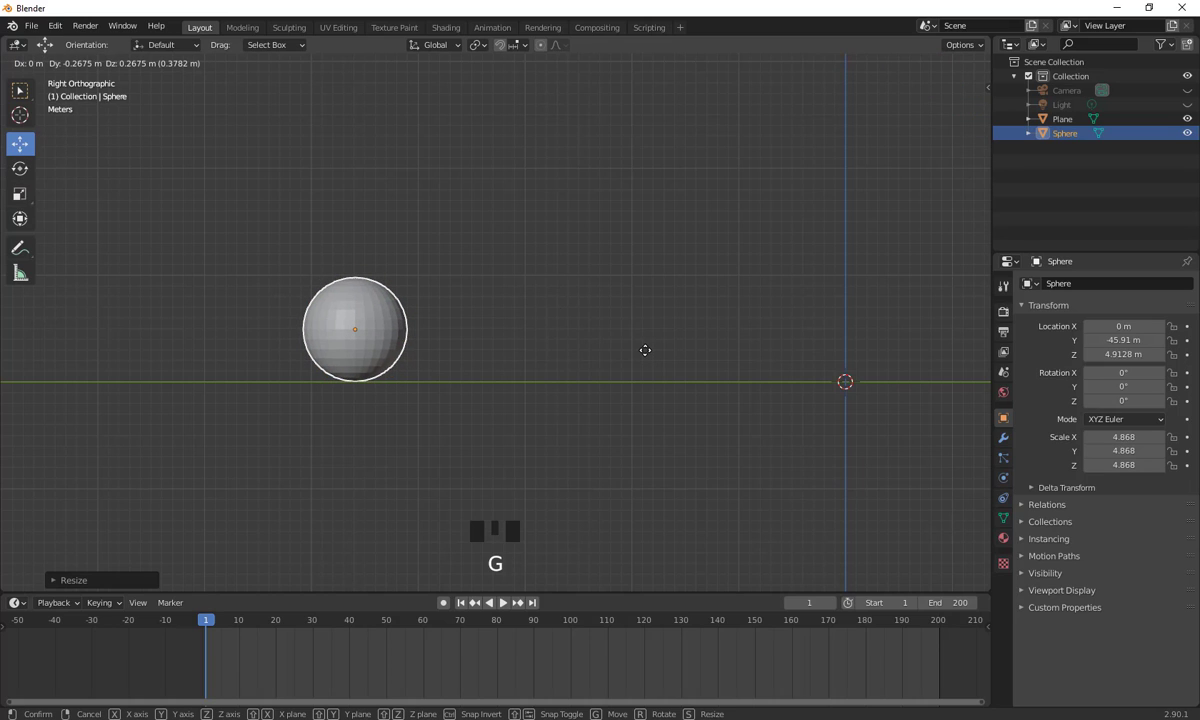
click(645, 350)
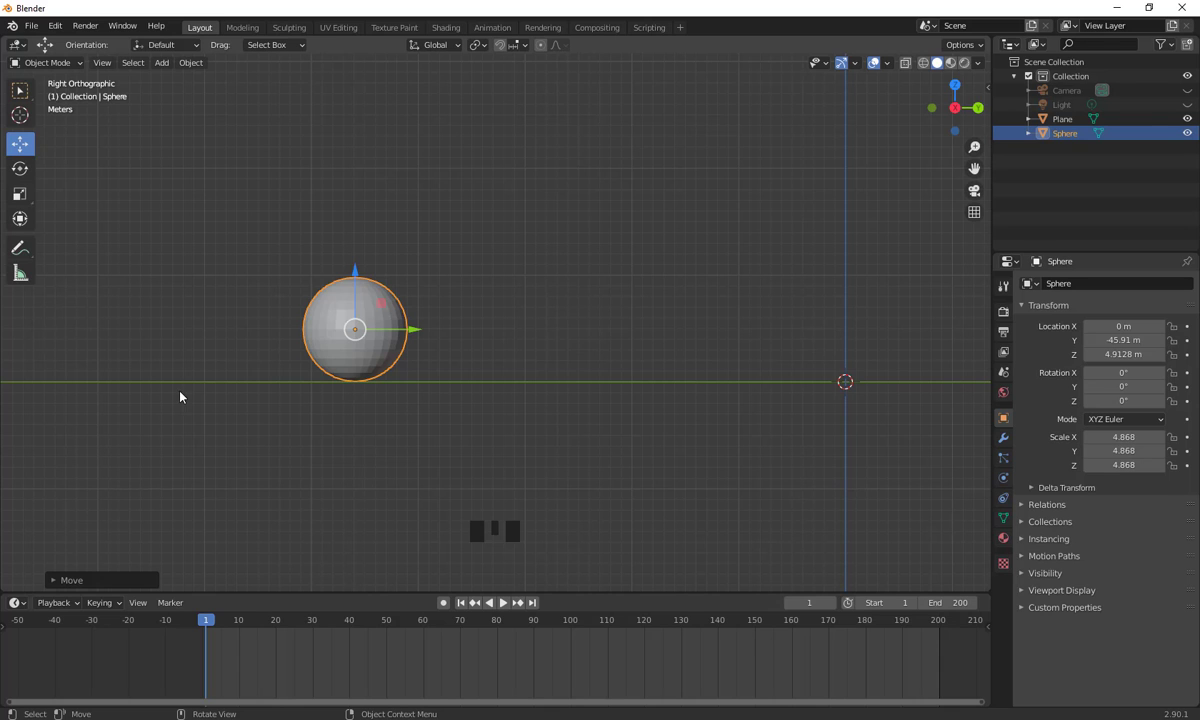
- Check how the sphere rests on the plane in perspective and turn on auto keying
scroll(500, 410, up, 2)
middle_drag(552, 420, 475, 461)
scroll(530, 461, up, 3)
shift+middle_drag(410, 482, 458, 461)
click(388, 355)
click(376, 321)
scroll(560, 490, down, 2)
shift+middle_drag(560, 490, 525, 496)
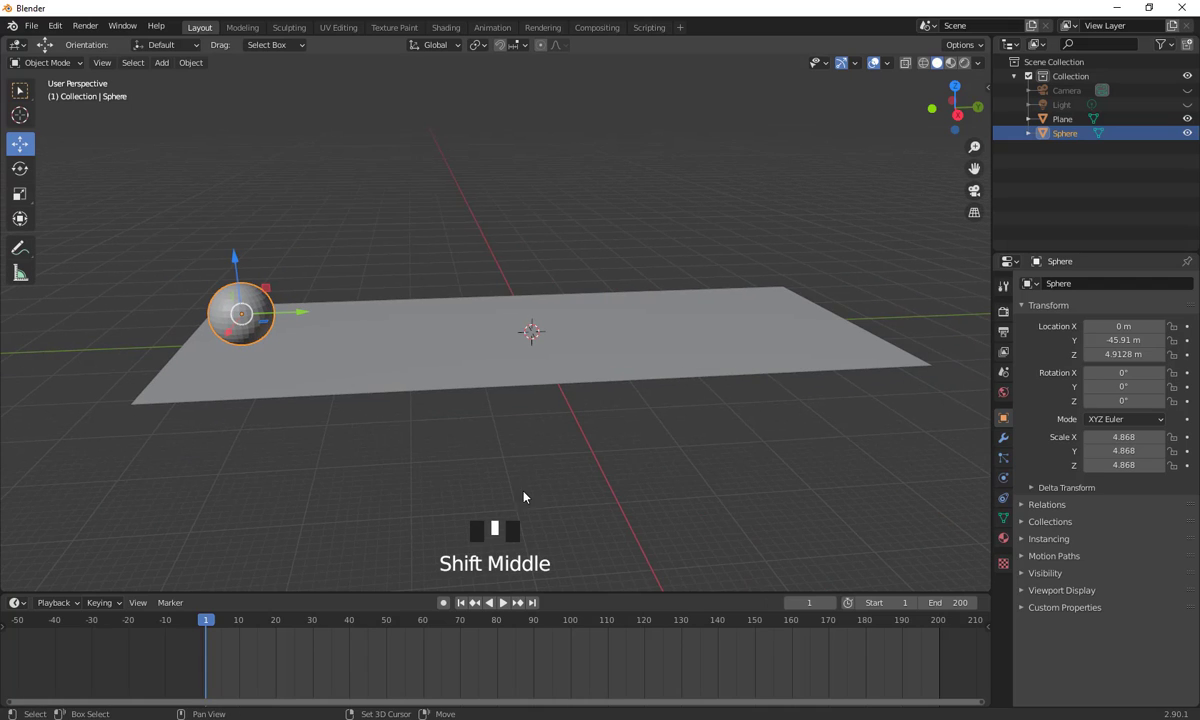
click(444, 603)
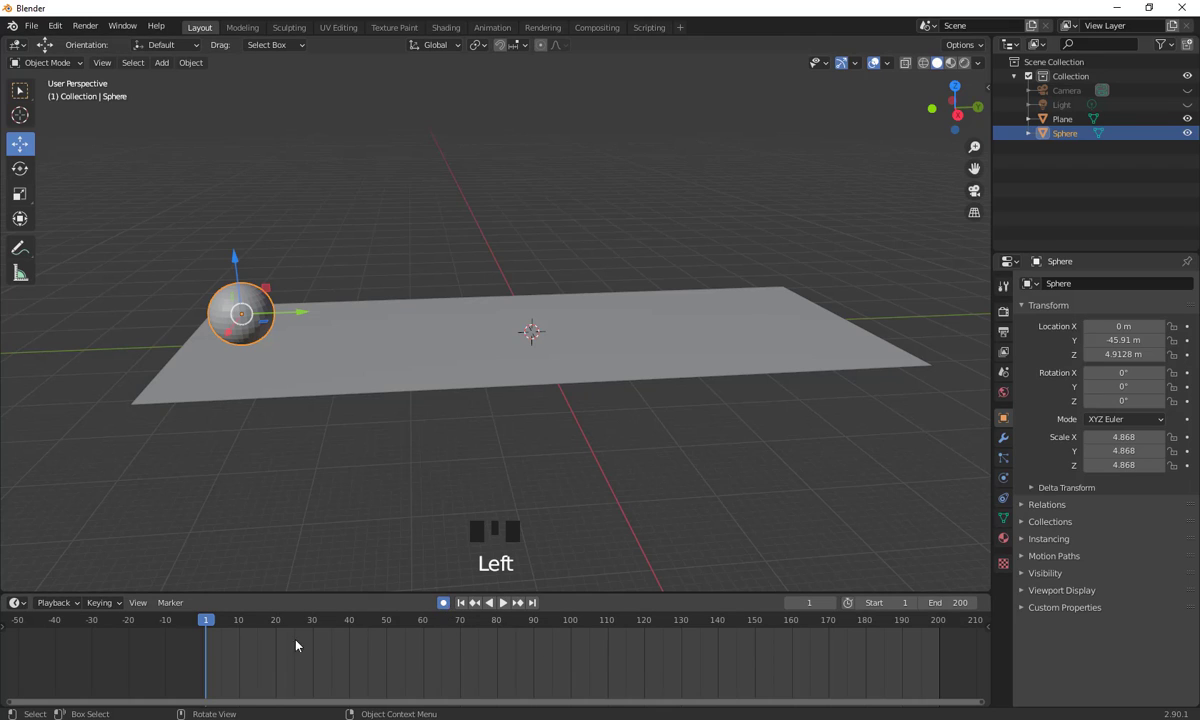
- Raise the sphere above the plane and set its Z location to 50 m at frame 1
drag(235, 257, 237, 54)
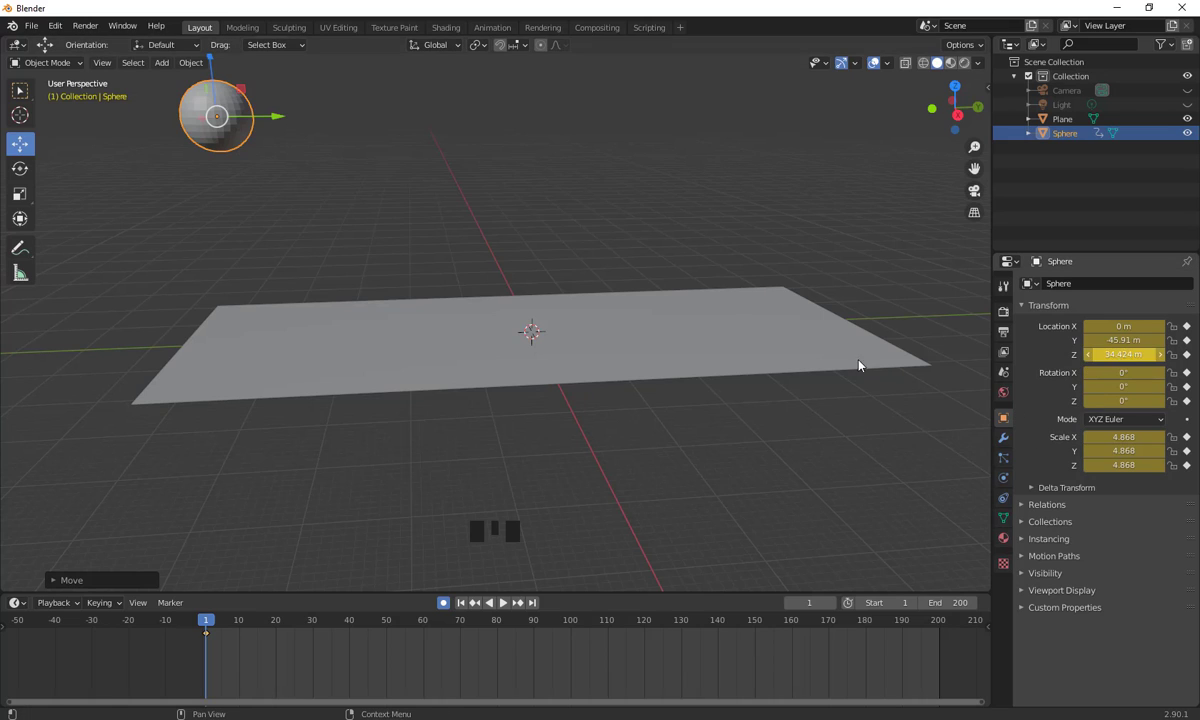
click(1141, 356)
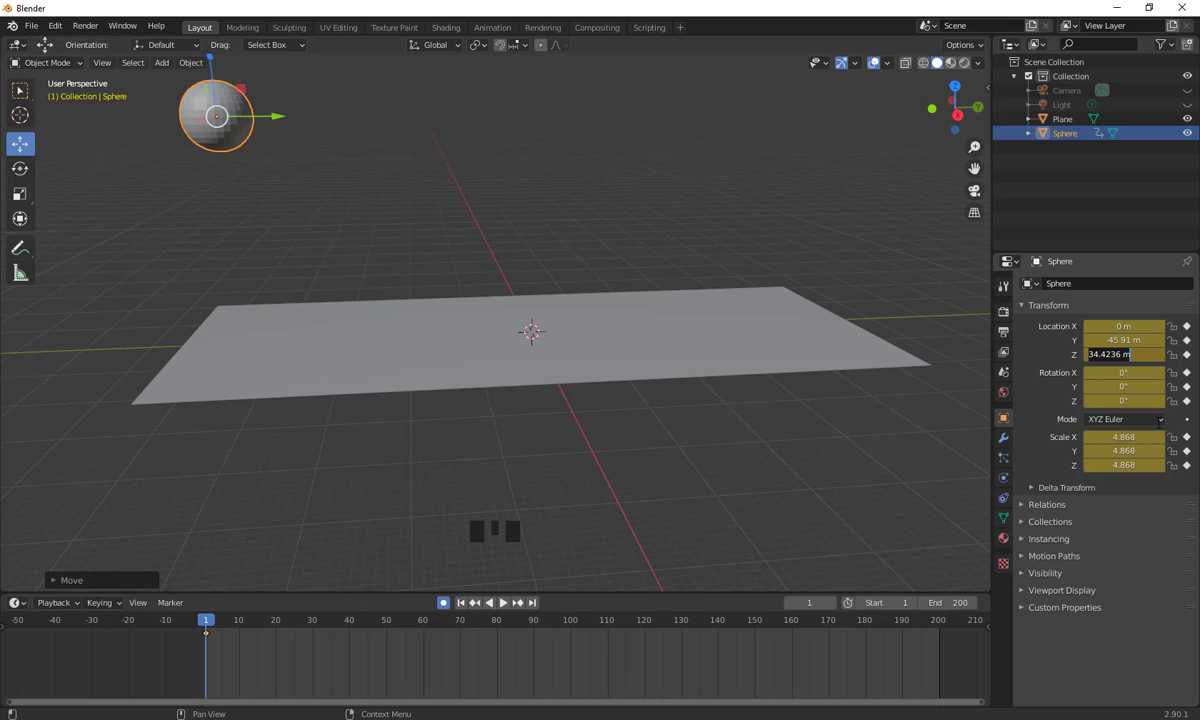
text(50)
key(Return)
scroll(595, 340, down, 3)
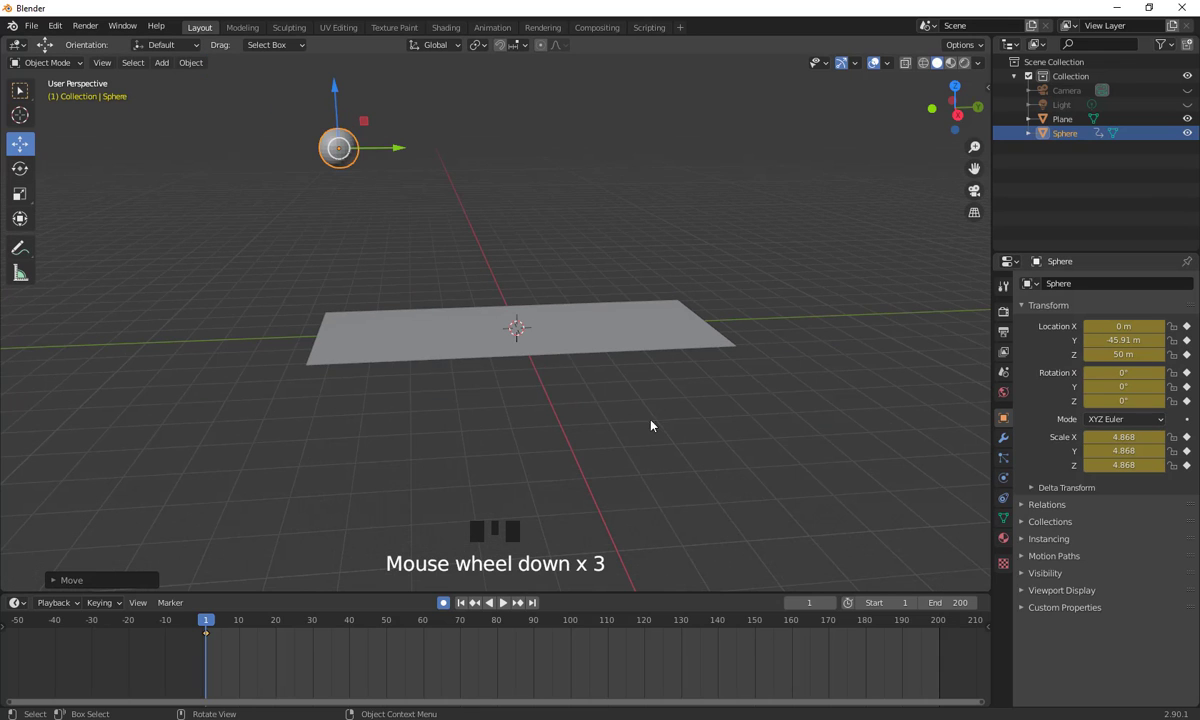
shift+middle_drag(721, 458, 605, 501)
scroll(662, 478, up, 2)
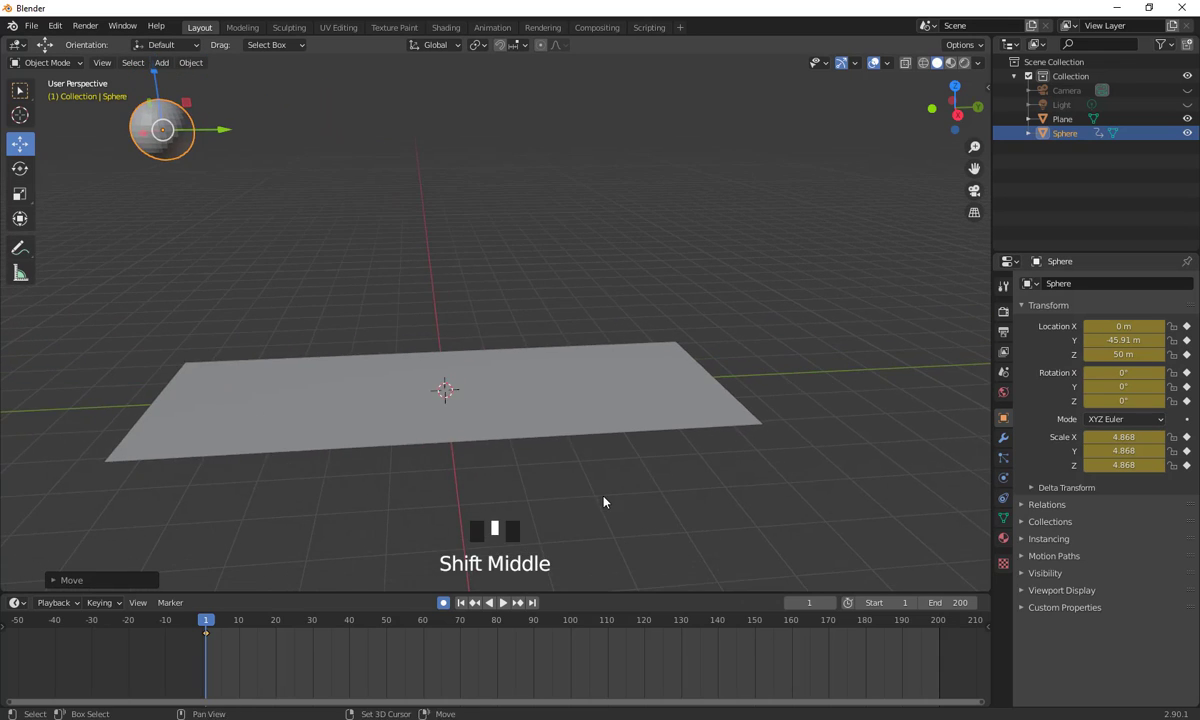
middle_drag(528, 527, 609, 504)
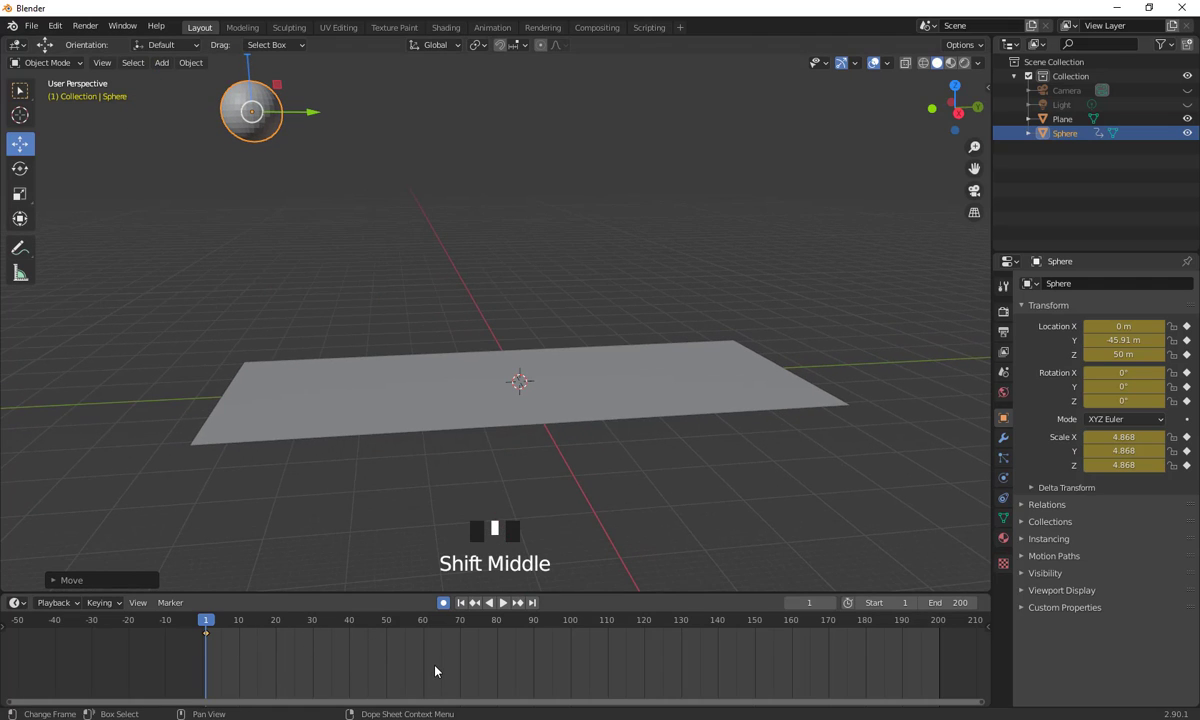
- Adjust the timeline's visible range to show frames from about -10 to 200
ctrl+scroll(435, 671, down, 3)
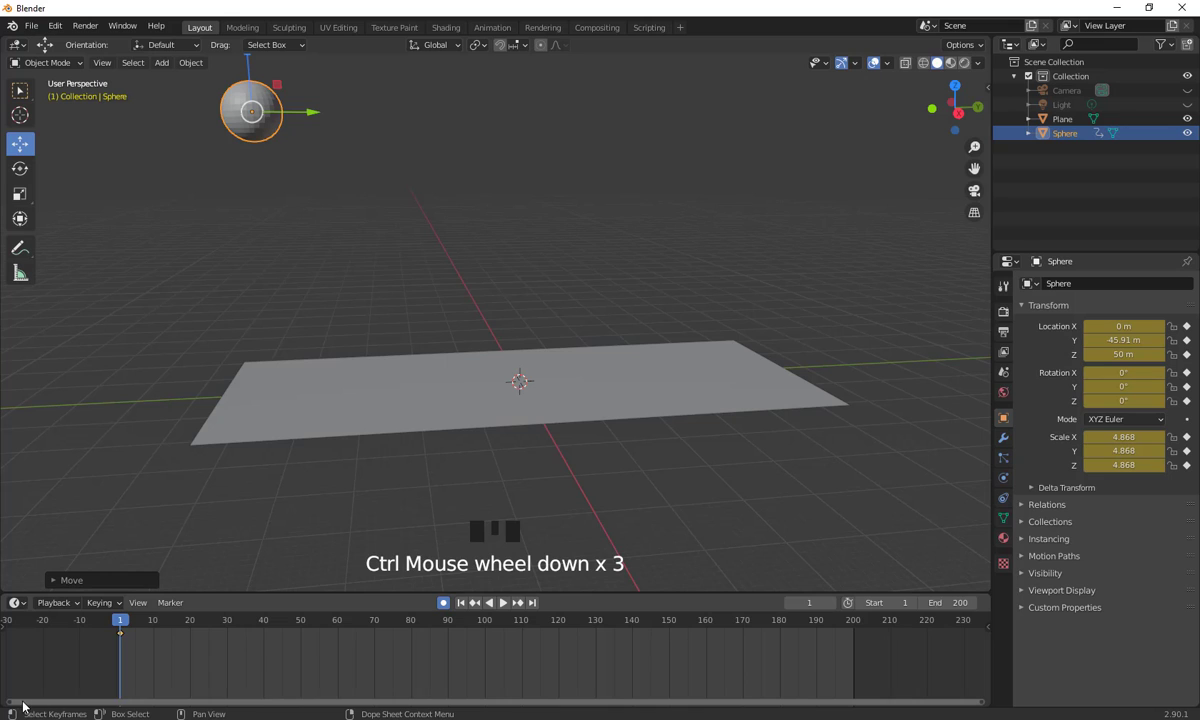
drag(10, 703, 210, 713)
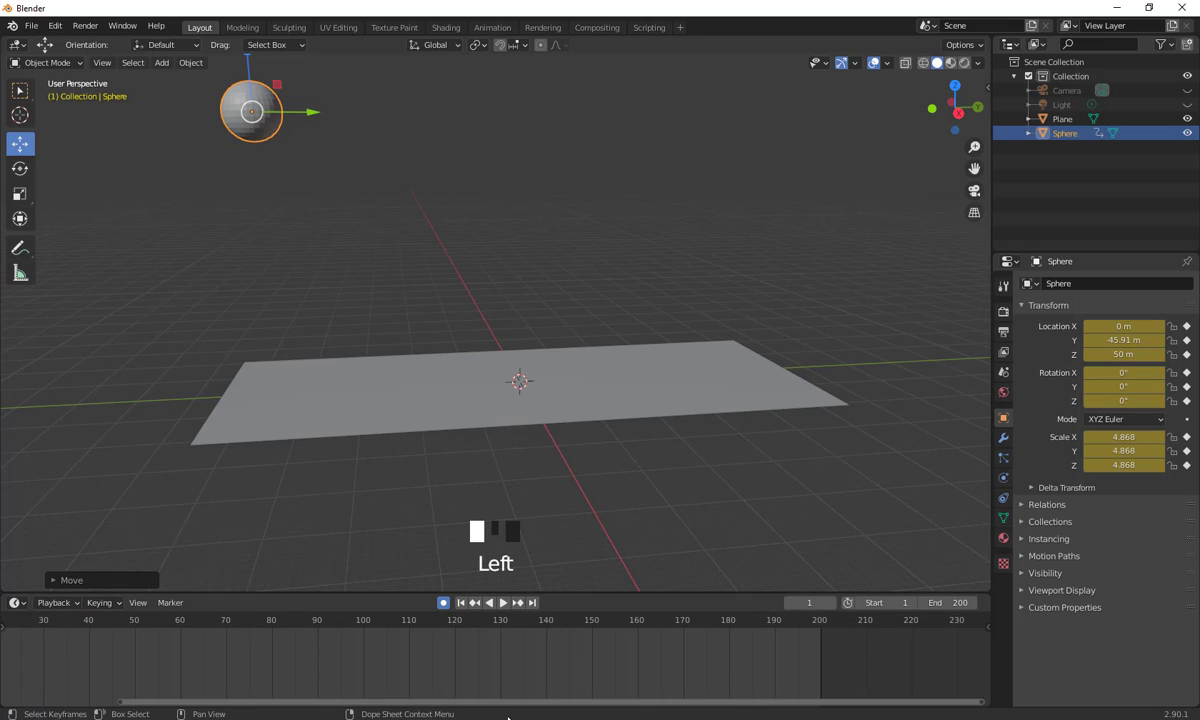
drag(522, 703, 389, 707)
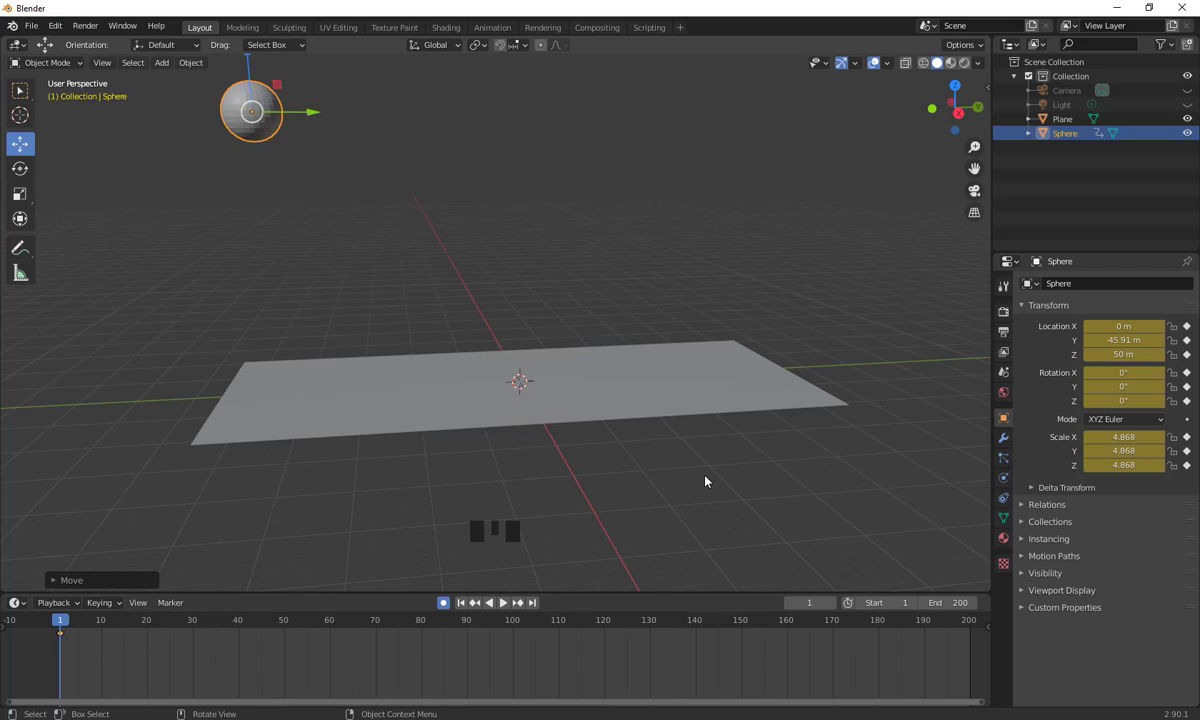
- Undo the sphere's upward move and its Z location change
click(158, 661)
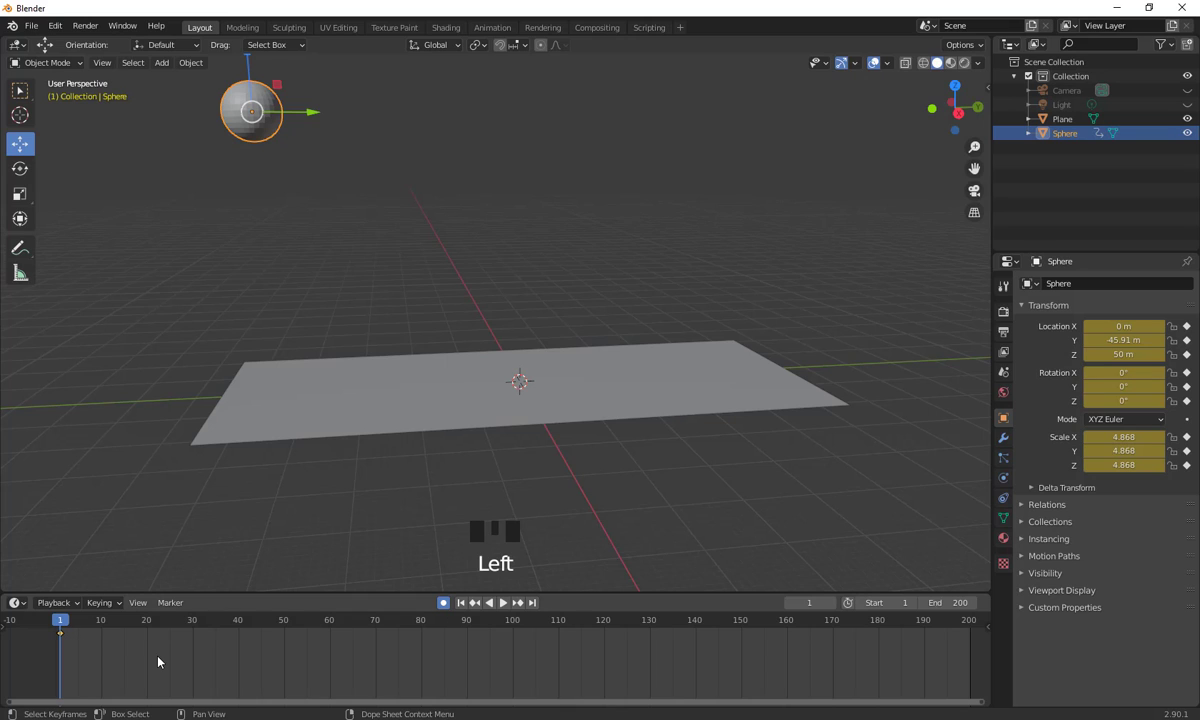
key(ctrl+z)
key(ctrl+z)
key(ctrl+z)
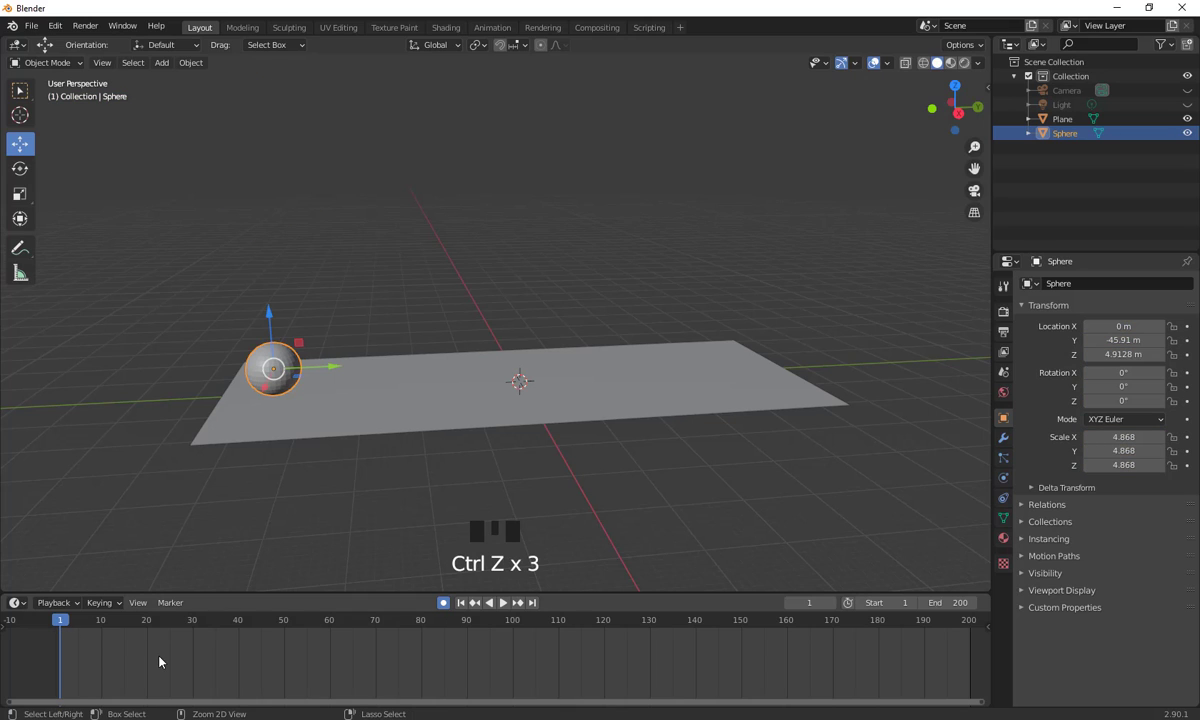
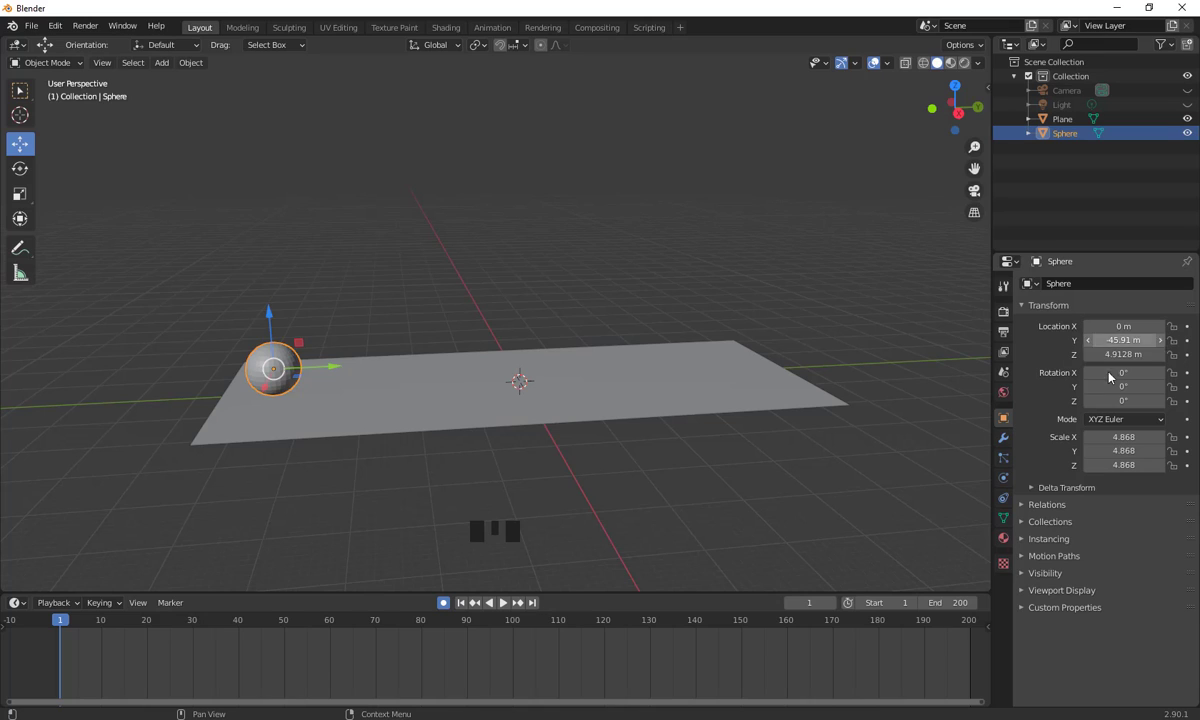
- Apply all transforms to the sphere
click(191, 63)
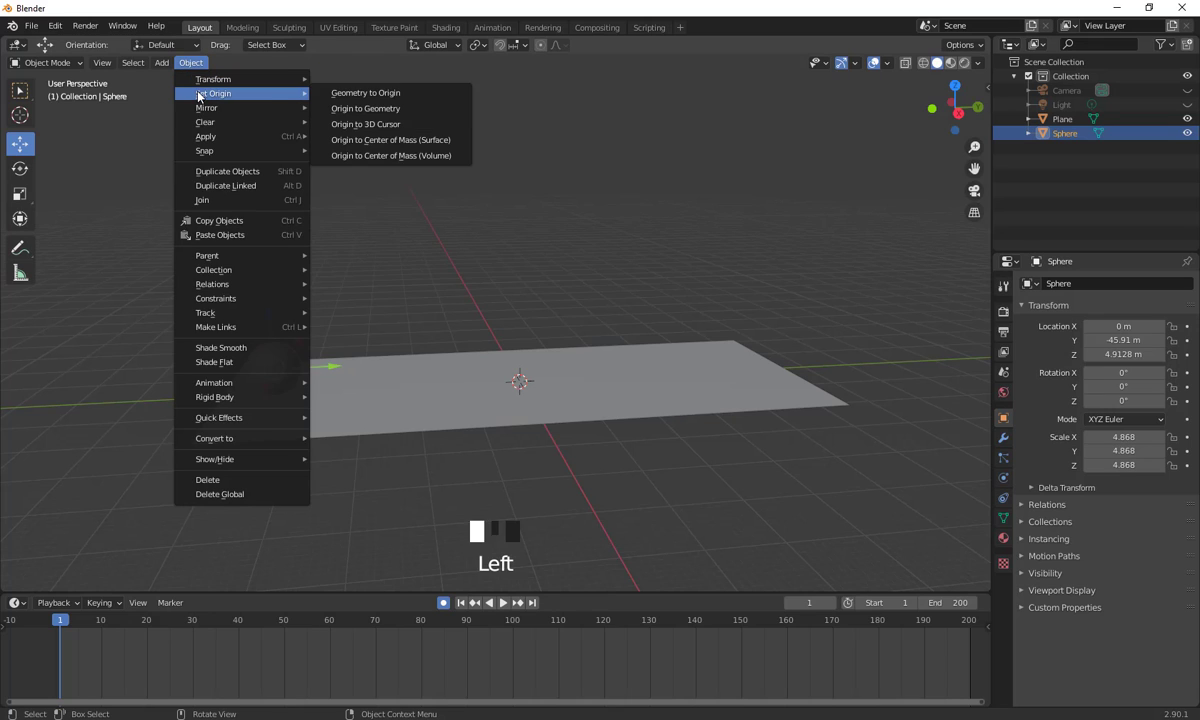
mouse_move(215, 137)
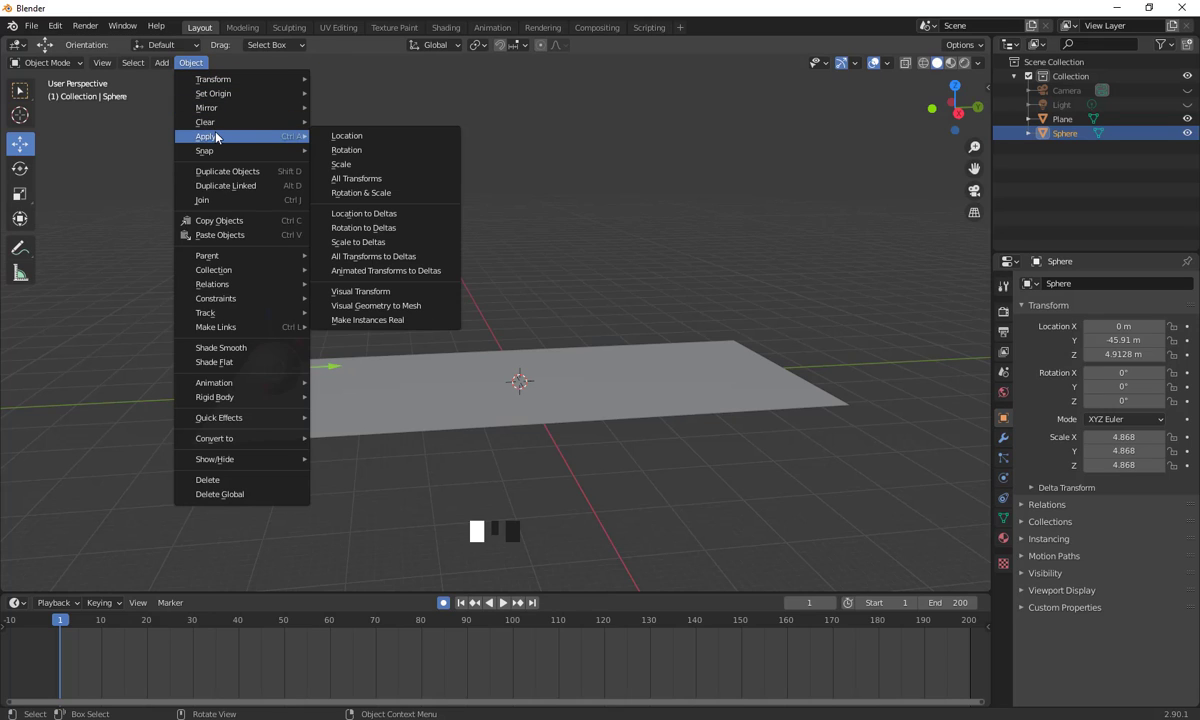
click(368, 179)
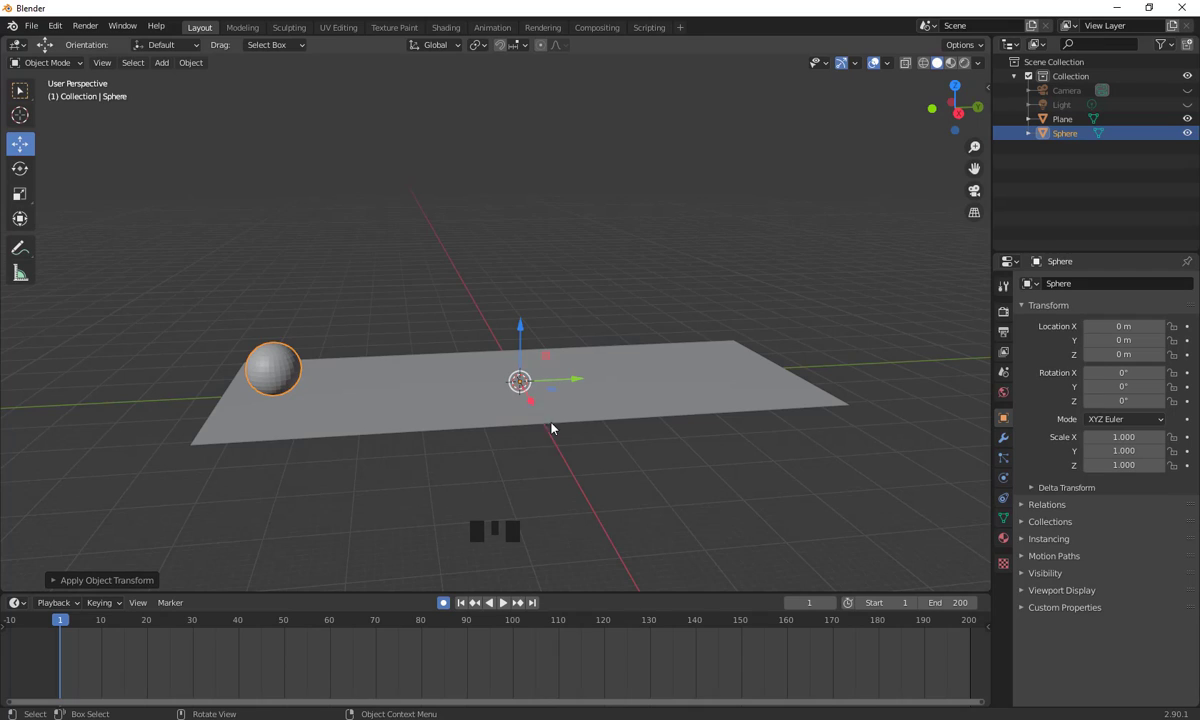
- Set the sphere's Z location to 50 m and keyframe only that value at frame 1
click(1118, 354)
text(50)
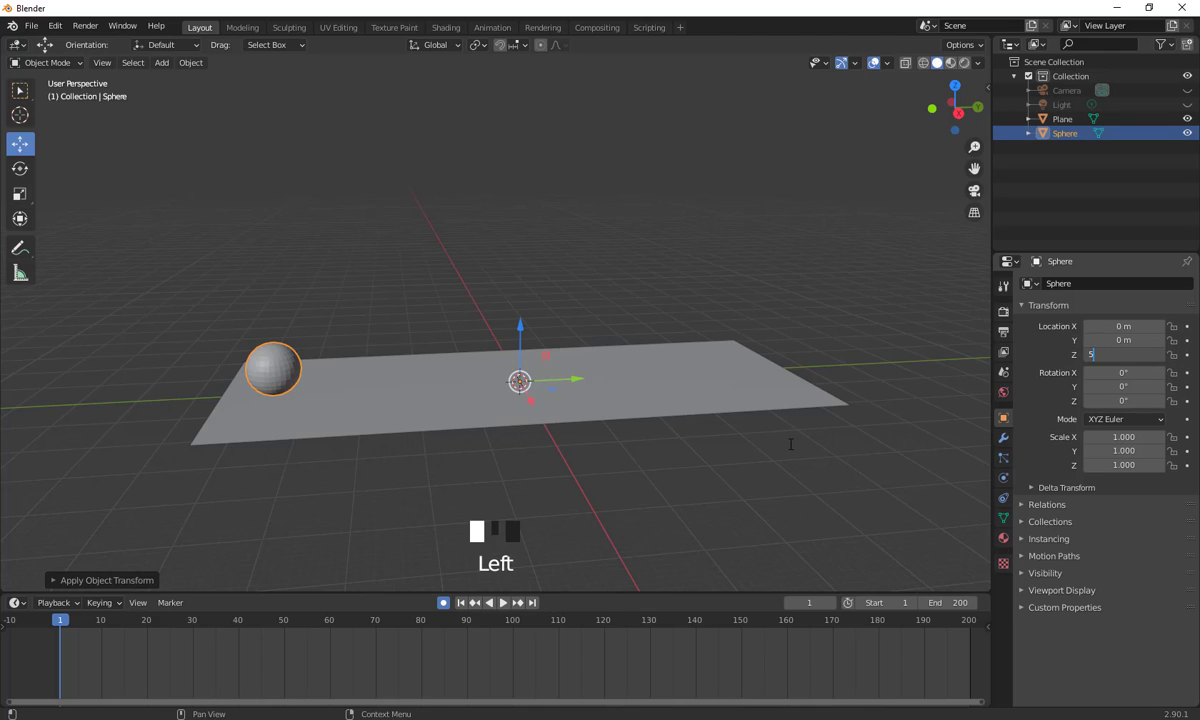
key(Return)
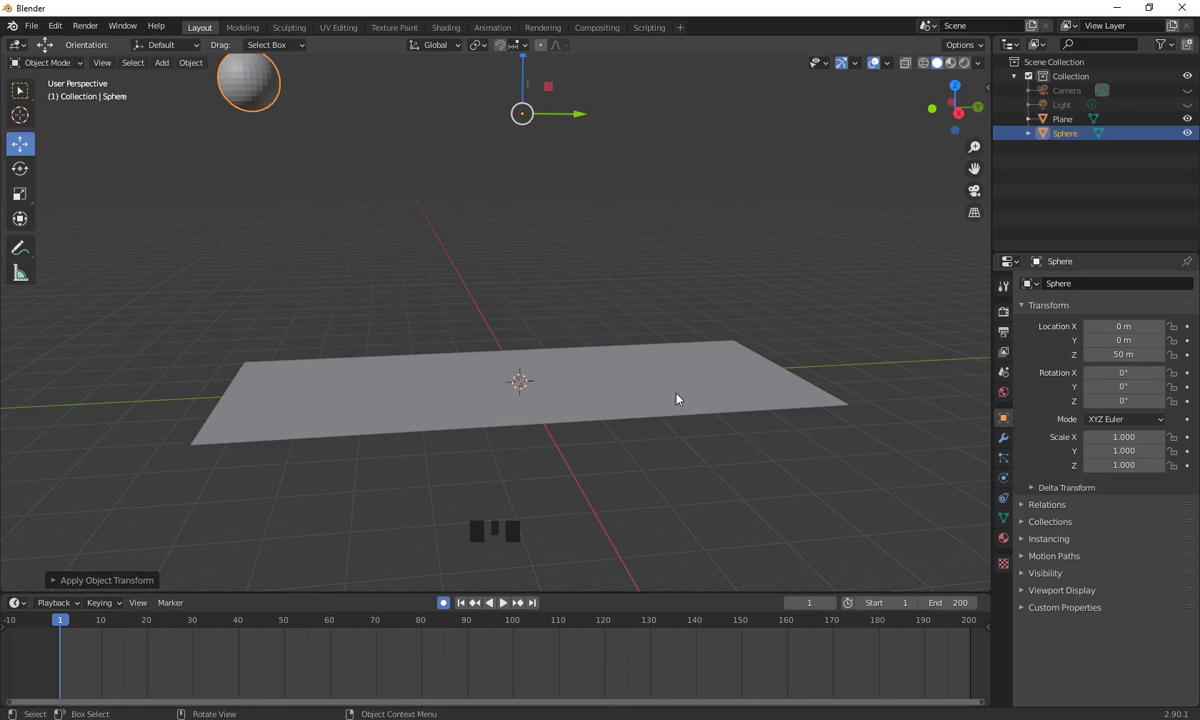
click(1187, 355)
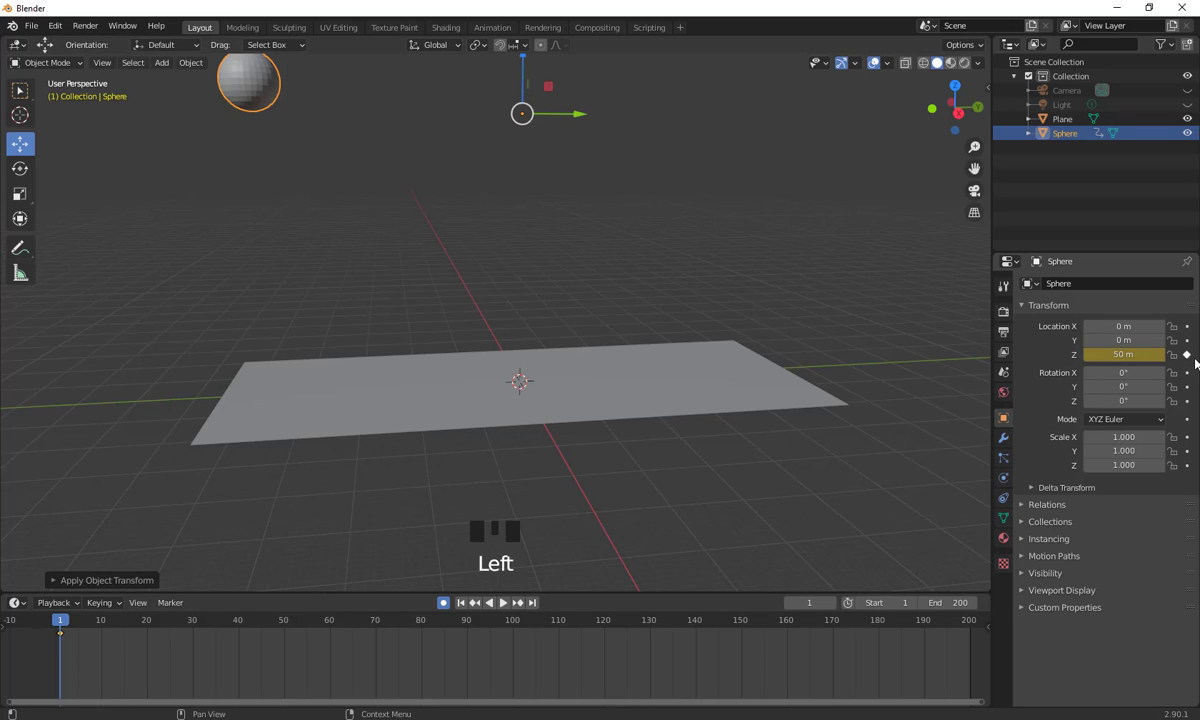
- Auto-key the sphere's Z location at 0 m on frame 10
drag(60, 638, 103, 659)
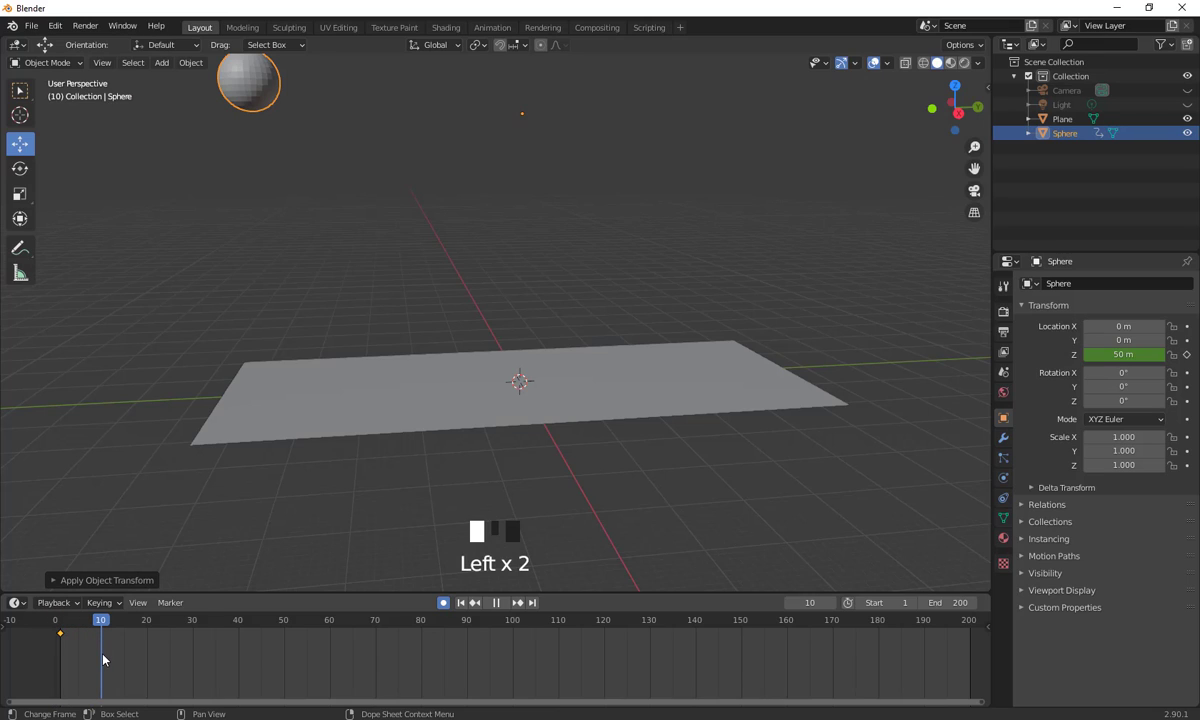
drag(103, 659, 103, 659)
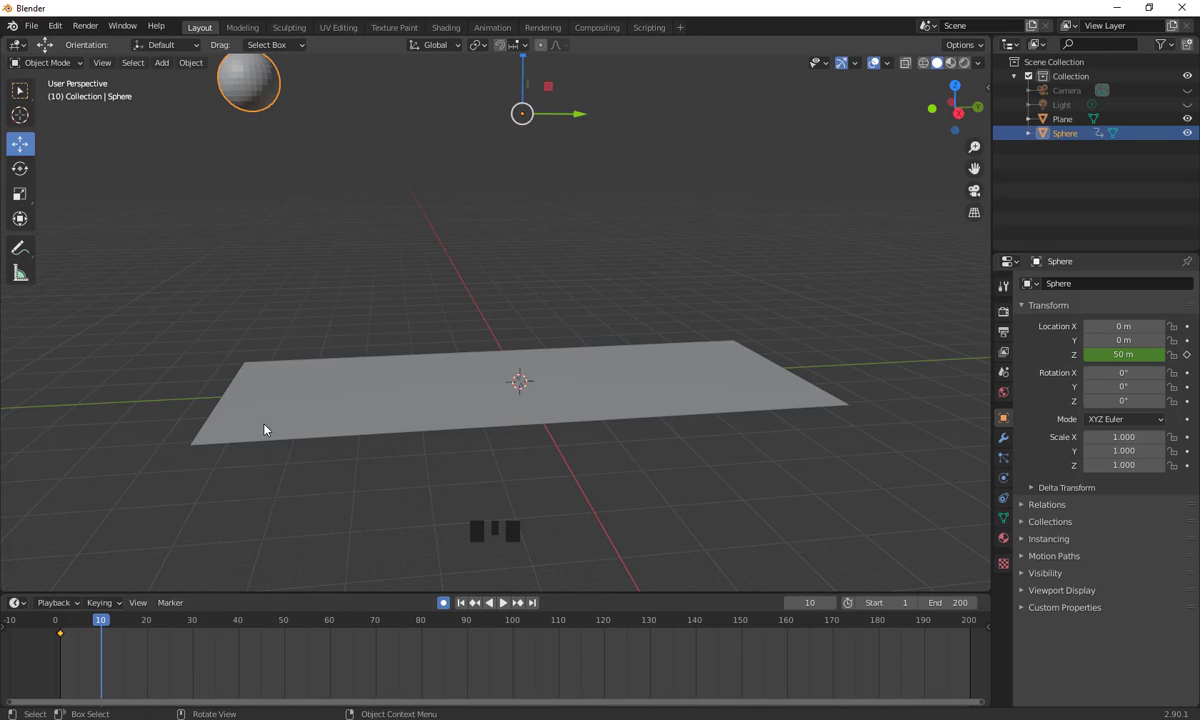
click(1115, 354)
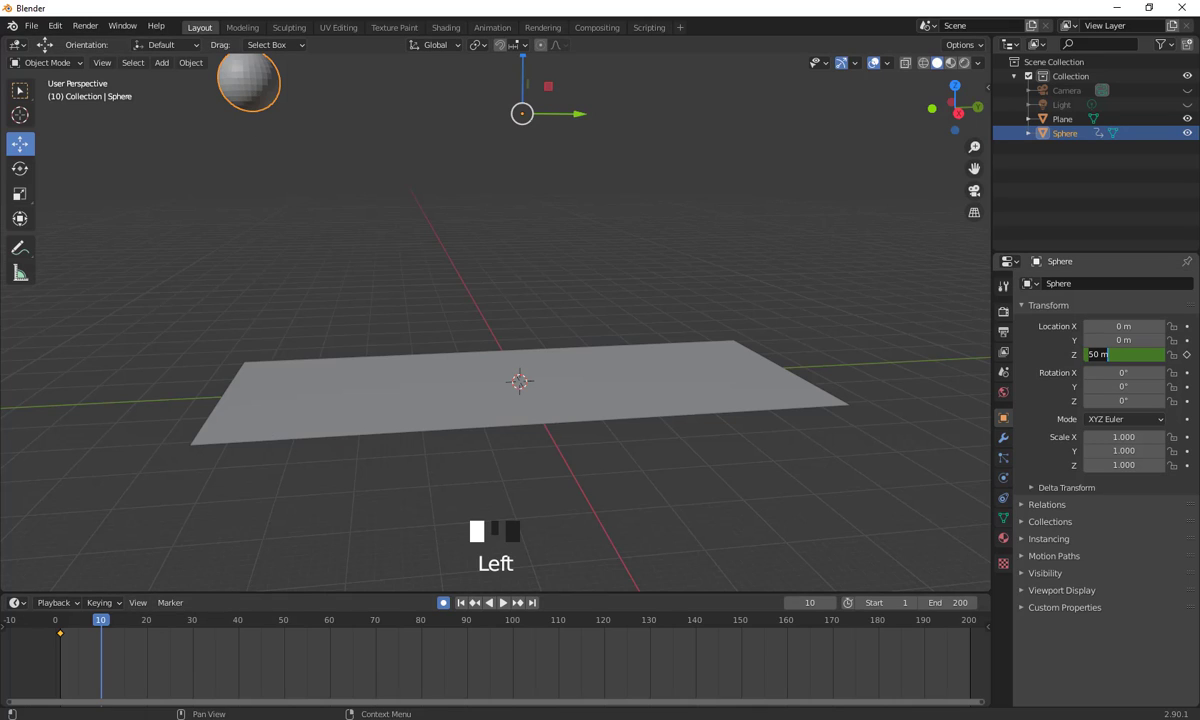
text(0)
key(Return)
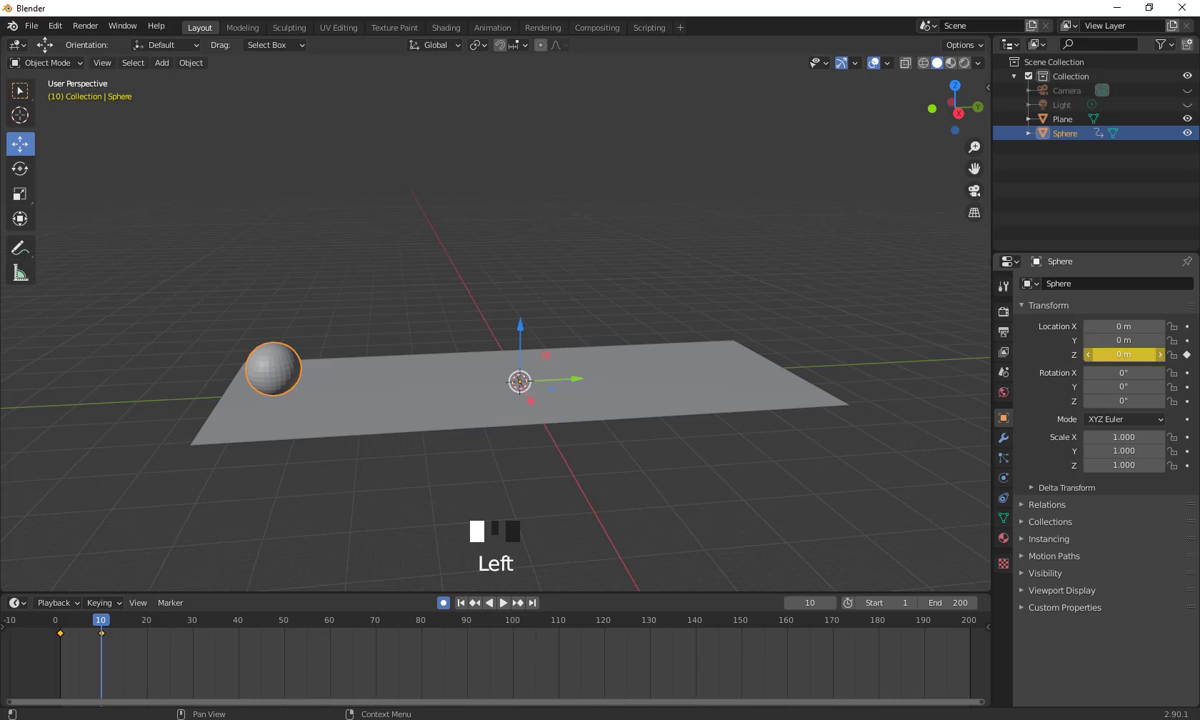
- Auto-key the sphere's Z location at 45 m on frame 20 and at 0 m on frame 30
drag(101, 645, 140, 675)
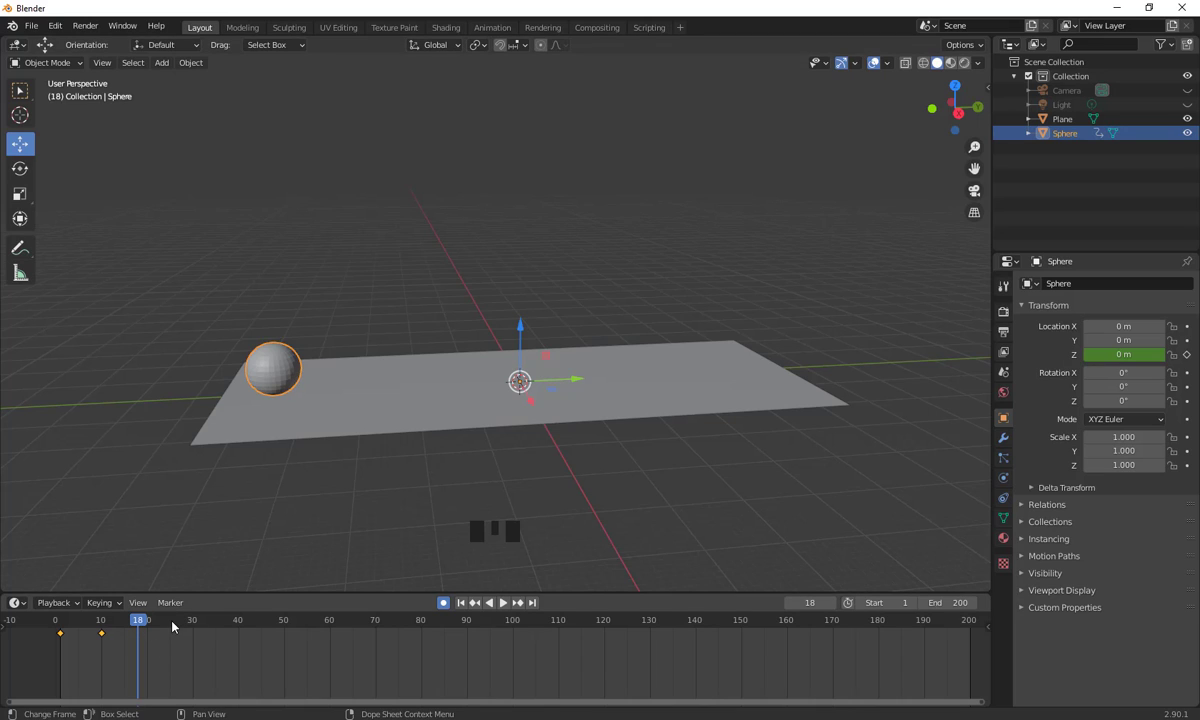
drag(145, 621, 147, 622)
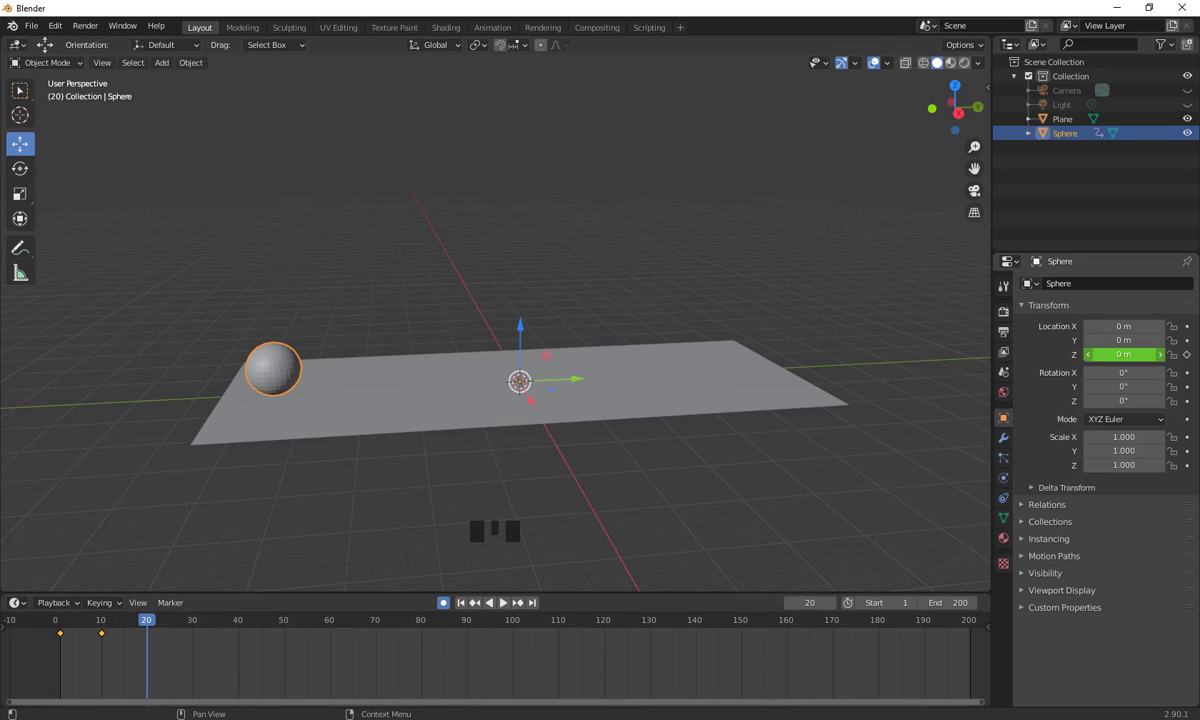
click(1124, 354)
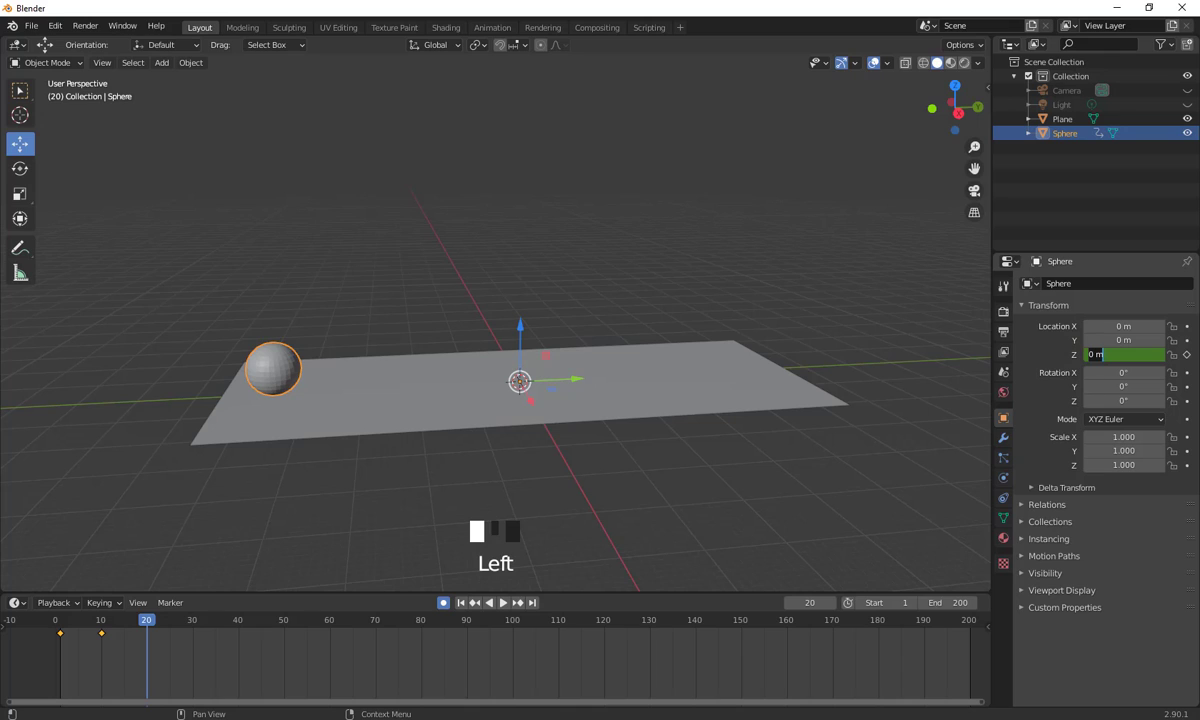
text(45)
key(Return)
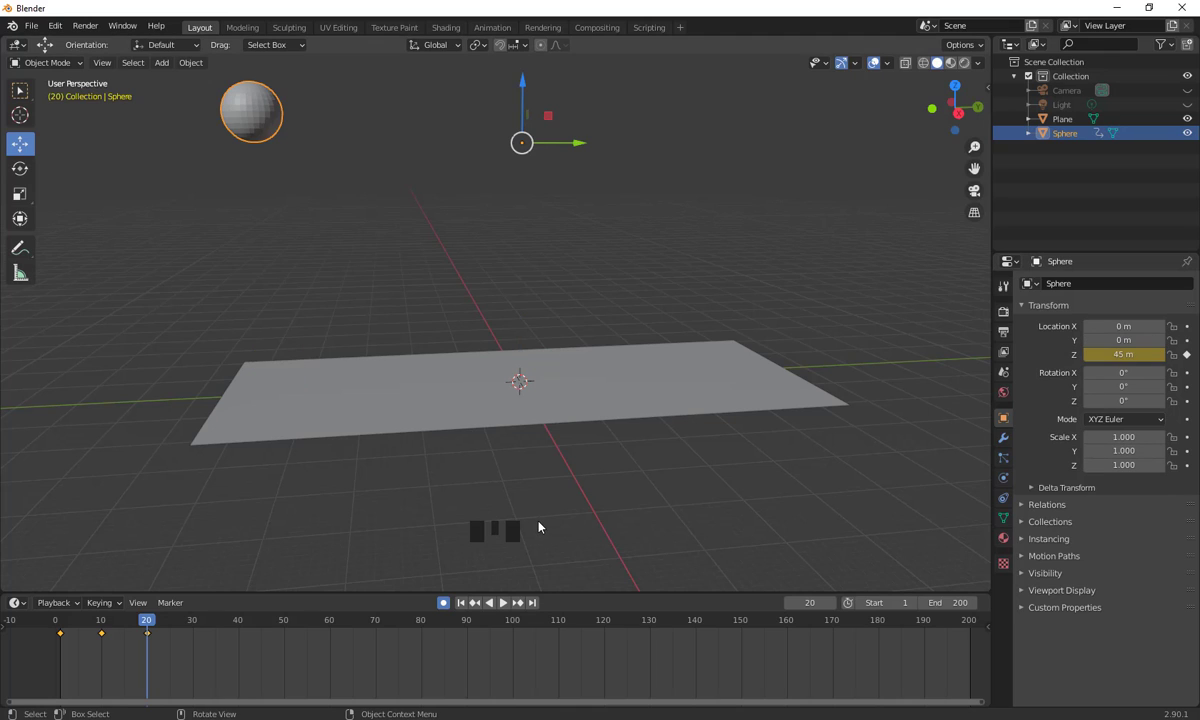
drag(150, 622, 193, 667)
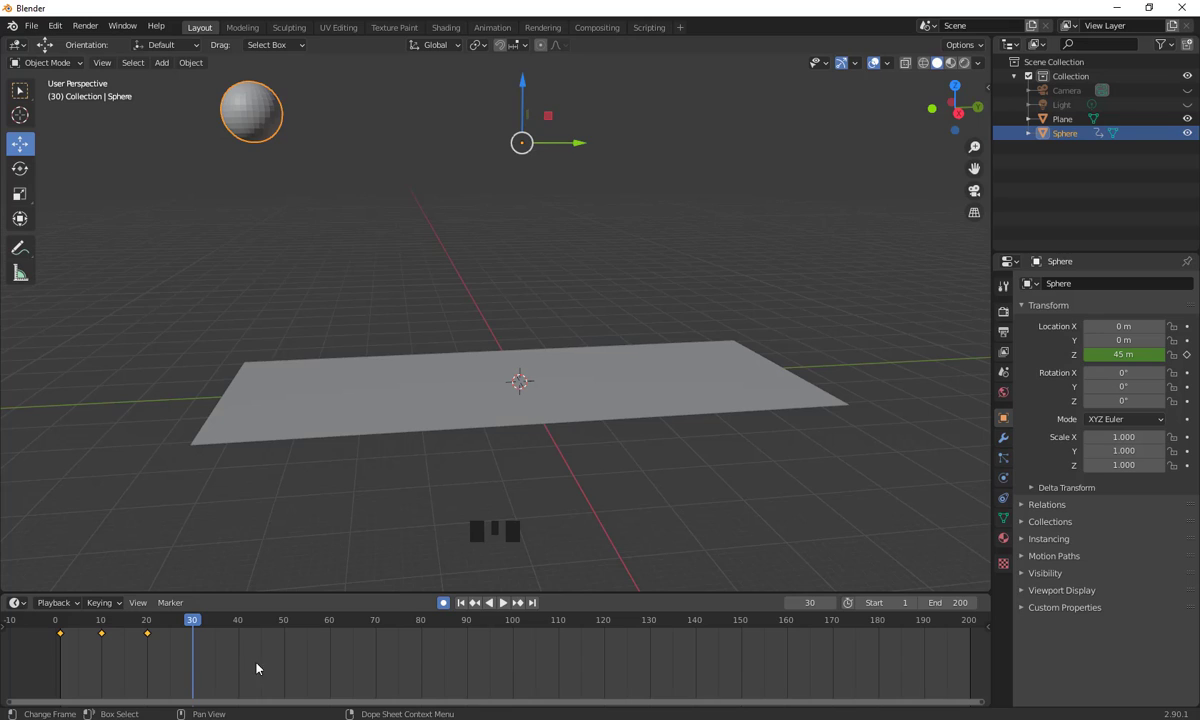
click(1127, 354)
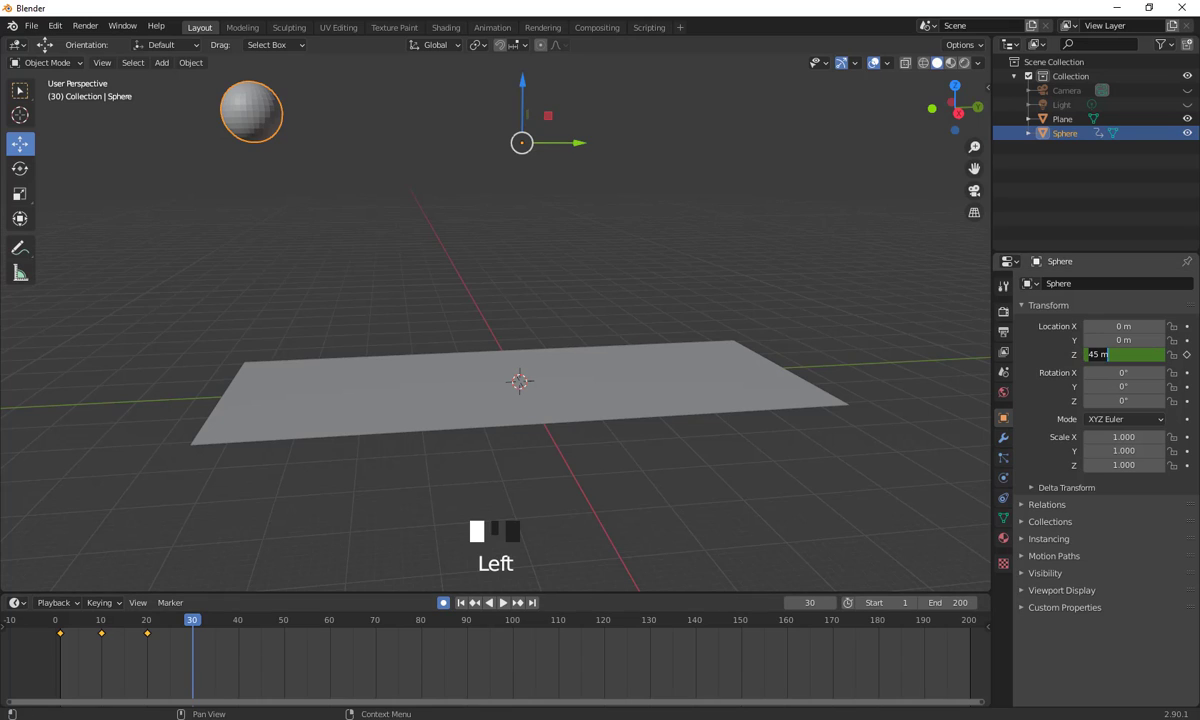
text(0)
key(Return)
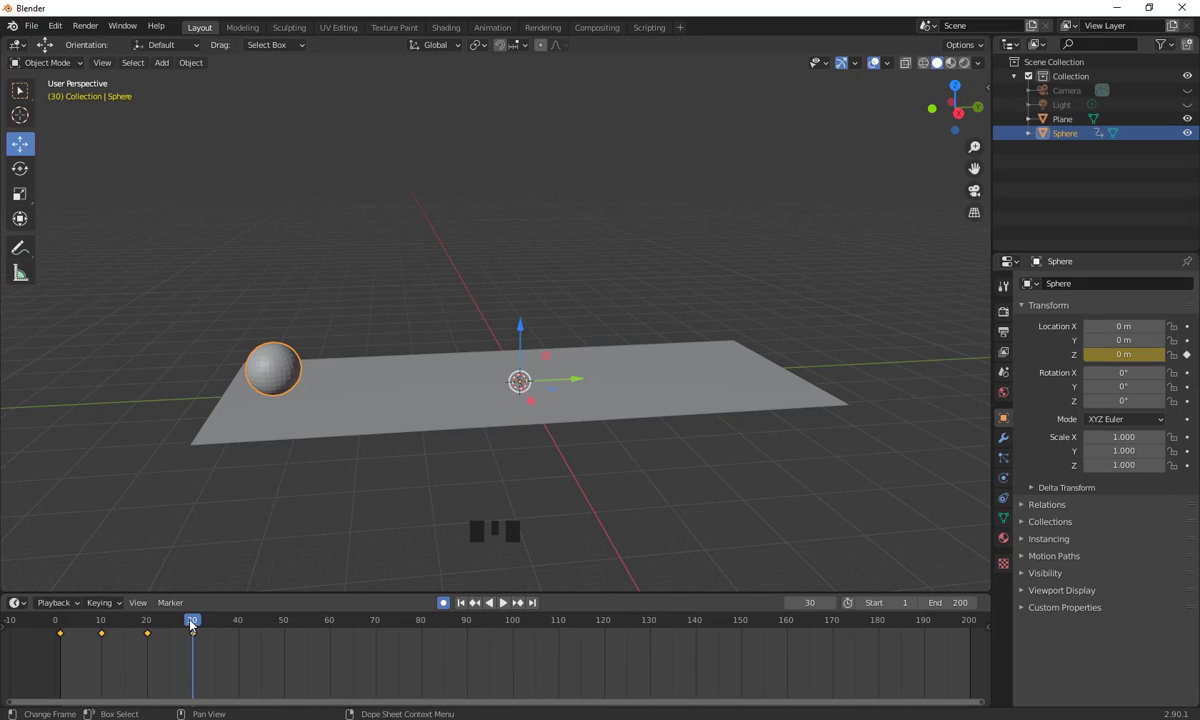
- Auto-key the sphere's Z location at 40 m on frame 40 and at 0 m on frame 50
drag(208, 636, 240, 655)
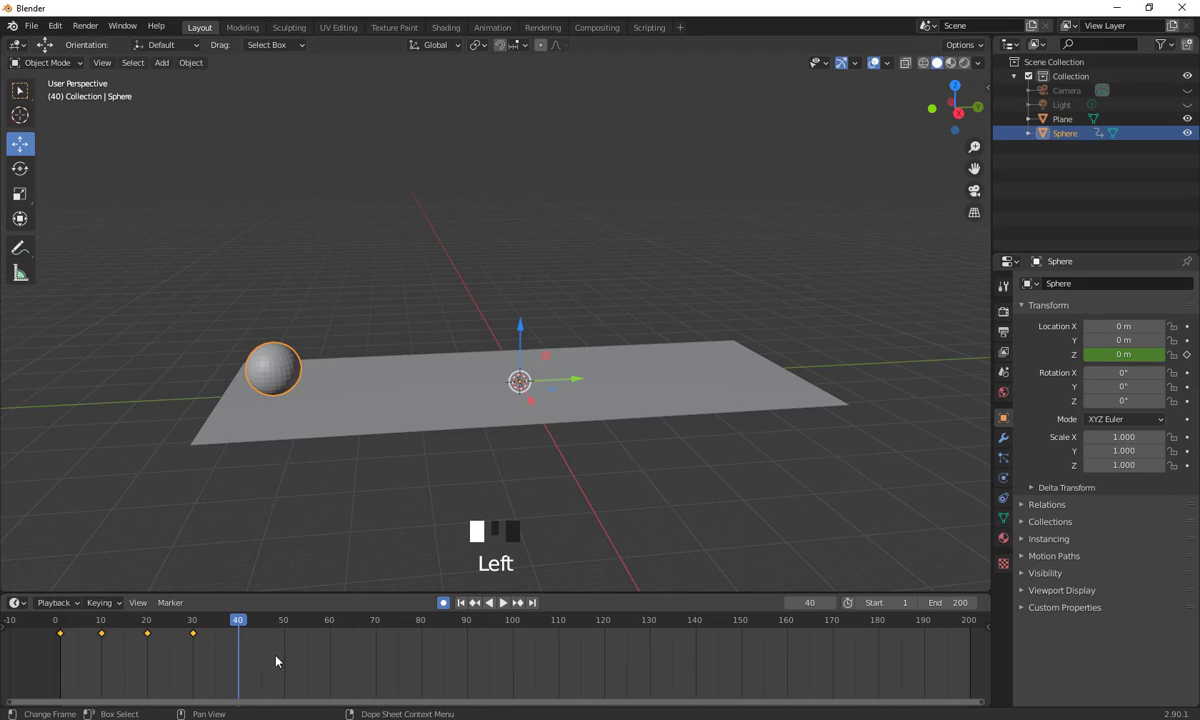
click(1124, 354)
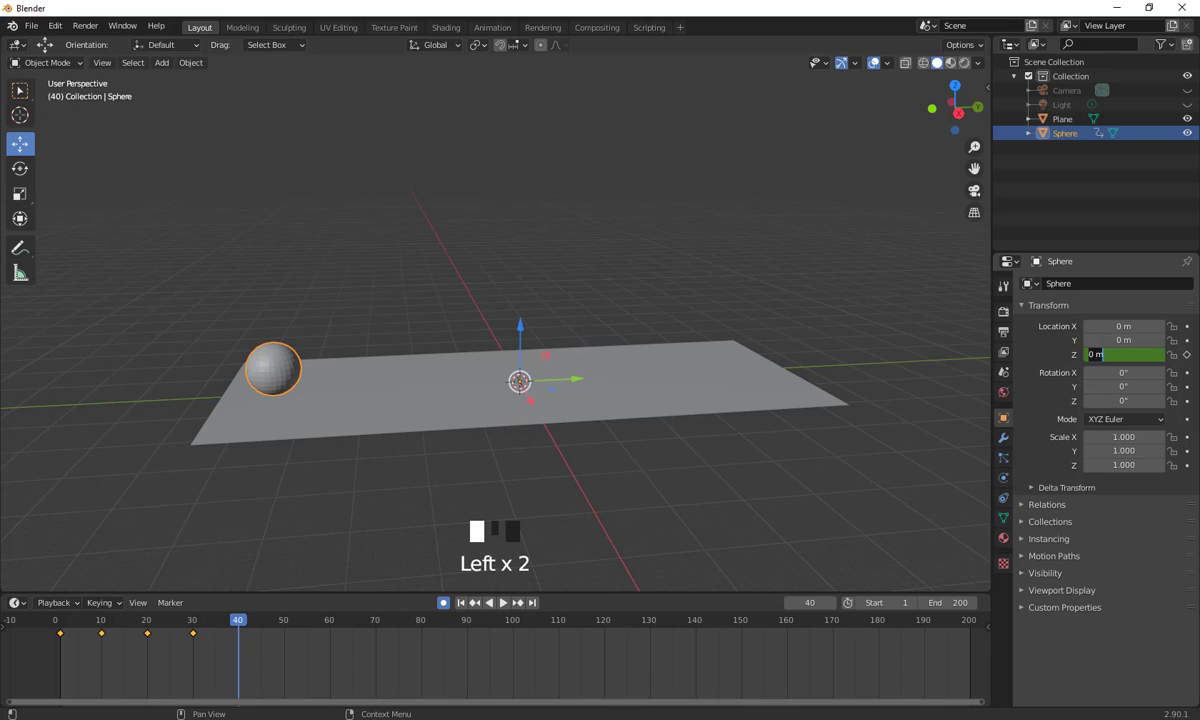
text(40)
key(Return)
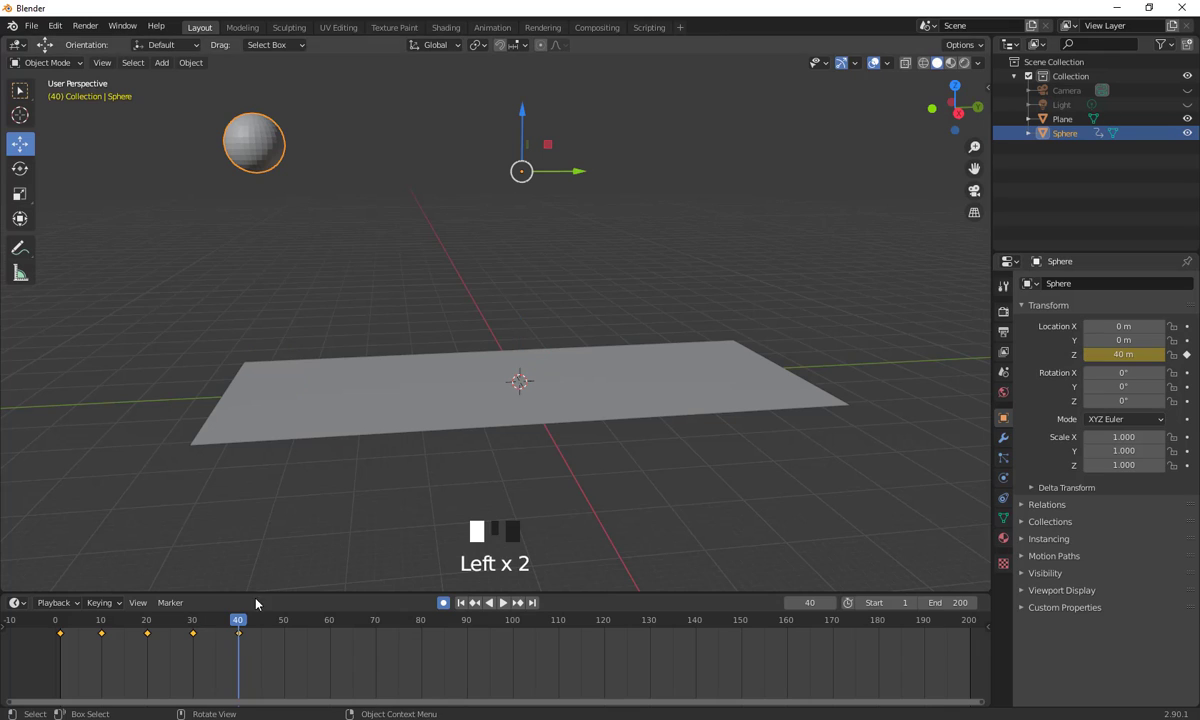
click(249, 633)
drag(251, 633, 287, 651)
double_click(1124, 354)
text(0)
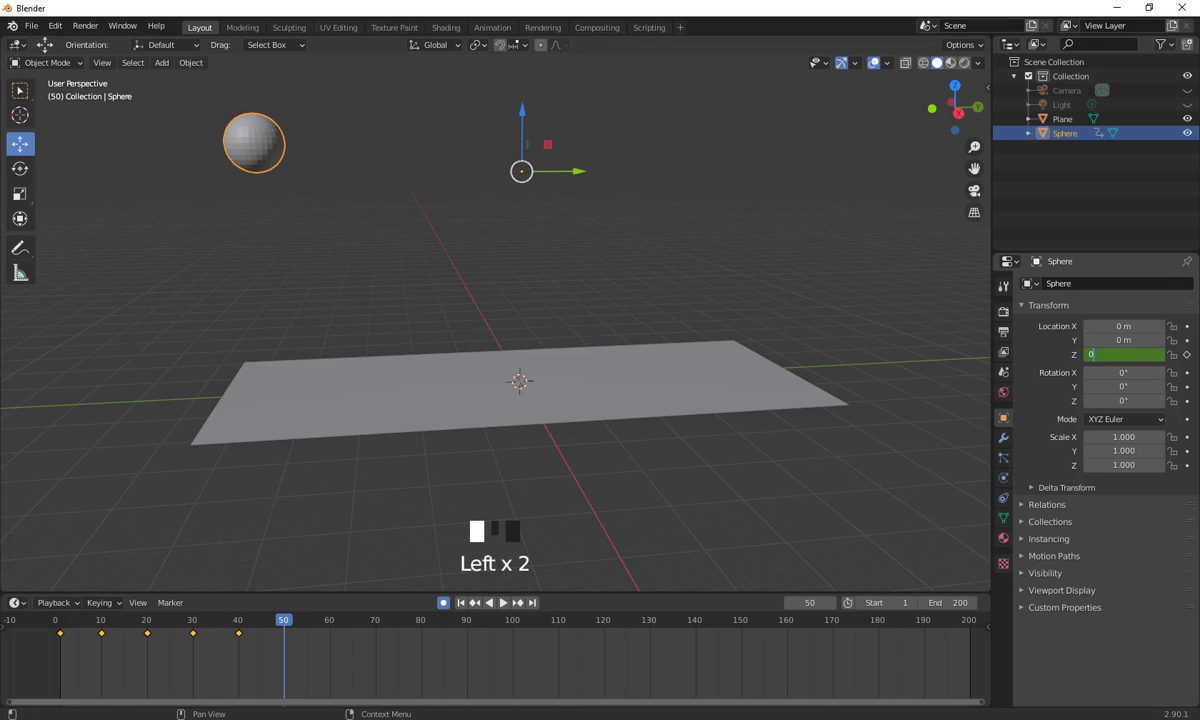
key(Return)
- Auto-key the sphere's Z location at 35 m on frame 60 and at 0 m on frame 70
drag(330, 636, 330, 651)
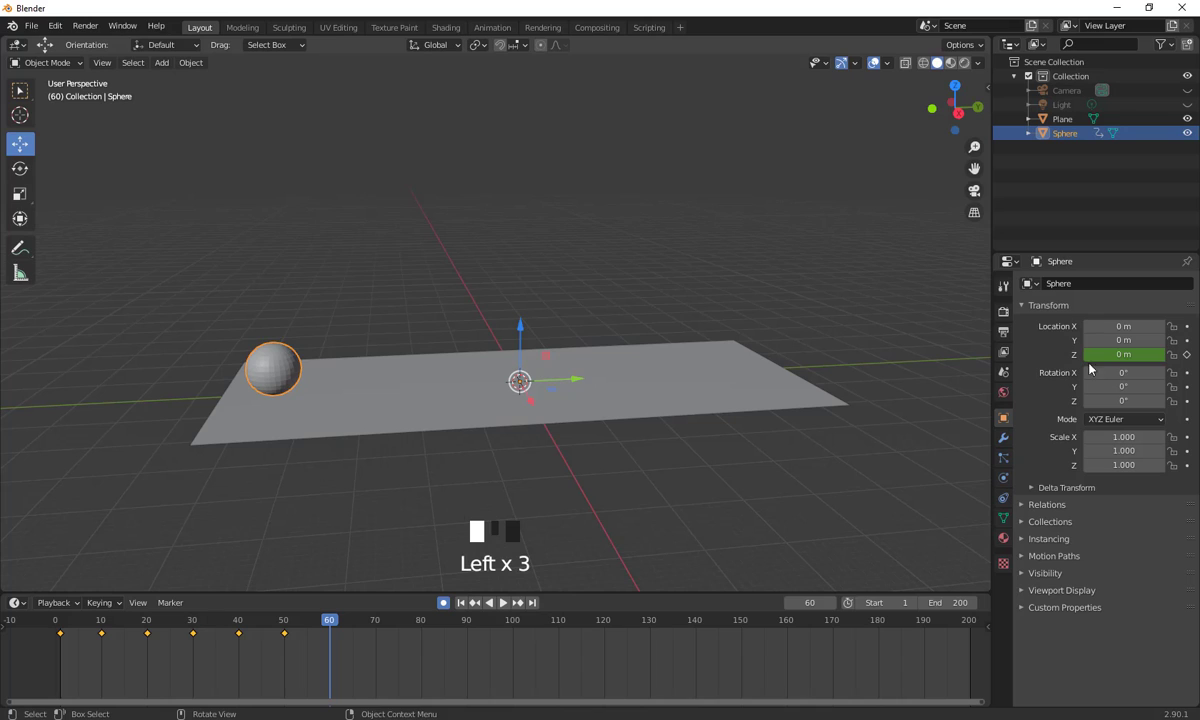
click(1124, 354)
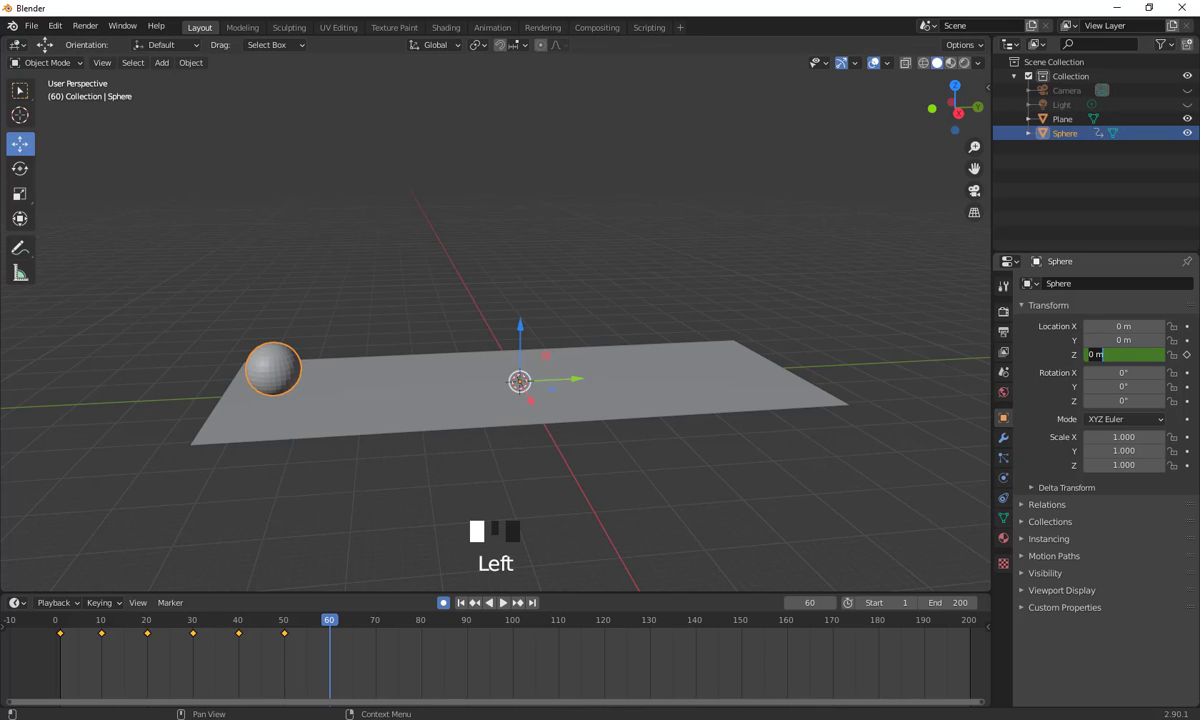
text(35)
key(Return)
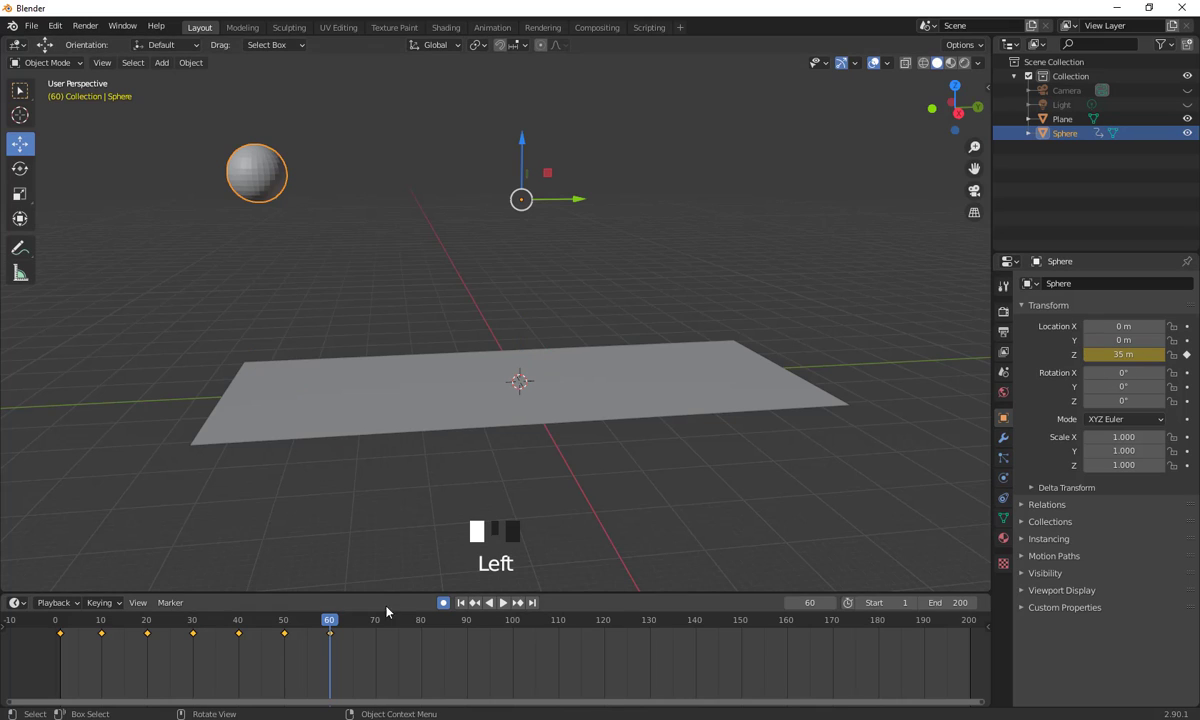
drag(357, 645, 375, 645)
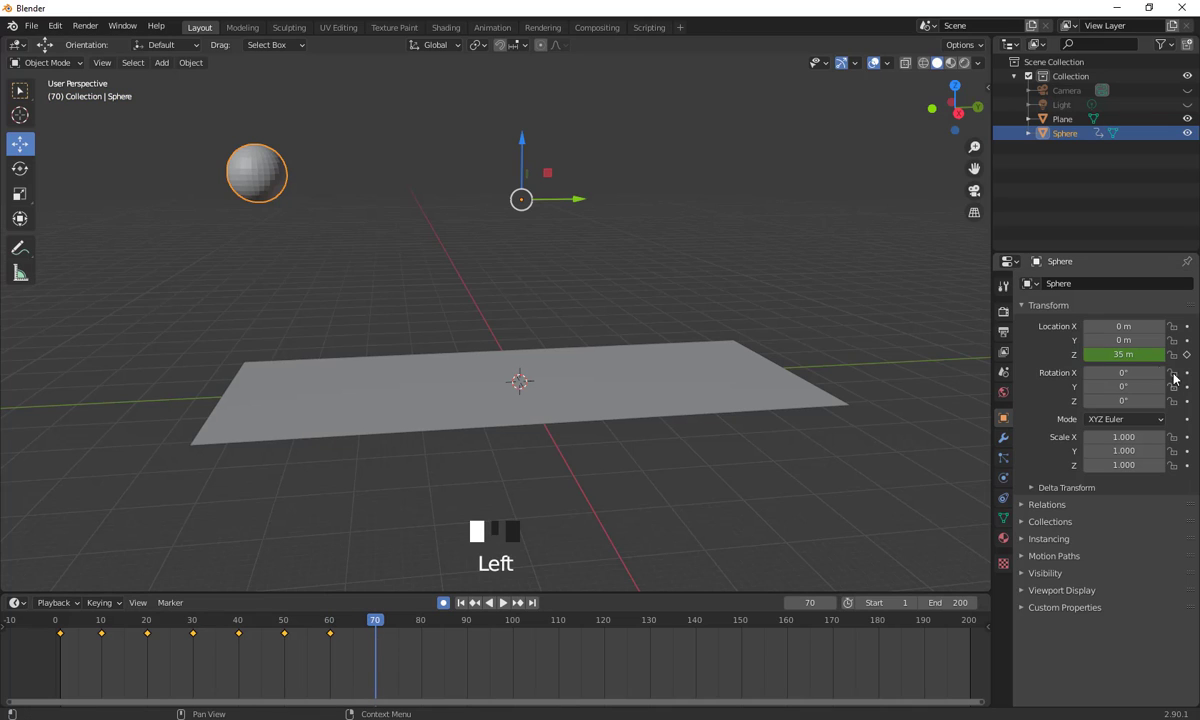
double_click(1124, 354)
text(0)
key(Return)
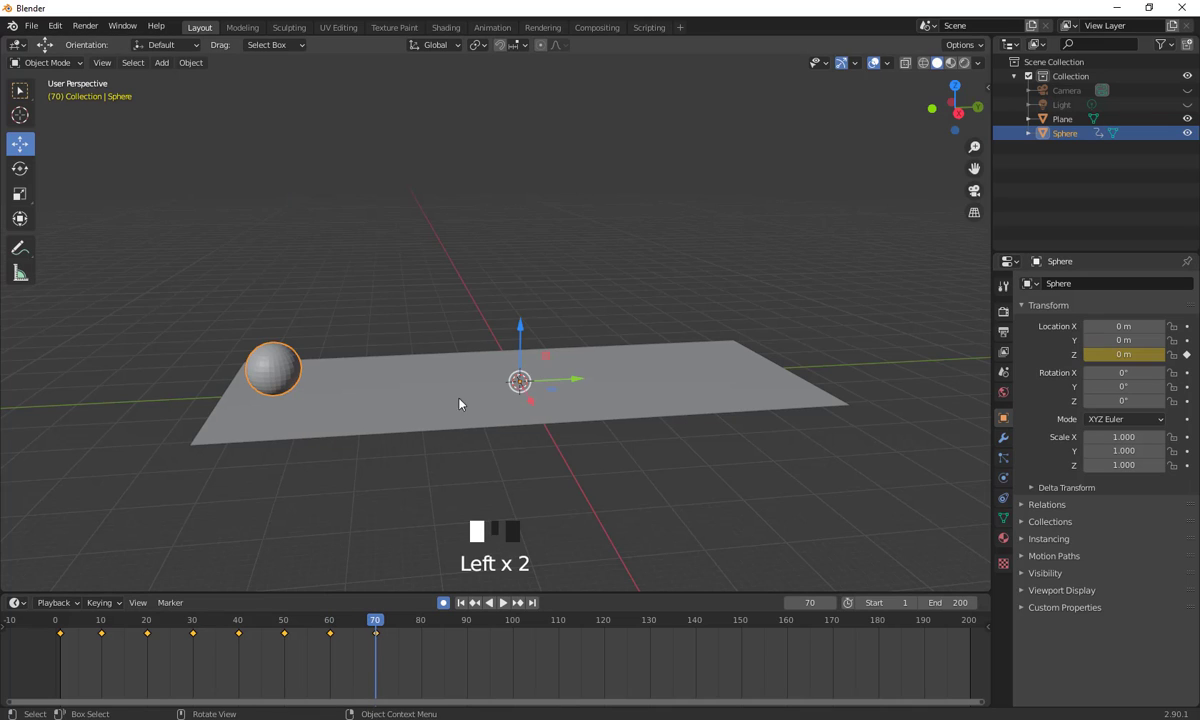
- Auto-key the sphere's Z location at 30 m on frame 80 and at 0 m on frame 90
click(420, 645)
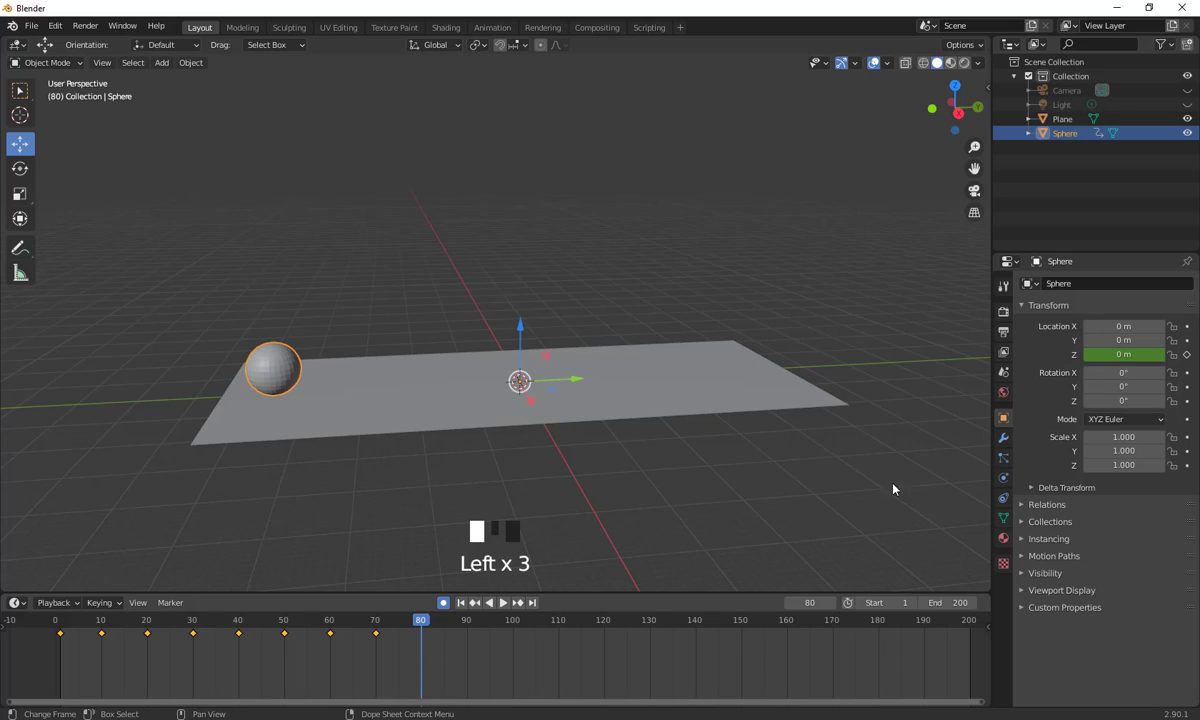
click(1124, 354)
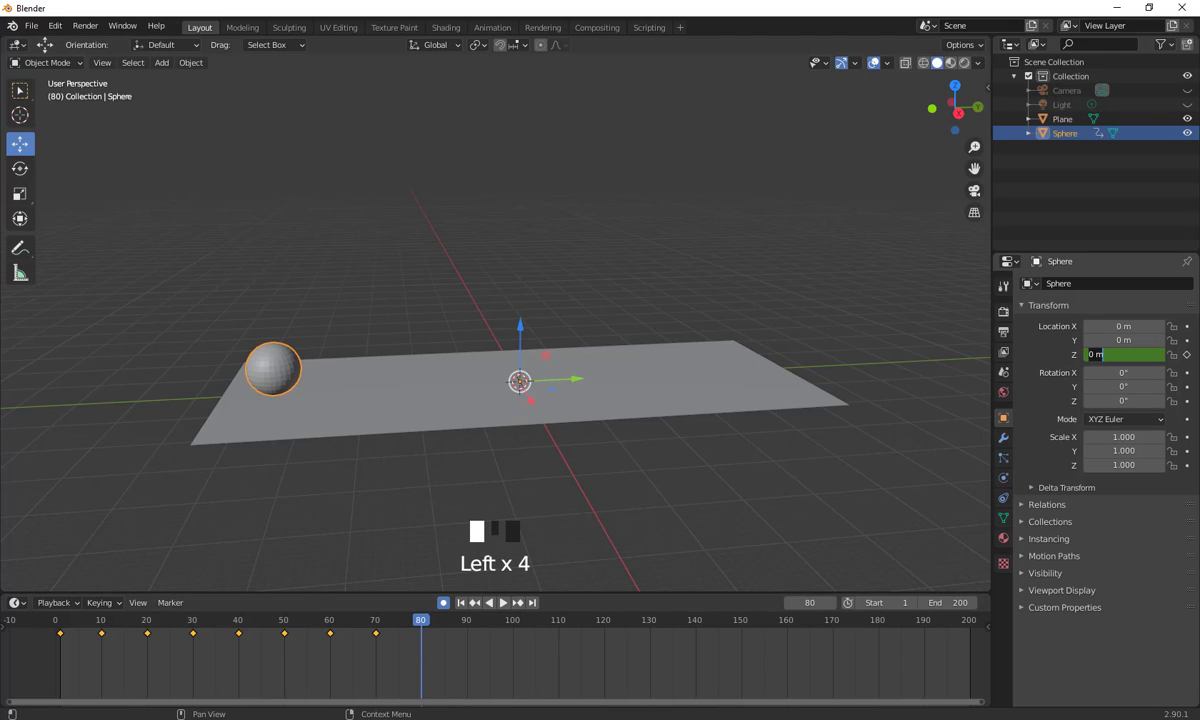
text(30)
key(Return)
drag(422, 638, 467, 640)
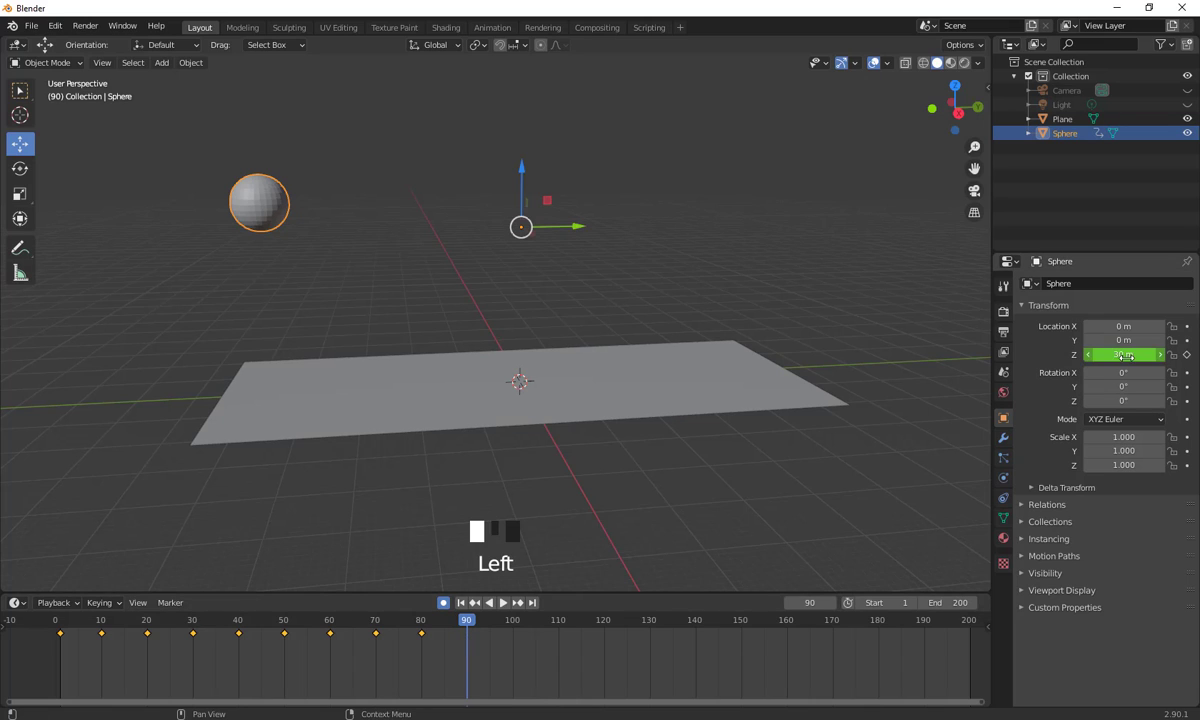
click(1124, 354)
text(0)
key(Return)
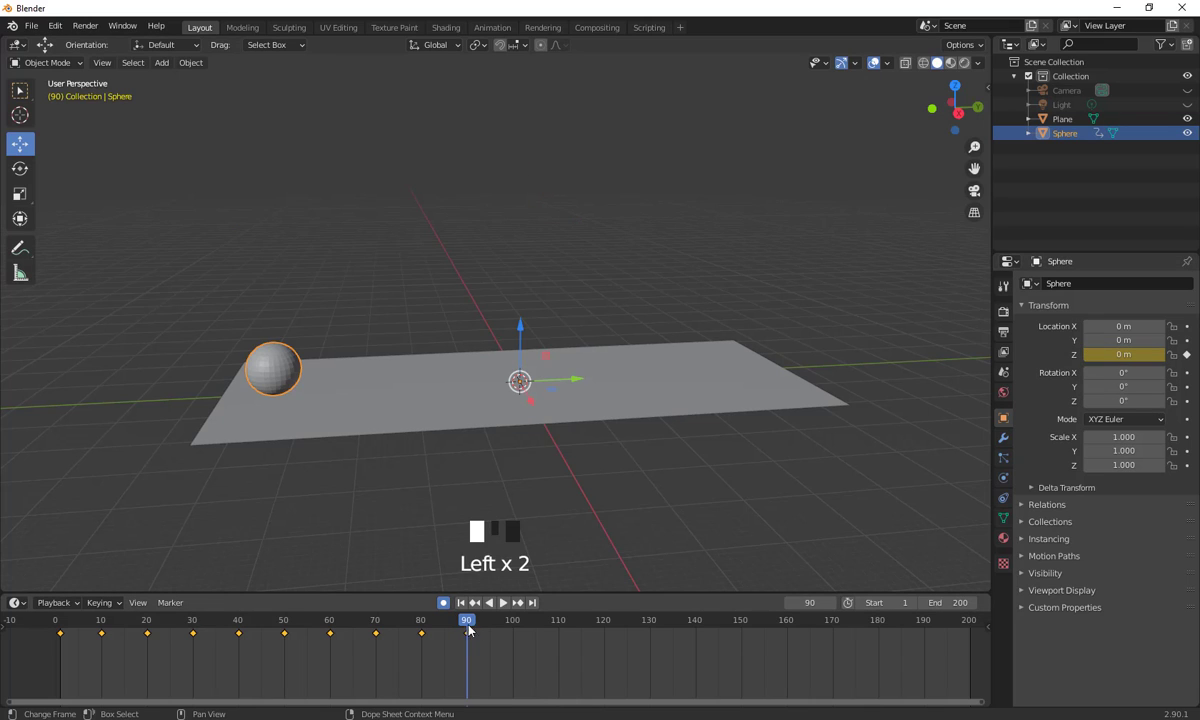
drag(478, 640, 512, 653)
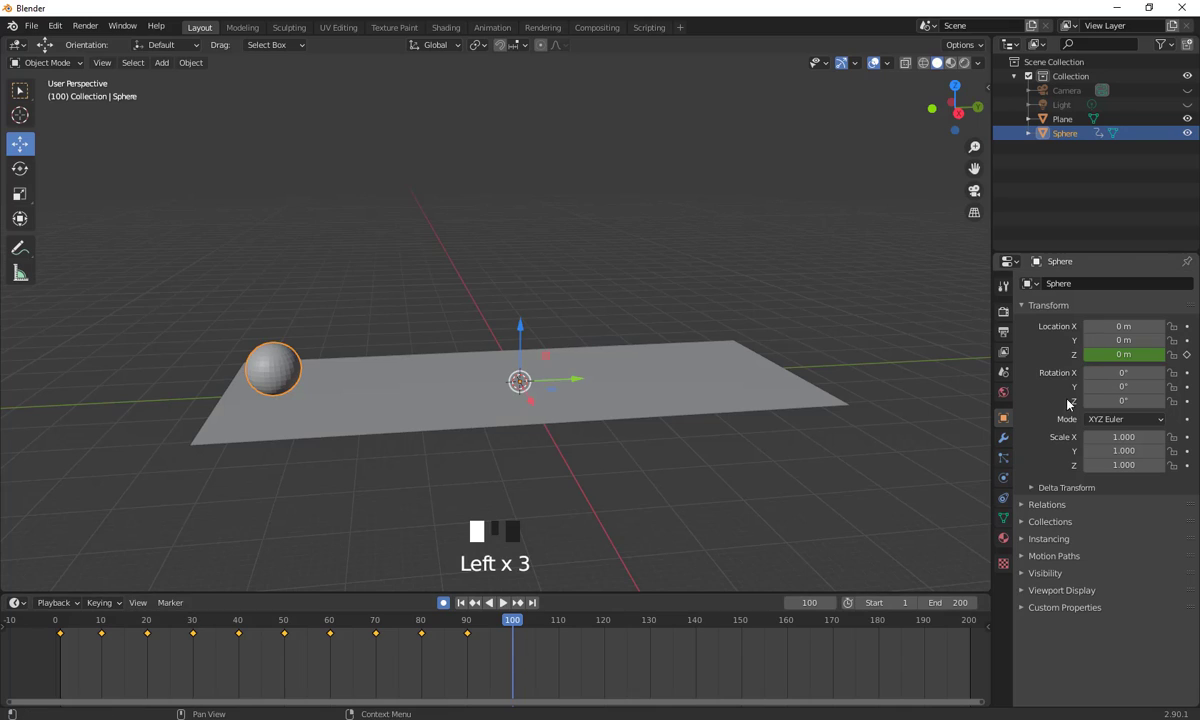
click(1110, 354)
key(Return)
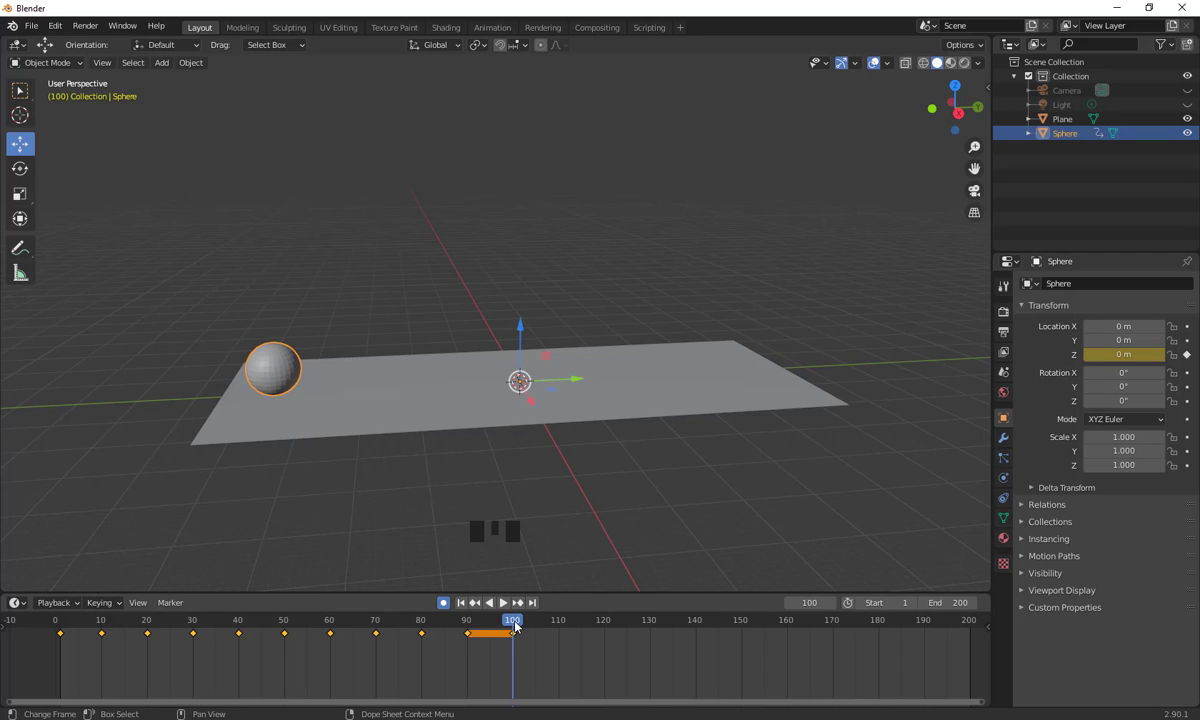
key(ctrl+z)
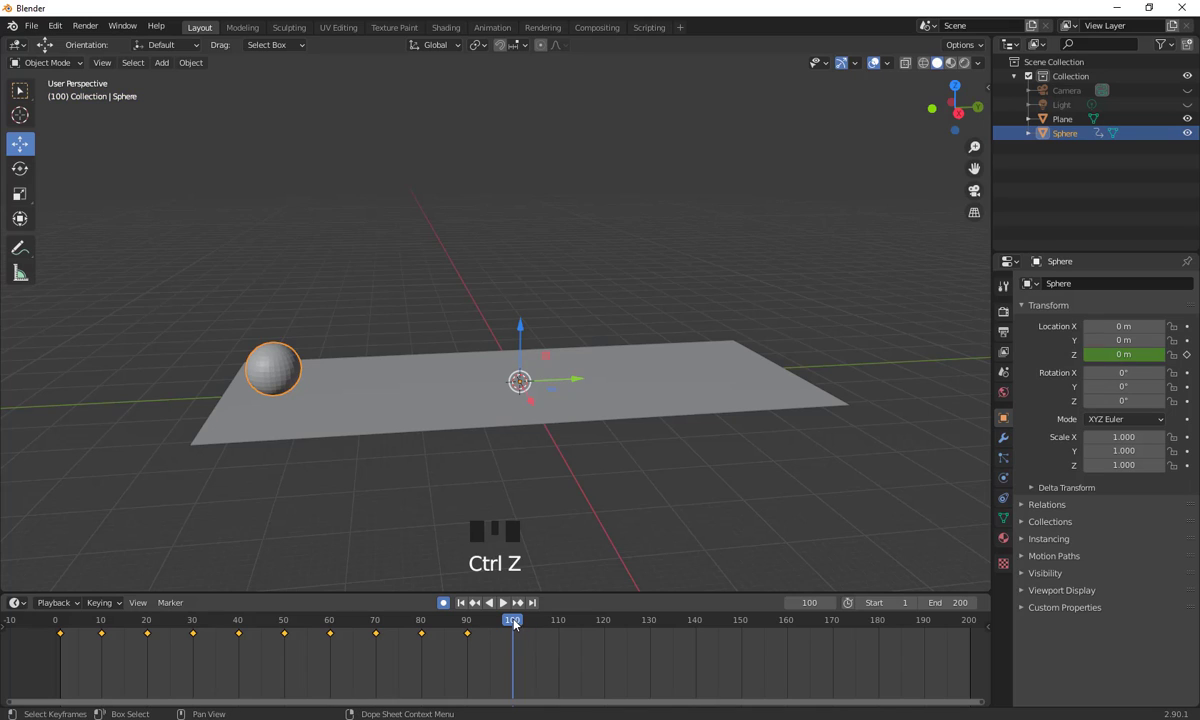
- Auto-key the sphere's Z location at 25 m on frame 100 and at 0 m on frame 110
drag(493, 629, 512, 657)
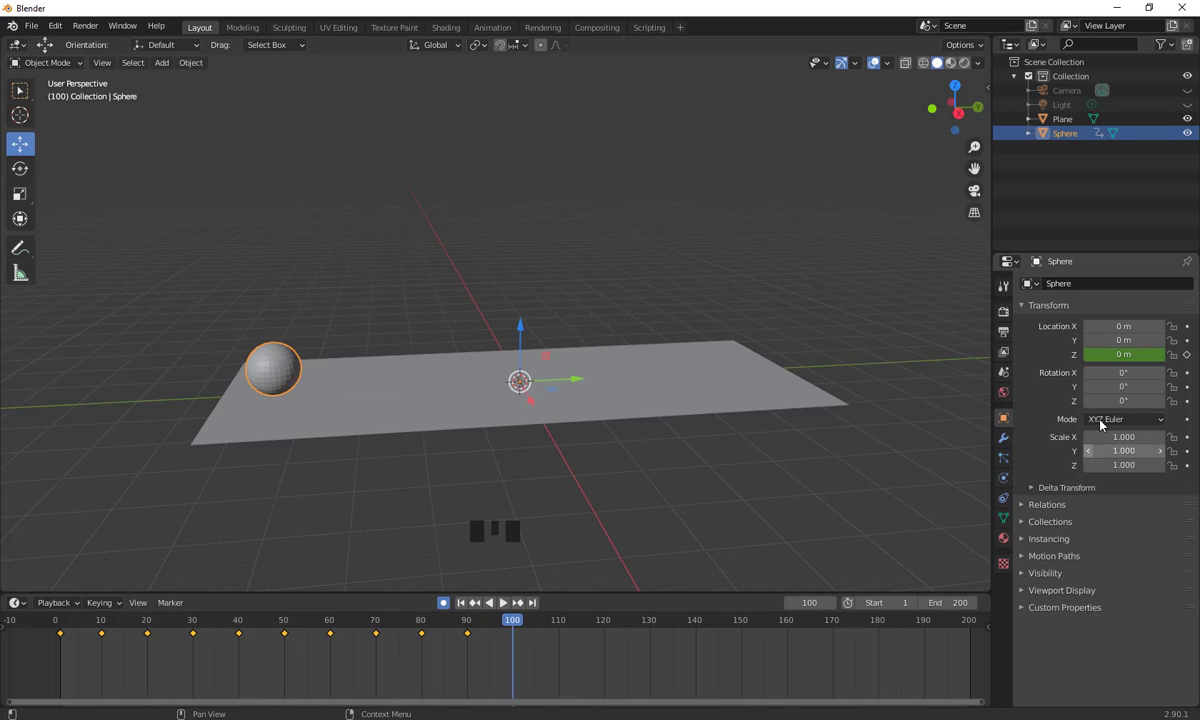
click(1124, 354)
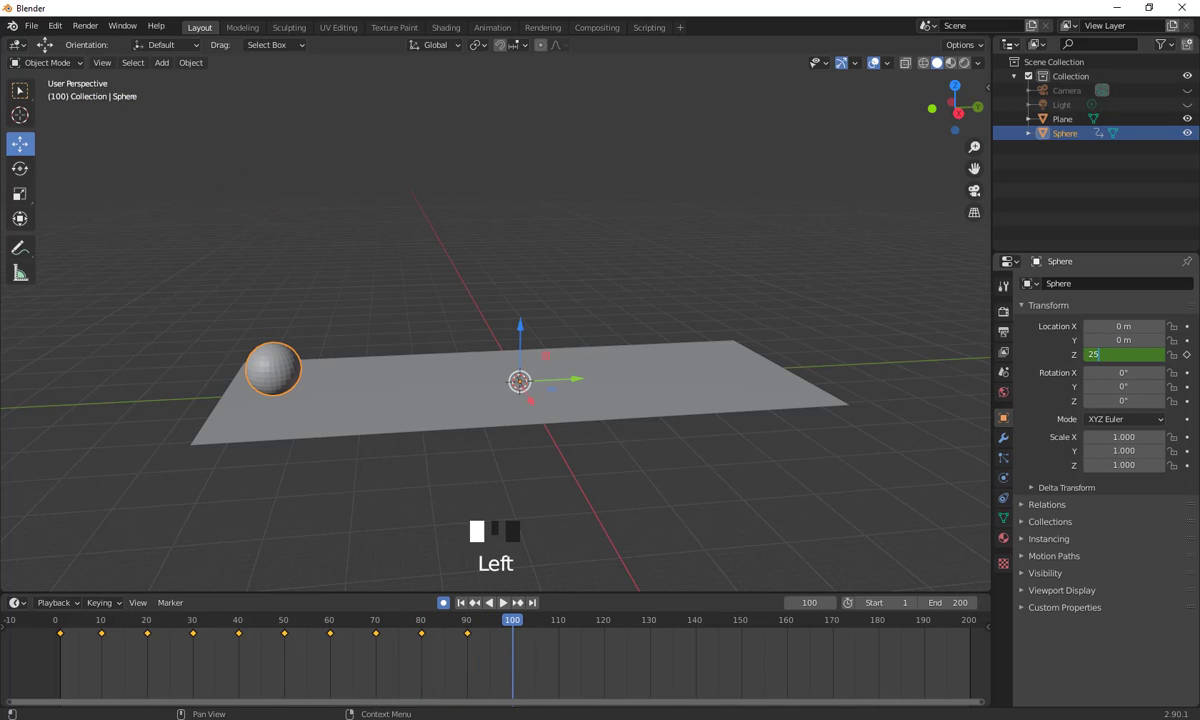
text(25)
key(Return)
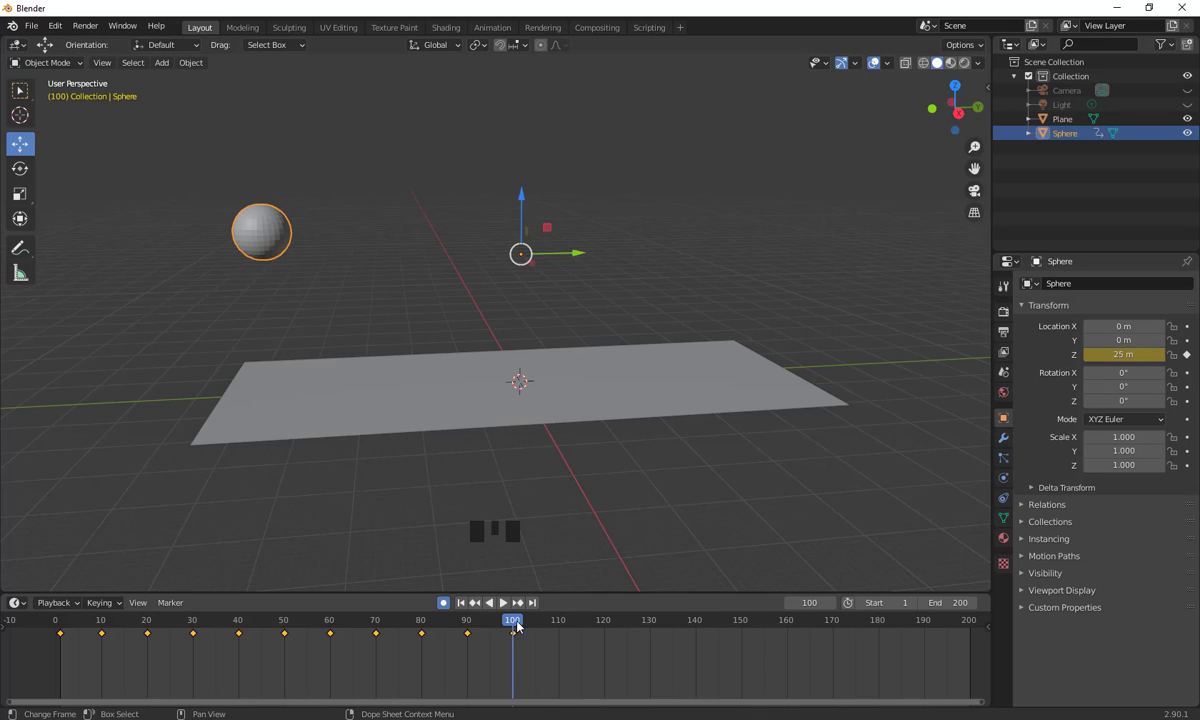
drag(512, 655, 558, 655)
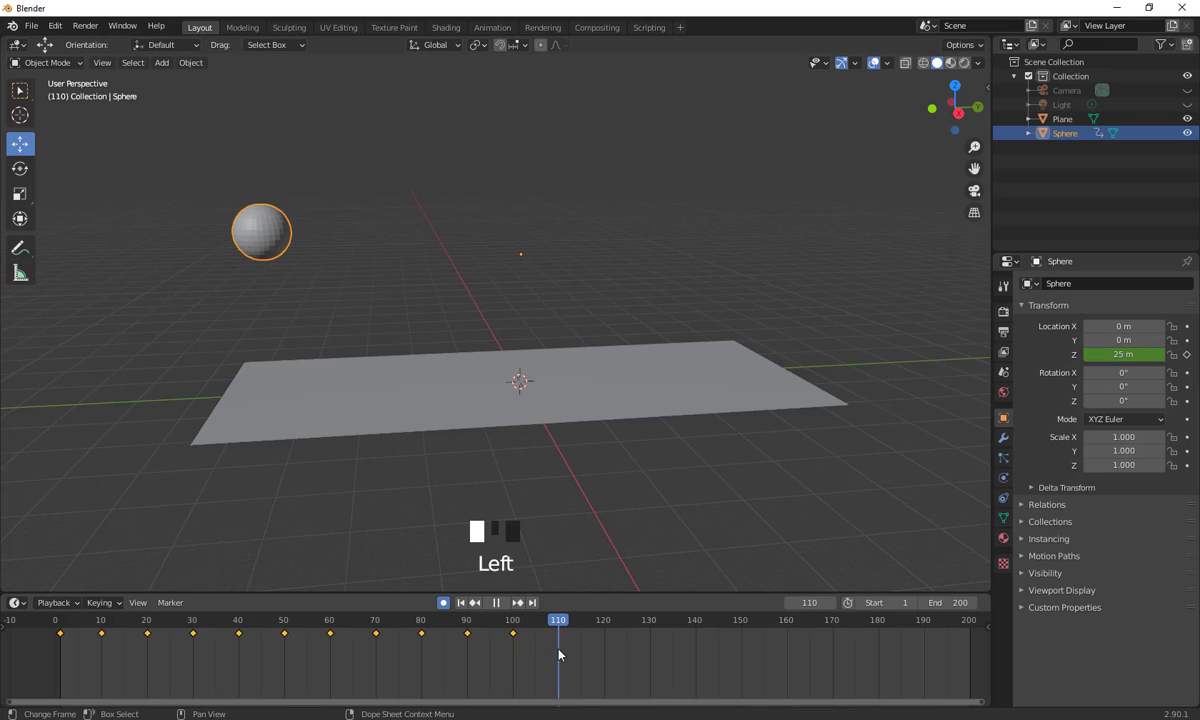
click(1124, 354)
text(0)
key(Return)
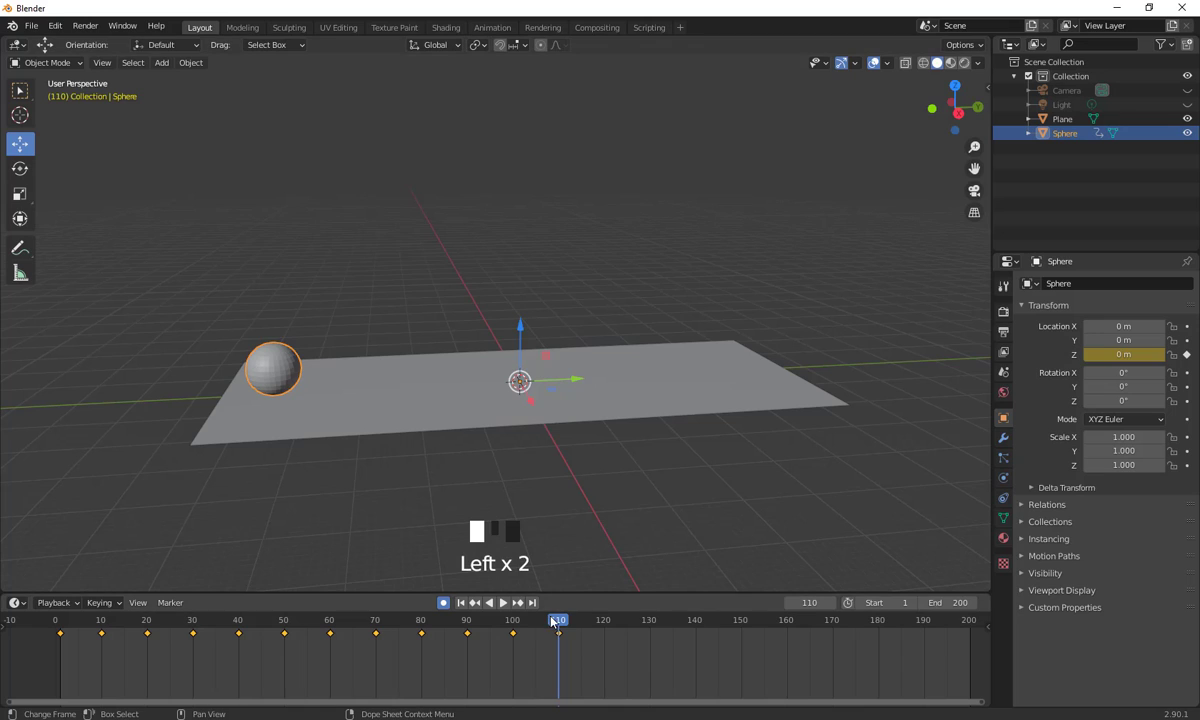
- Auto-key the sphere's Z location at 20 m on frame 120 and at 0 m on frame 130
drag(556, 650, 604, 646)
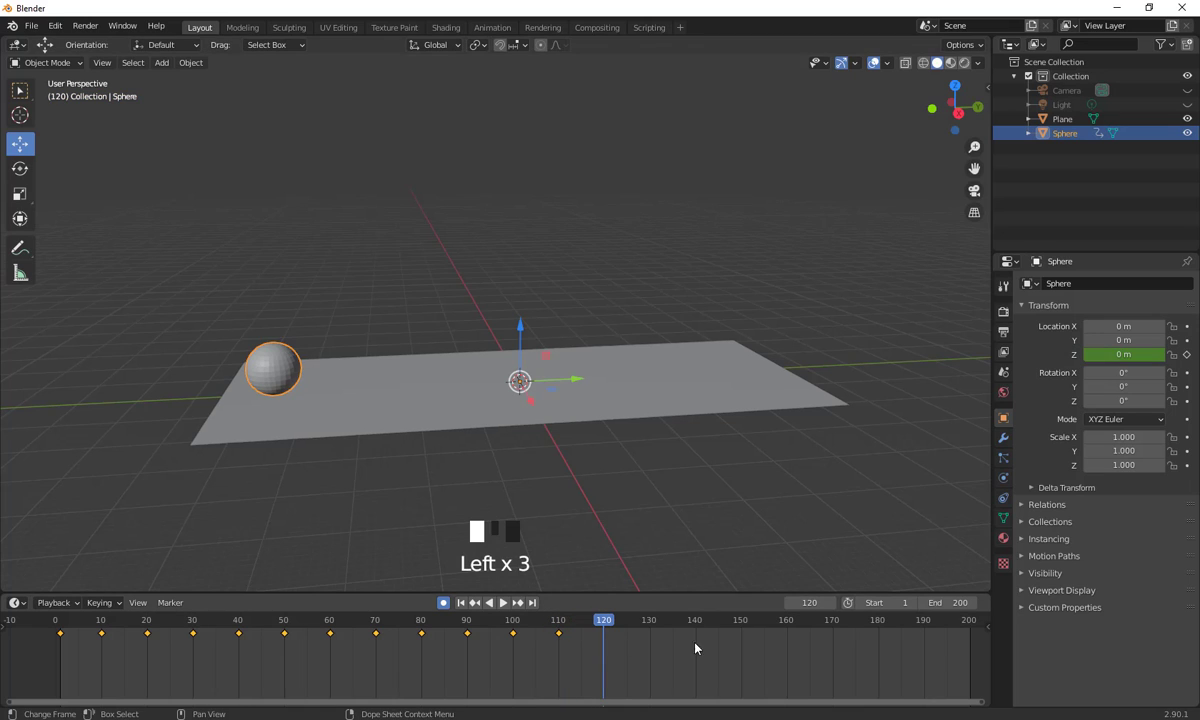
click(1124, 354)
text(20)
key(Return)
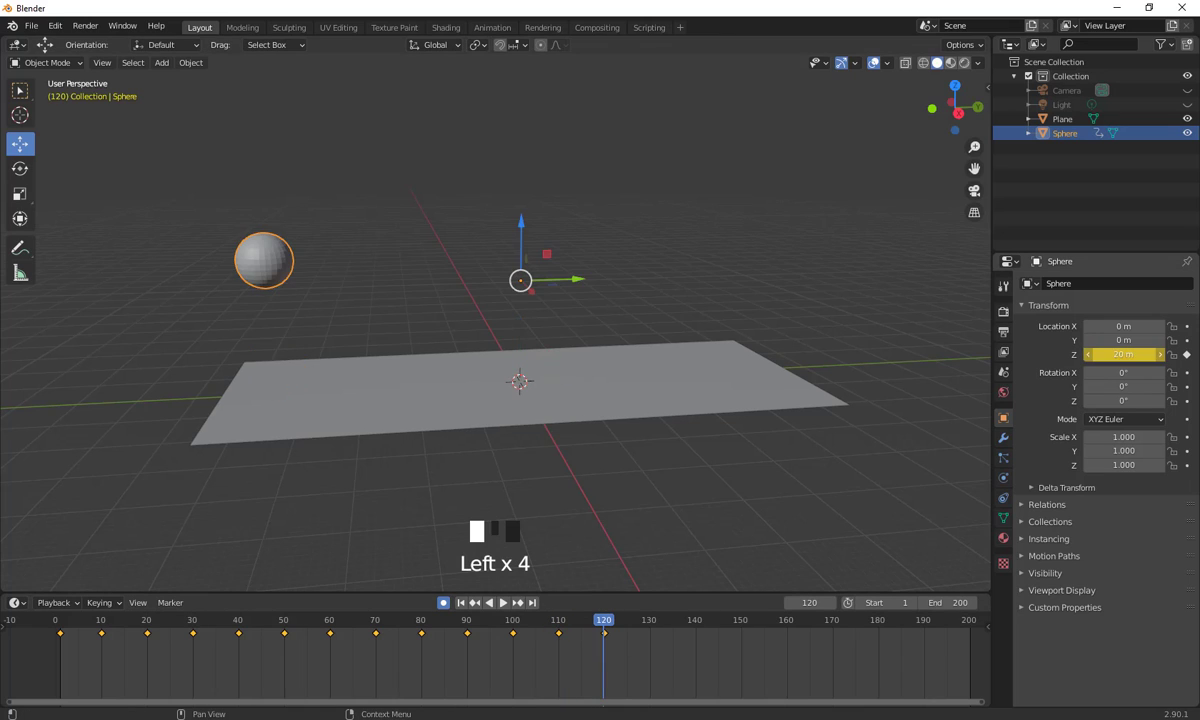
drag(605, 623, 649, 623)
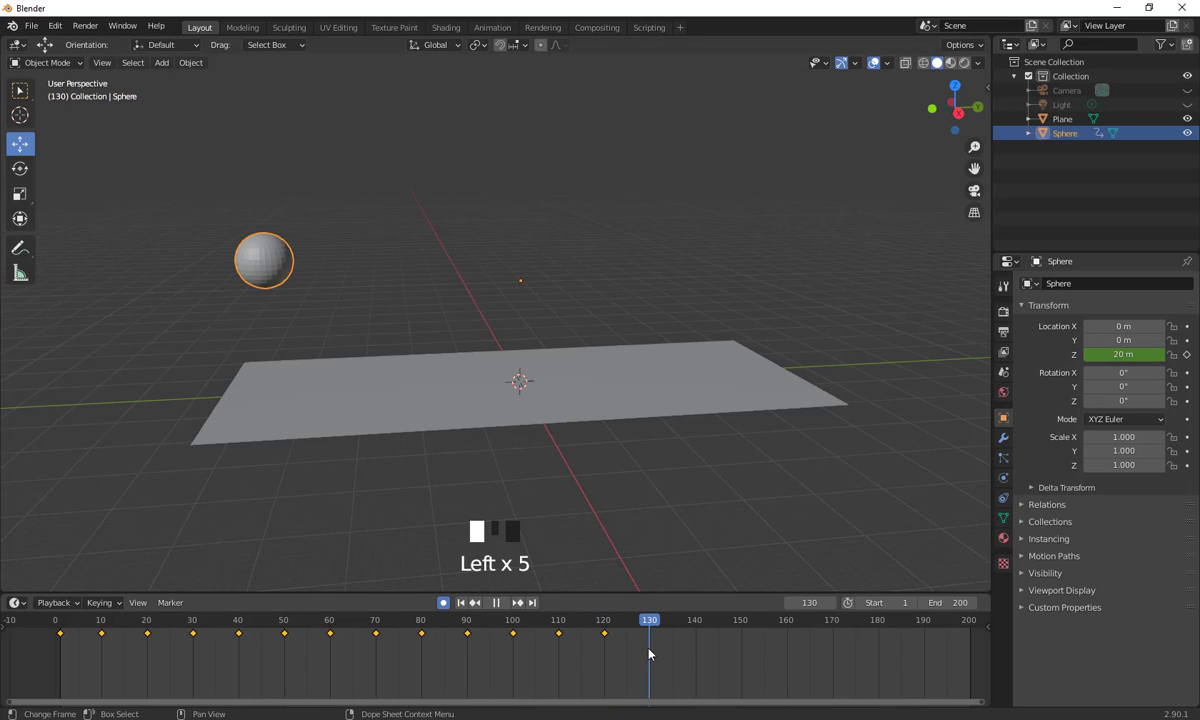
click(1122, 355)
text(0)
key(Return)
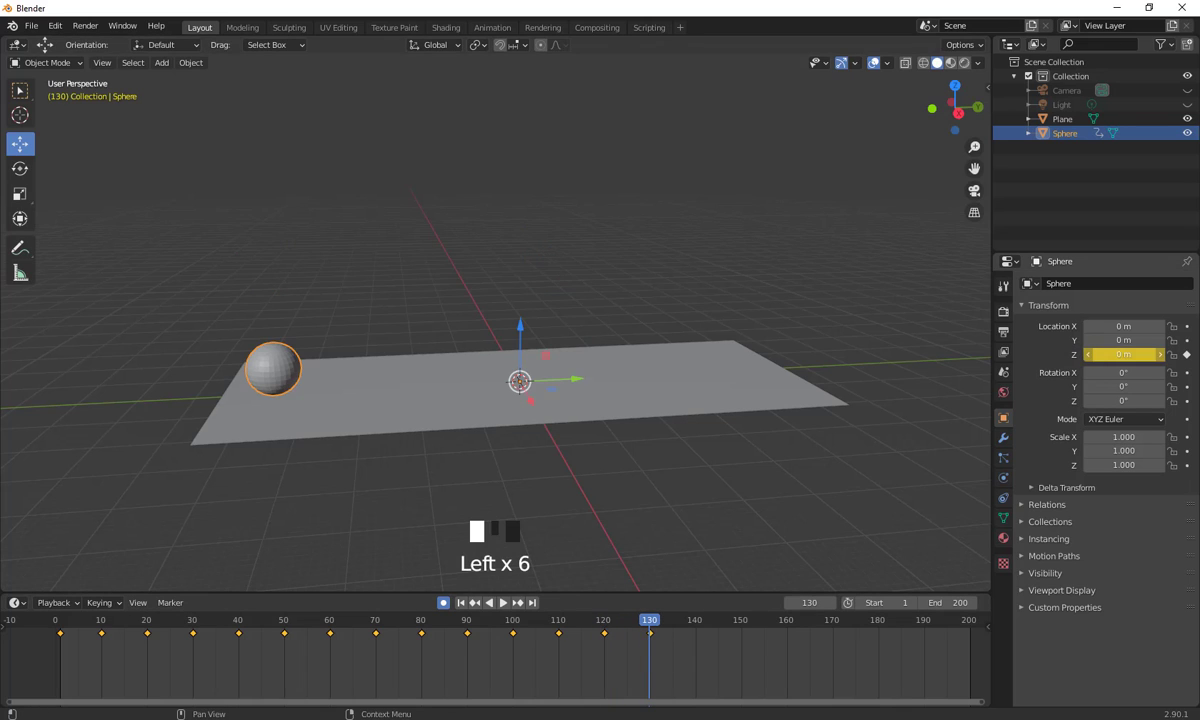
- Auto-key the sphere's Z location at 15 m on frame 140
drag(641, 622, 697, 665)
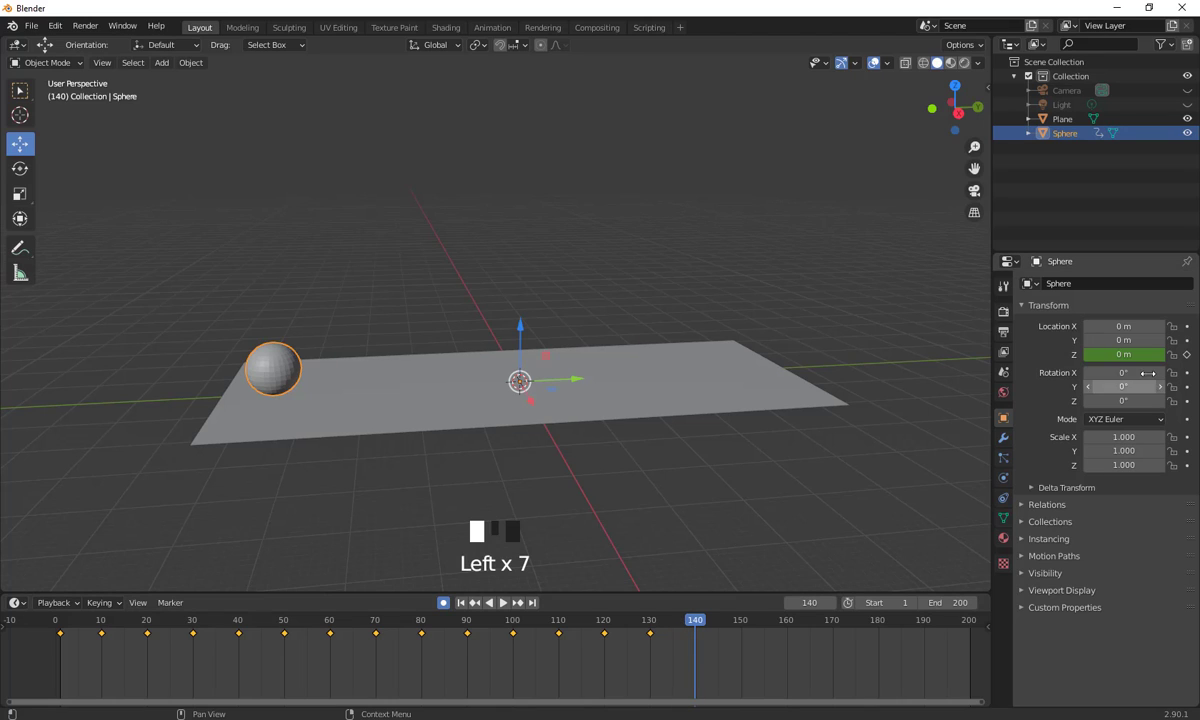
click(1138, 351)
click(1138, 351)
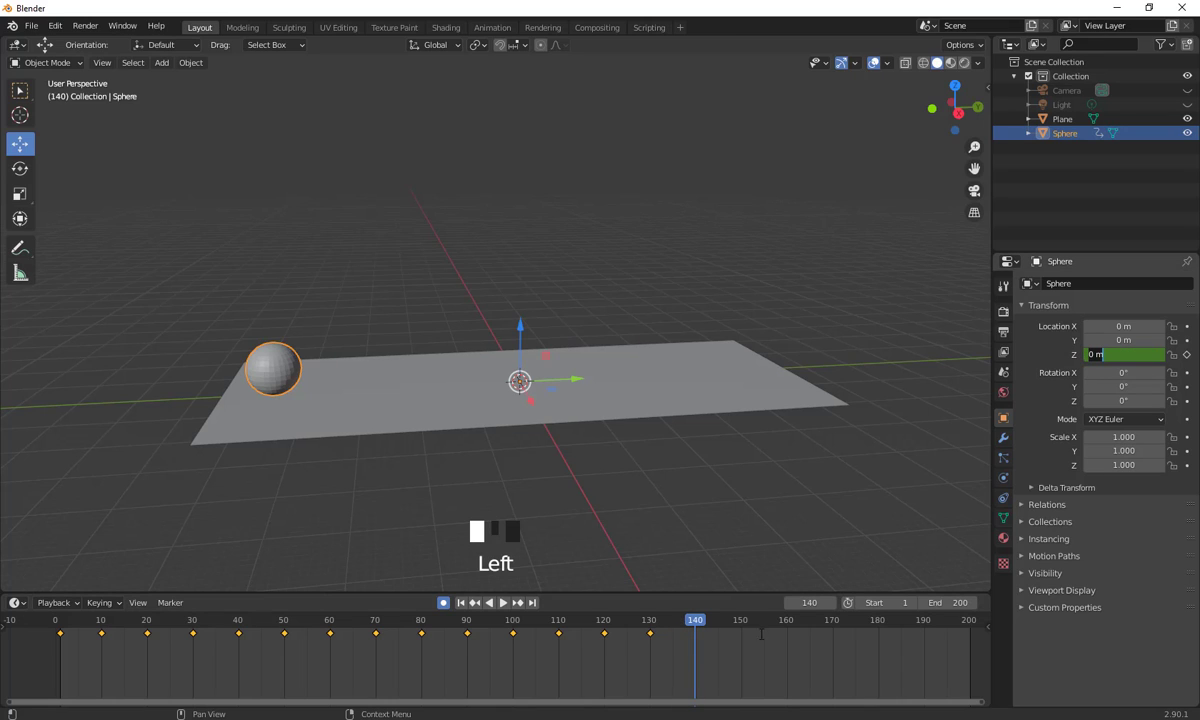
click(702, 621)
drag(696, 624, 697, 658)
key(ctrl+z)
key(ctrl+z)
click(1124, 354)
text(15)
key(Return)
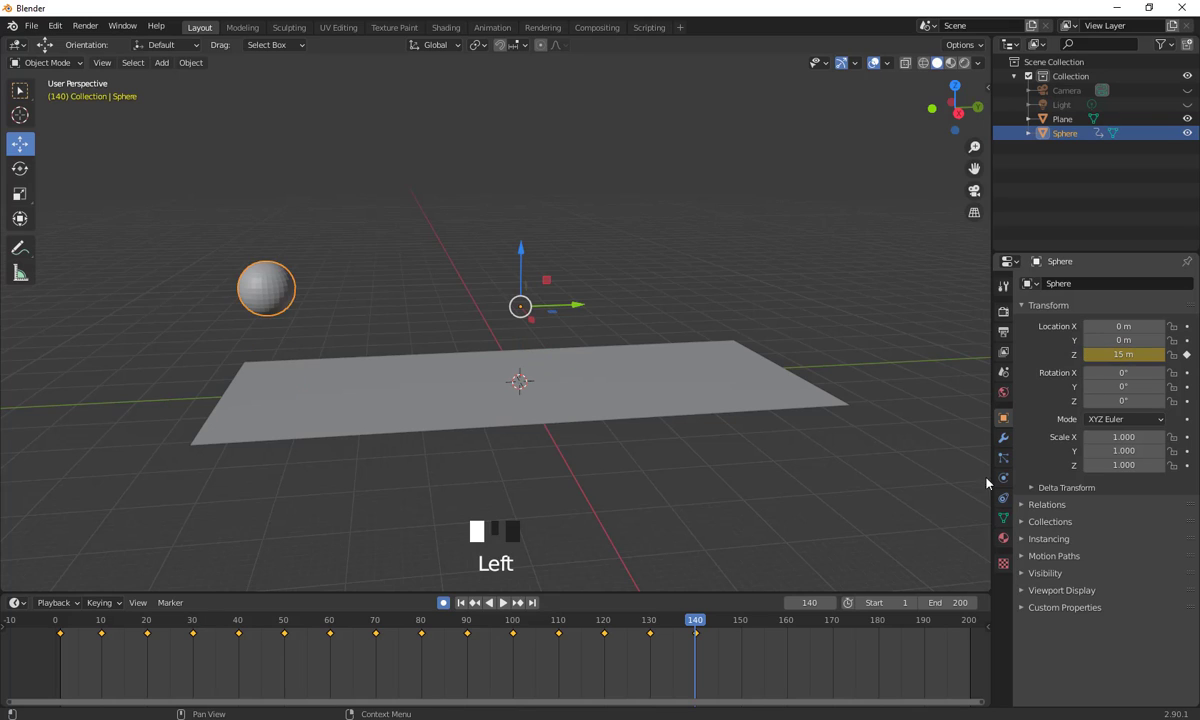
- Auto-key the sphere's Z location at 0 m on frame 150
click(711, 632)
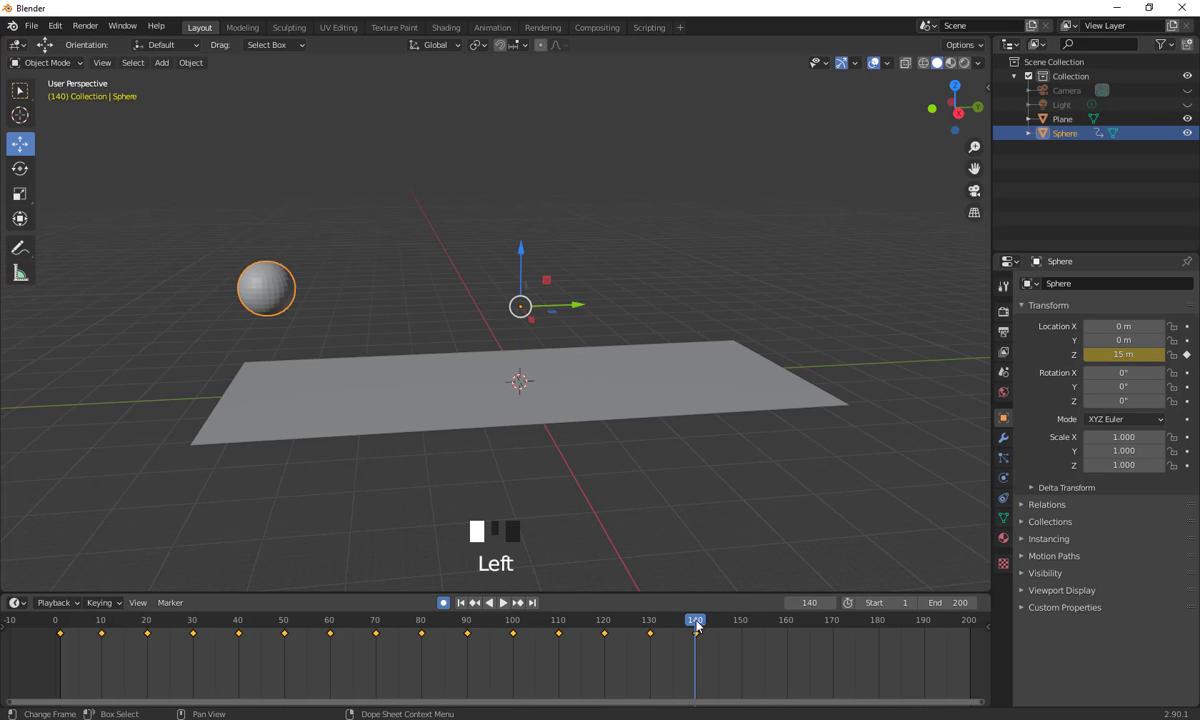
drag(697, 620, 742, 650)
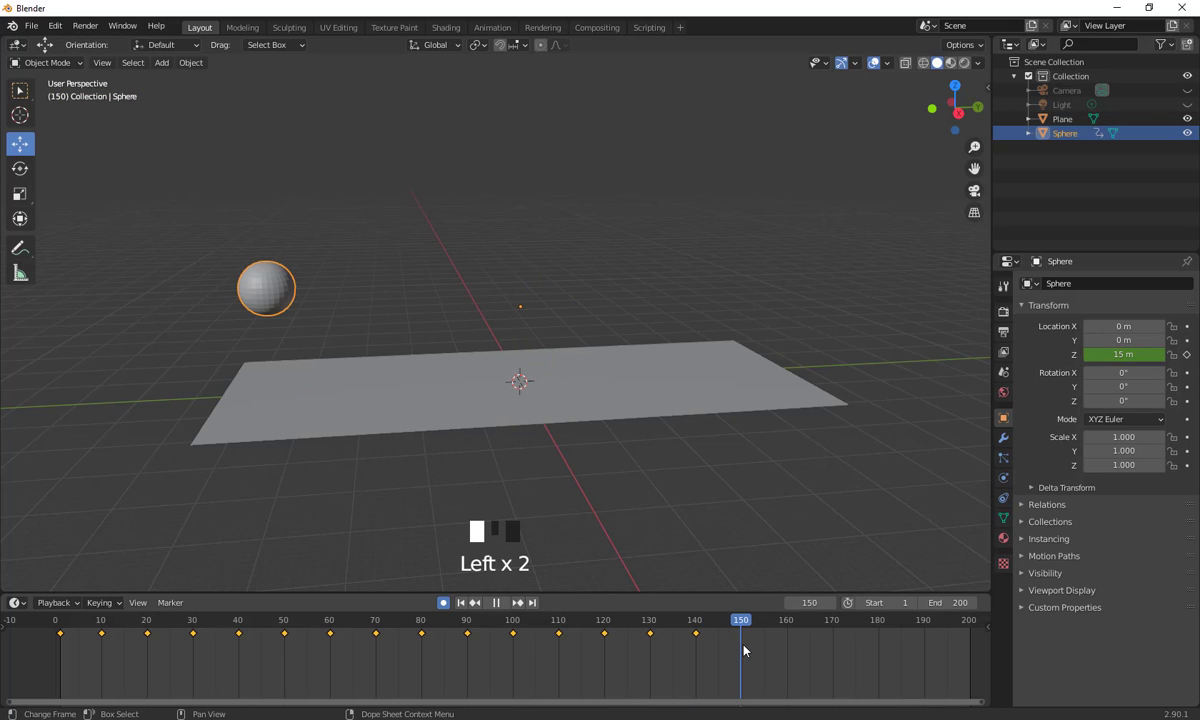
click(1124, 354)
text(0)
key(Return)
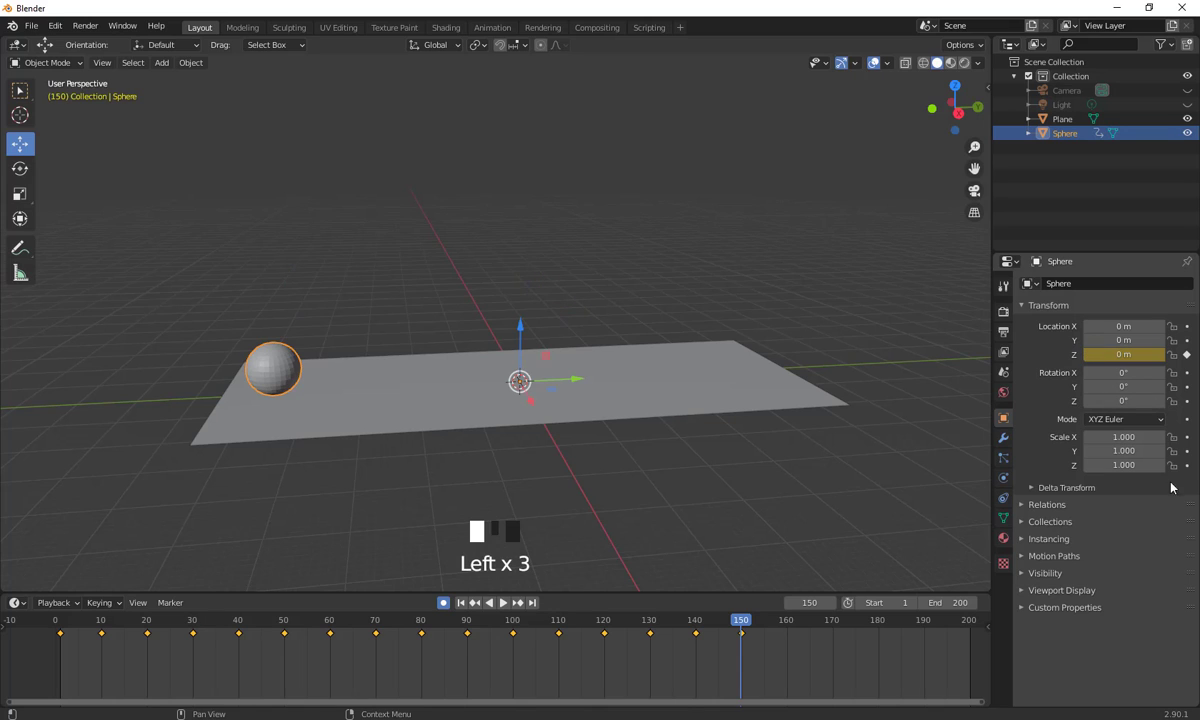
- Auto-key the sphere's Z location at 10 m on frame 160 and at 0 m on frame 170
drag(743, 618, 769, 647)
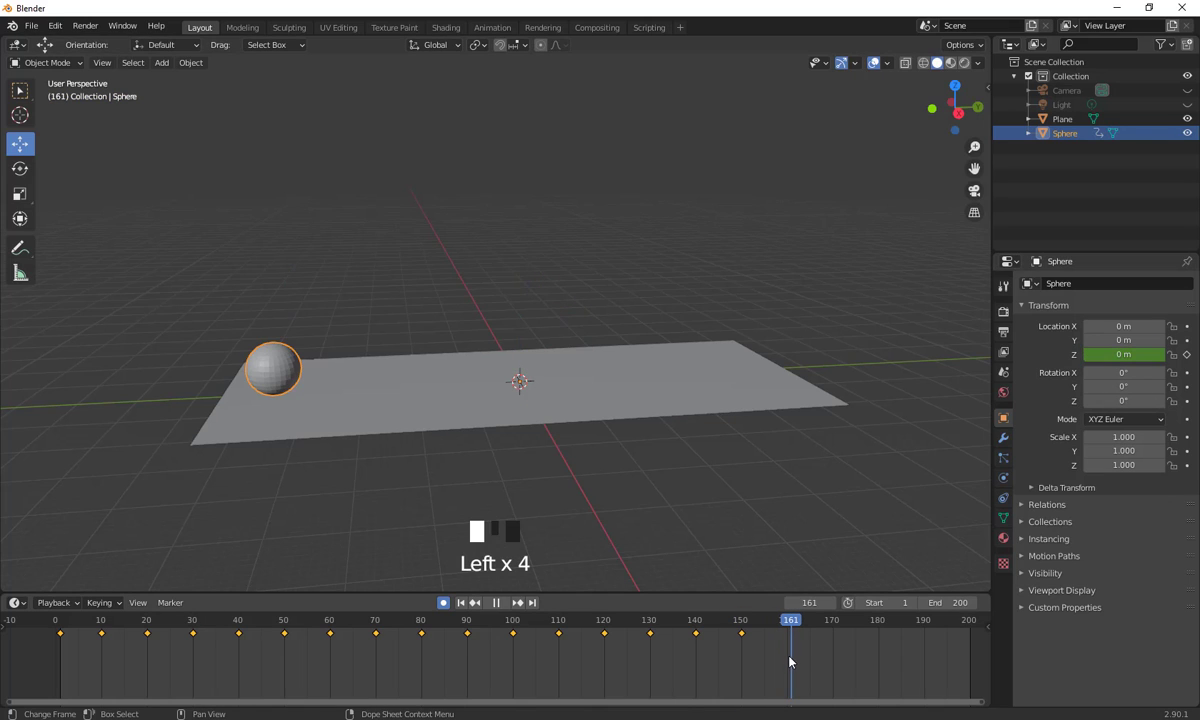
drag(787, 661, 787, 661)
click(1124, 354)
text(10)
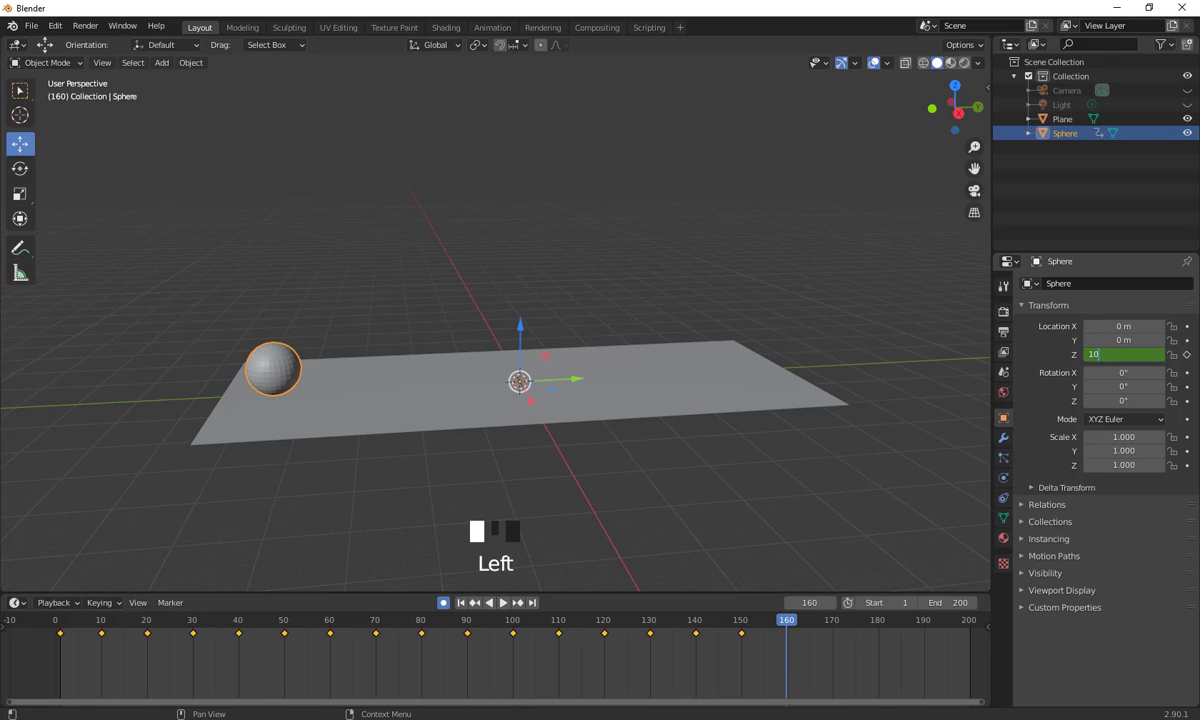
key(Return)
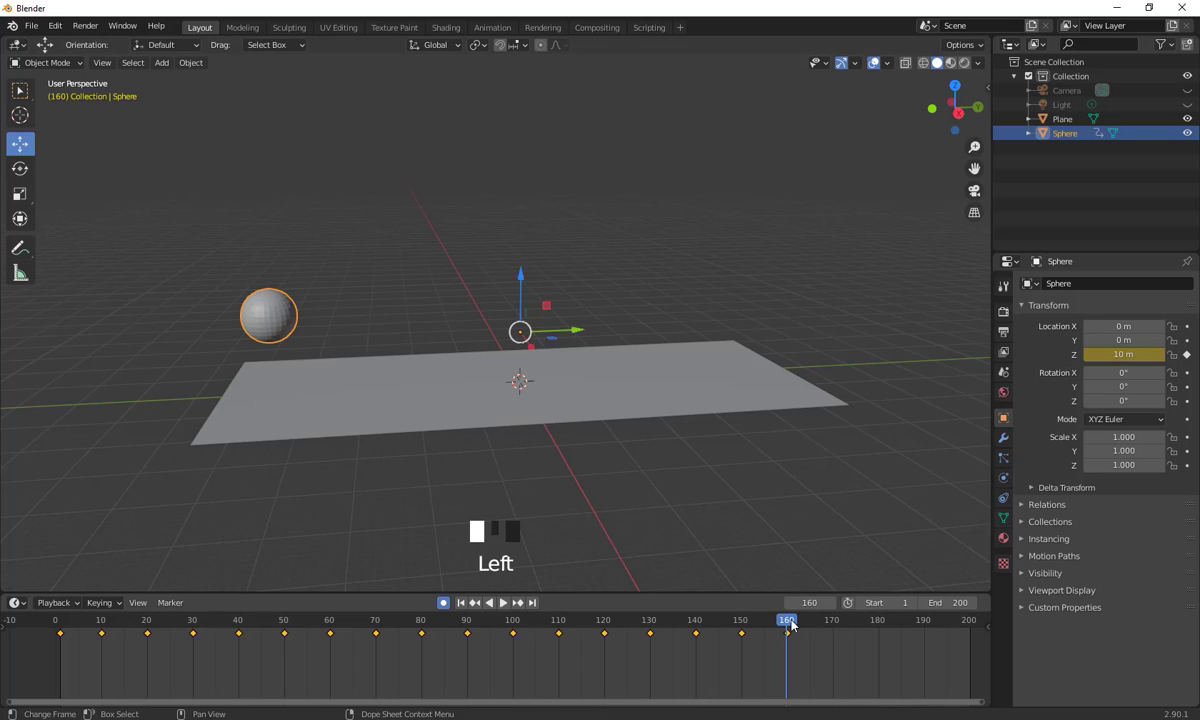
key(space)
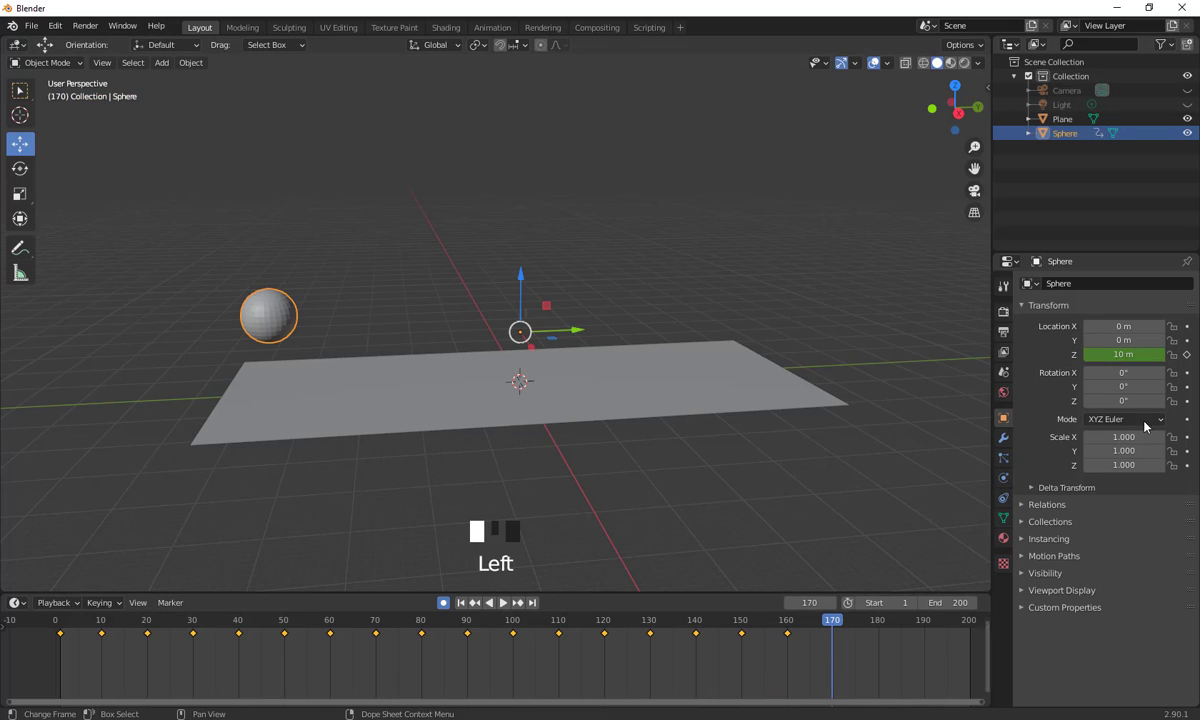
click(1124, 354)
key(Return)
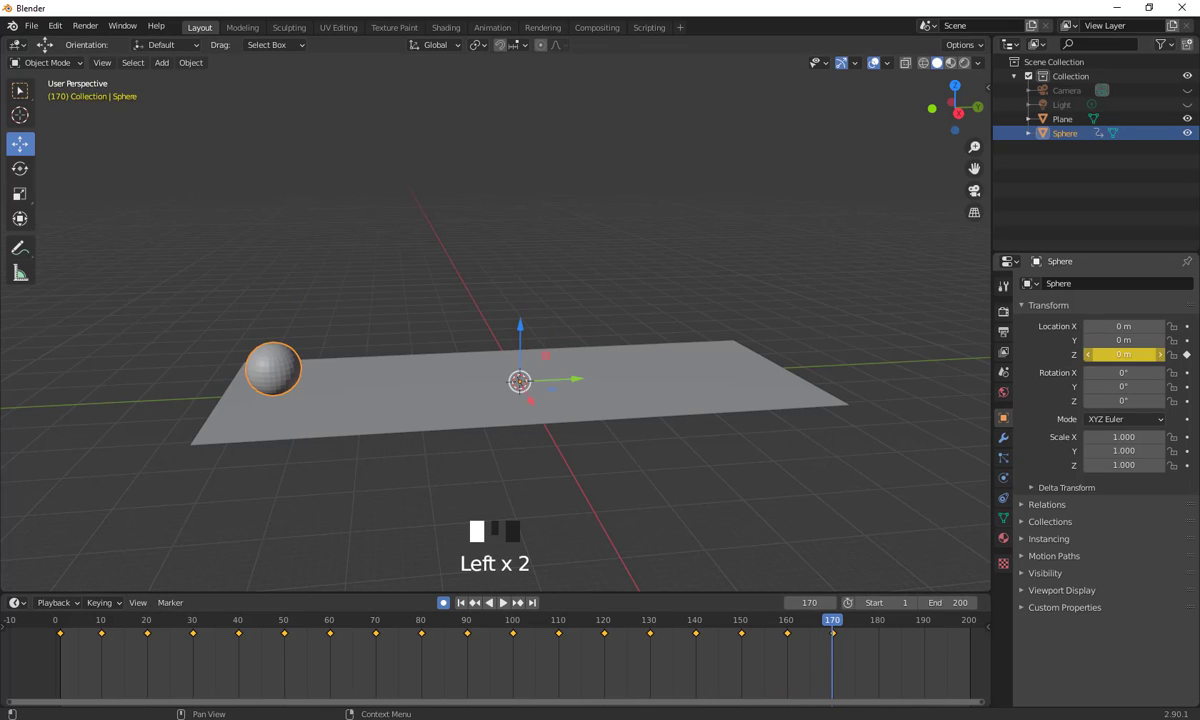
- Auto-key the sphere's Z location at 5 m on frame 180 and at 0 m on frame 185
click(847, 632)
drag(847, 632, 874, 649)
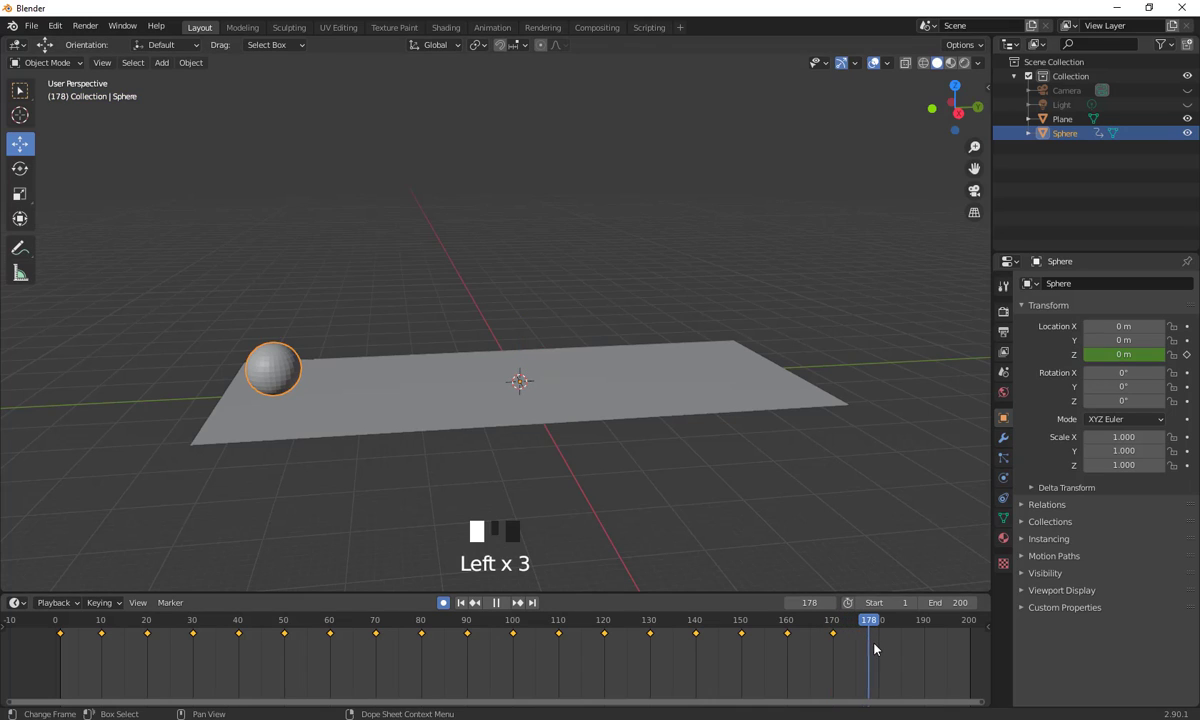
click(1124, 354)
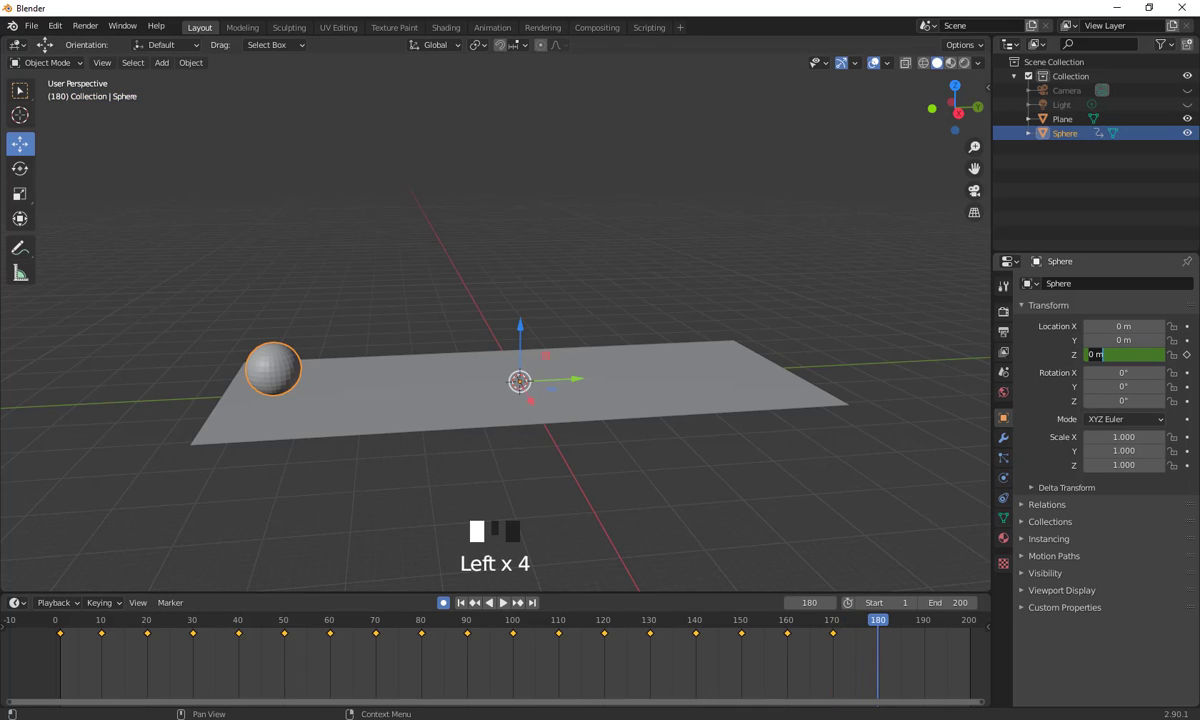
text(5)
key(Return)
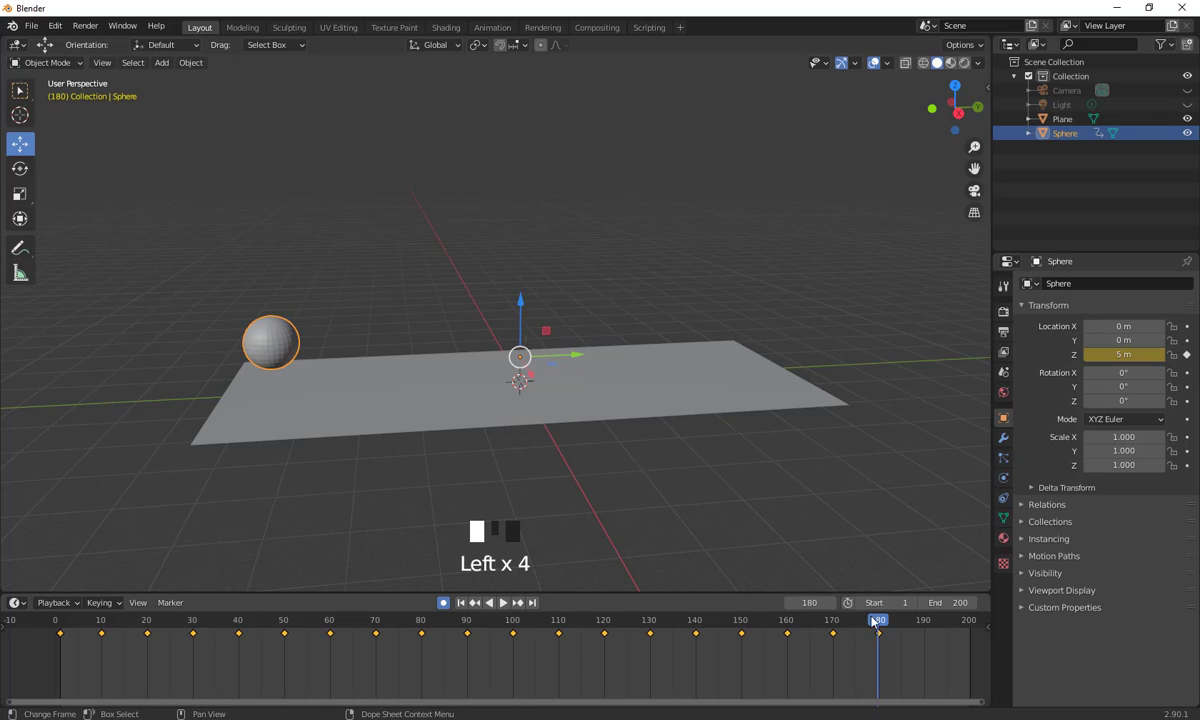
click(905, 648)
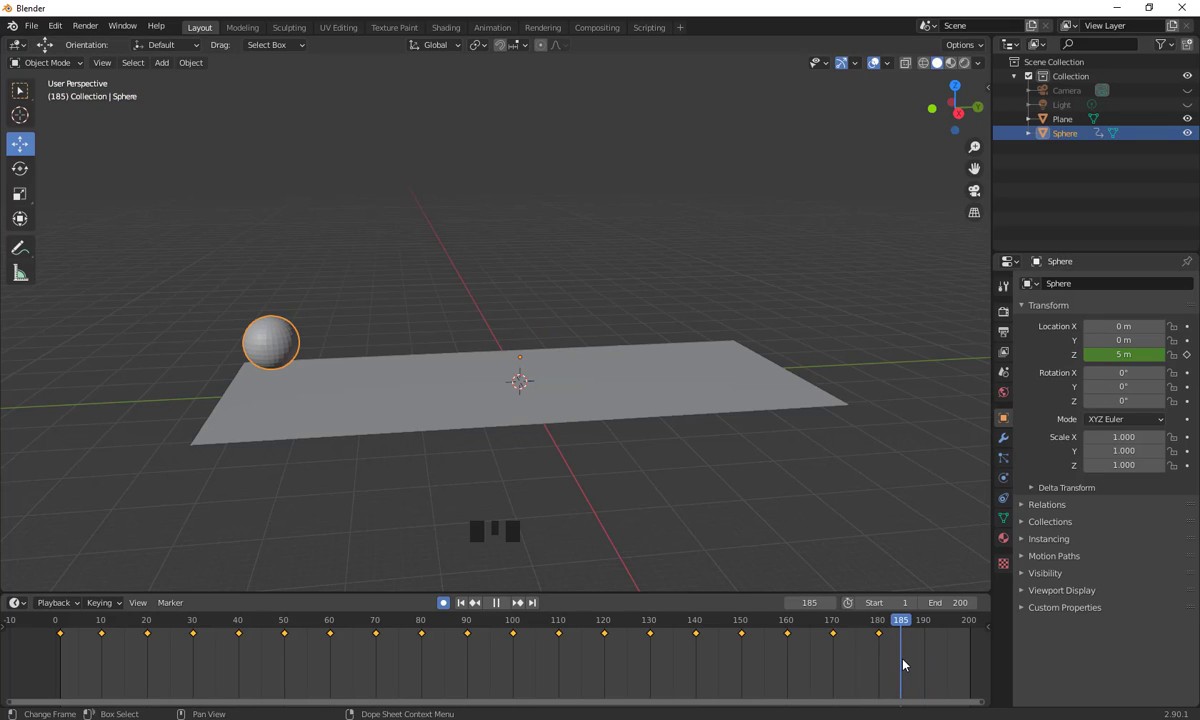
click(1124, 354)
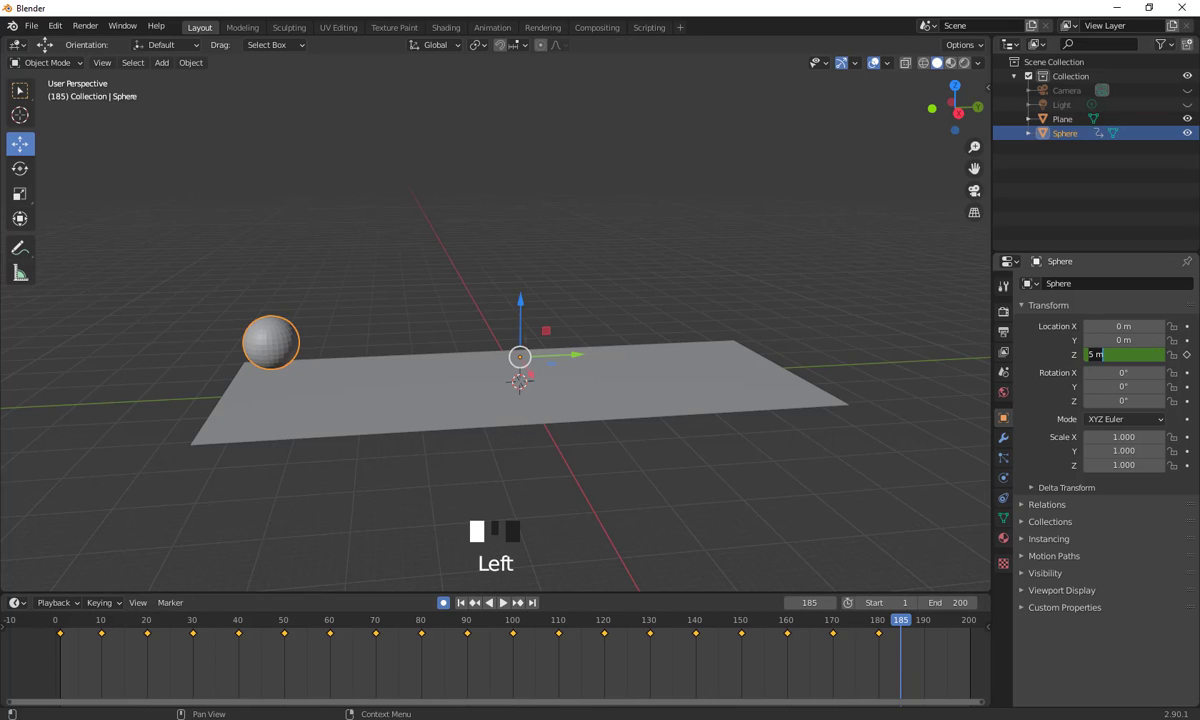
text(0)
key(Return)
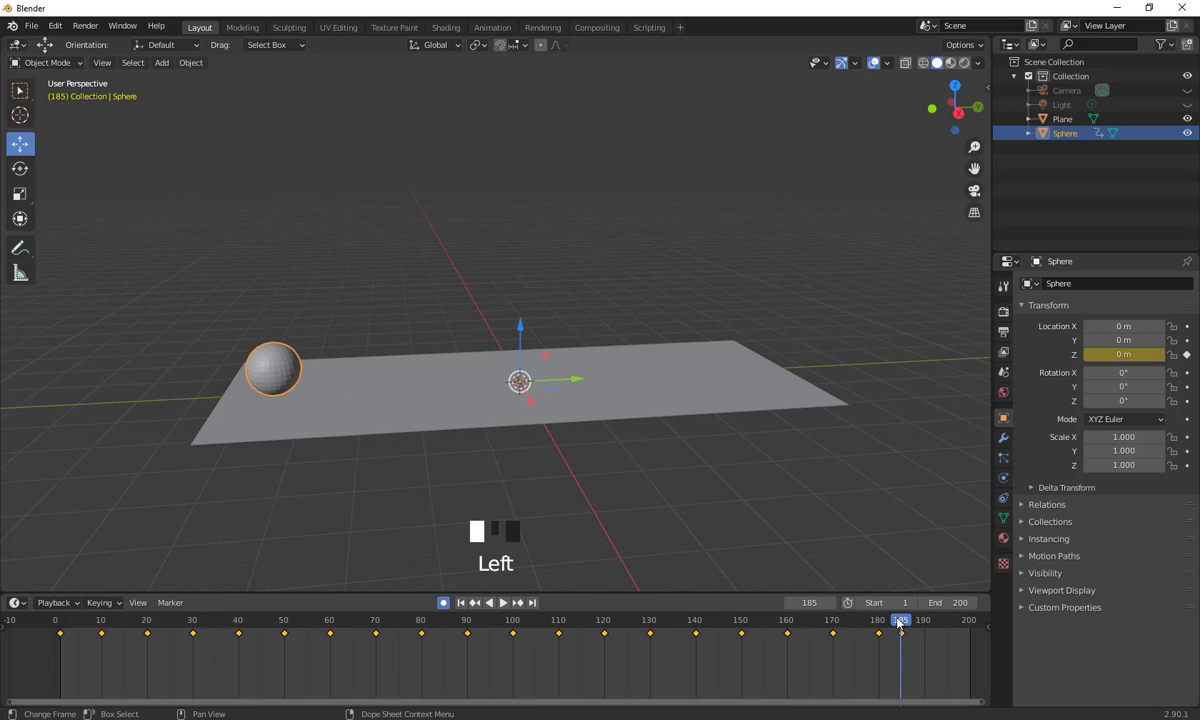
- Auto-key the sphere's Z location at 2.5 m on frame 190 and at 0 m on frame 194
click(927, 643)
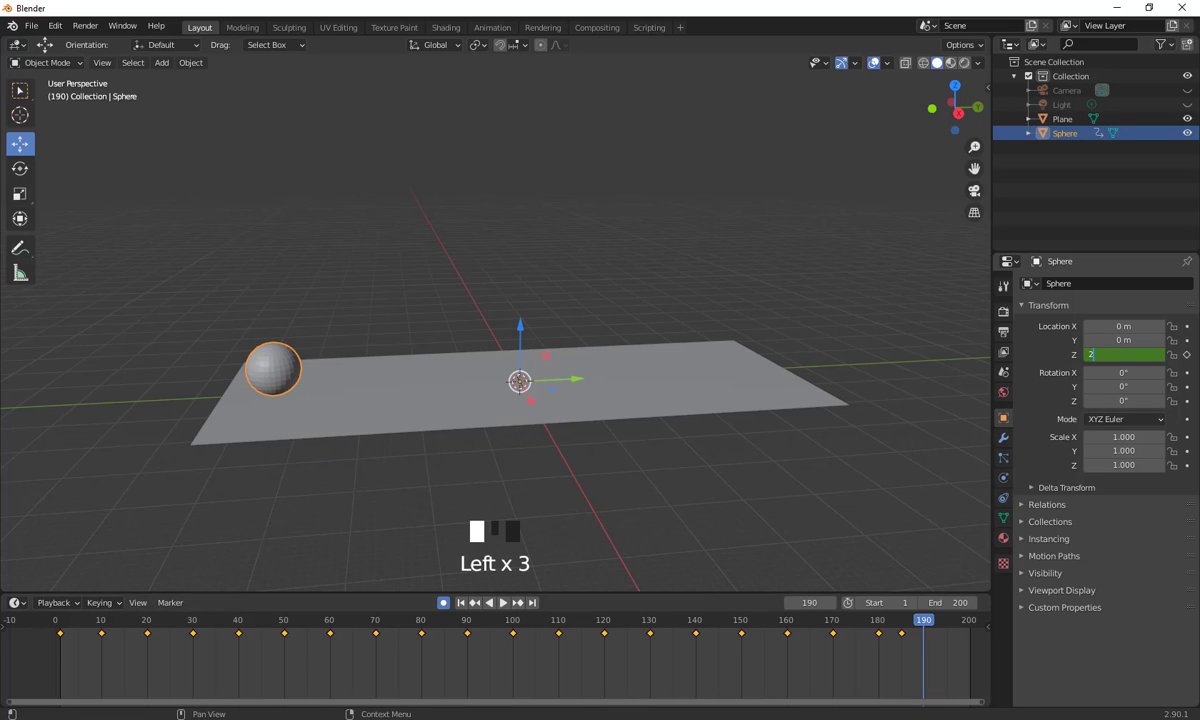
key(Return)
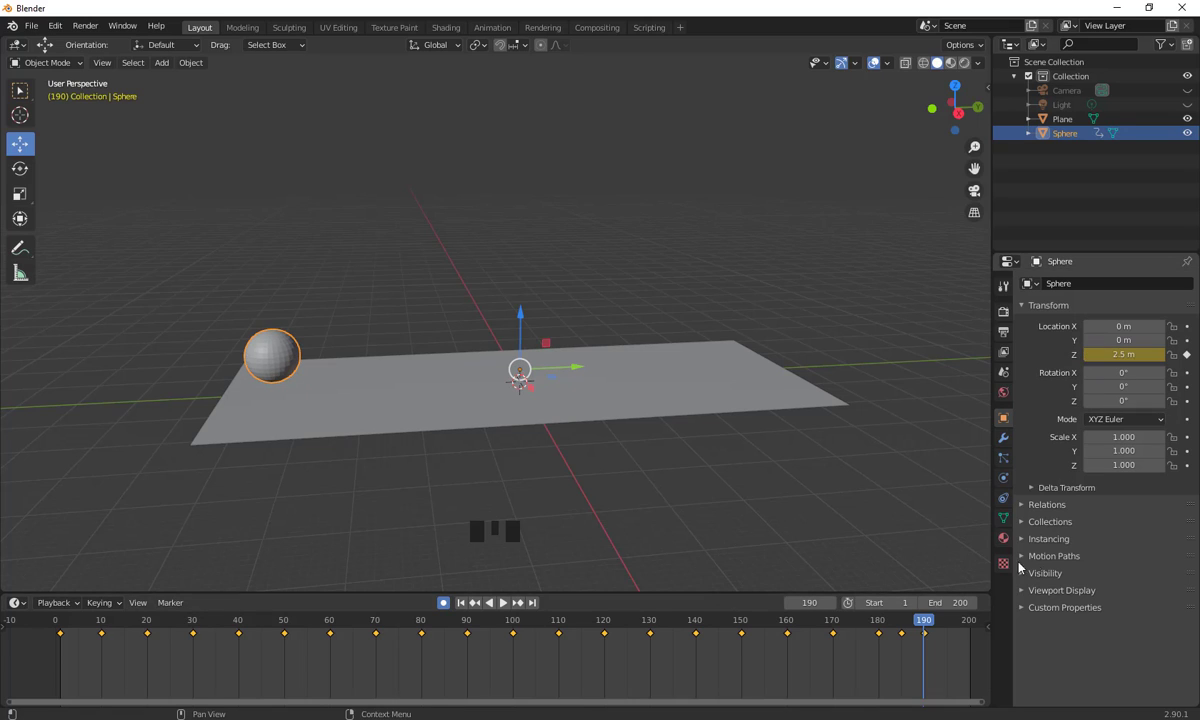
drag(928, 622, 941, 632)
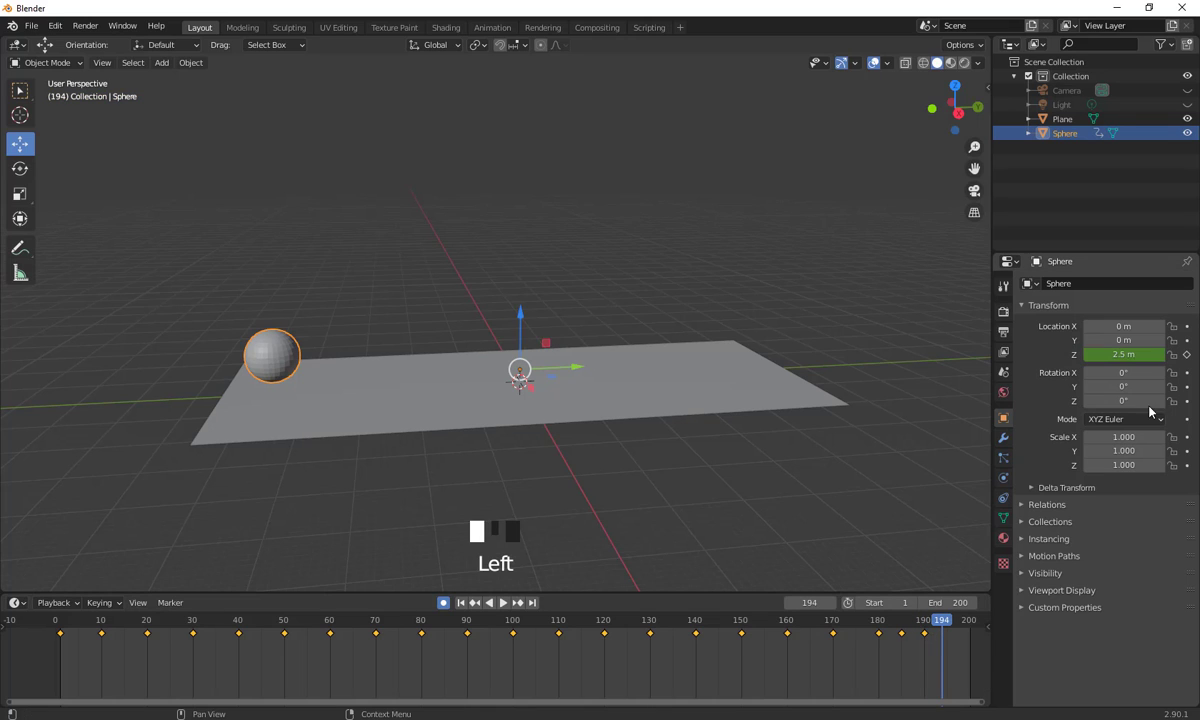
double_click(1095, 354)
key(Return)
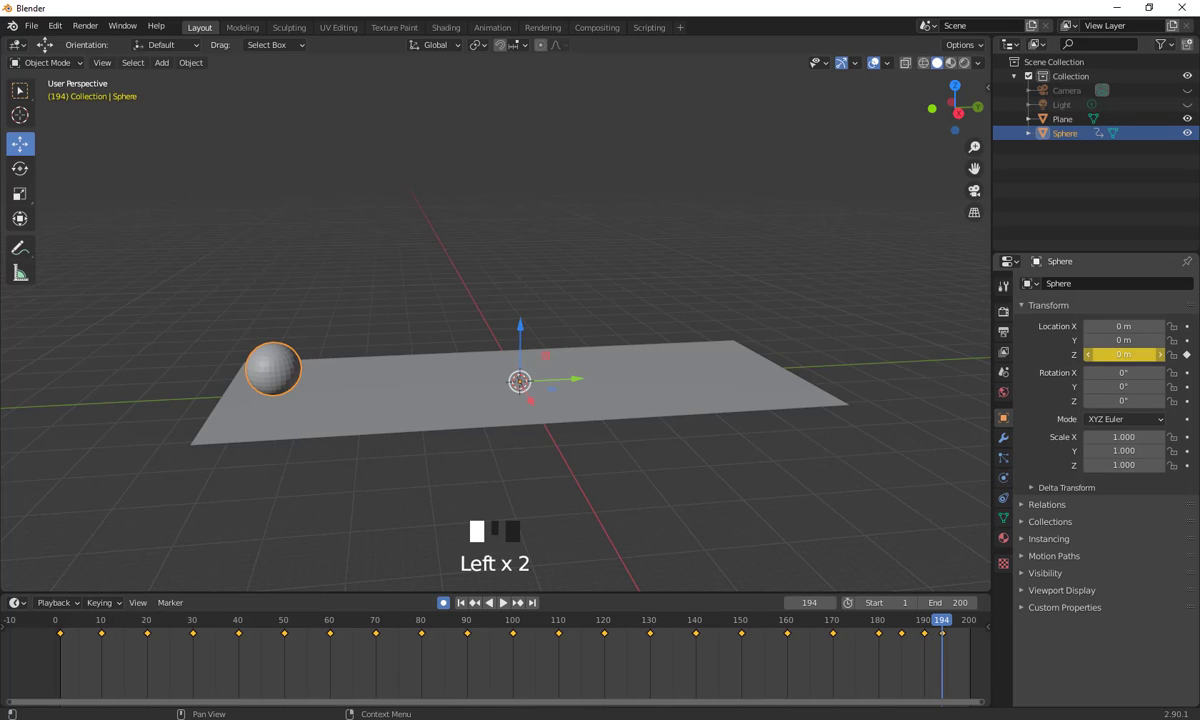
- Auto-key the sphere's Z location at 1 m on frame 197 and at 0 m on frame 200
mouse_move(941, 634)
mouse_down()
mouse_move(967, 634)
mouse_move(958, 638)
mouse_up()
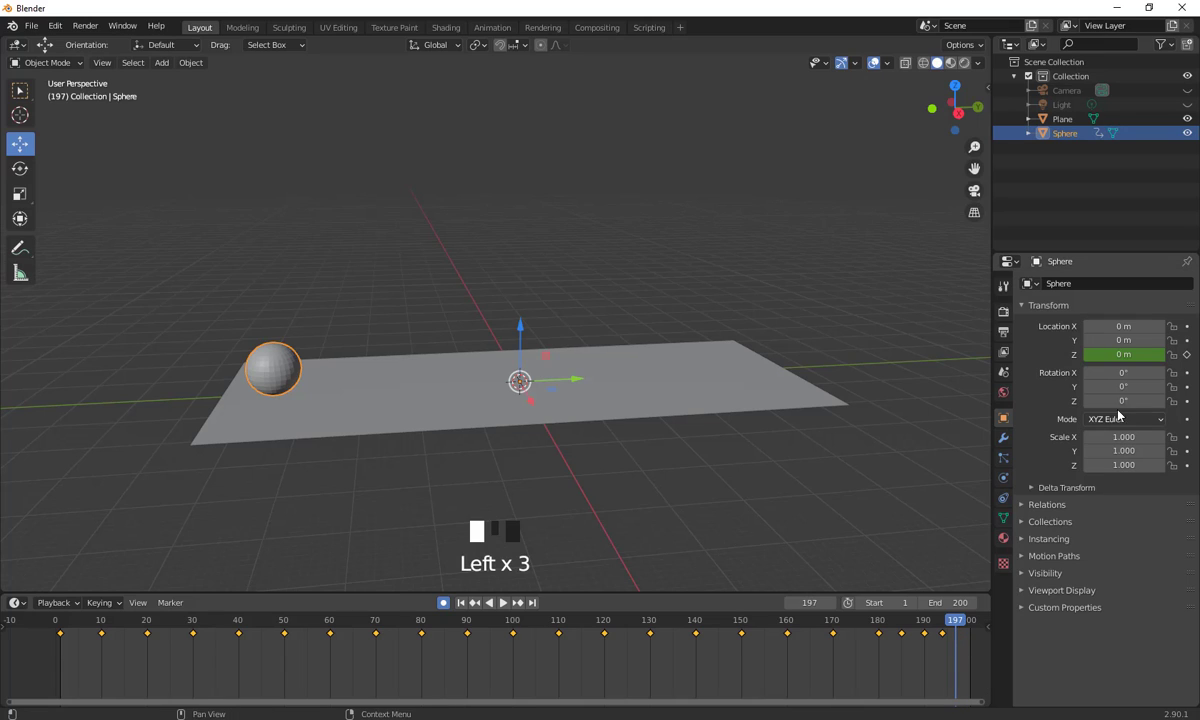
click(1128, 354)
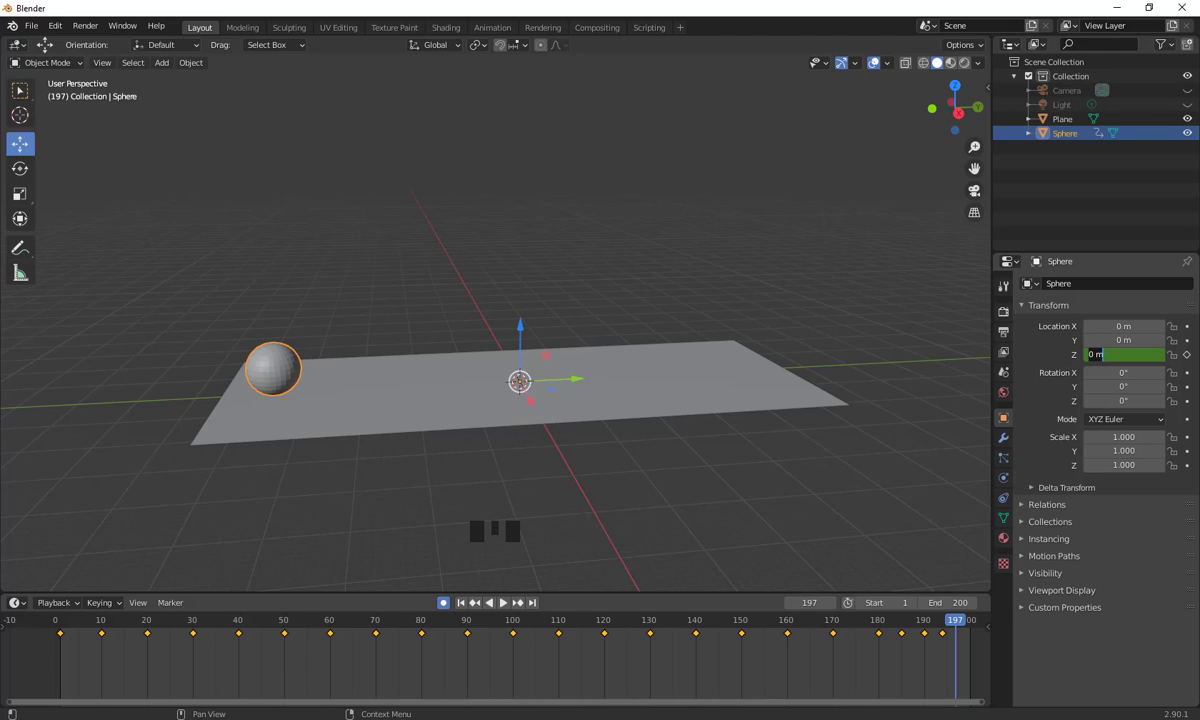
text(1)
key(Return)
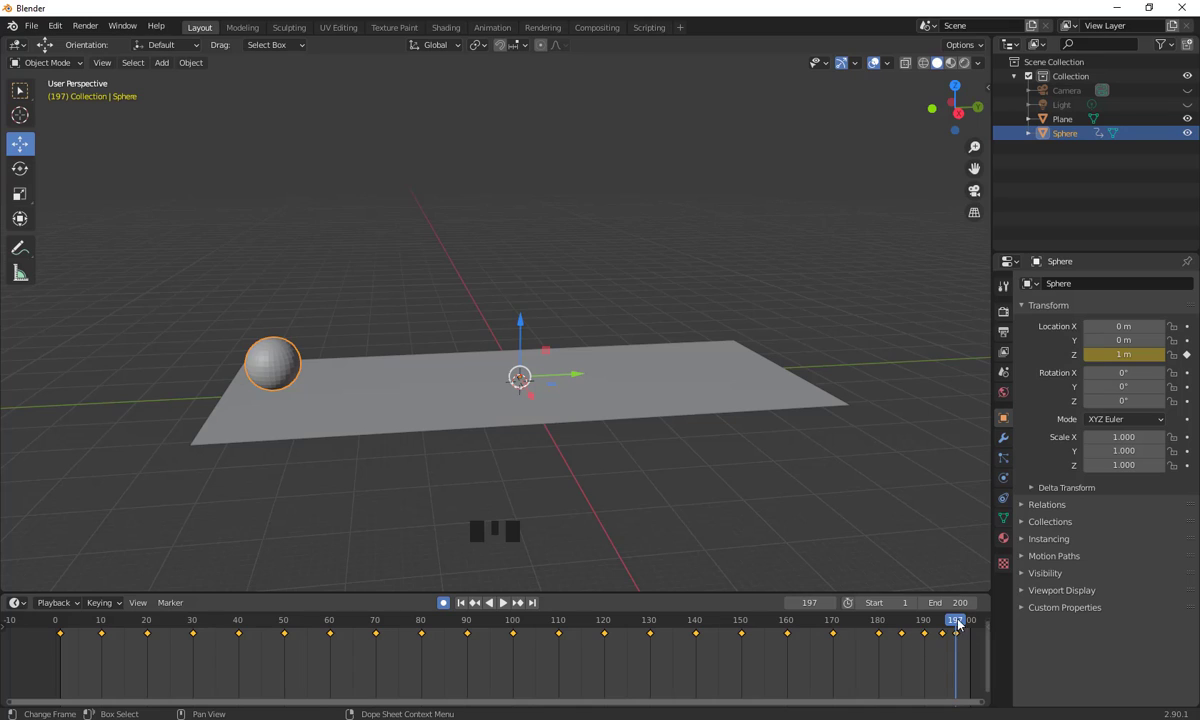
drag(958, 627, 967, 630)
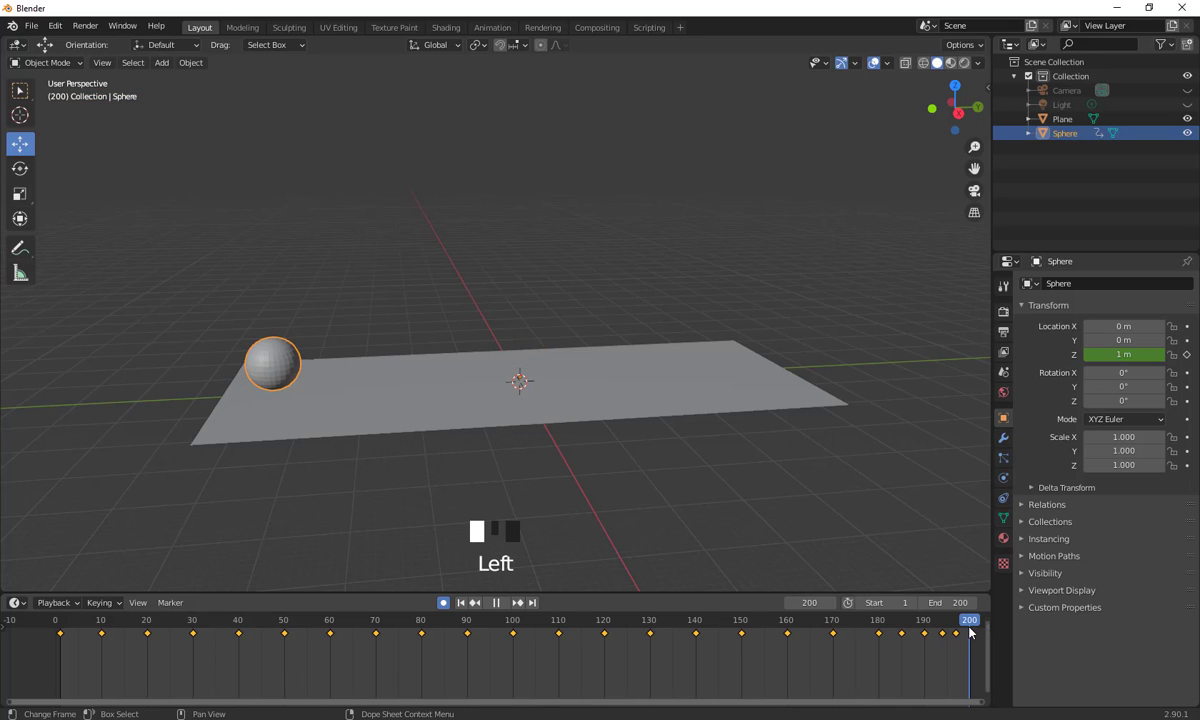
double_click(1110, 354)
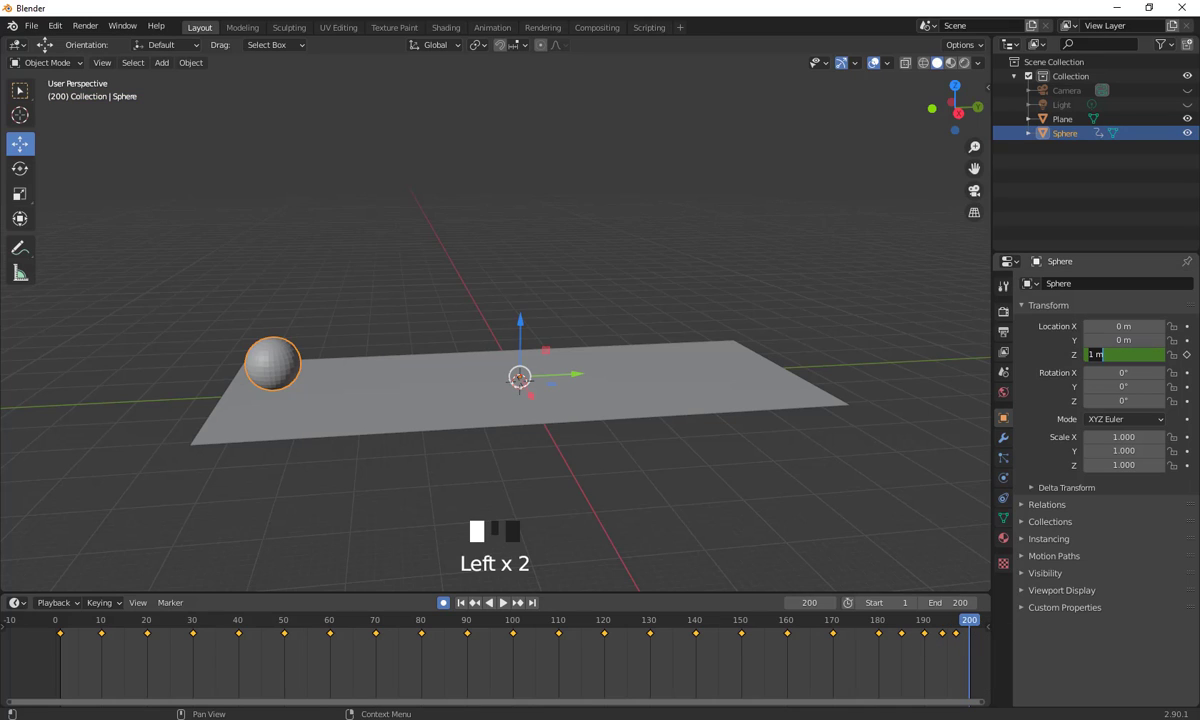
text(0)
key(Return)
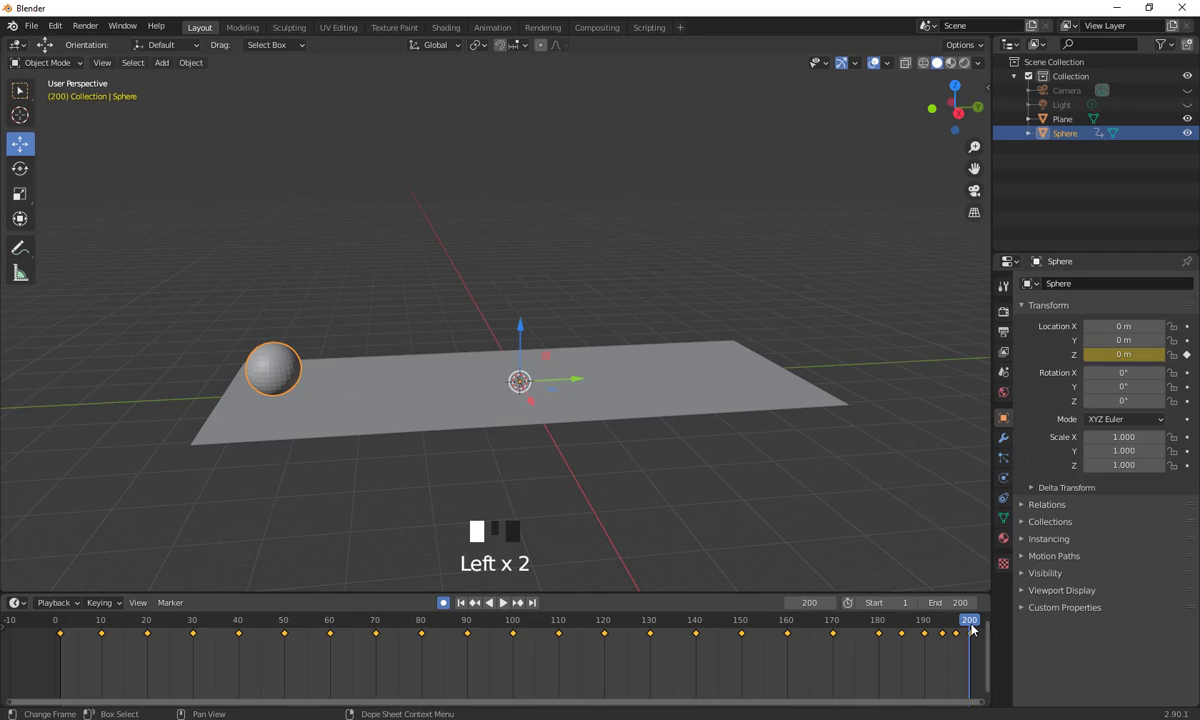
- Scrub back through the bounce animation, turn off auto keying and return to frame 1
drag(970, 628, 118, 694)
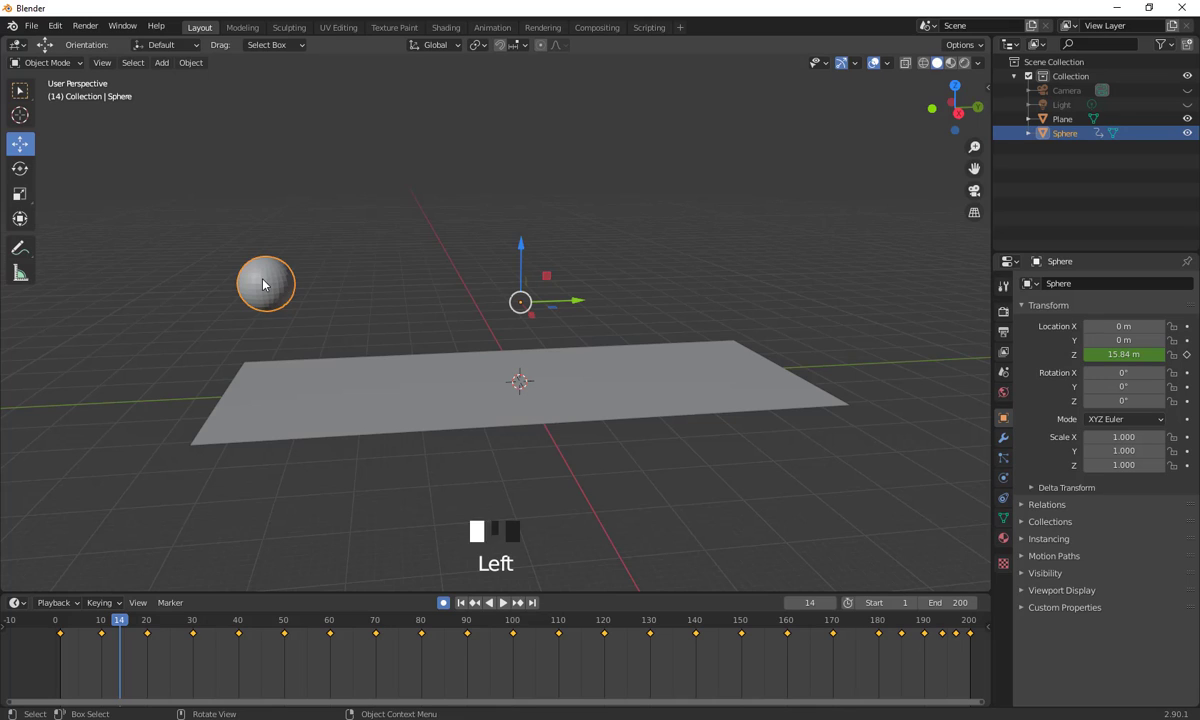
click(444, 604)
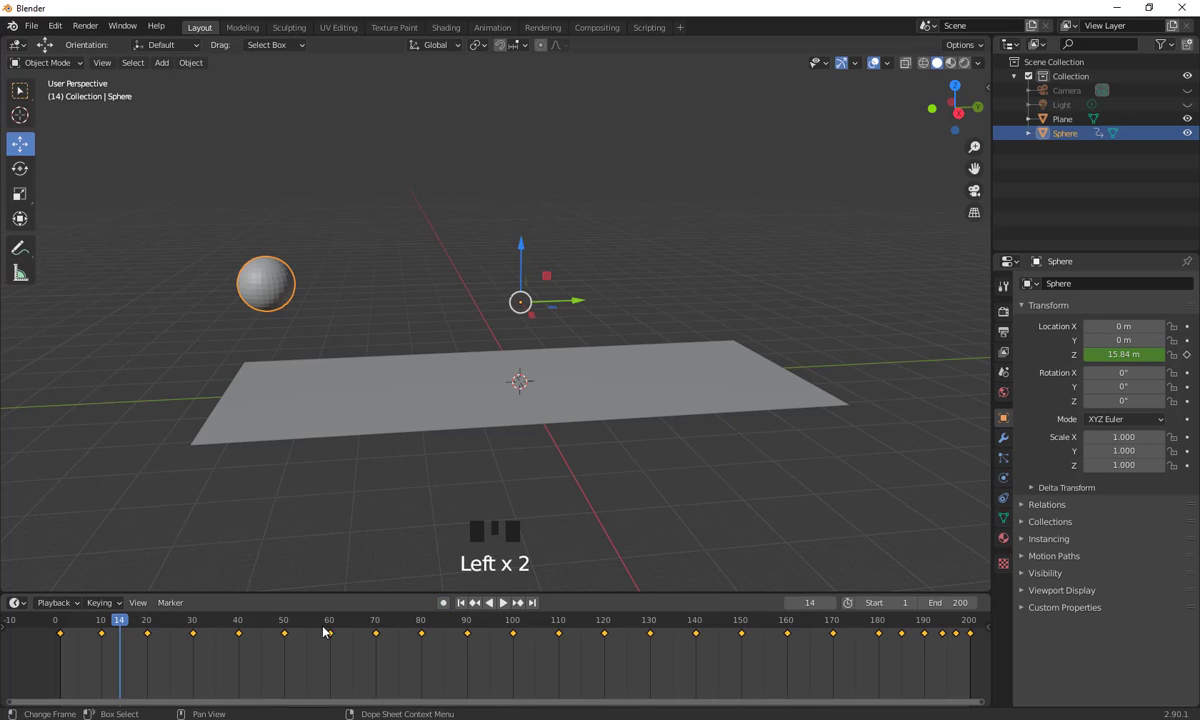
drag(131, 627, 60, 627)
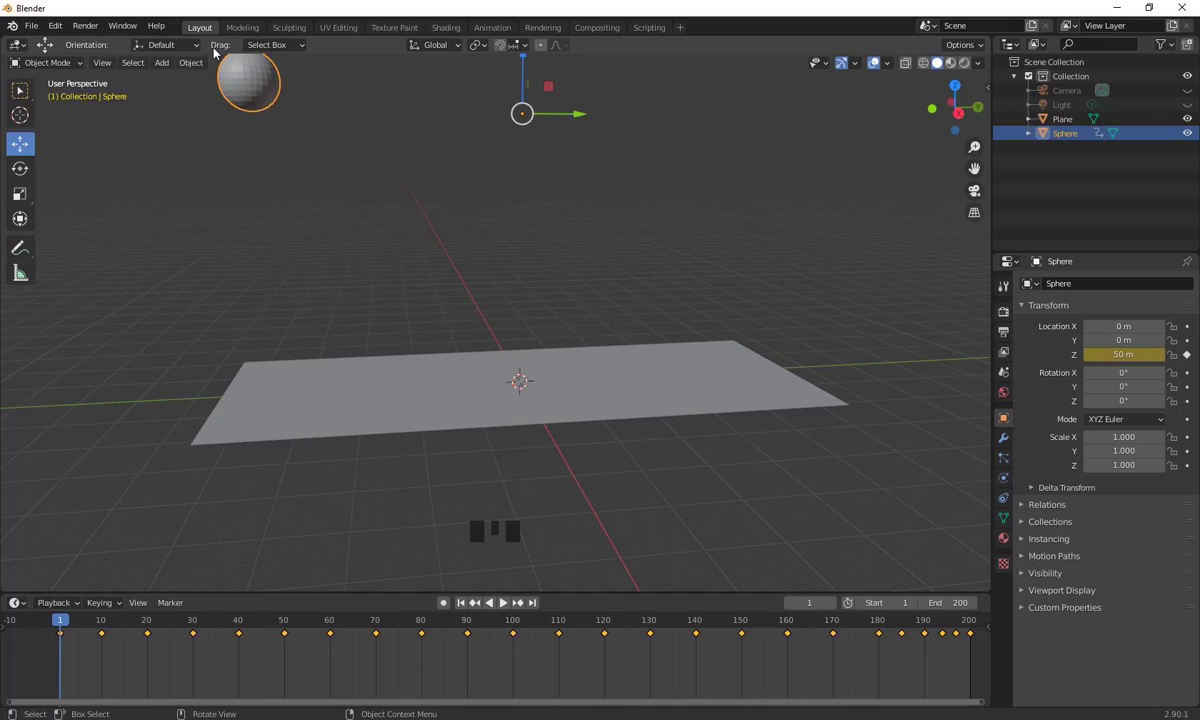
- Set the sphere's origin to the centre of its own mesh
click(185, 64)
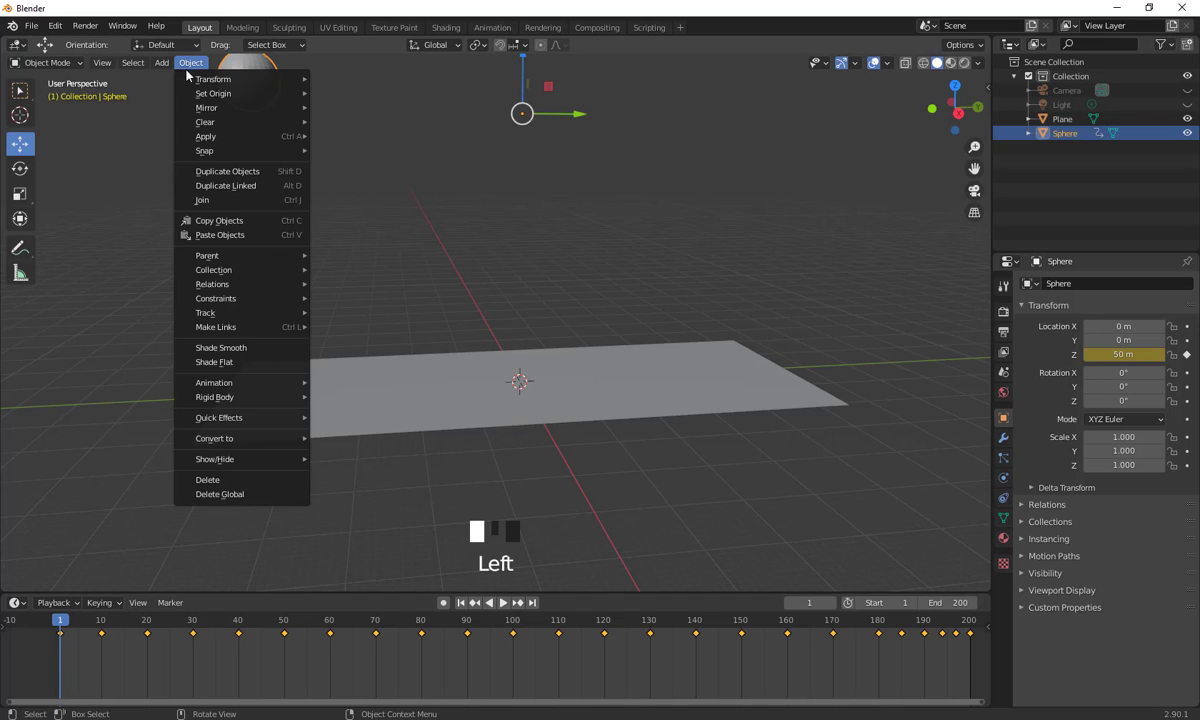
mouse_move(225, 93)
click(383, 143)
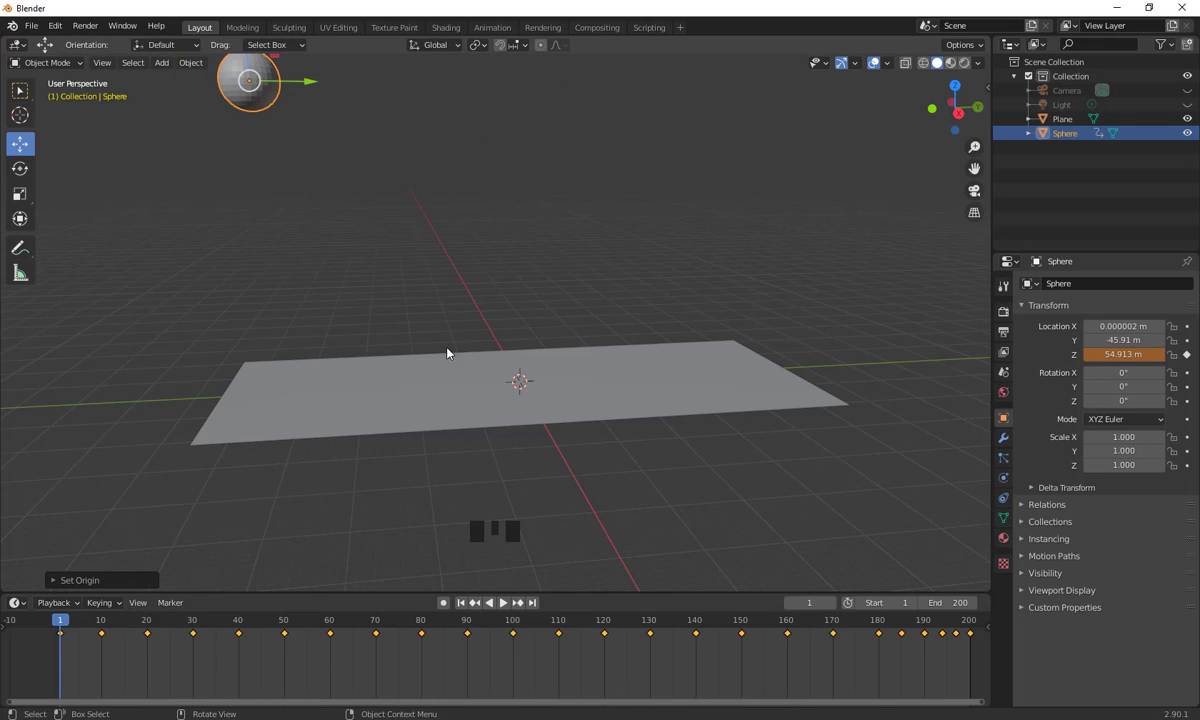
- Play back the bounce animation and check where the sphere meets the plane around frame 11
key(space)
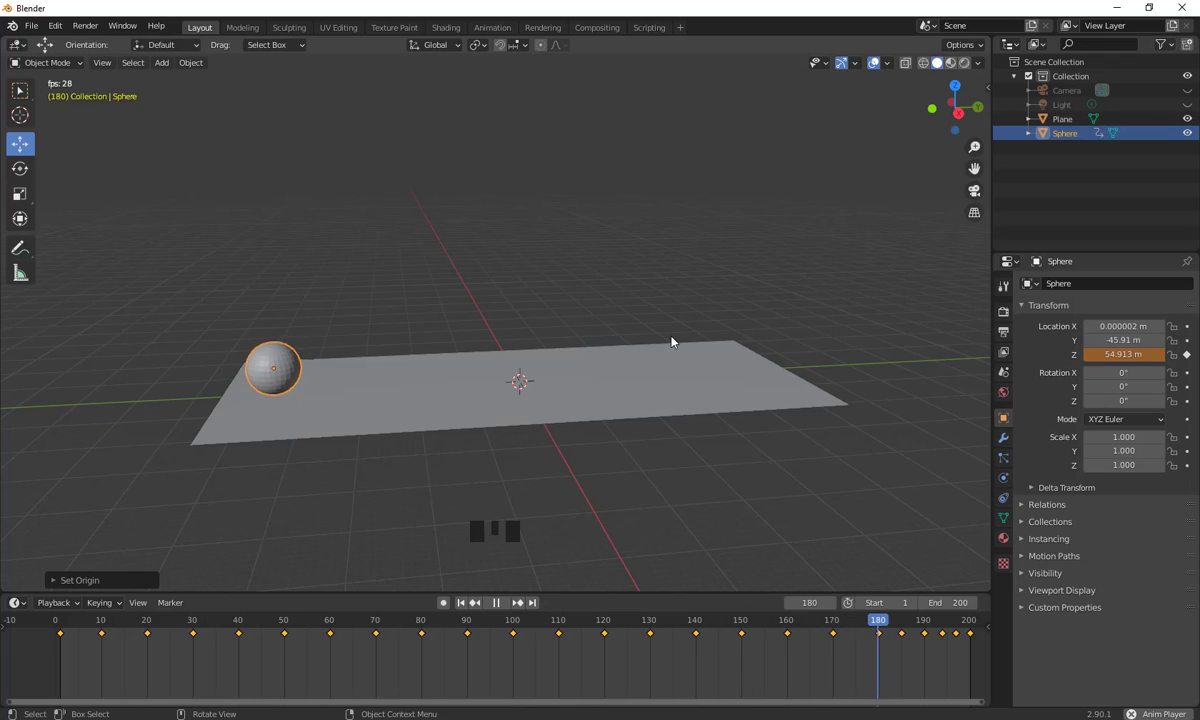
key(space)
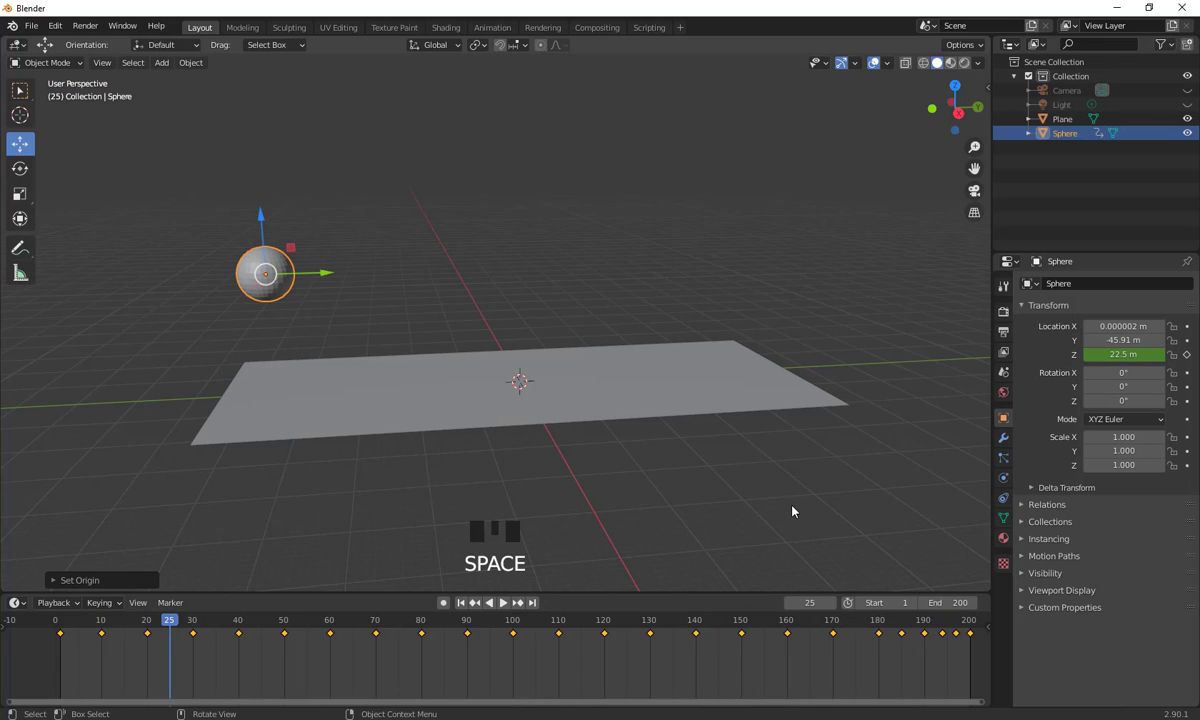
drag(163, 640, 105, 662)
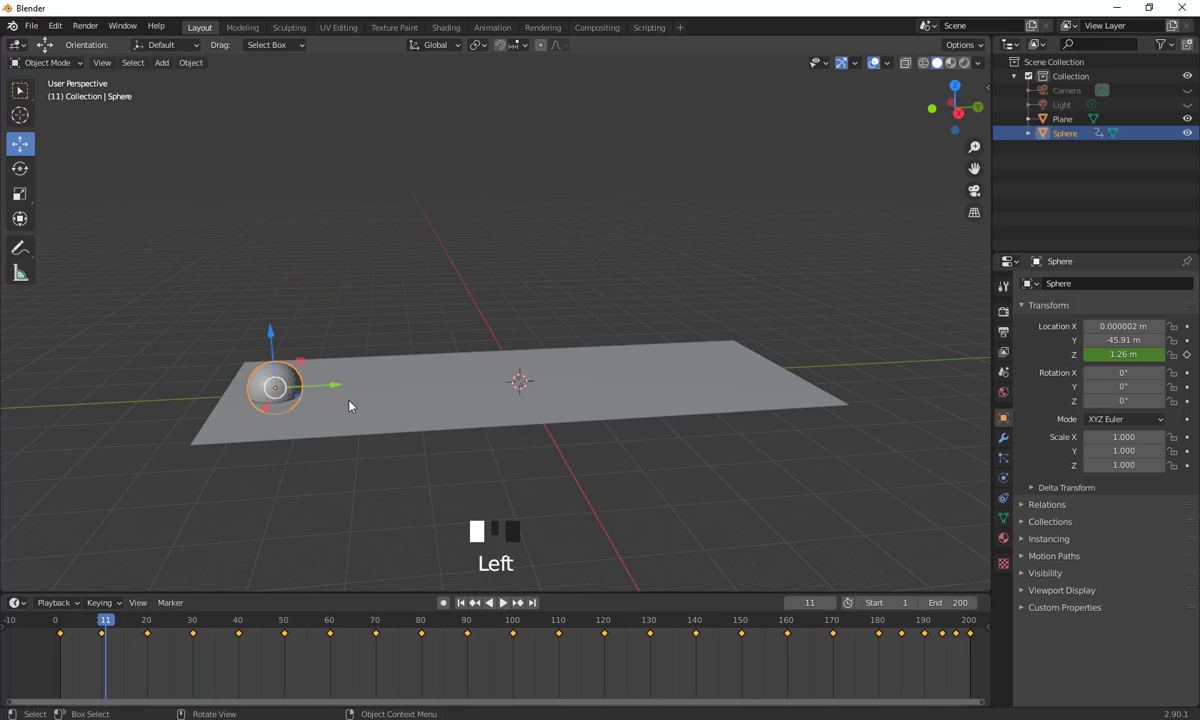
- Show the sphere and plane in the right orthographic view at frame 11
shift+click(514, 452)
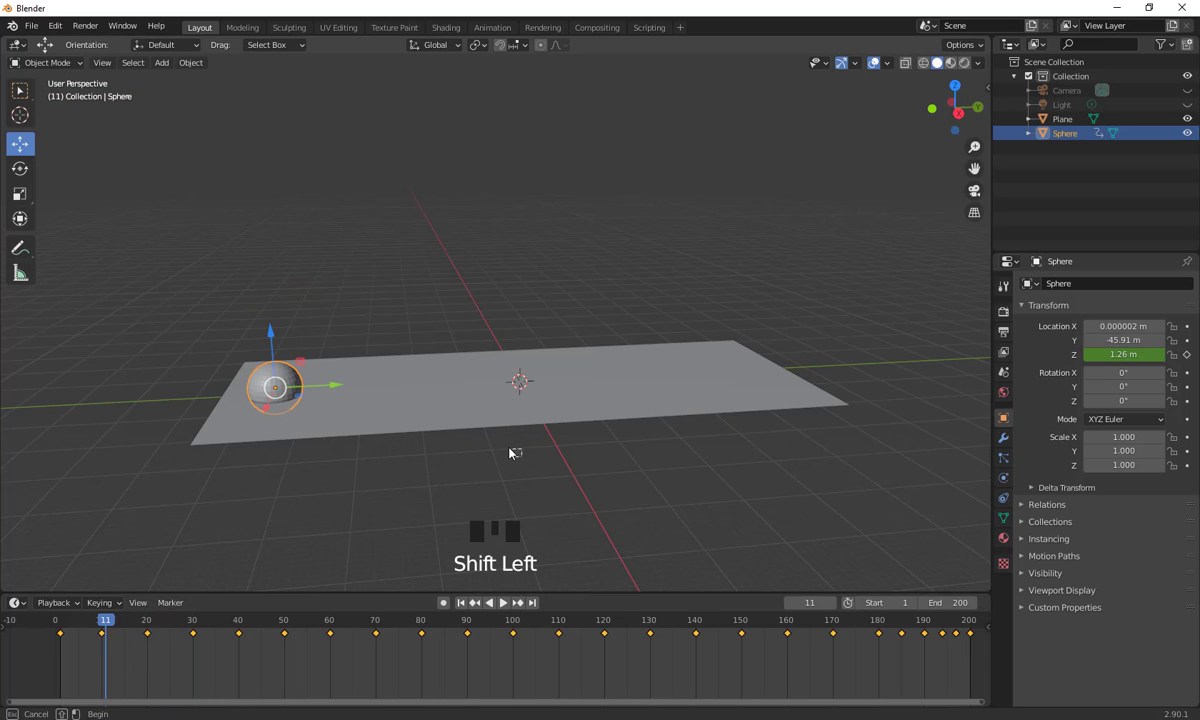
alt+middle_click(624, 485)
alt+middle_drag(624, 485, 558, 533)
scroll(560, 480, down, 2)
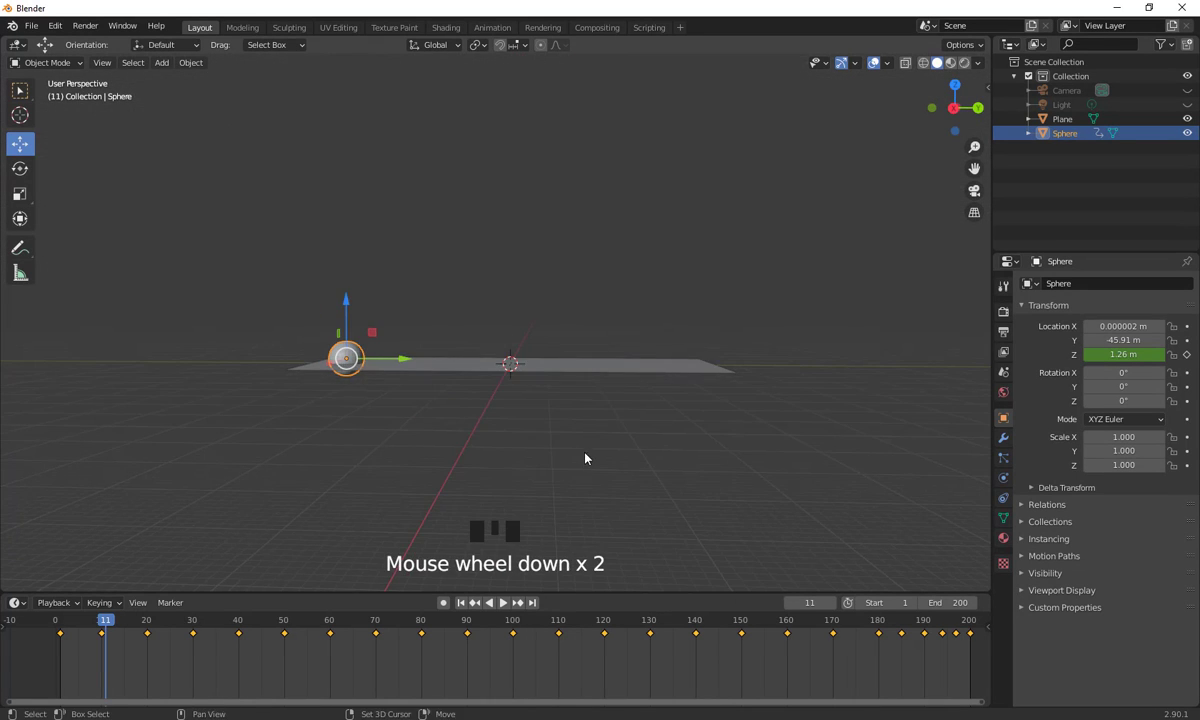
shift+middle_drag(587, 458, 621, 424)
key(KP_3)
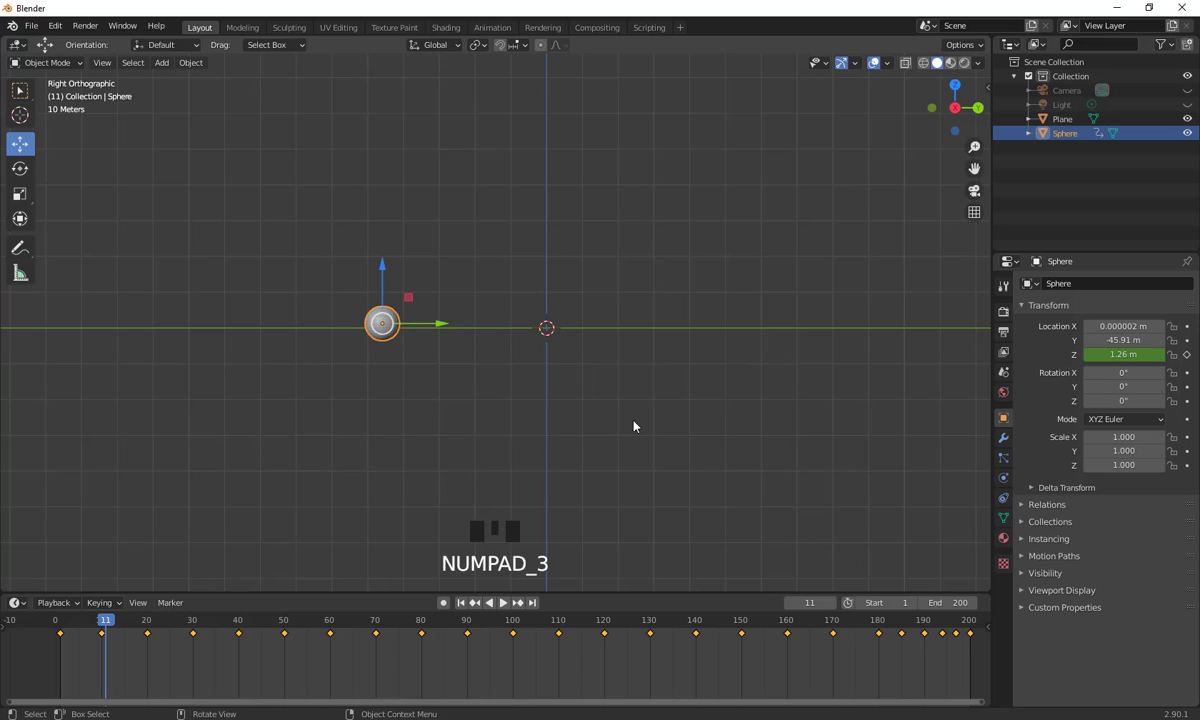
- Select the plane and lower it along Z to about -3.81 m, just beneath the sphere
scroll(563, 241, up, 3)
drag(490, 266, 519, 474)
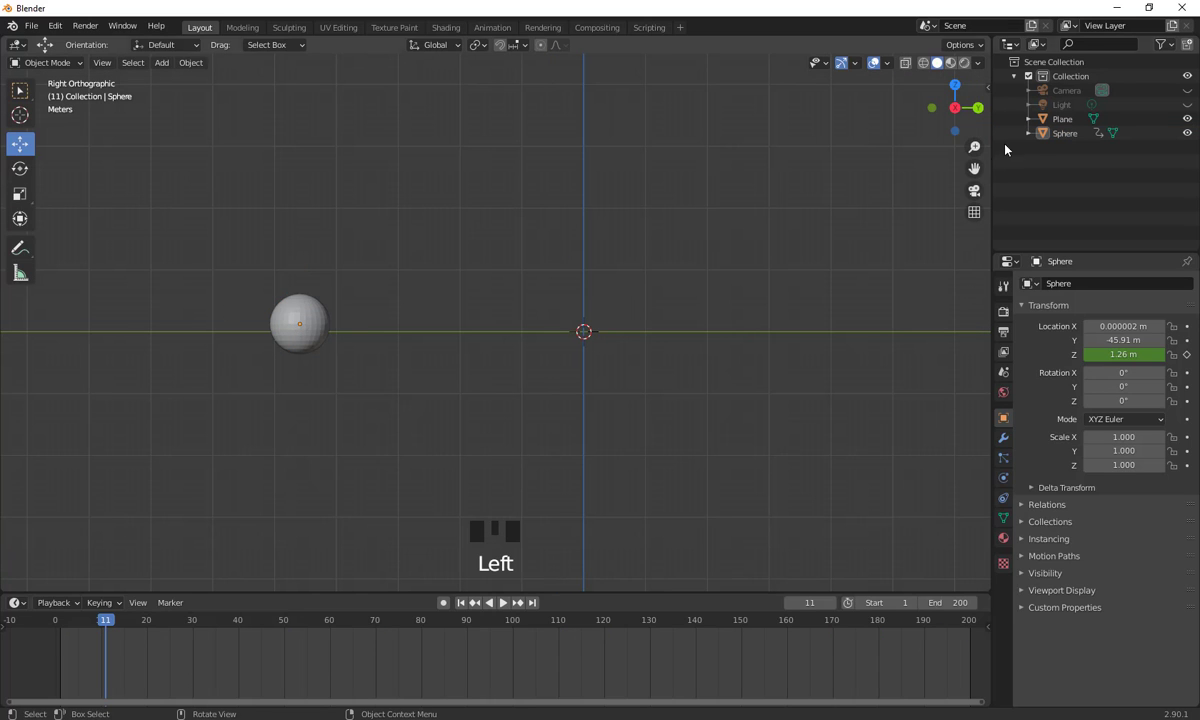
click(1078, 119)
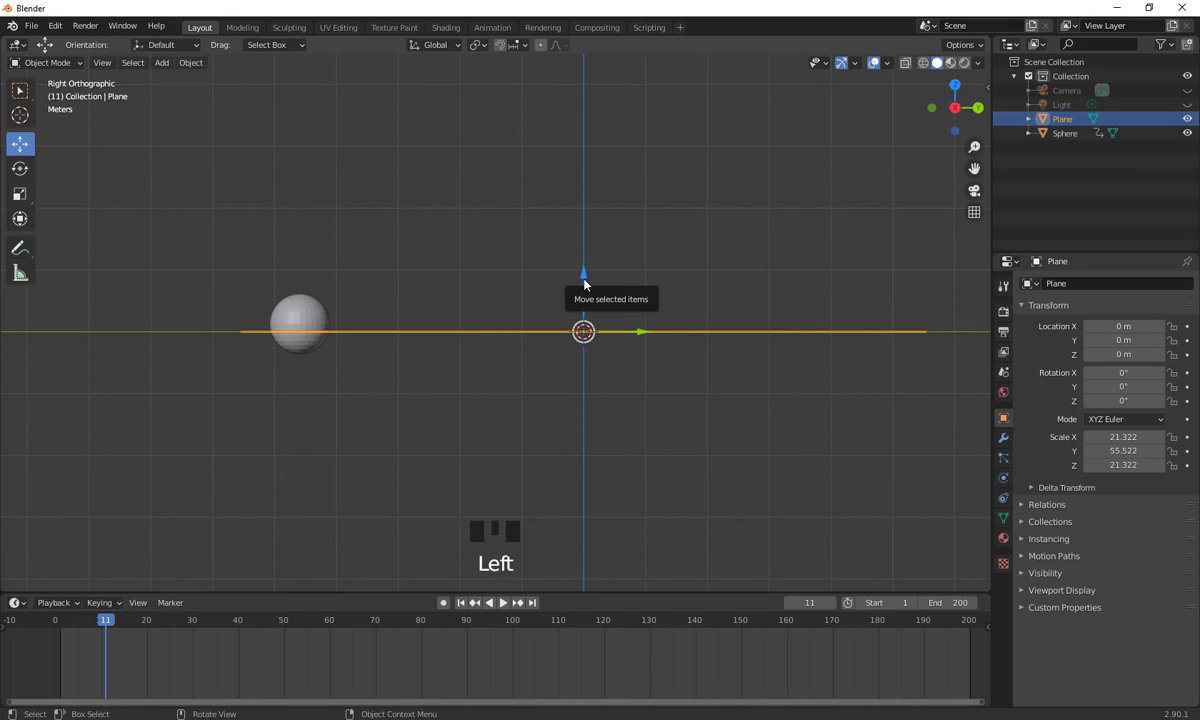
drag(584, 284, 589, 308)
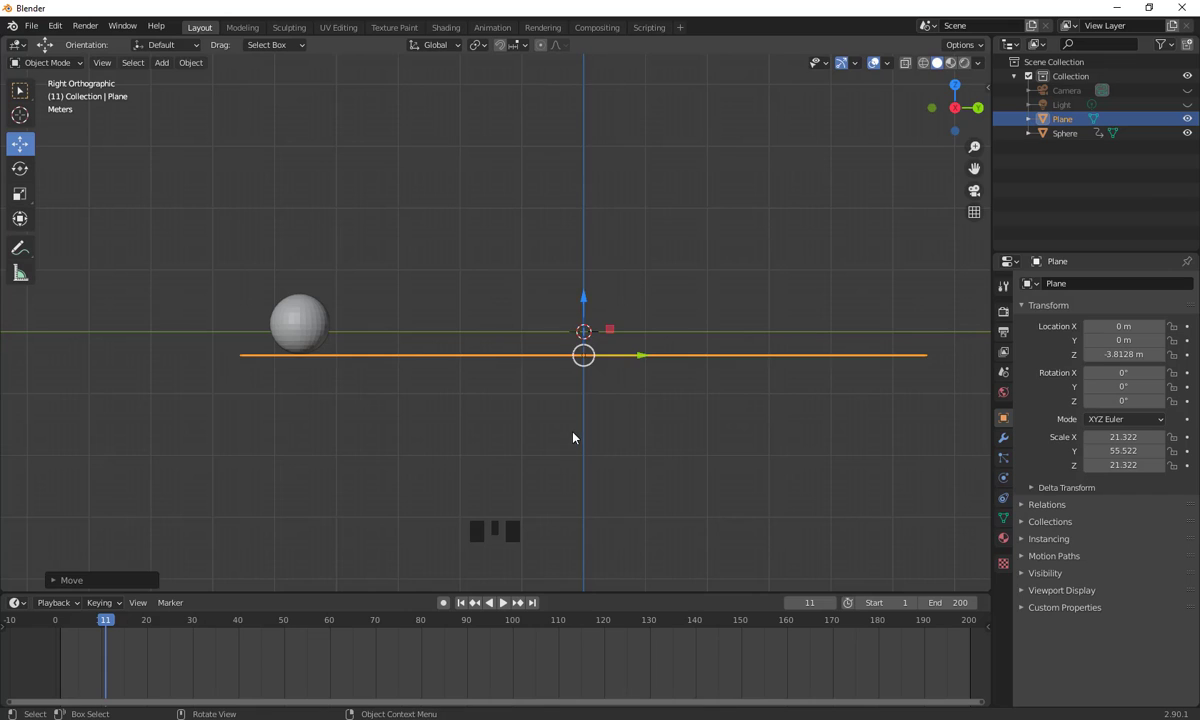
- Play the start of the bounce from frame 0 in perspective view, stop at frame 9 and select the sphere
scroll(575, 440, down, 4)
middle_drag(664, 437, 625, 471)
scroll(651, 474, down, 2)
scroll(643, 482, up, 3)
scroll(609, 489, up, 3)
drag(107, 628, 1000, 646)
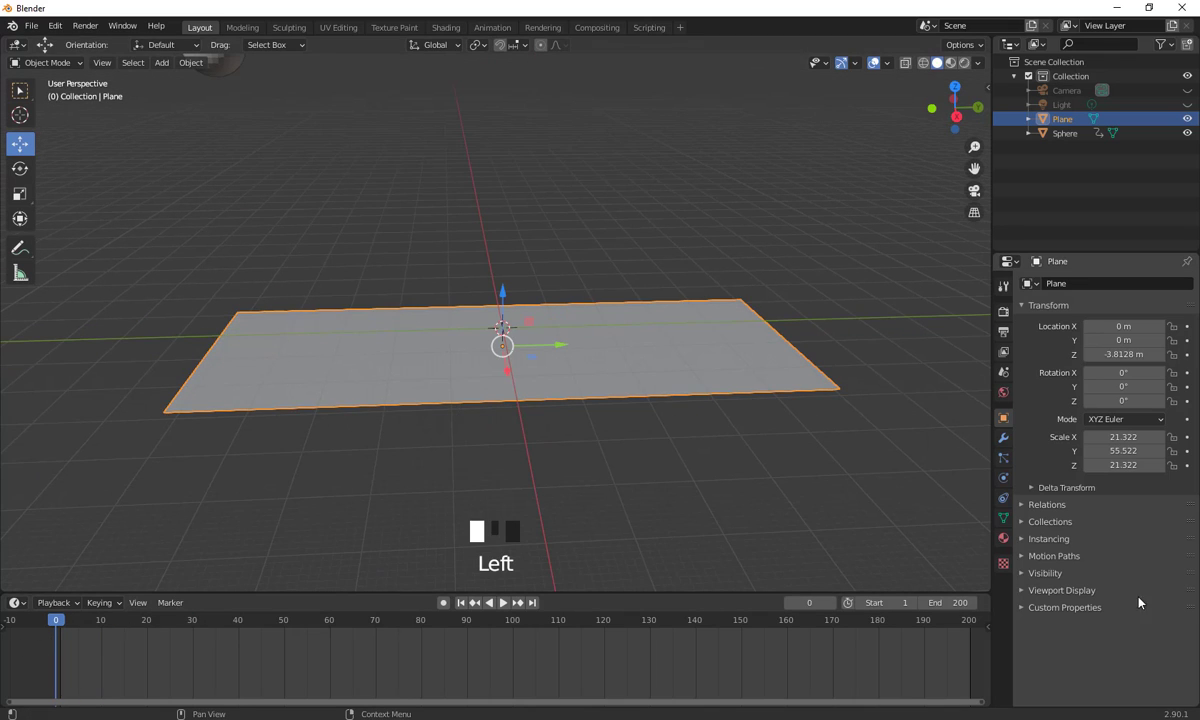
key(space)
key(space)
click(239, 326)
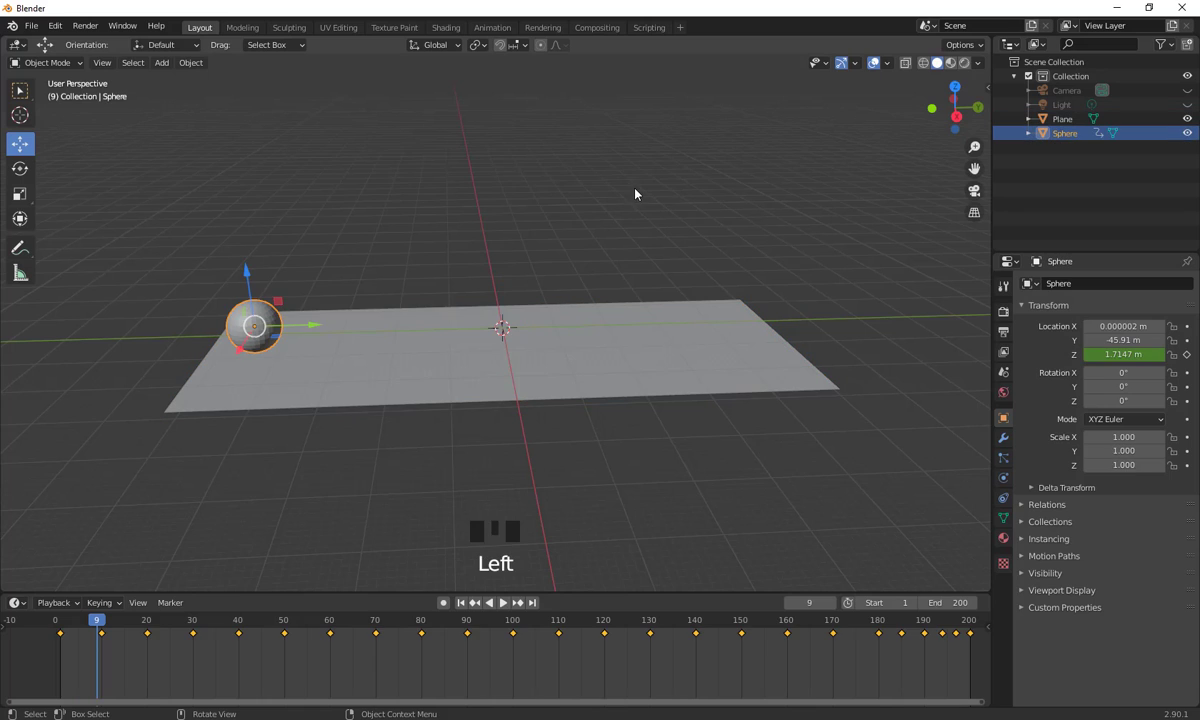
click(640, 188)
click(265, 312)
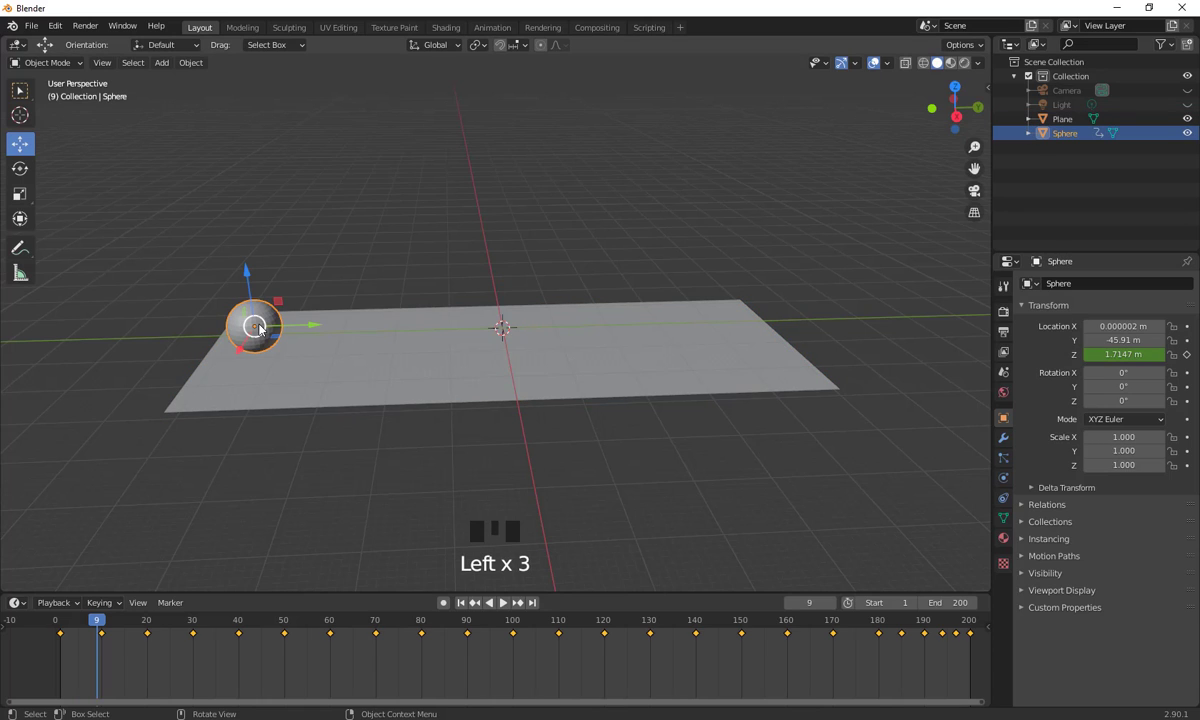
- Play the bounce animation from frame 1, stop it and return to the first ground contact at frame 10
drag(96, 636, 58, 637)
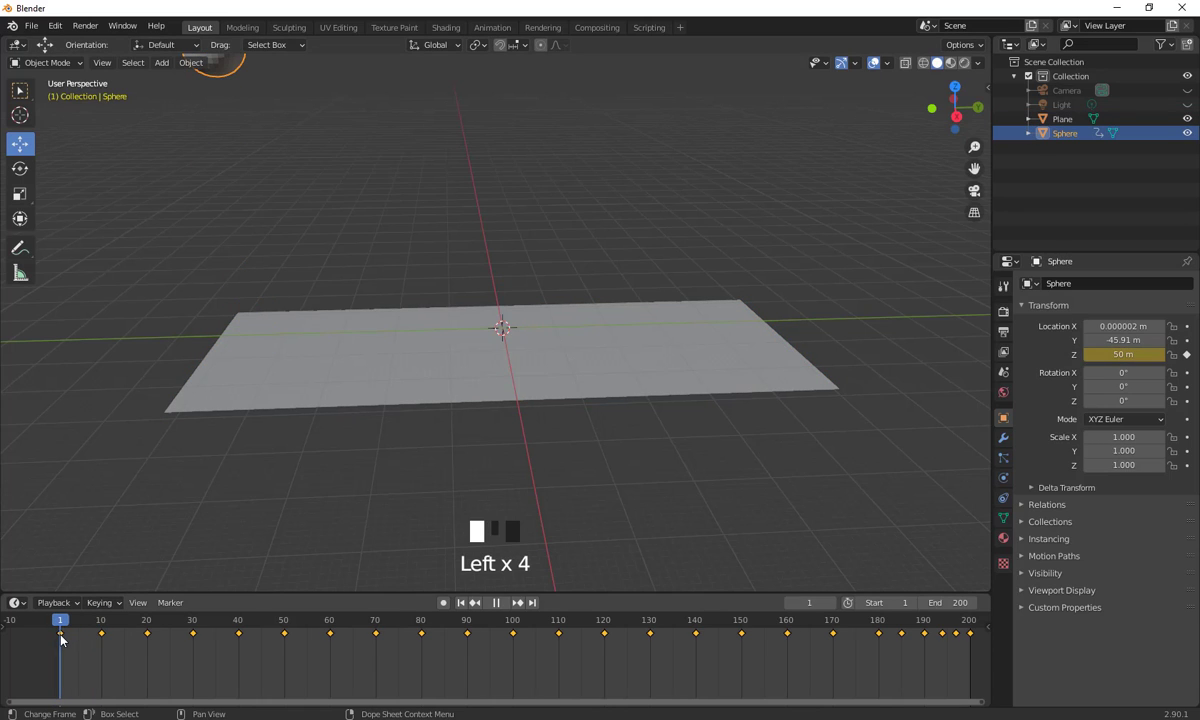
key(space)
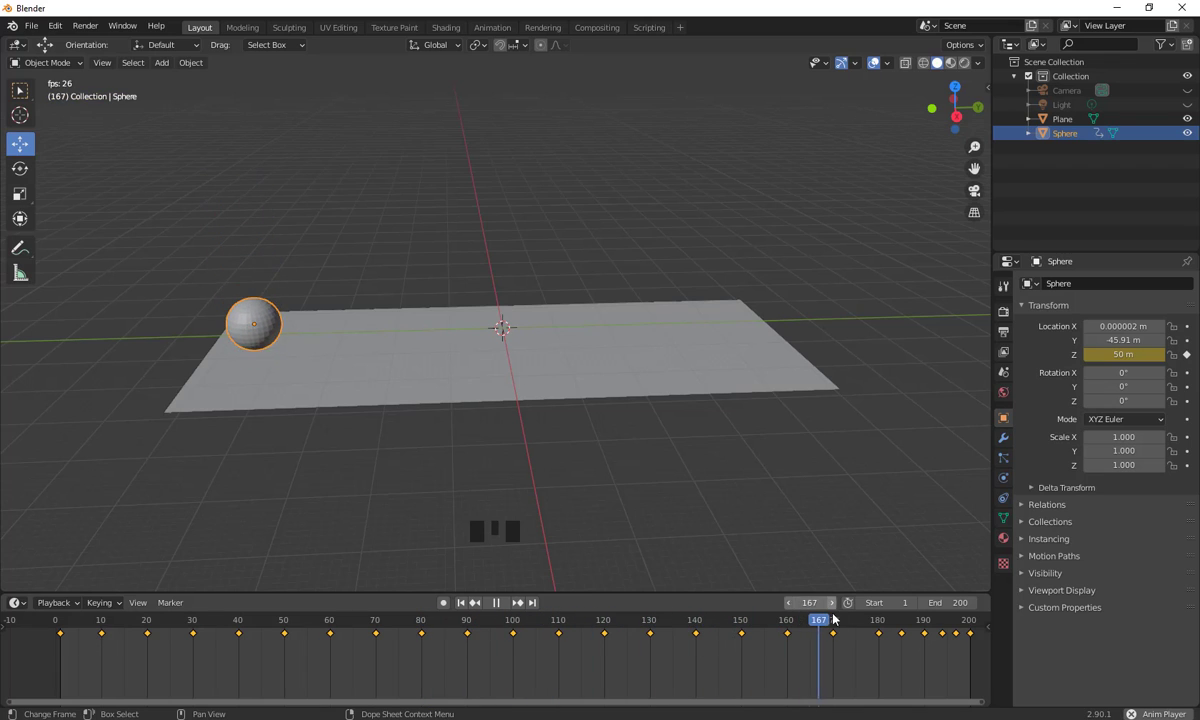
key(space)
drag(718, 632, 102, 640)
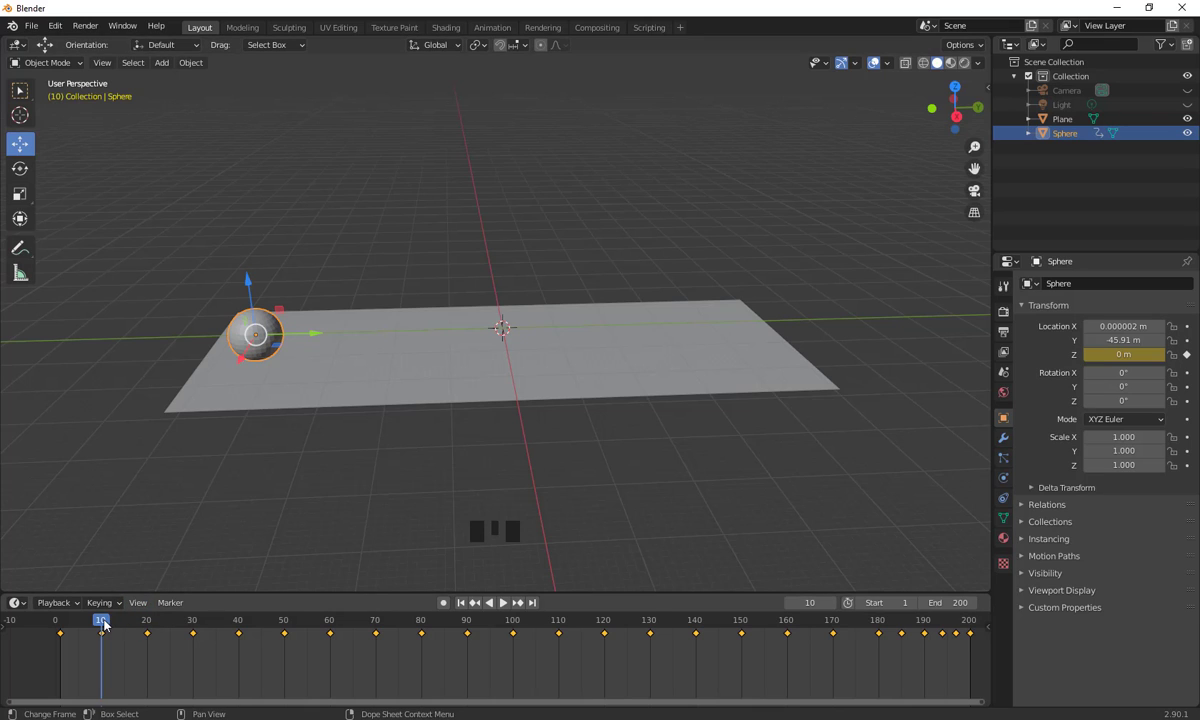
mouse_move(103, 623)
mouse_down()
mouse_move(147, 640)
mouse_move(100, 647)
mouse_up()
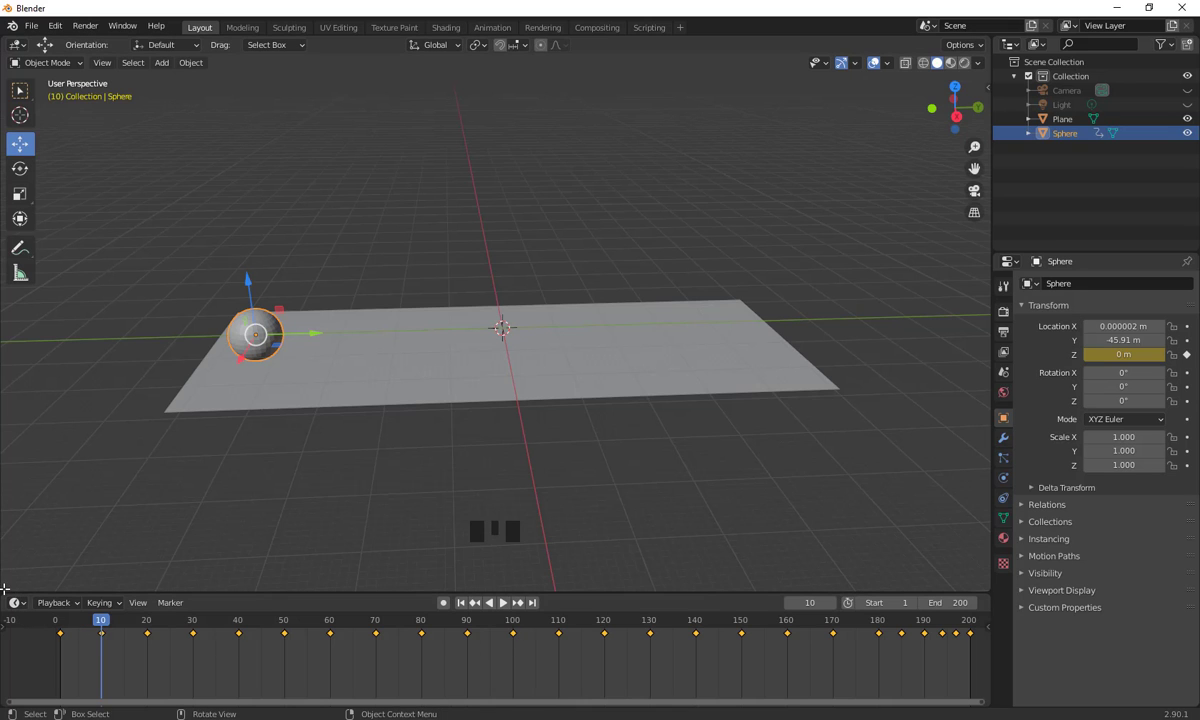
- Split the 3D viewport horizontally, shrink the timeline and turn the new lower area into a Graph Editor
drag(8, 588, 32, 392)
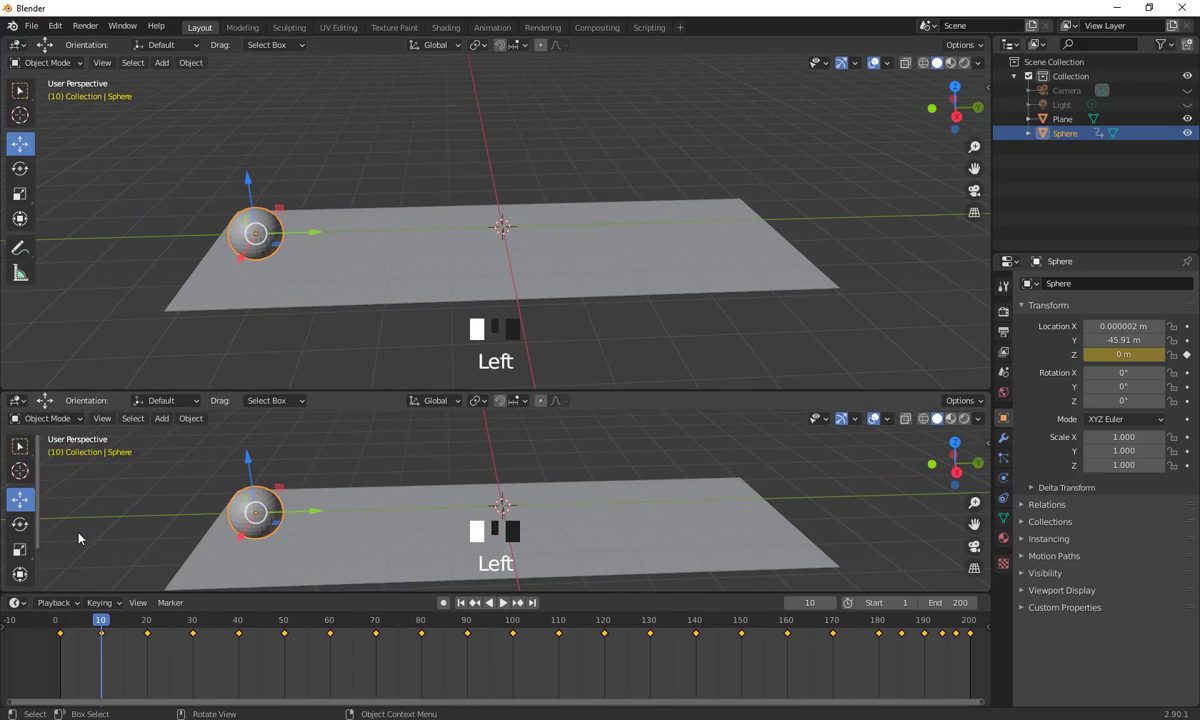
drag(112, 591, 116, 647)
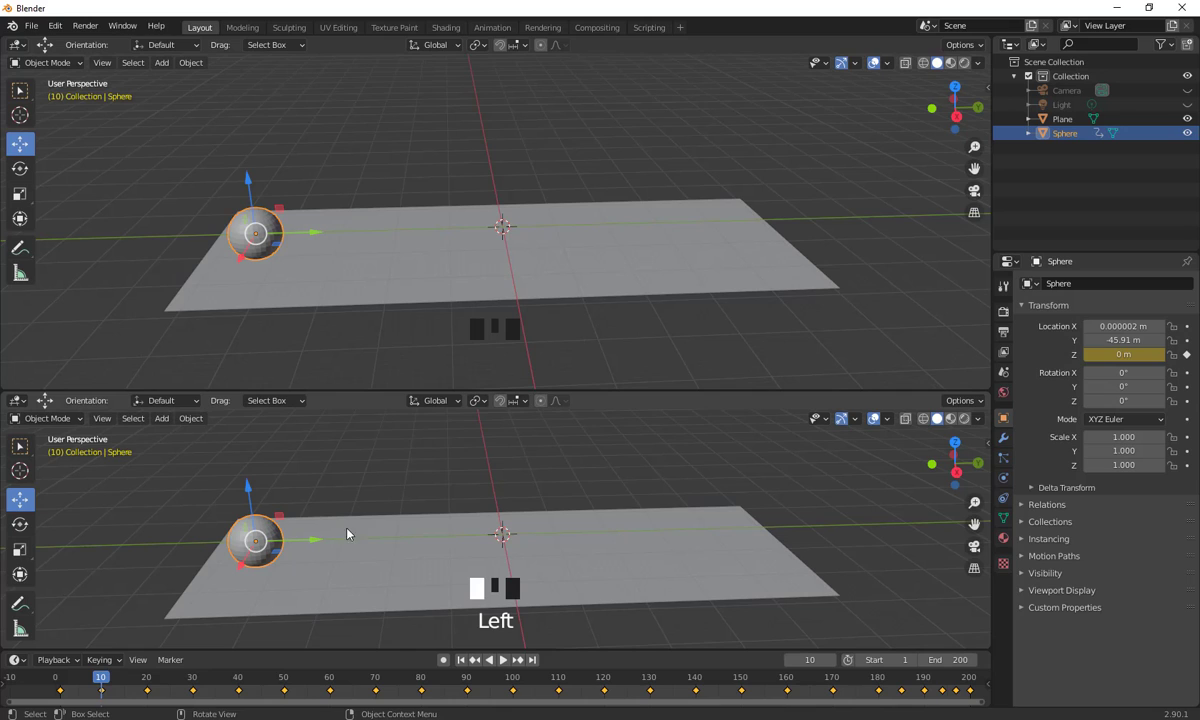
click(17, 401)
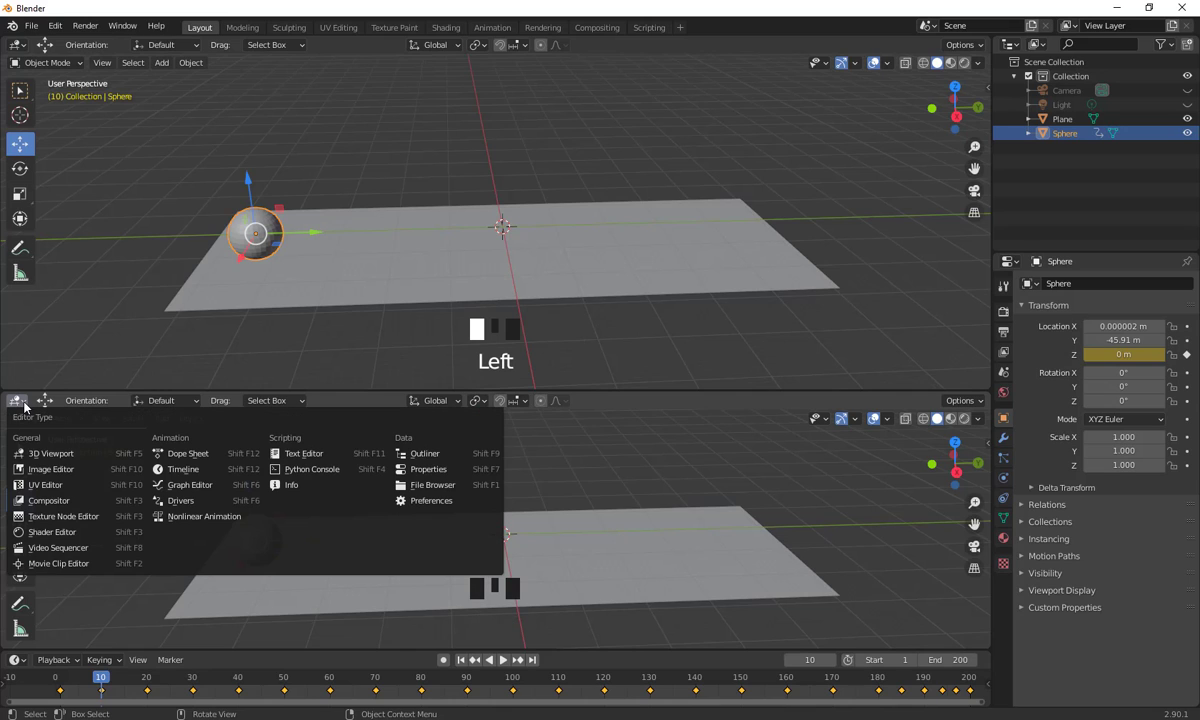
click(199, 486)
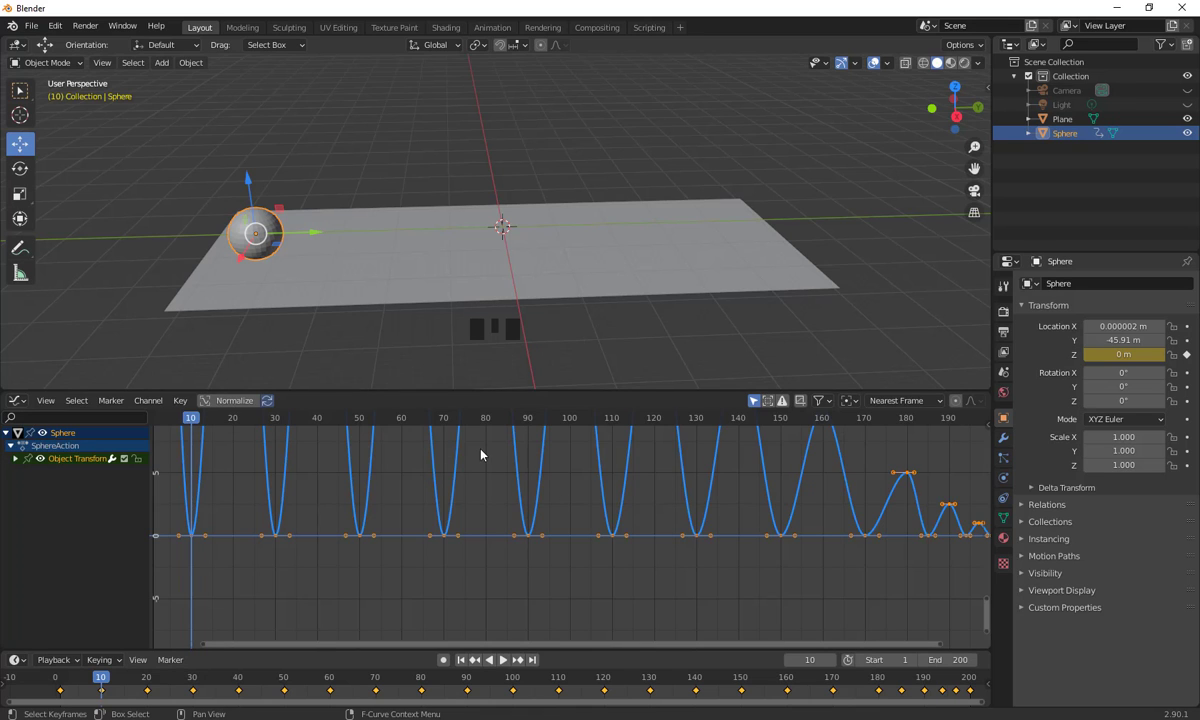
- Examine the sphere's bounce curve in the Graph Editor, both its overall shape and the individual peaks and contacts
scroll(509, 523, down, 5)
scroll(509, 523, up, 2)
shift+middle_drag(526, 488, 554, 562)
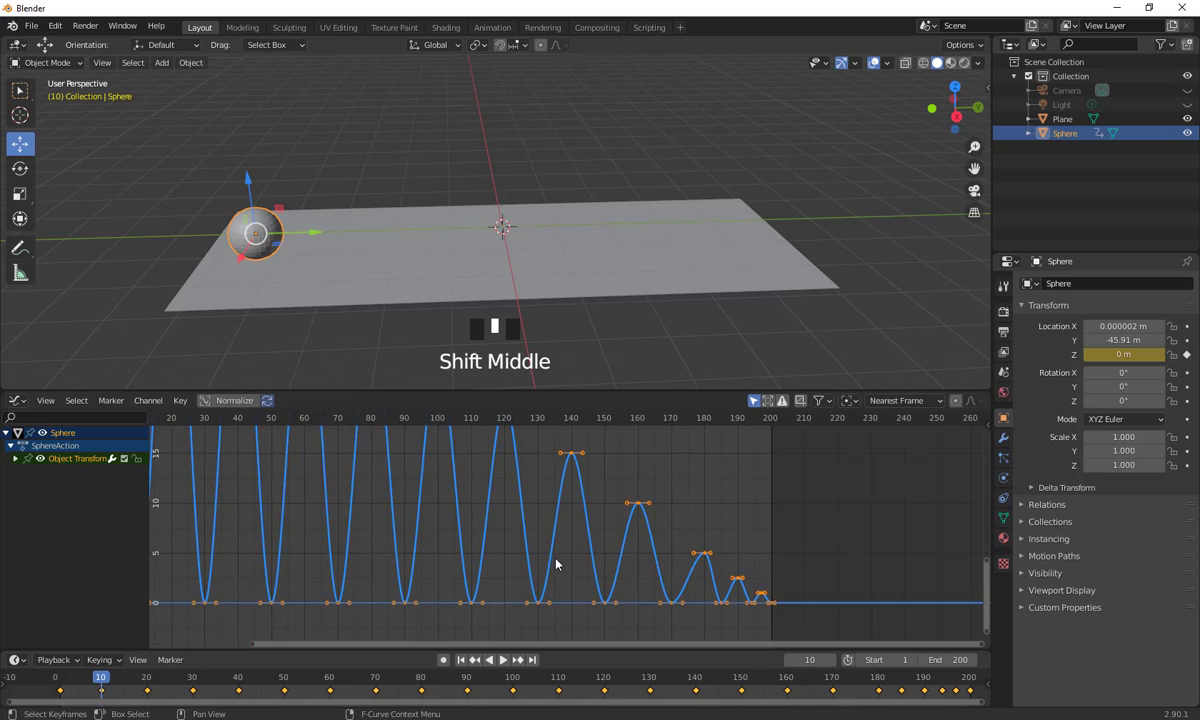
scroll(554, 562, up, 5)
scroll(556, 563, down, 1)
scroll(556, 563, down, 16)
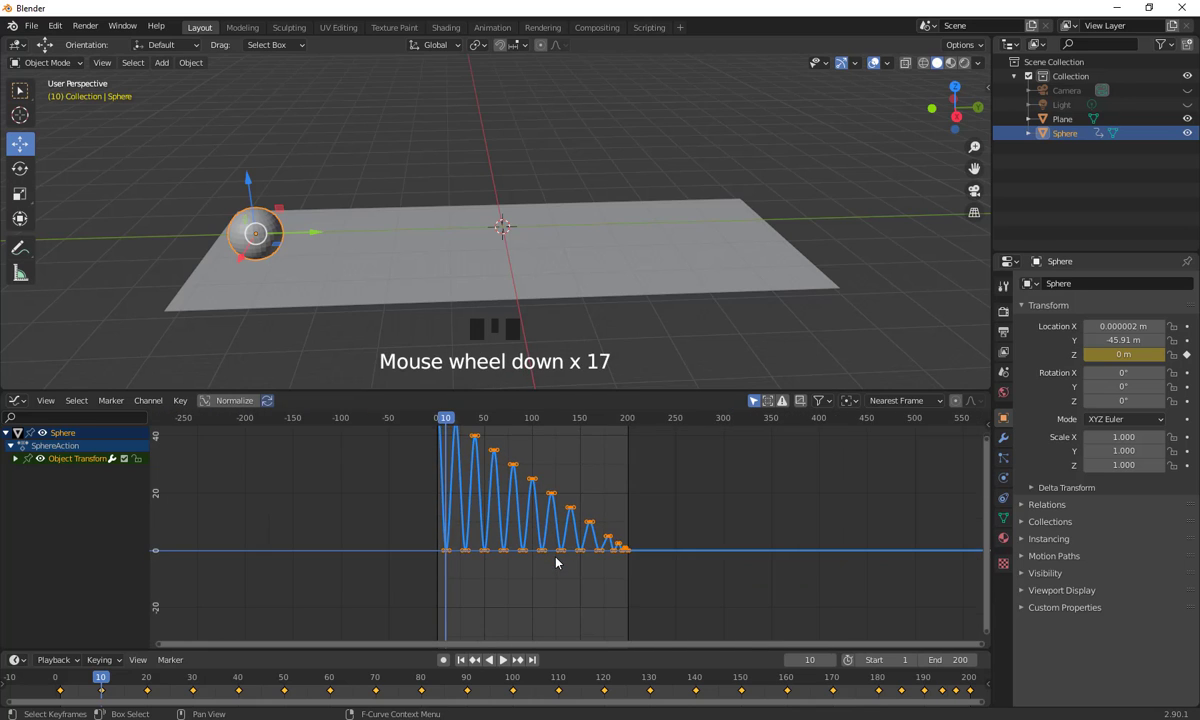
scroll(556, 563, up, 16)
scroll(556, 563, up, 4)
scroll(540, 535, down, 12)
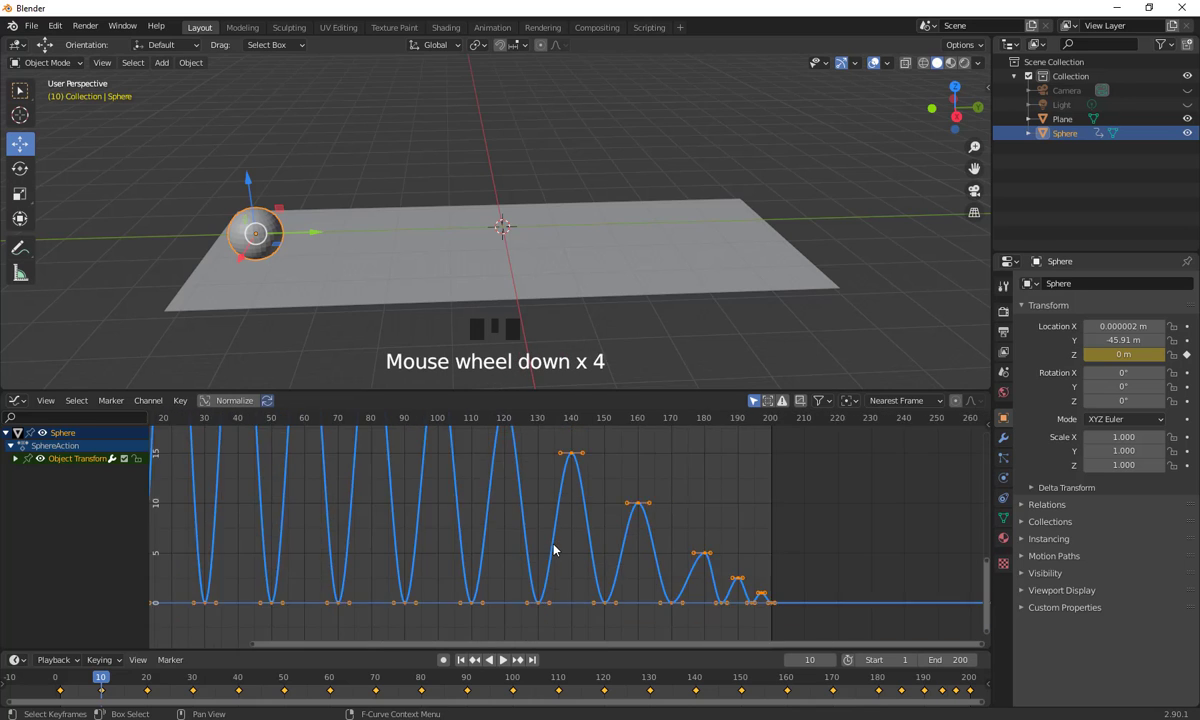
- Enlarge the Graph Editor at the expense of the 3D viewport and bring the curve's highest peaks into view
shift+middle_drag(471, 447, 525, 527)
drag(549, 390, 540, 242)
shift+scroll(536, 509, up, 1)
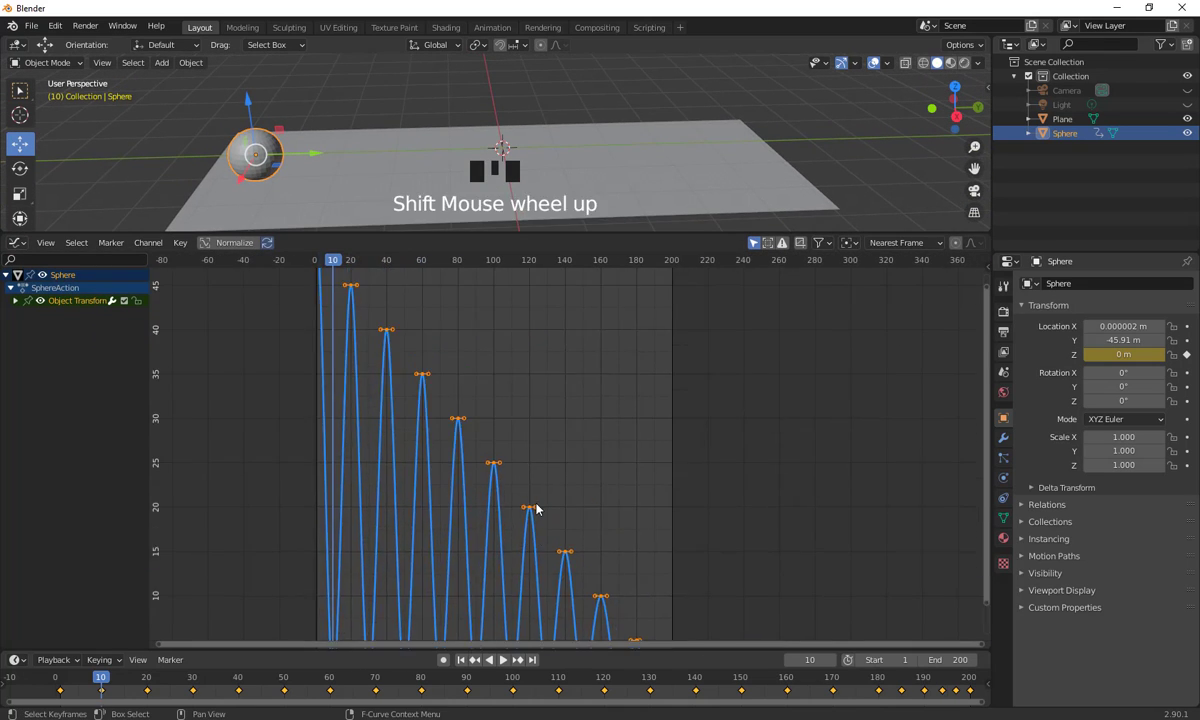
scroll(536, 509, down, 5)
- Select the peak keyframes from frame 1 to frame 120 and frame them in the Graph Editor
drag(351, 292, 635, 506)
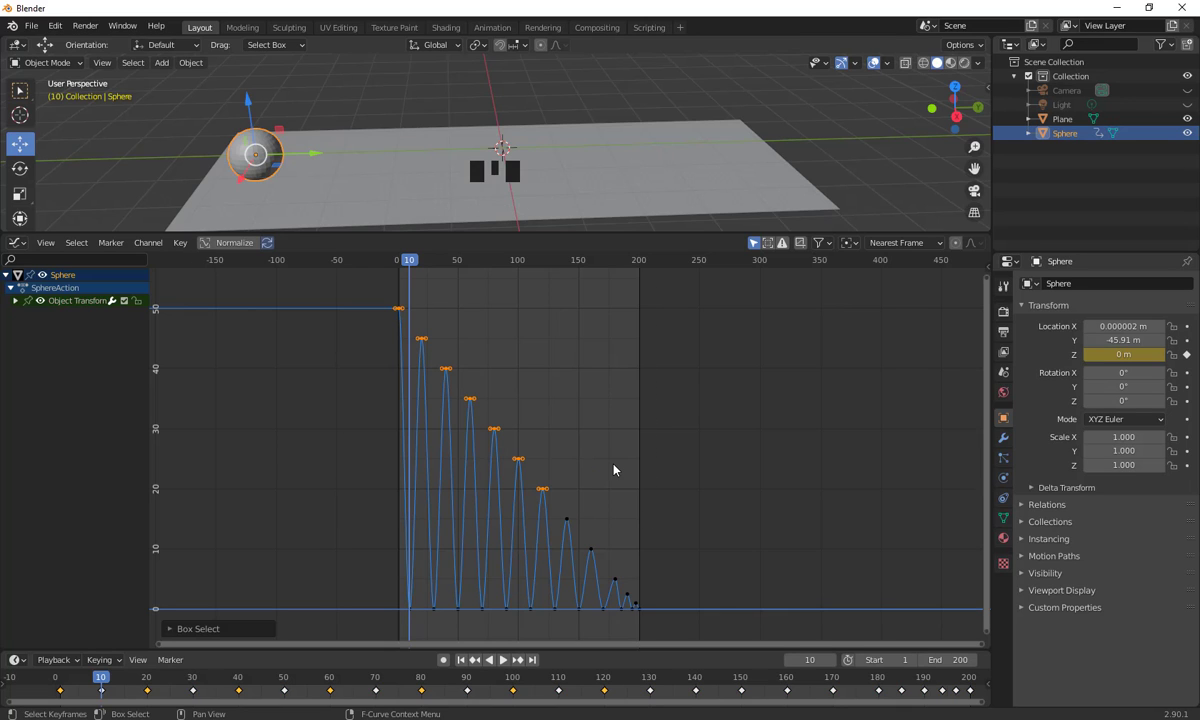
key(KP_Decimal)
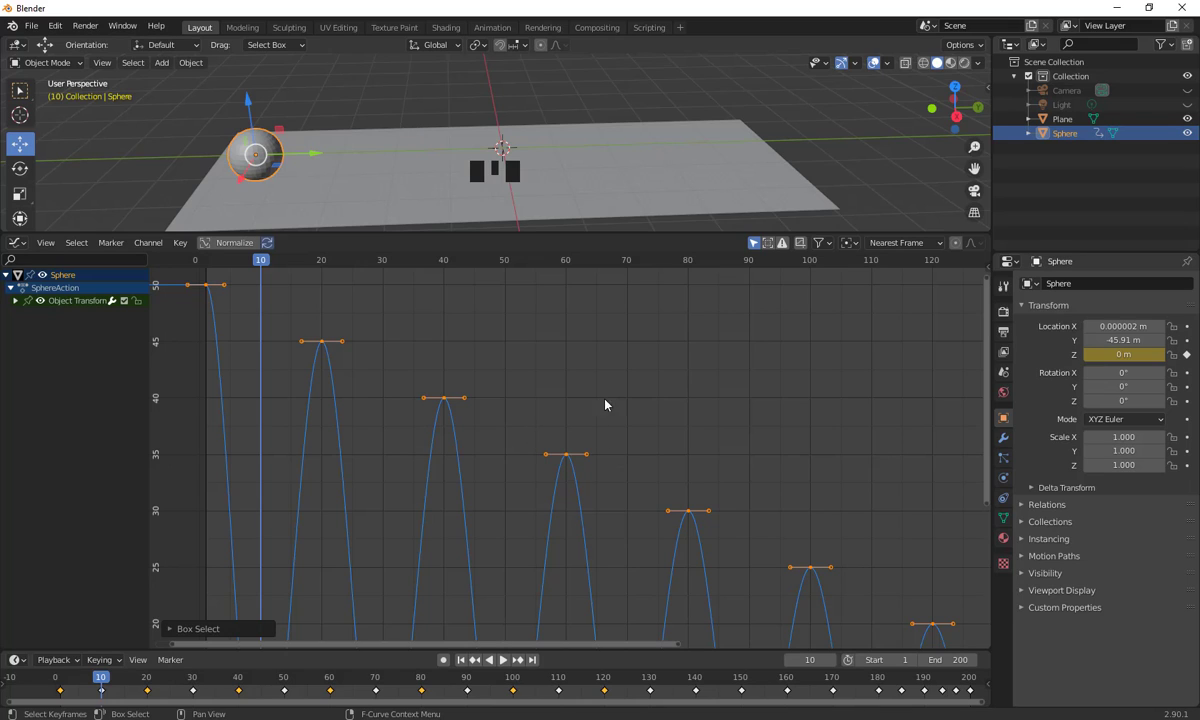
key(KP_Decimal)
scroll(773, 573, down, 3)
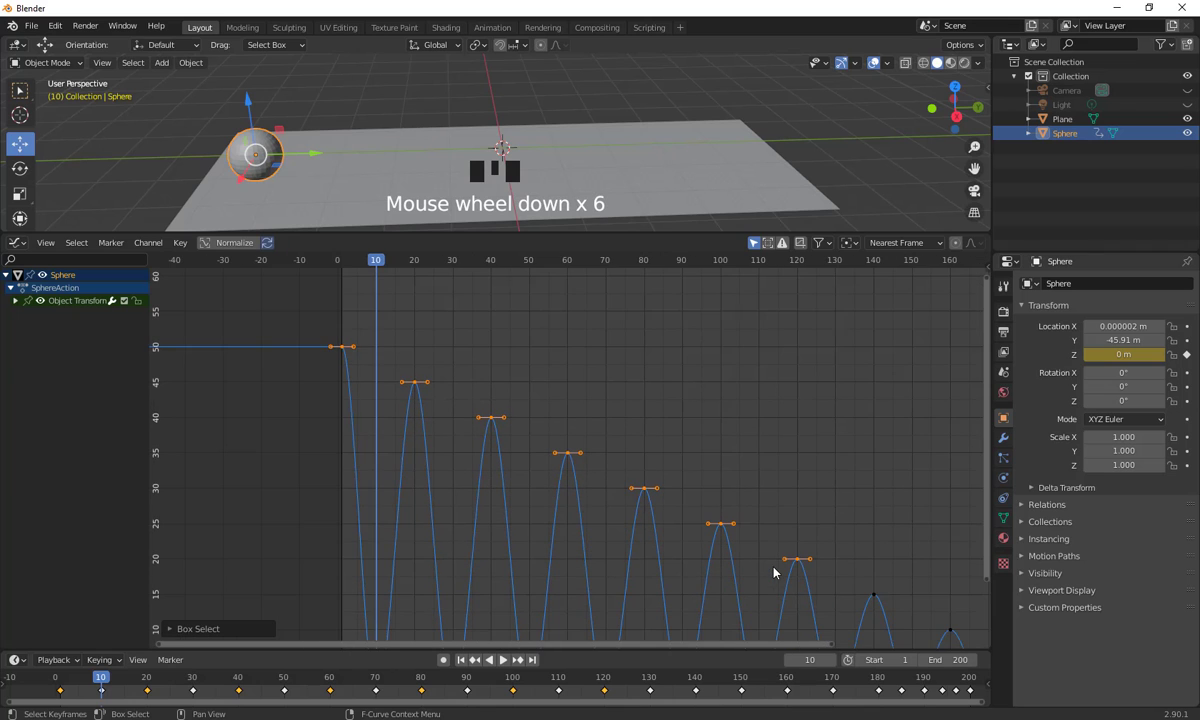
- Scrub to frame 30 and show the whole bounce curve up to frame 200 in the Graph Editor
shift+middle_drag(707, 478, 651, 488)
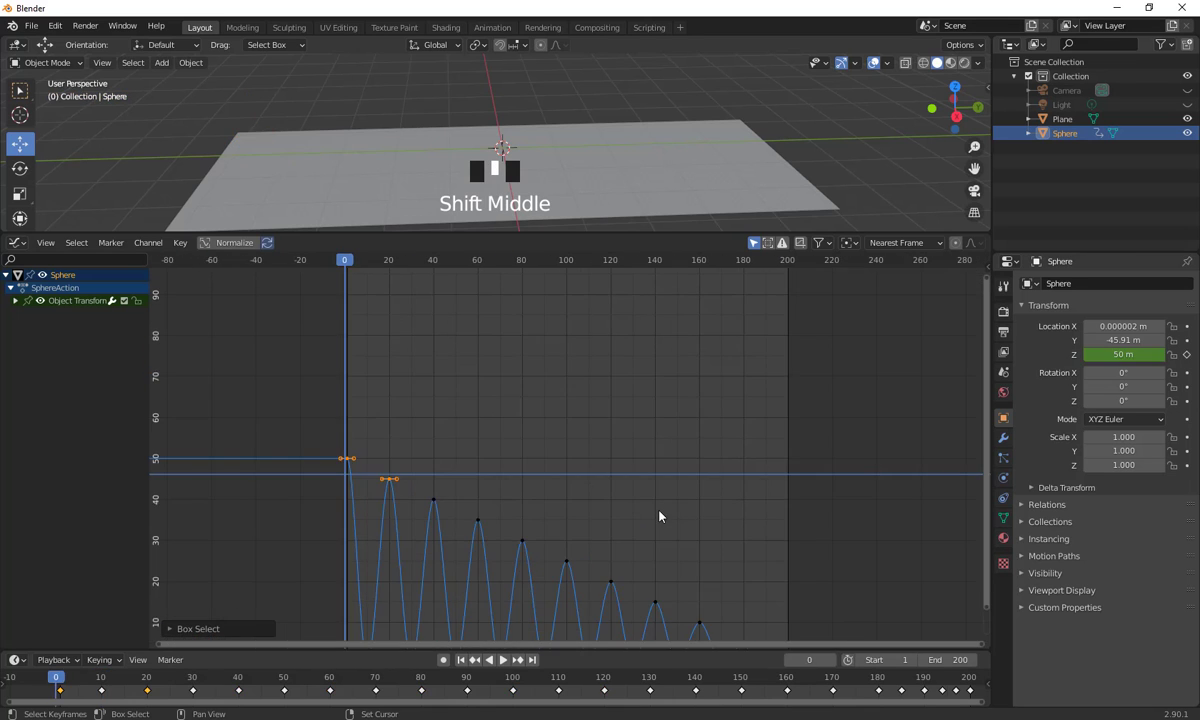
shift+middle_drag(659, 517, 627, 554)
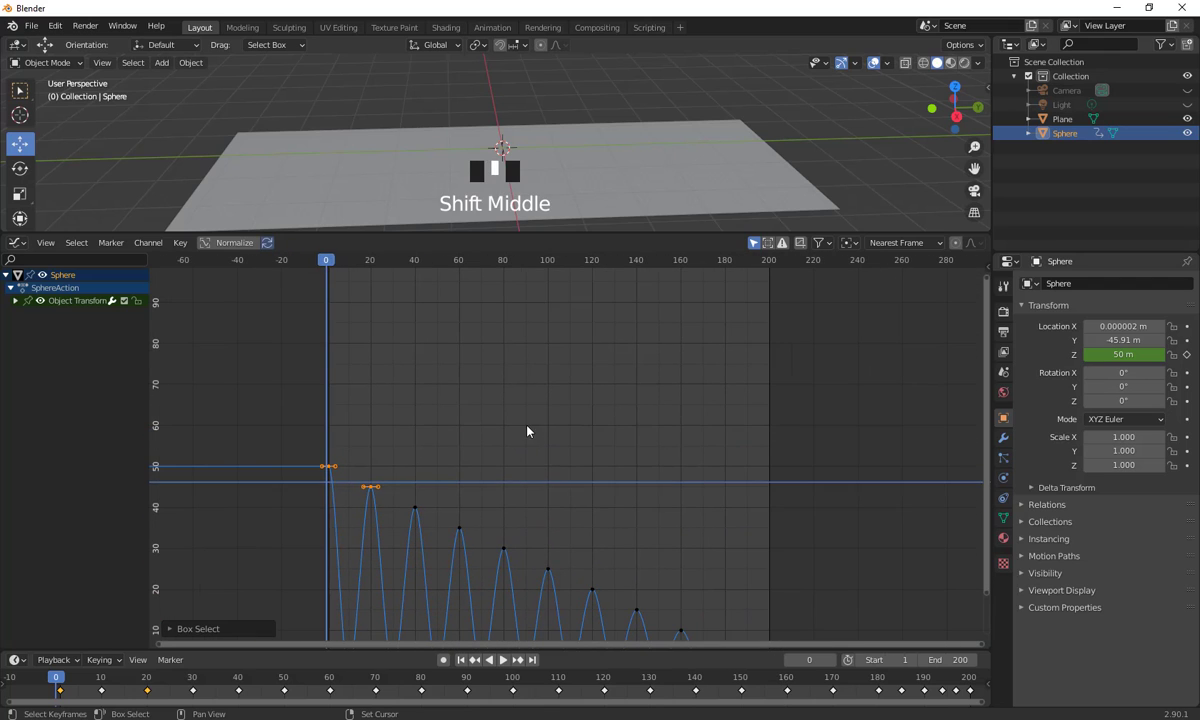
shift+right_drag(500, 405, 392, 413)
mouse_move(496, 440)
shift+mouse_down()
mouse_move(635, 485)
mouse_move(560, 461)
shift+mouse_up()
scroll(517, 440, up, 5)
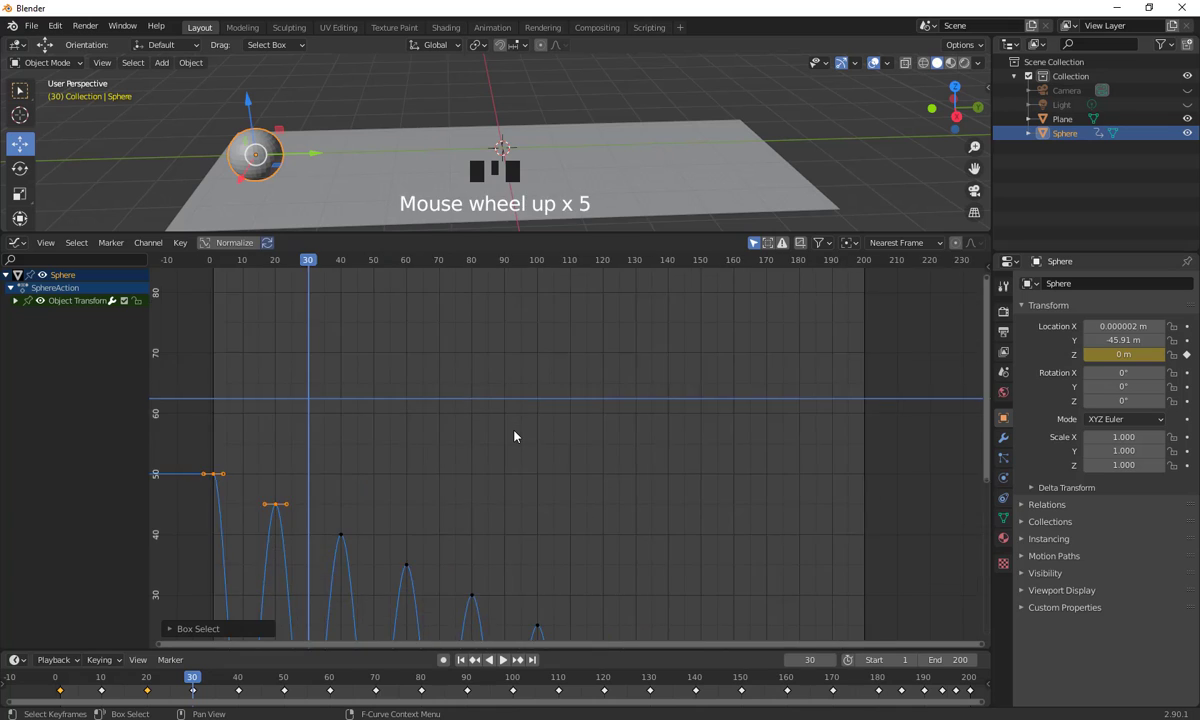
scroll(517, 440, down, 9)
scroll(518, 444, up, 1)
scroll(519, 447, up, 5)
shift+middle_drag(544, 506, 538, 444)
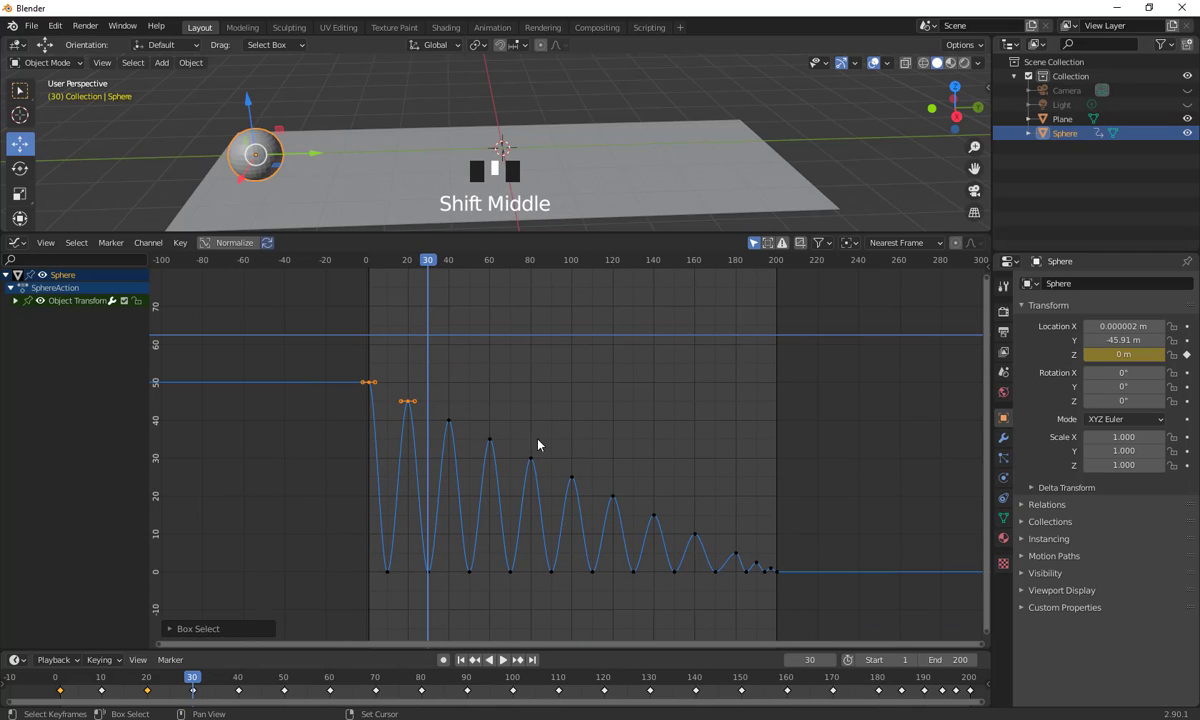
- Select all linked keyframes on the sphere's bounce curve, starting from the keyframe at frame 1
click(370, 391)
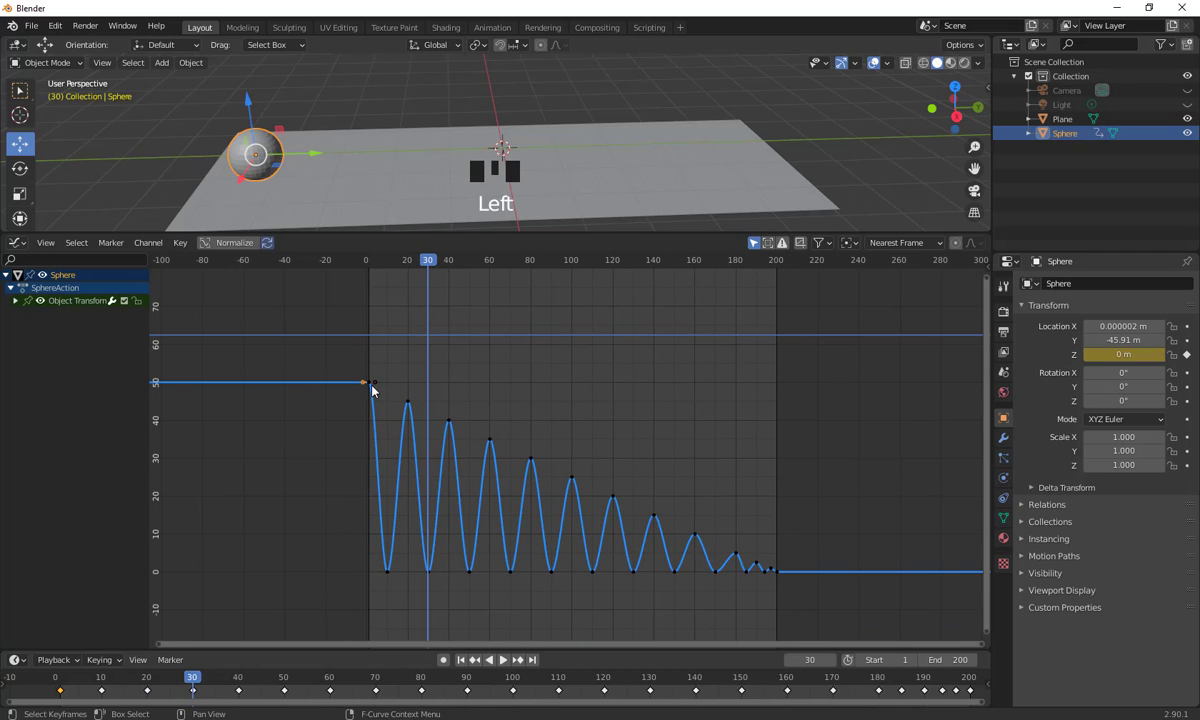
click(370, 390)
key(l)
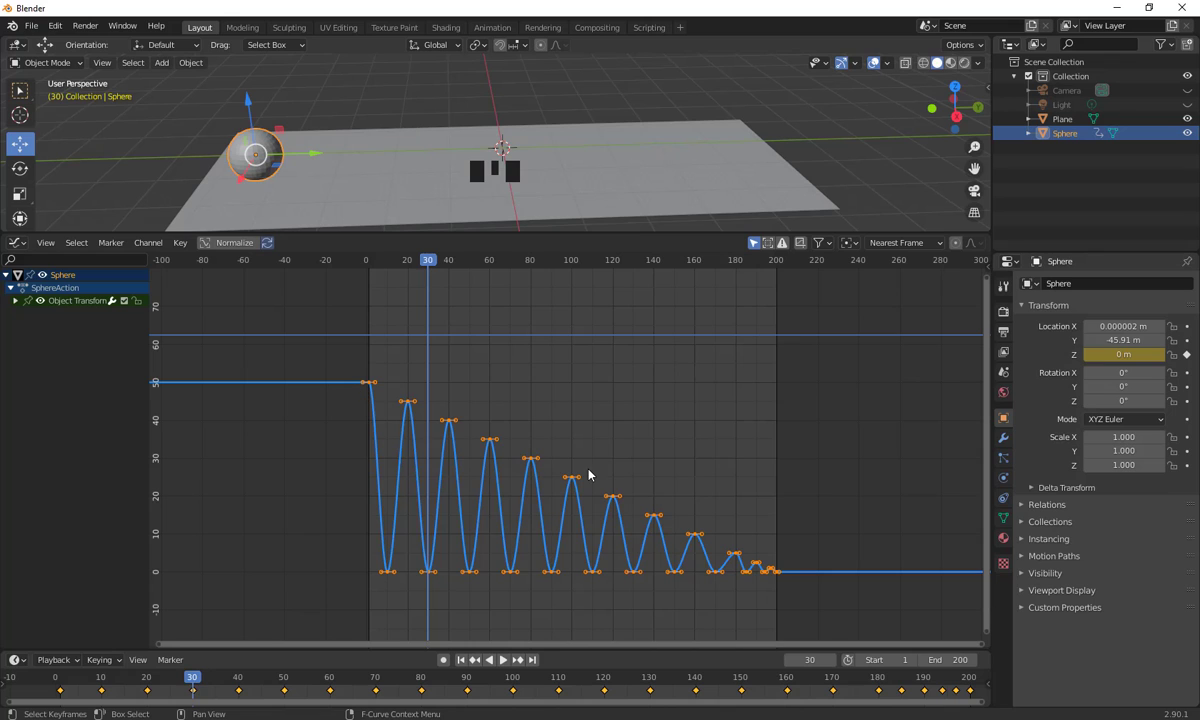
- Select the ground-contact keyframe at frame 10, scrub to that frame and set the keyframe's handle type to Vector
shift+middle_drag(638, 410, 662, 394)
drag(374, 541, 407, 576)
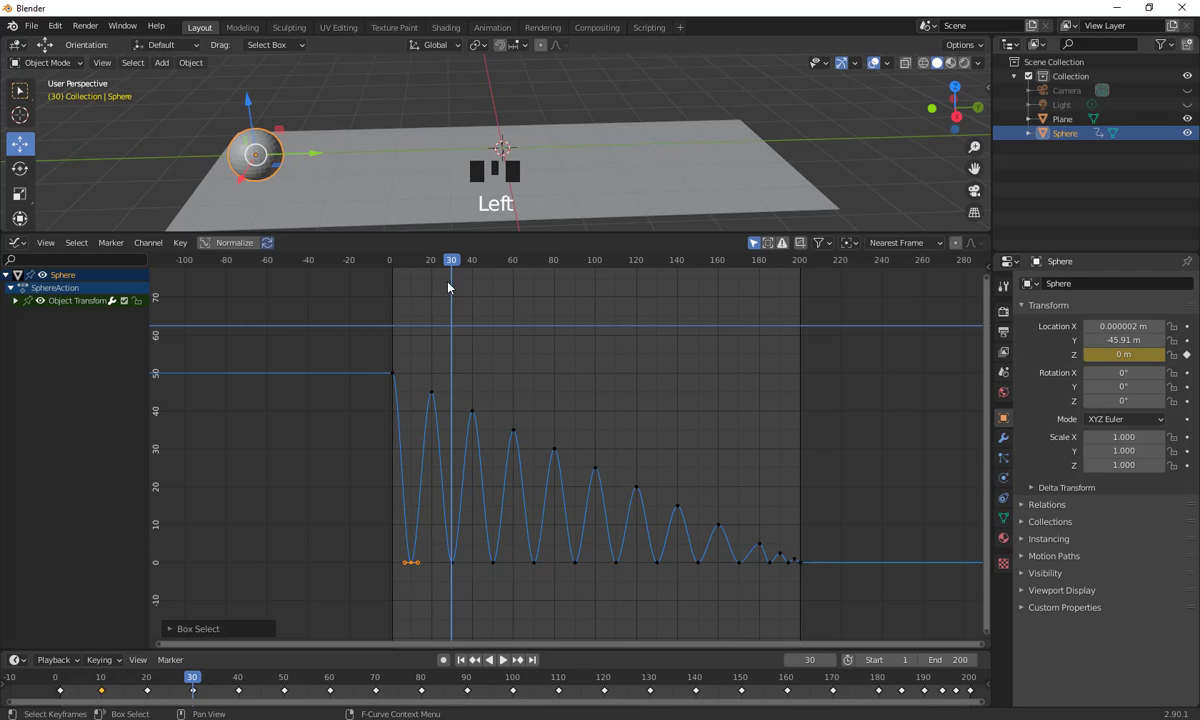
drag(448, 287, 411, 350)
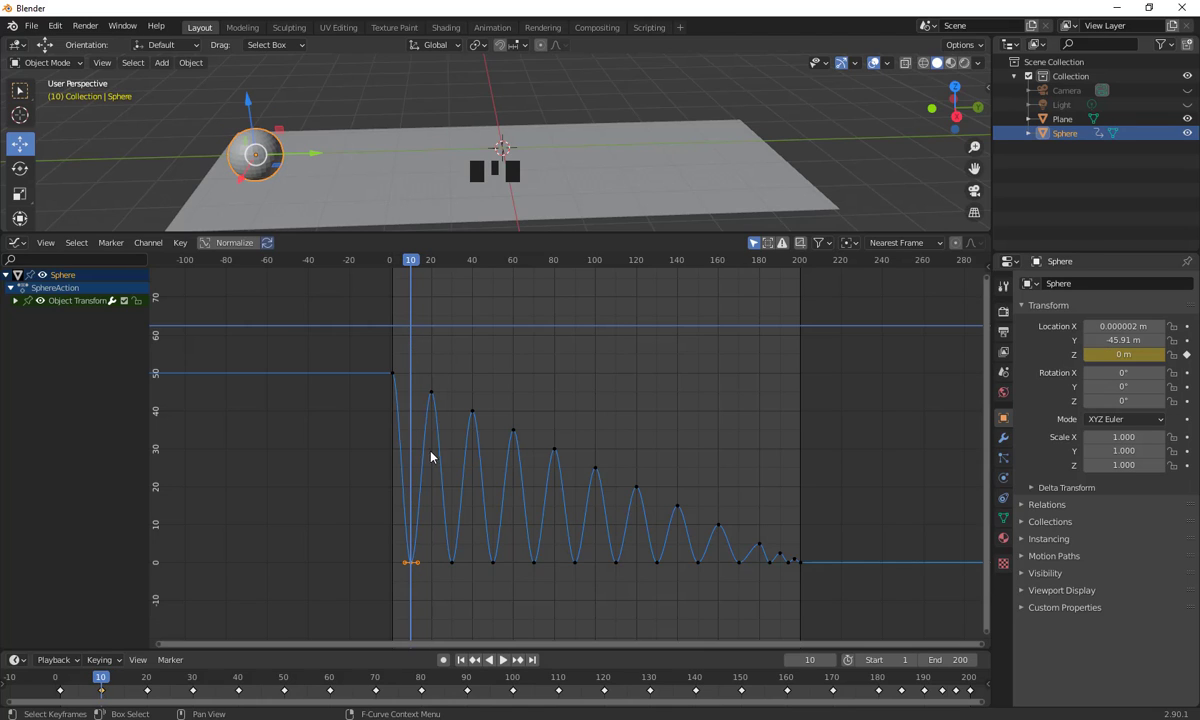
right_click(410, 568)
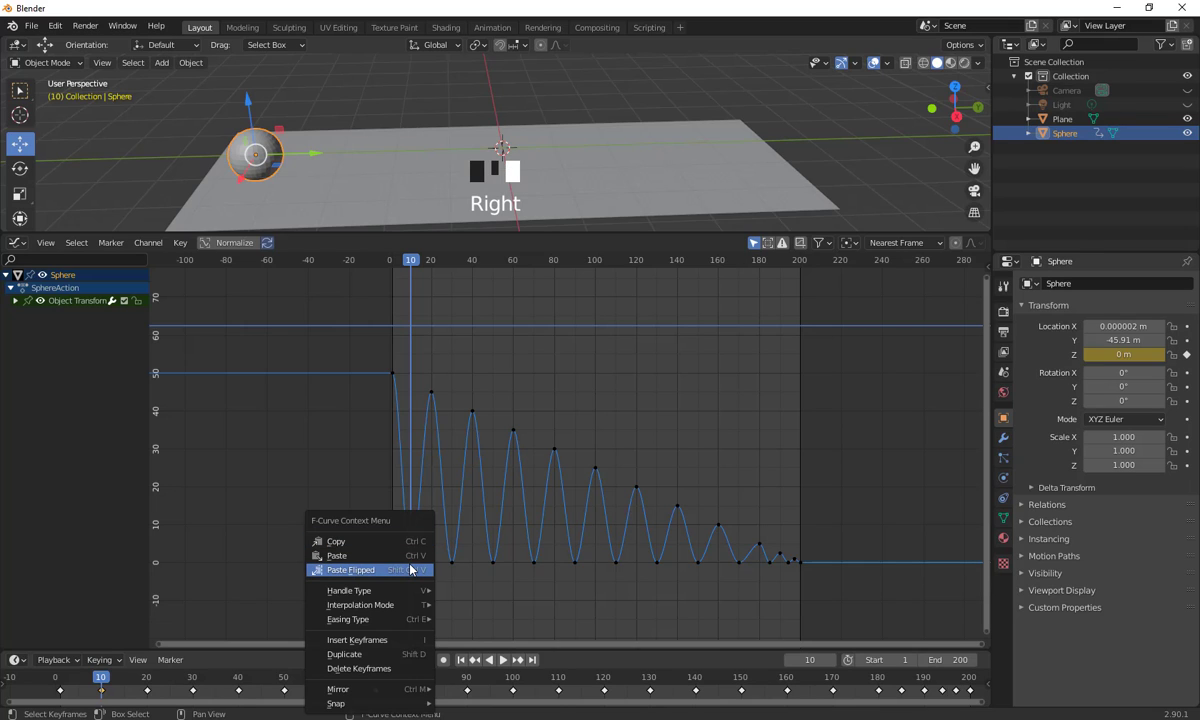
mouse_move(406, 590)
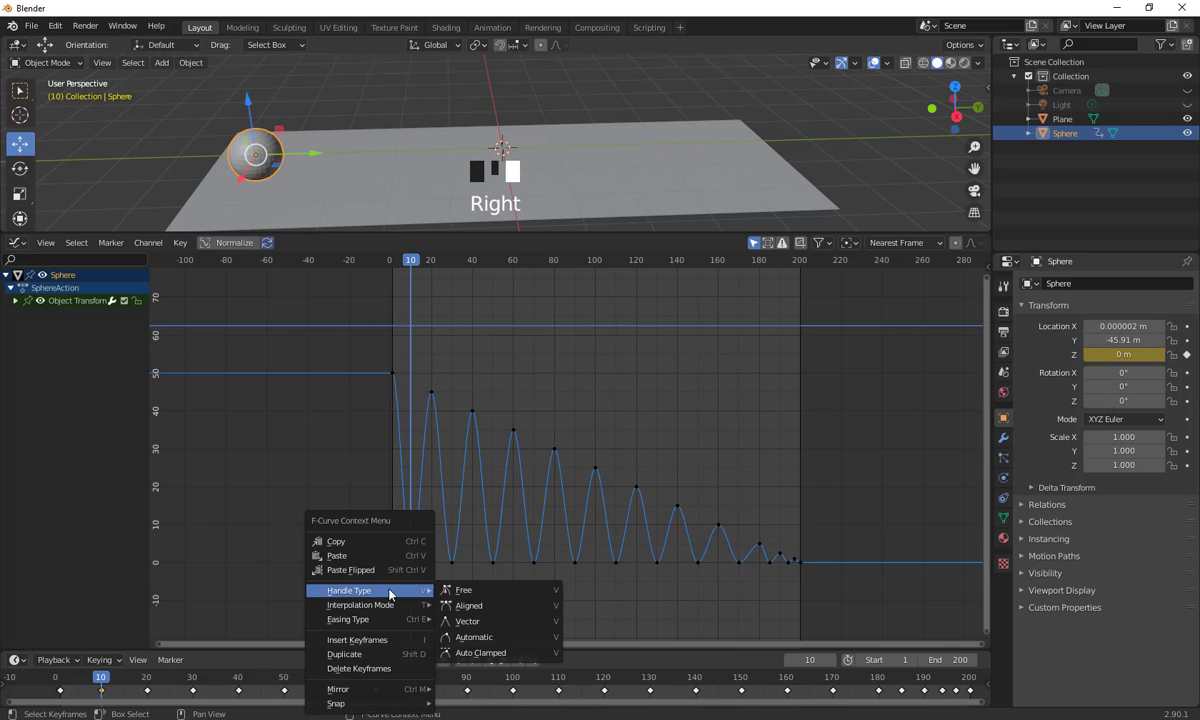
click(483, 635)
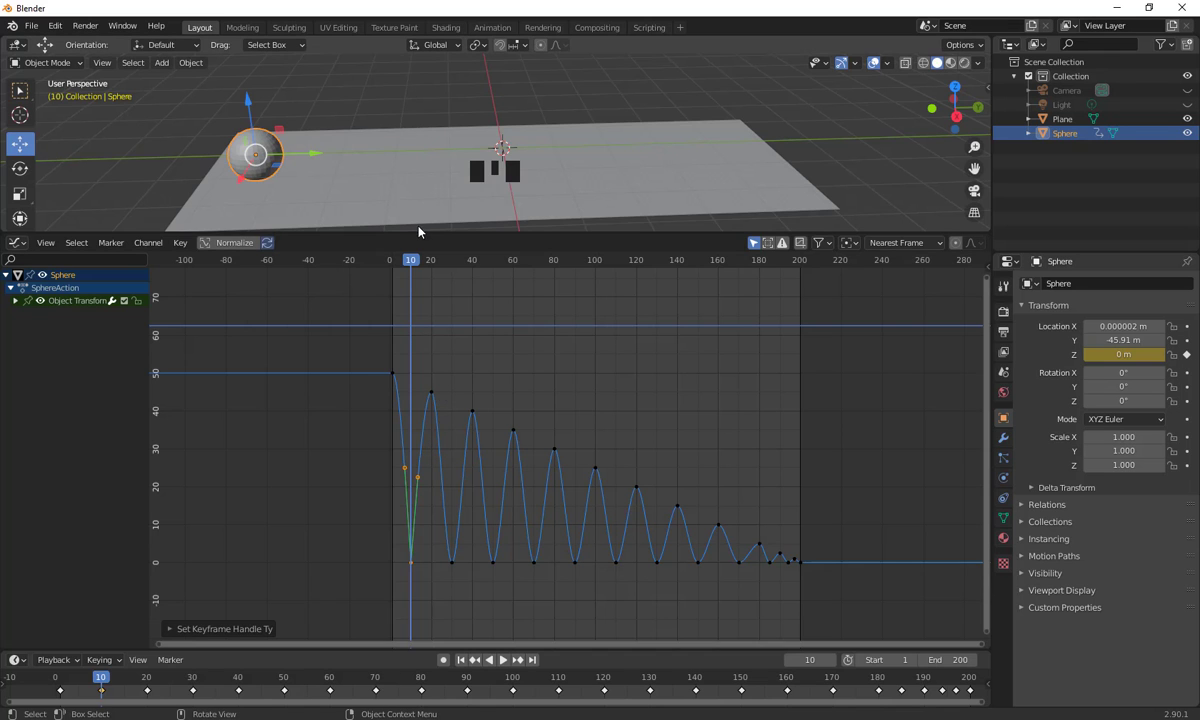
- Enlarge the 3D viewport over the Graph Editor and frame the whole plane with space above the sphere
drag(423, 233, 480, 440)
scroll(569, 385, down, 3)
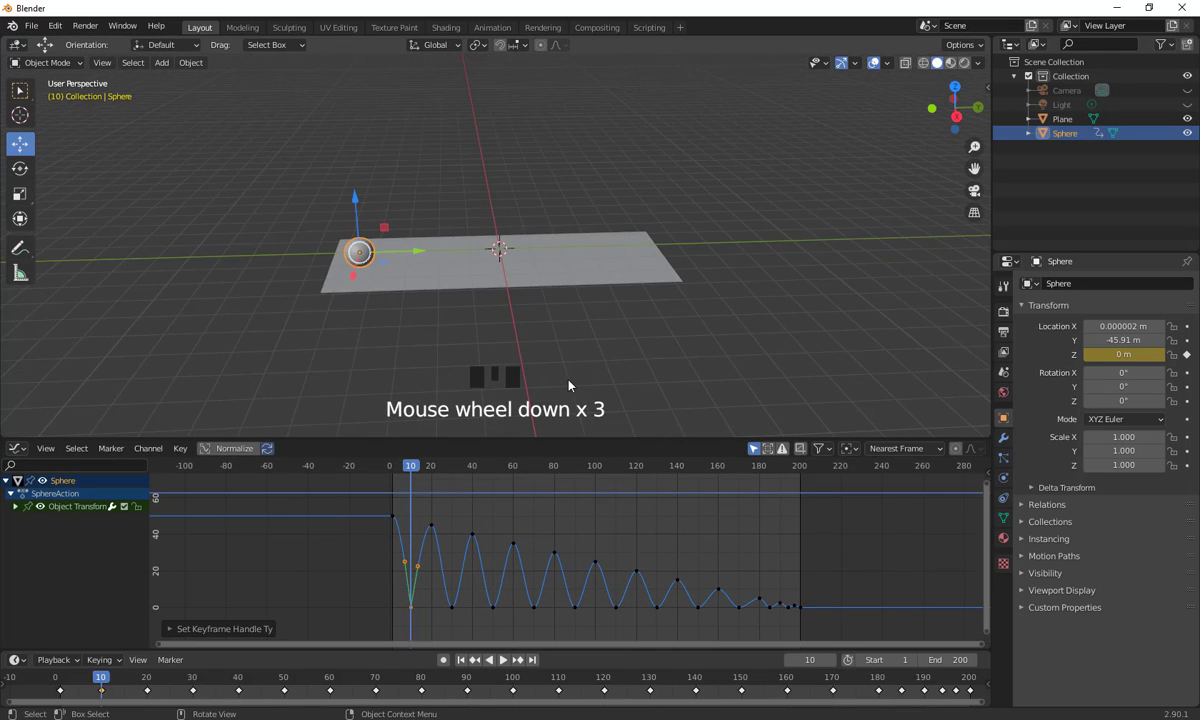
mouse_move(571, 359)
shift+middle_down()
mouse_move(550, 415)
mouse_move(555, 372)
shift+middle_up()
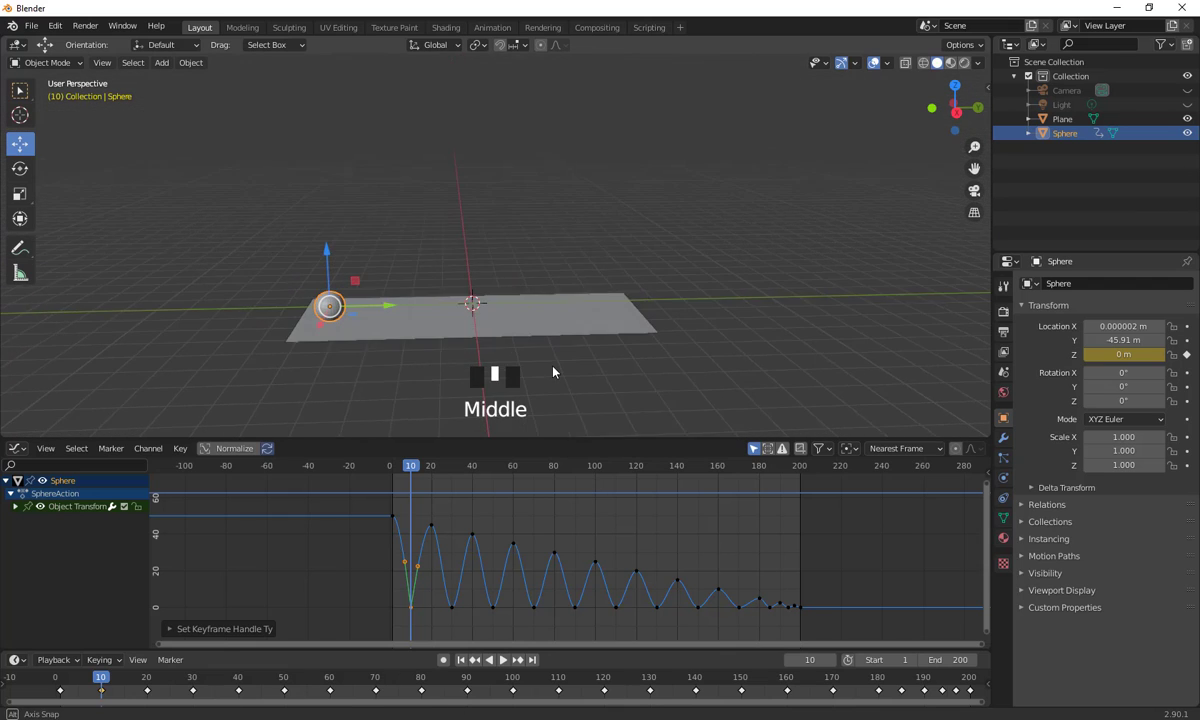
scroll(555, 371, up, 1)
shift+middle_drag(317, 371, 322, 377)
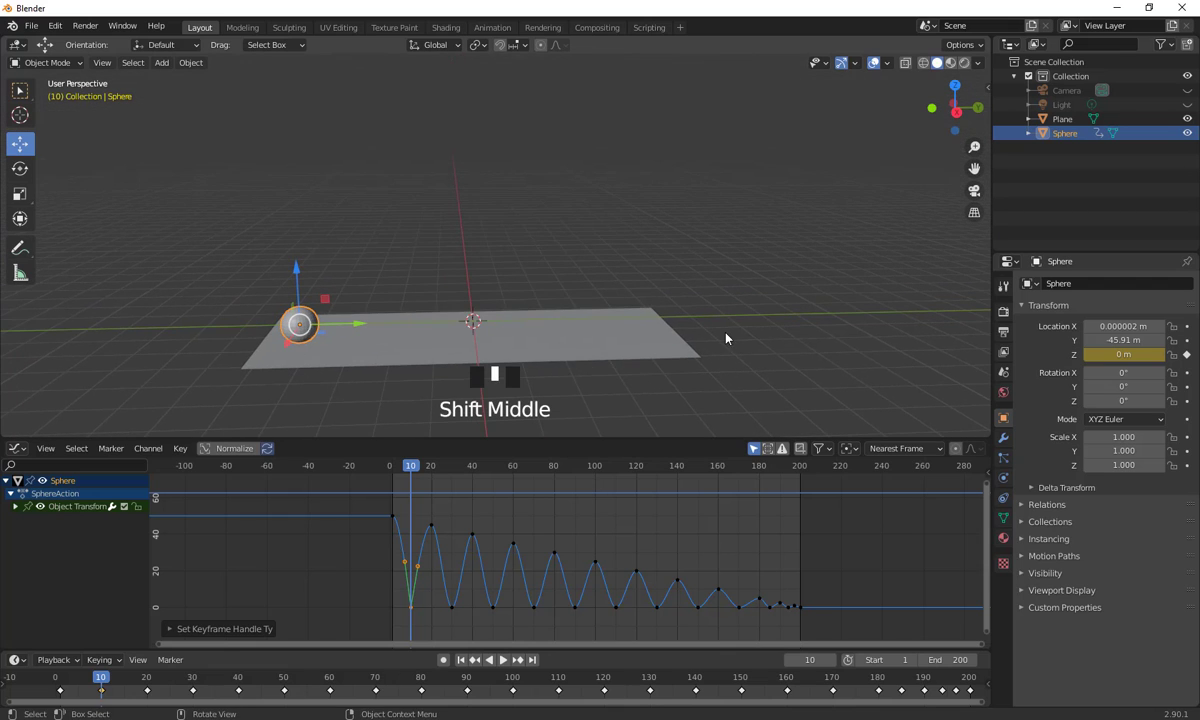
- Play the sphere's bounce animation from the start to check the sharper first ground contact, and stop playback
drag(411, 476, 389, 470)
key(space)
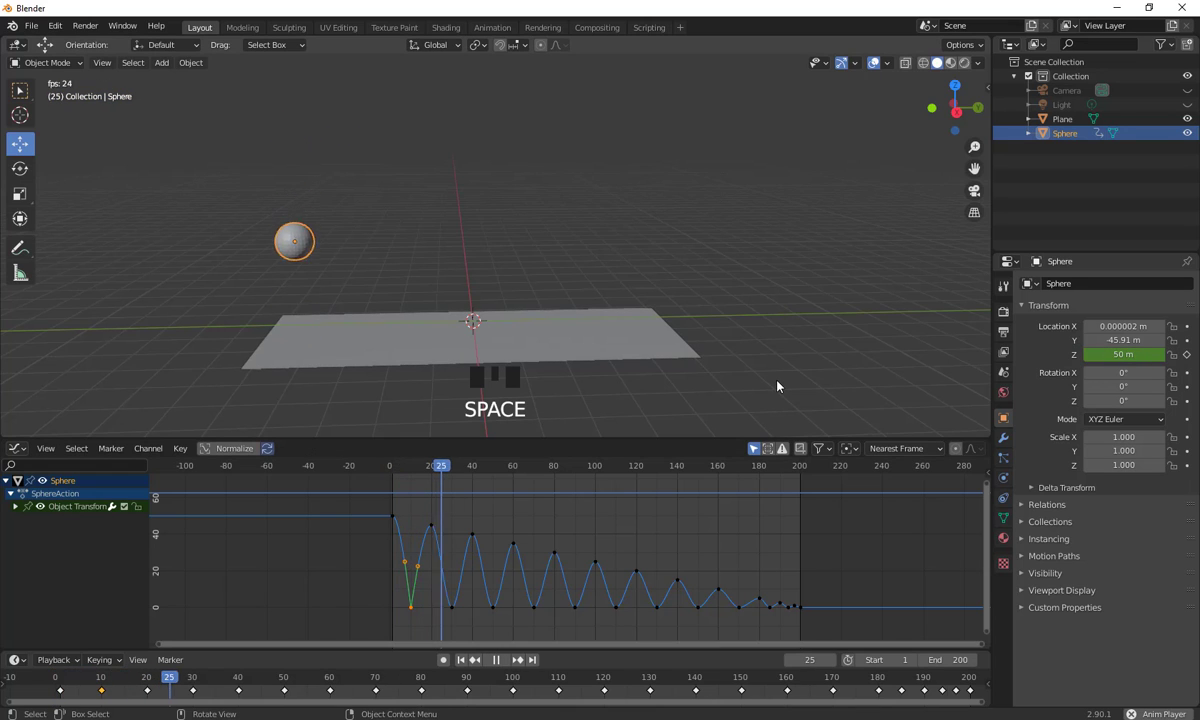
key(space)
- Scrub to frame 7 and set the ground-contact keyframes from frame 30 through frame 130 to the Vector handle type
drag(477, 474, 405, 493)
drag(433, 594, 670, 638)
right_click(600, 619)
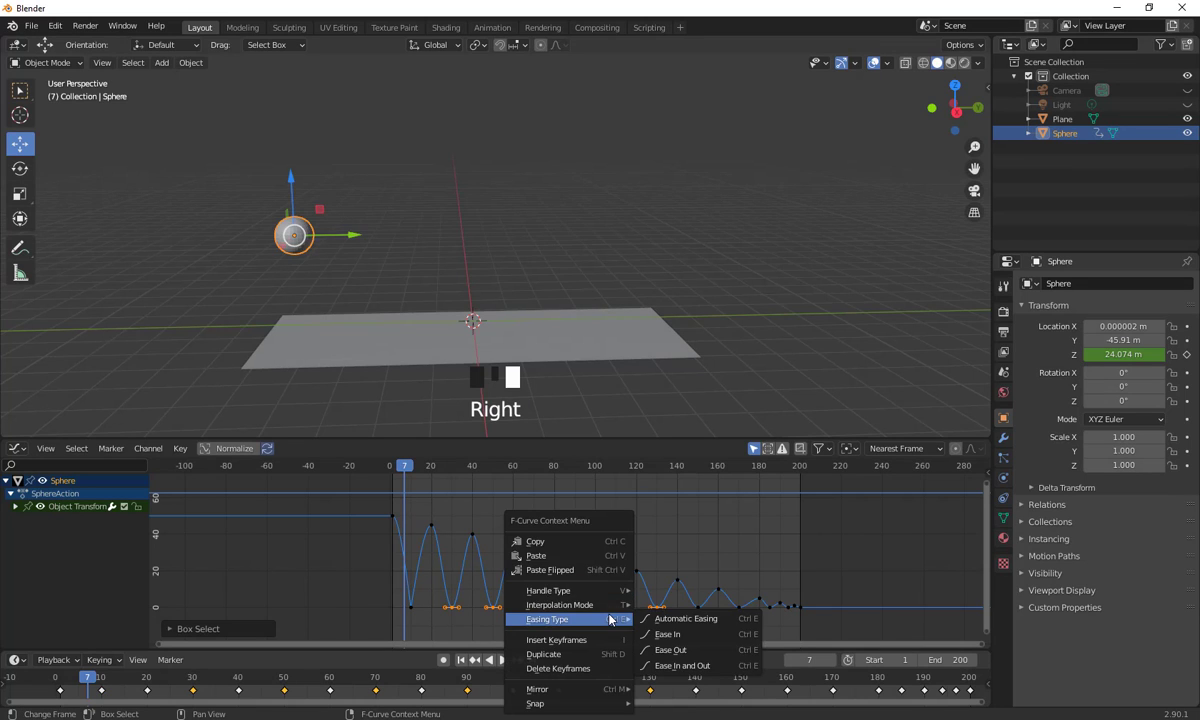
mouse_move(548, 590)
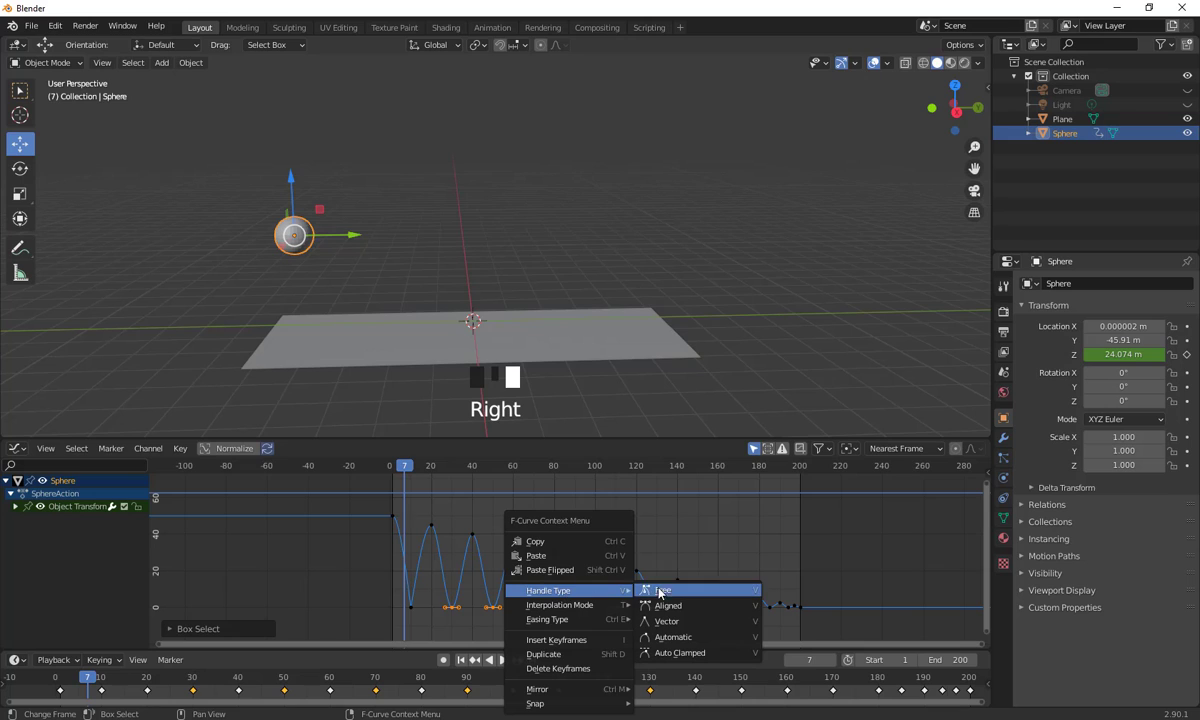
click(677, 629)
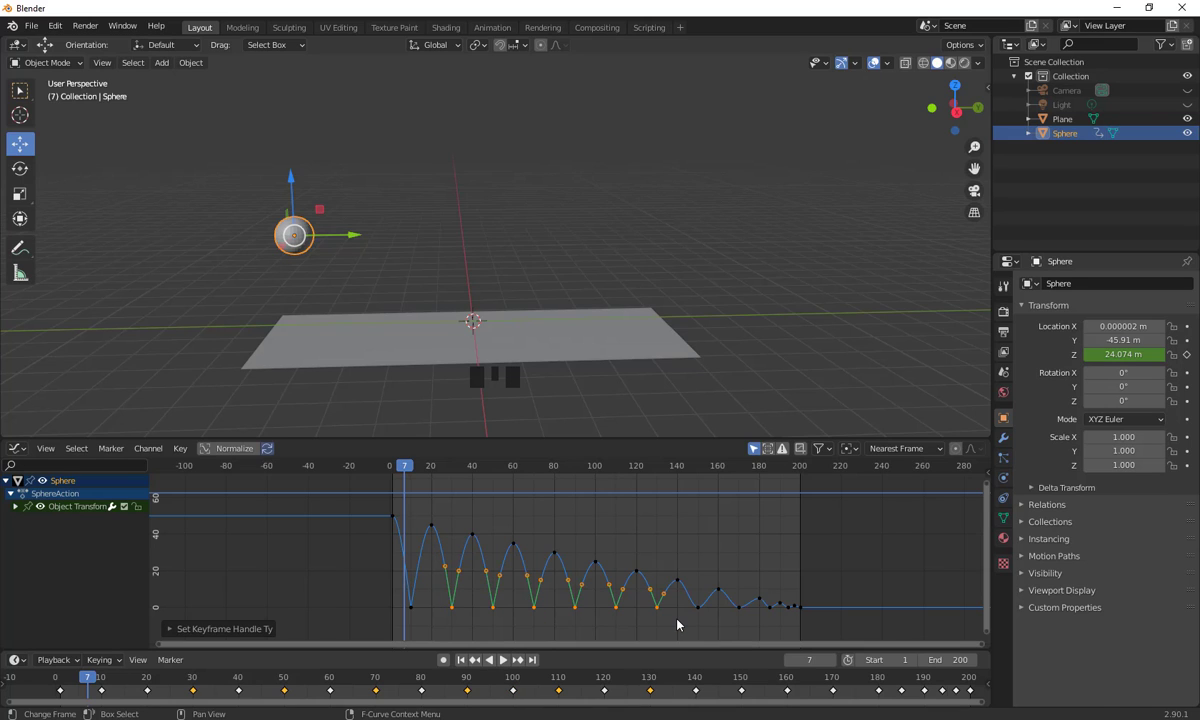
- Play the animation with the sphere deselected to check the sharpened bounces, stop playback and reselect the sphere
key(space)
click(820, 298)
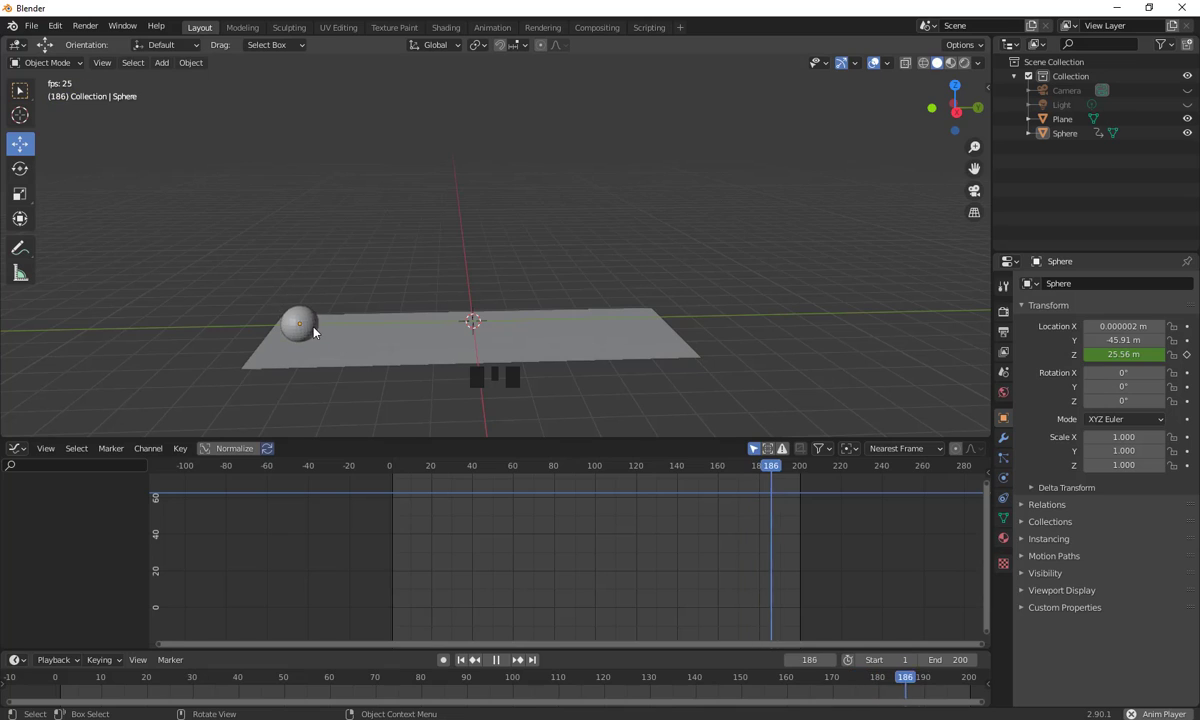
key(space)
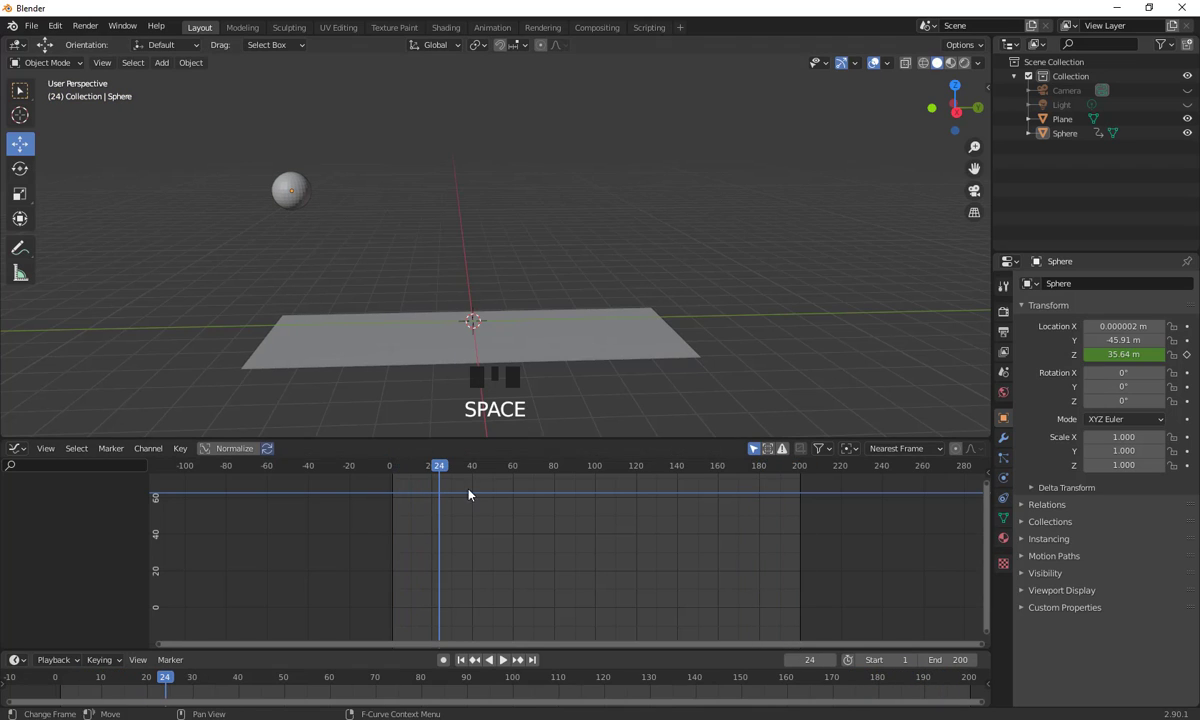
click(291, 190)
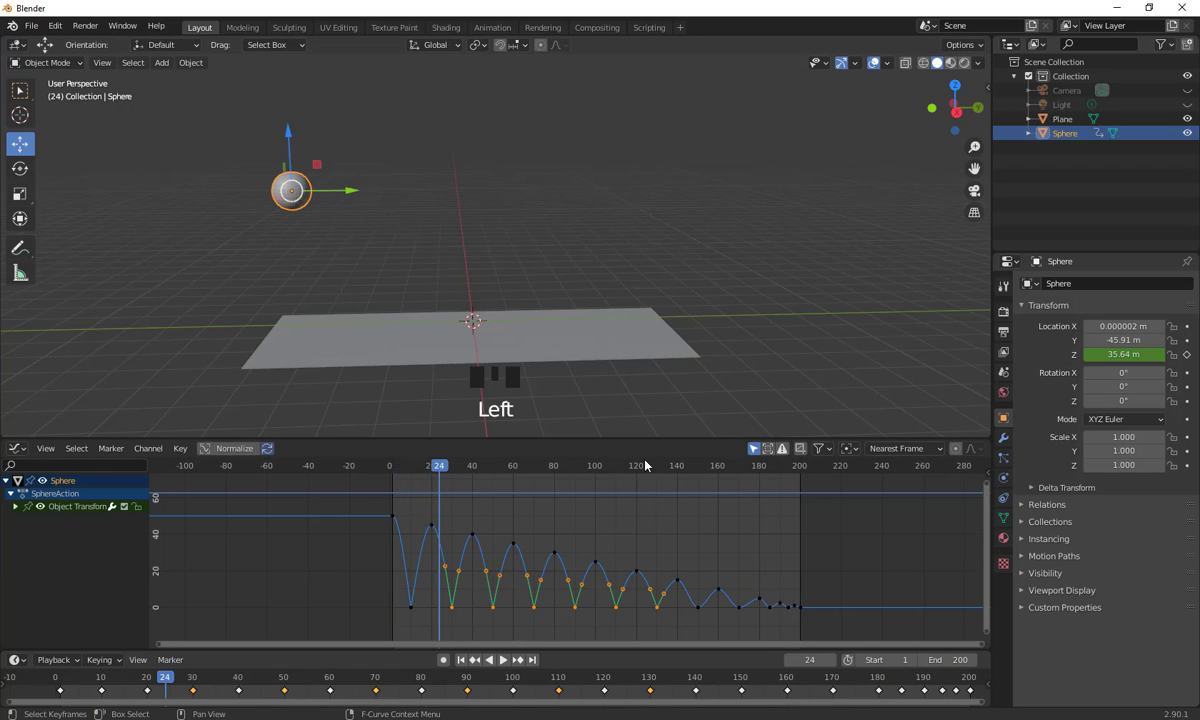
- Enlarge the Graph Editor and set the remaining ground-contact keyframes from frame 150 to frame 200 to the Vector handle type
drag(645, 440, 646, 268)
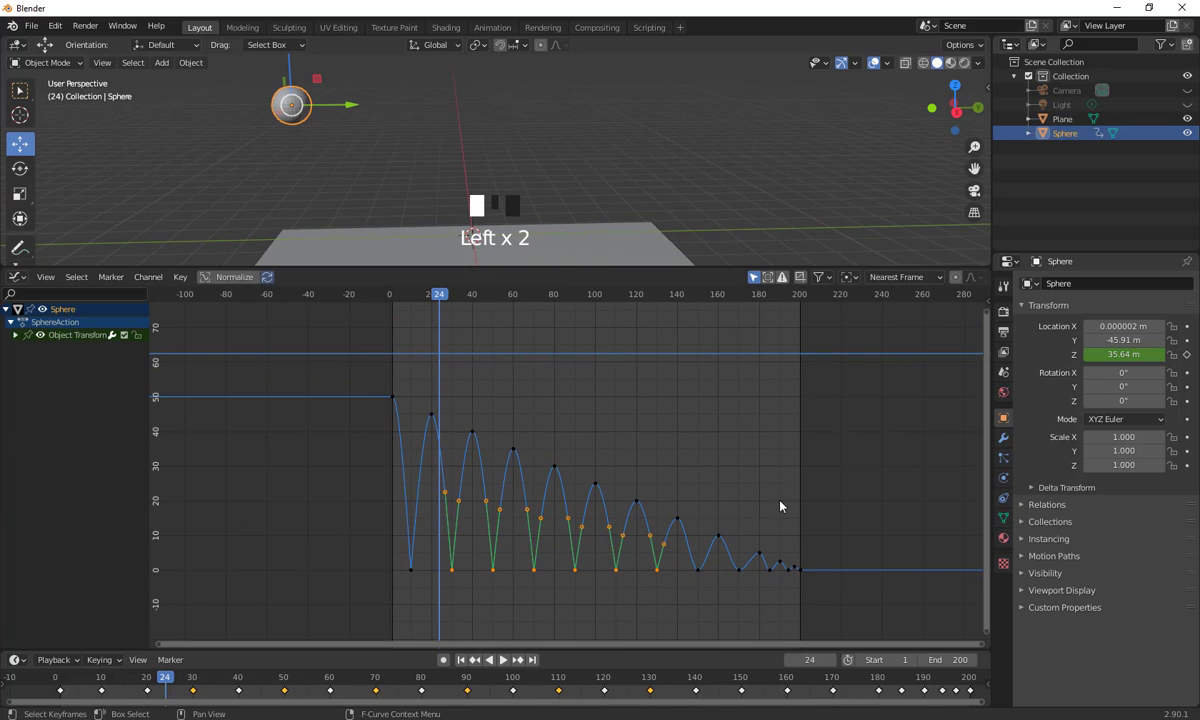
shift+middle_drag(780, 502, 624, 485)
scroll(603, 489, up, 12)
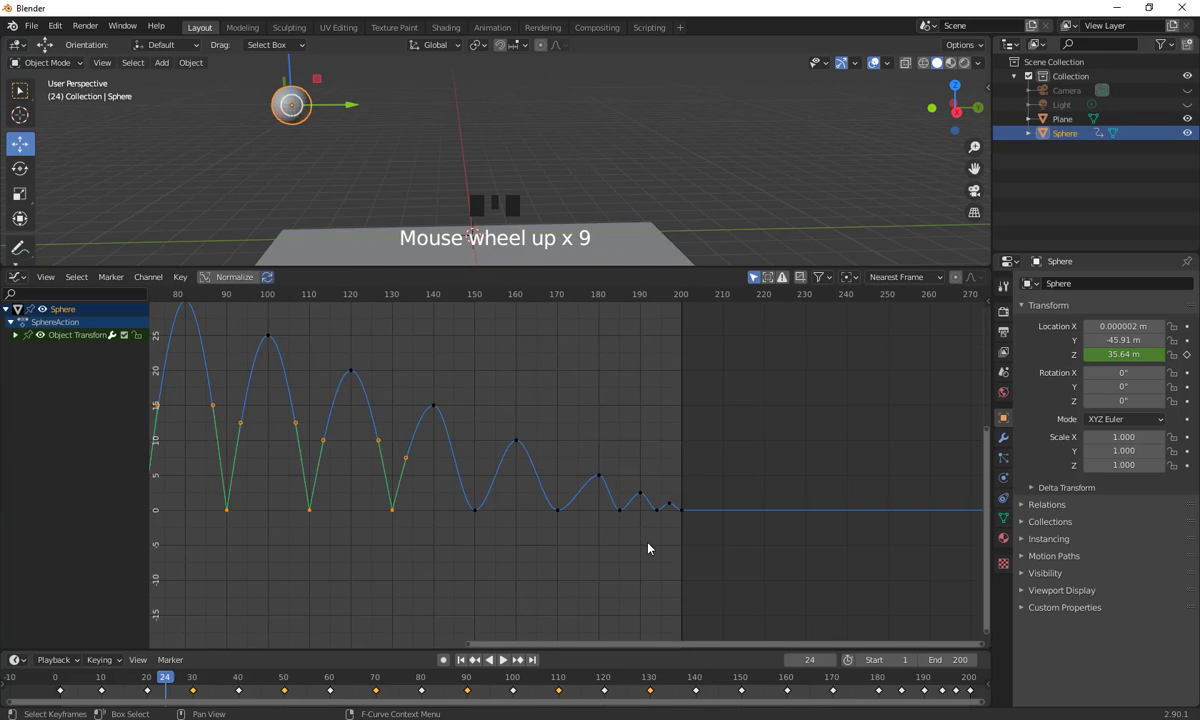
drag(768, 630, 391, 525)
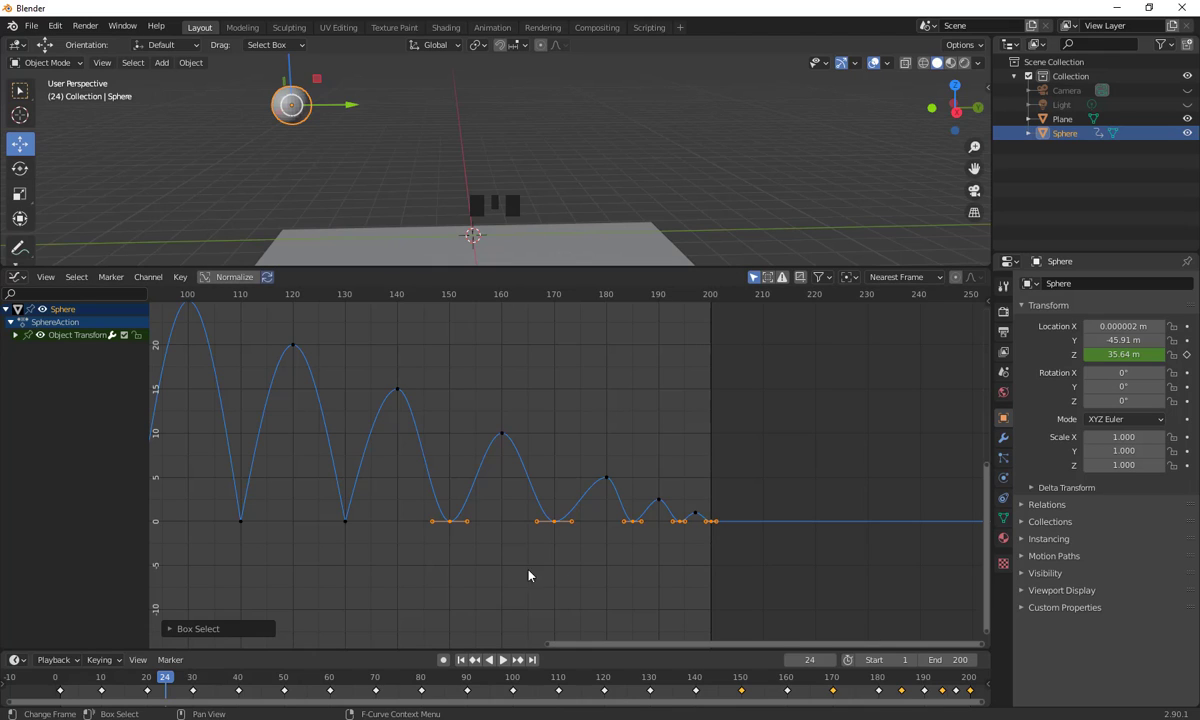
right_click(558, 526)
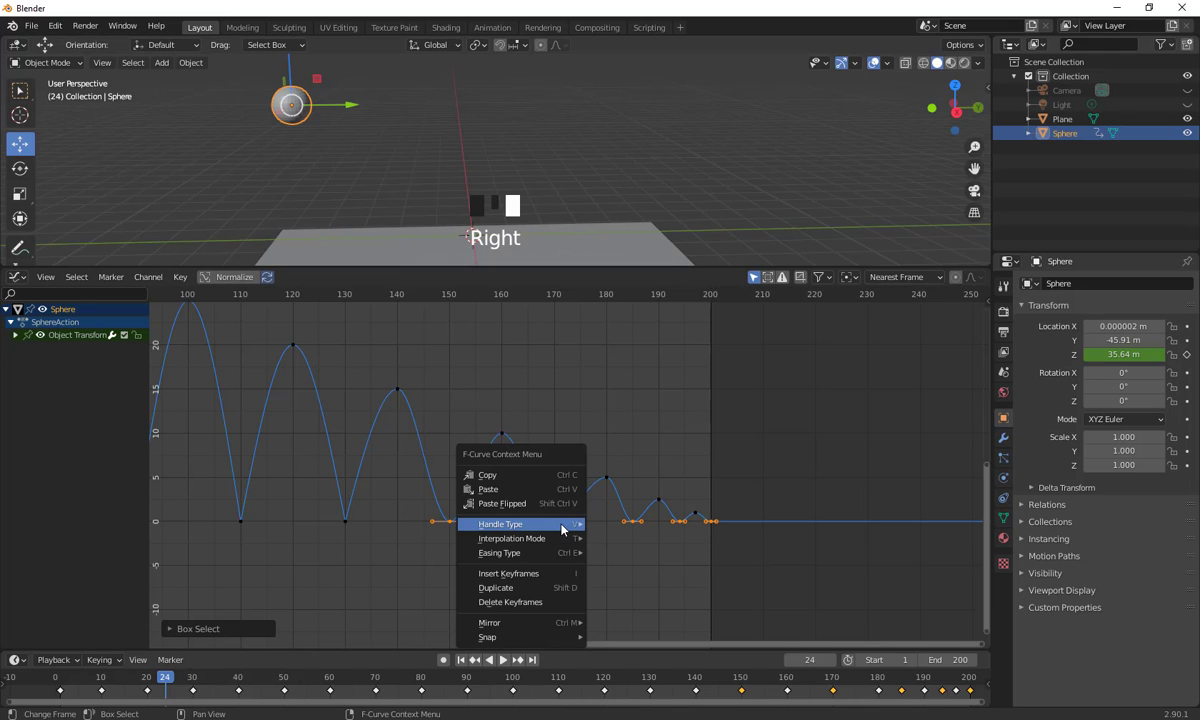
mouse_move(557, 525)
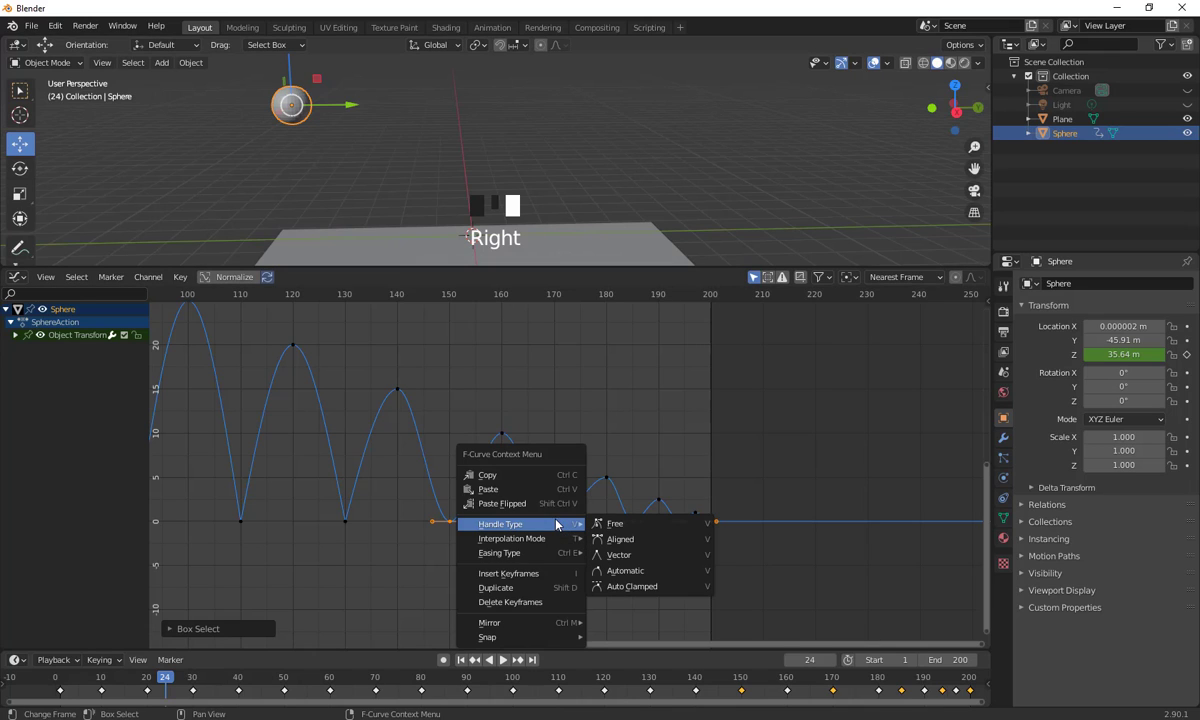
click(628, 555)
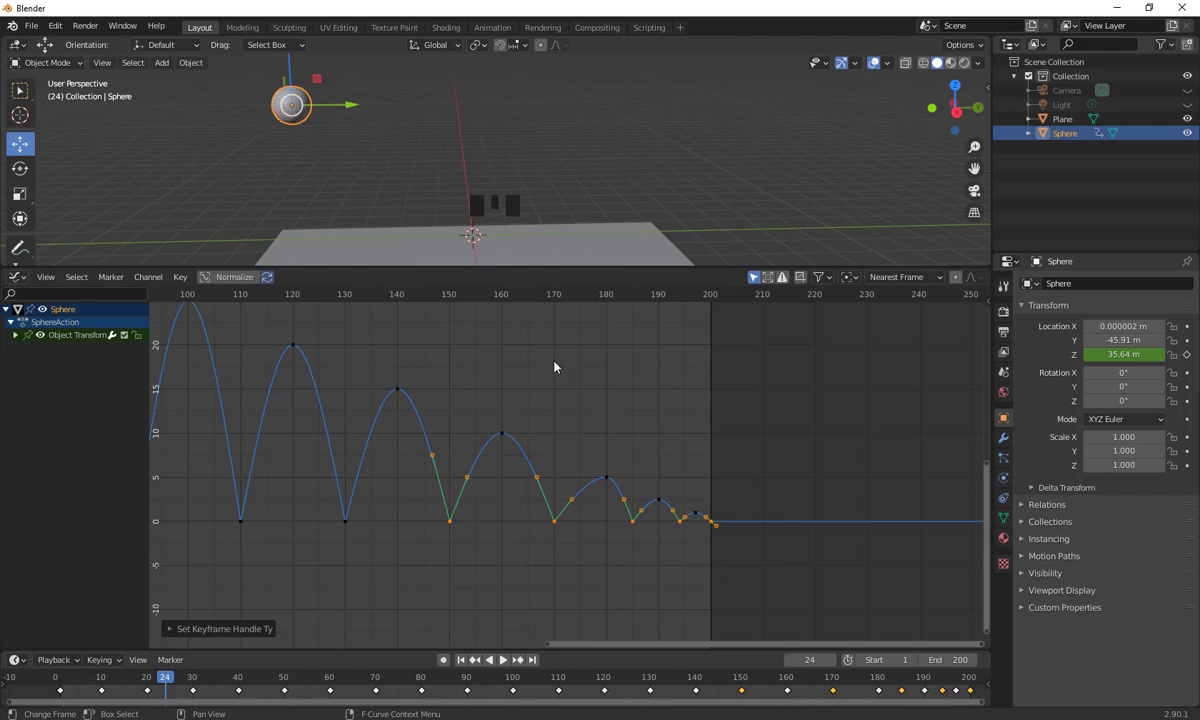
- Enlarge the 3D viewport, review the complete bounce in playback with the sphere deselected, and reselect the sphere
click(718, 195)
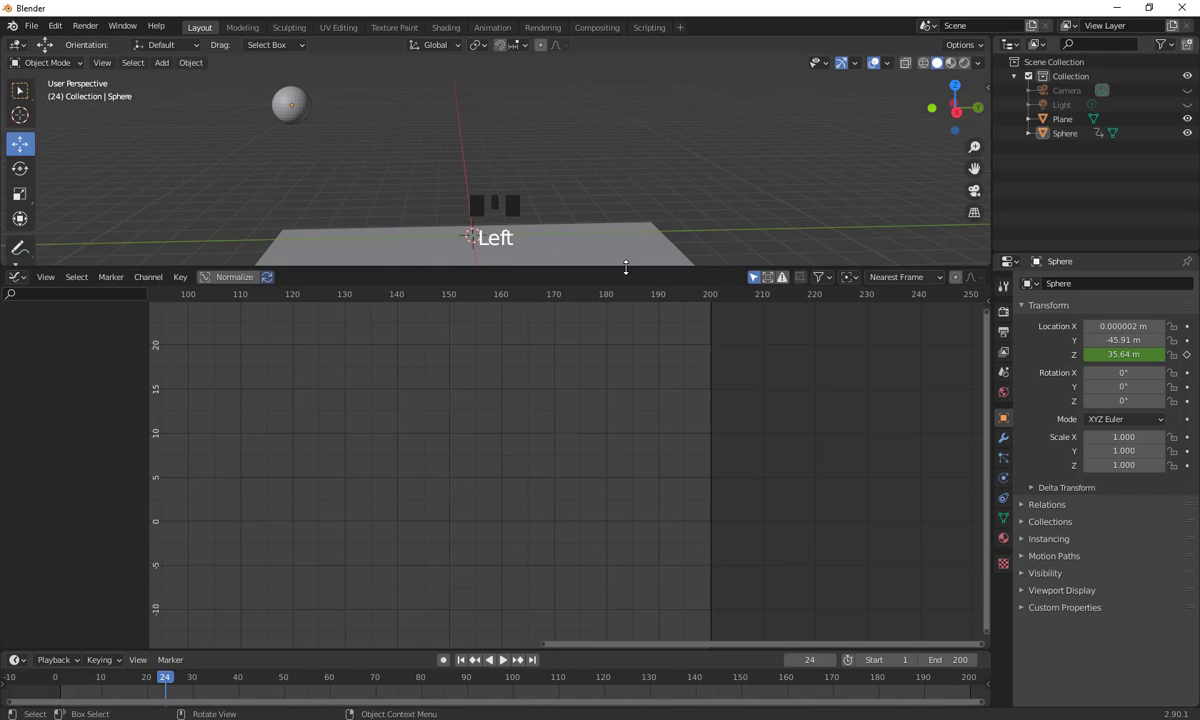
drag(667, 268, 731, 420)
key(space)
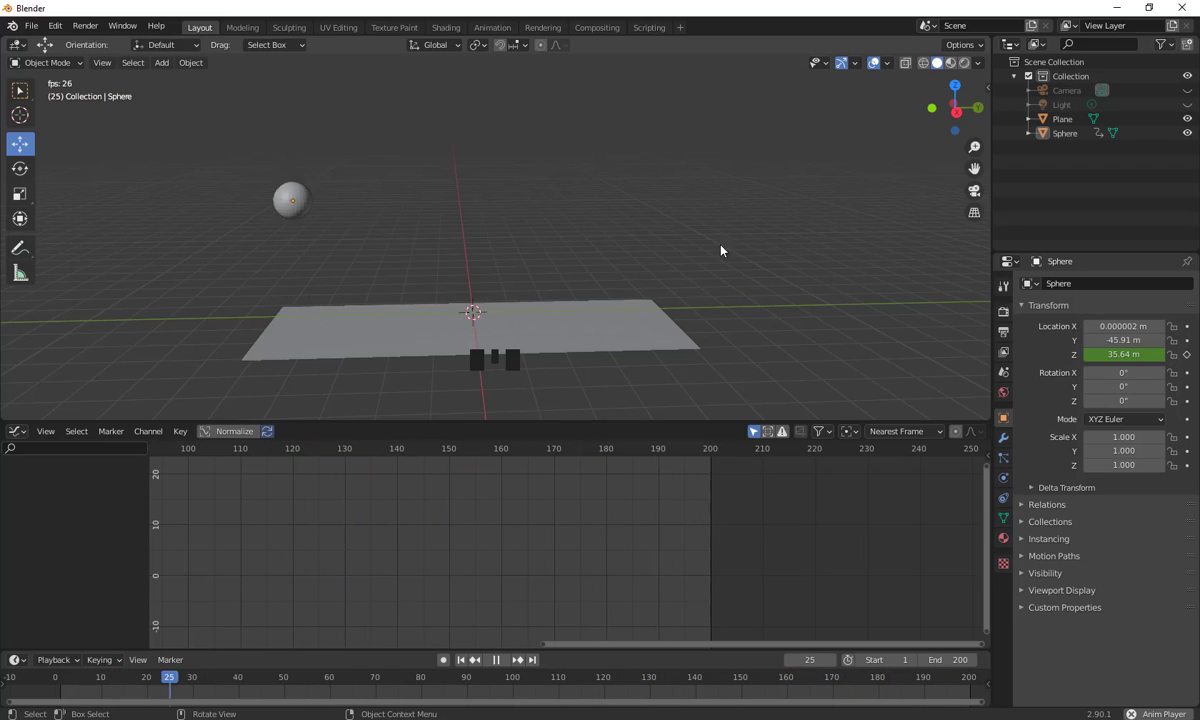
key(space)
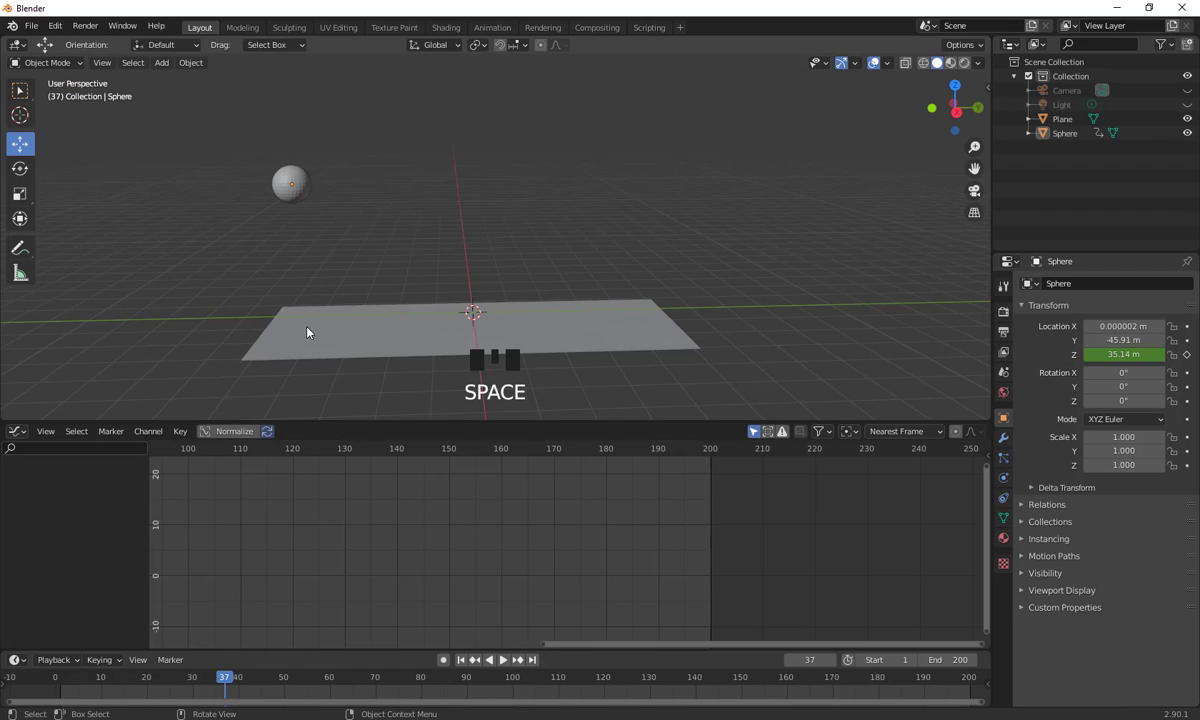
click(285, 183)
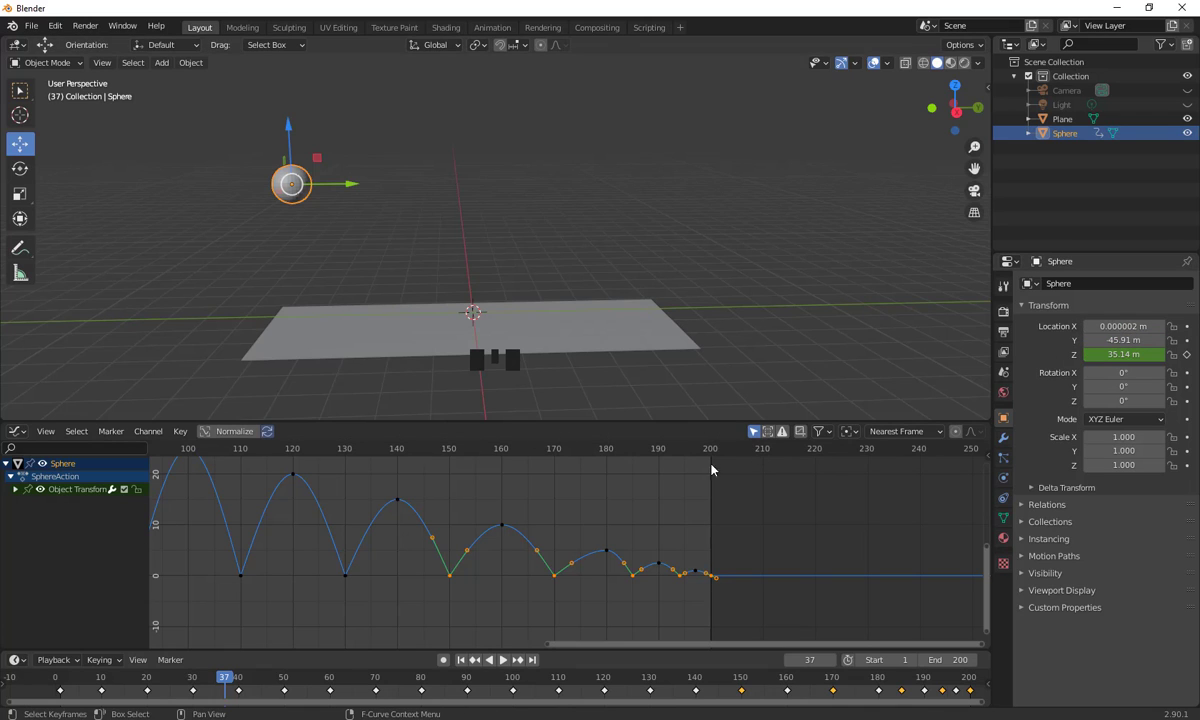
- Enlarge the timeline, go to frame 1 and keyframe the sphere's Y location at -45.91 m
drag(361, 650, 228, 522)
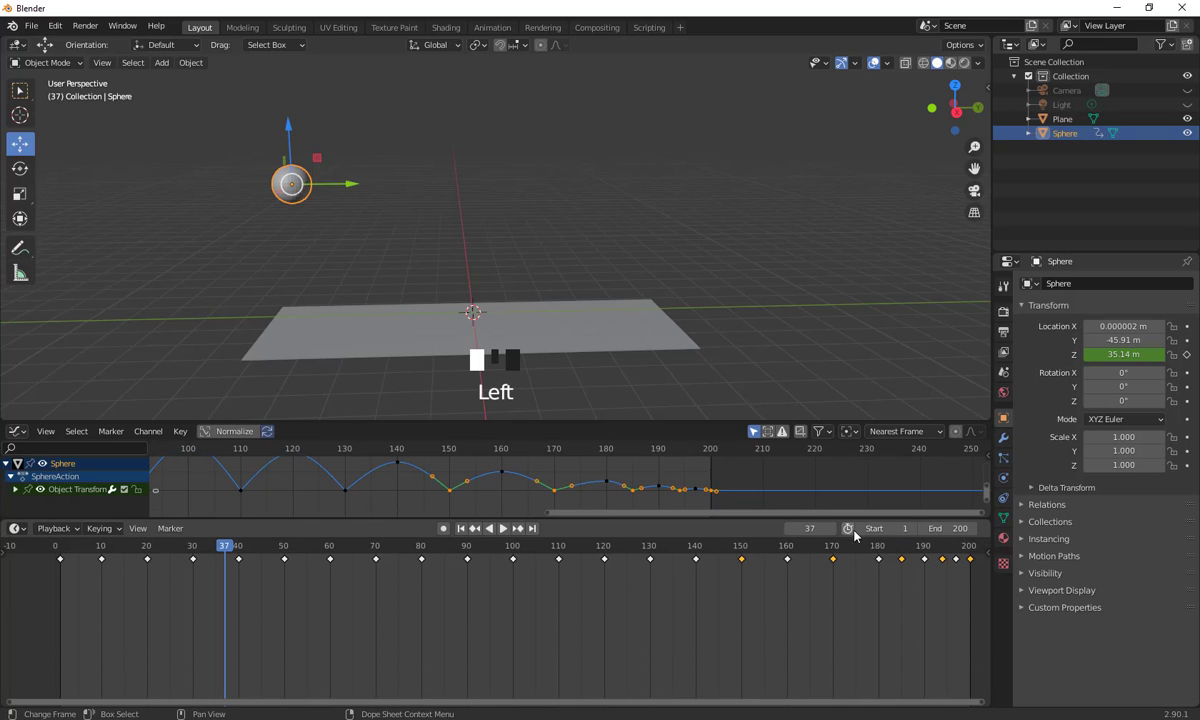
text(1)
key(Return)
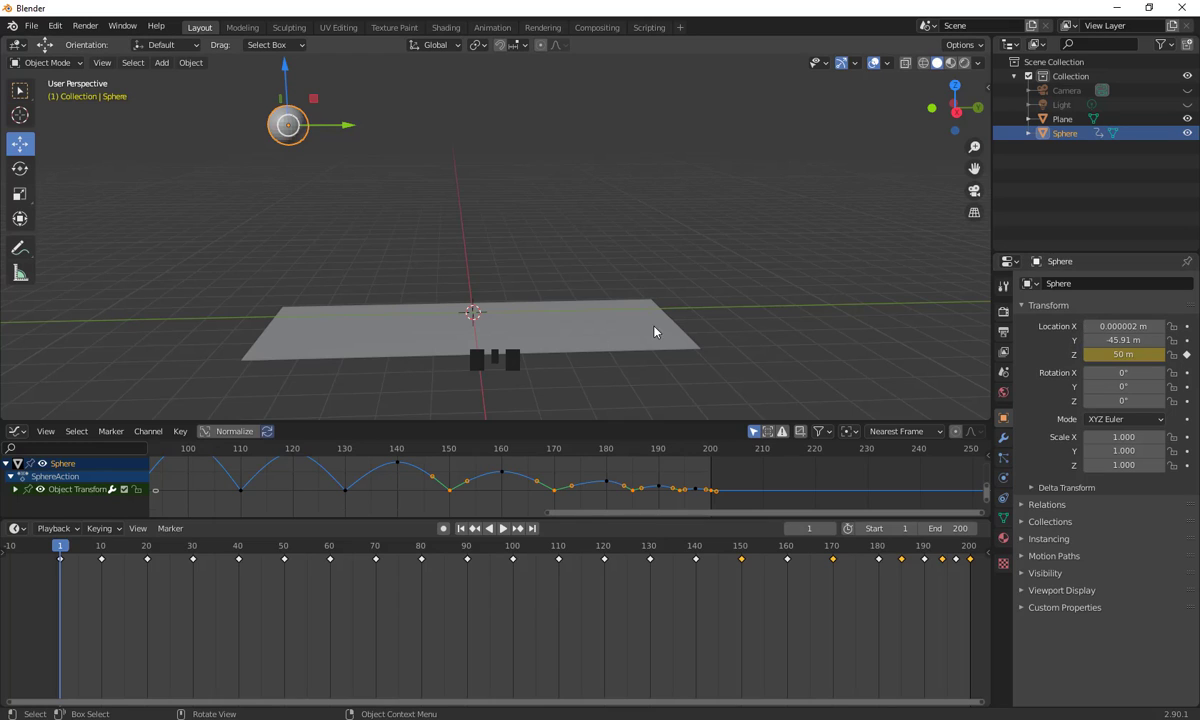
click(1187, 341)
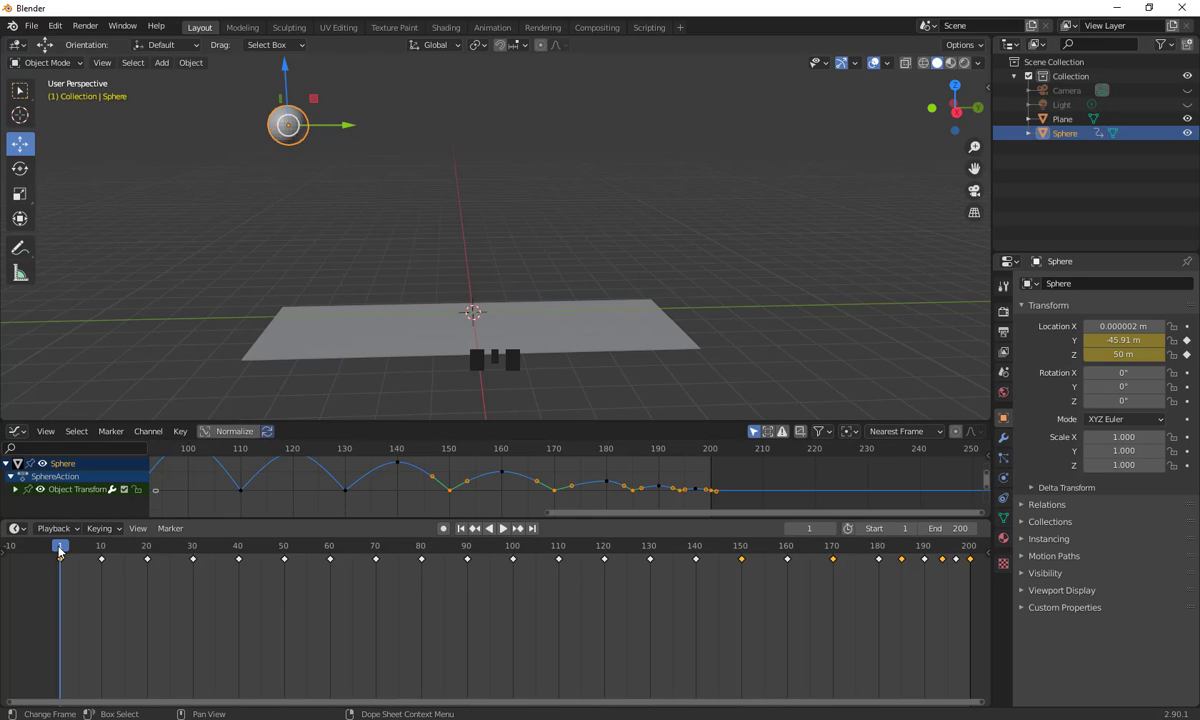
- At frame 200, move the sphere along Y to the plane's far end at about 52.779 m and keyframe its Y location
drag(59, 549, 969, 637)
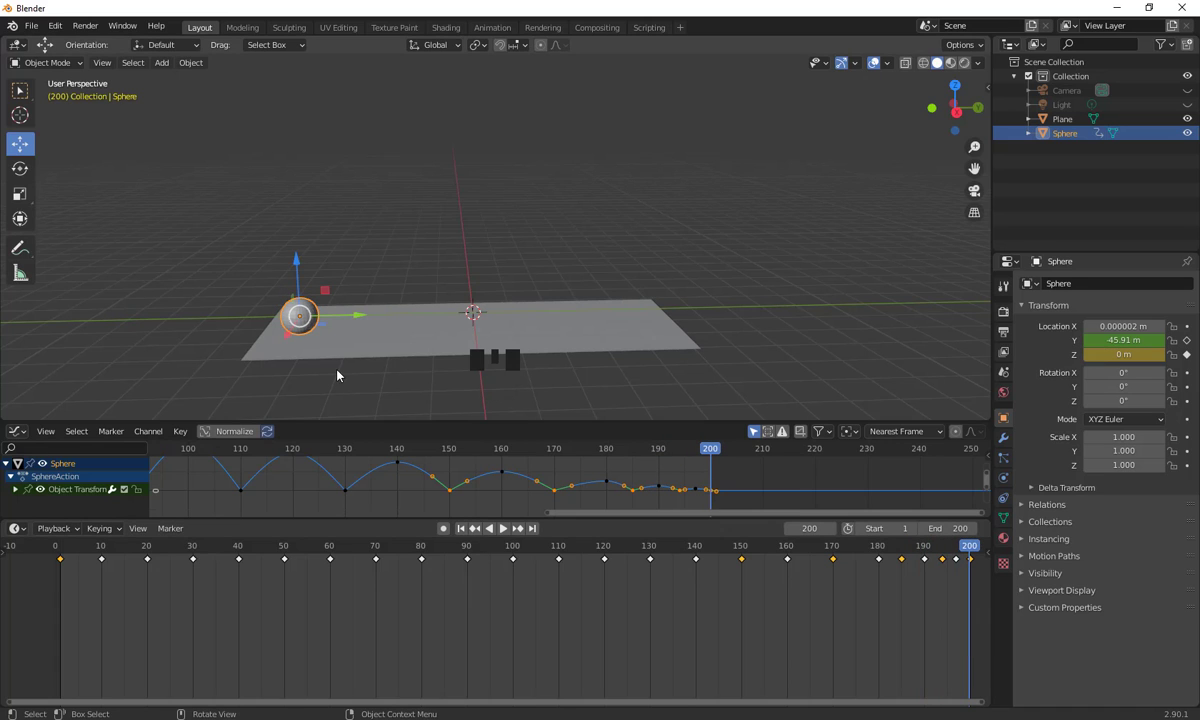
drag(355, 318, 723, 357)
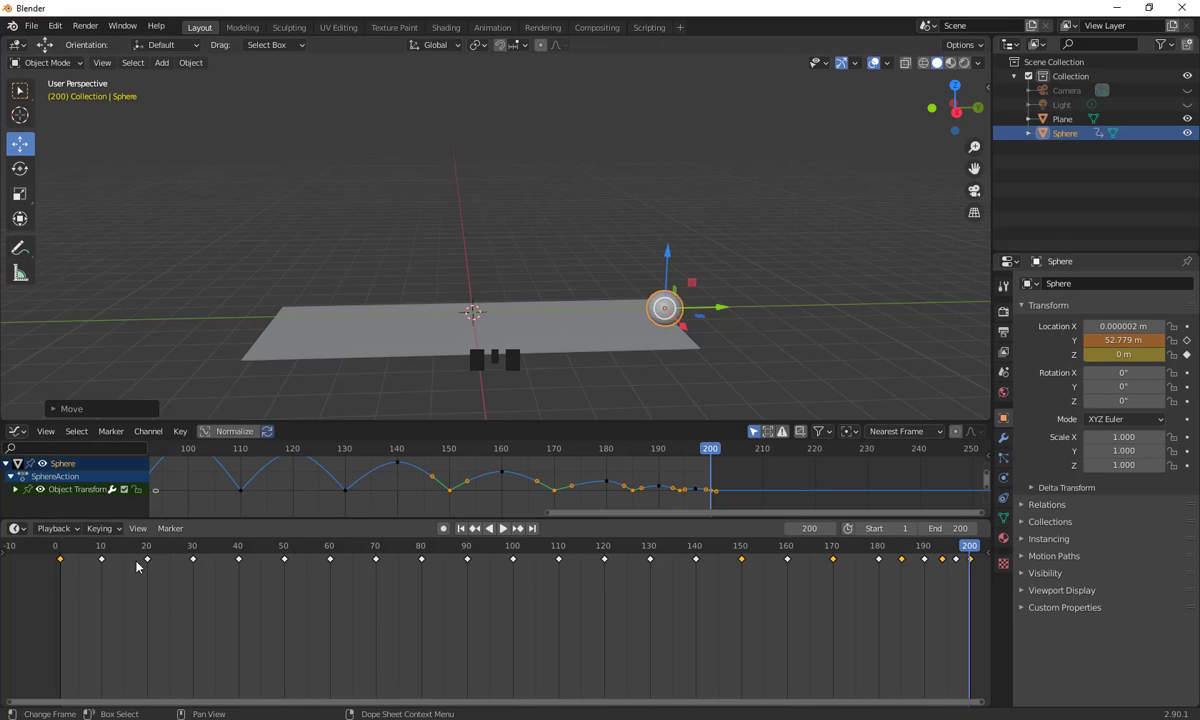
click(1187, 340)
- Play the animation from frame 1 to check the sphere bouncing across the plane, and stop playback
click(502, 528)
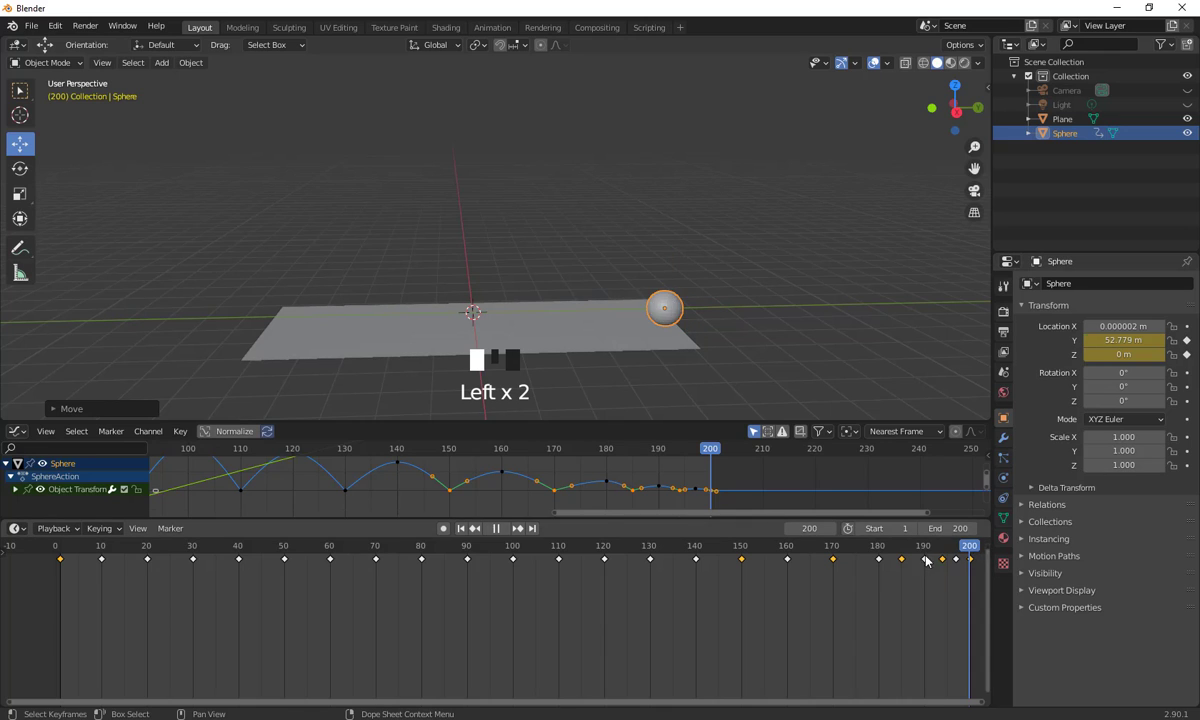
key(space)
shift+right_drag(231, 653, 61, 673)
key(space)
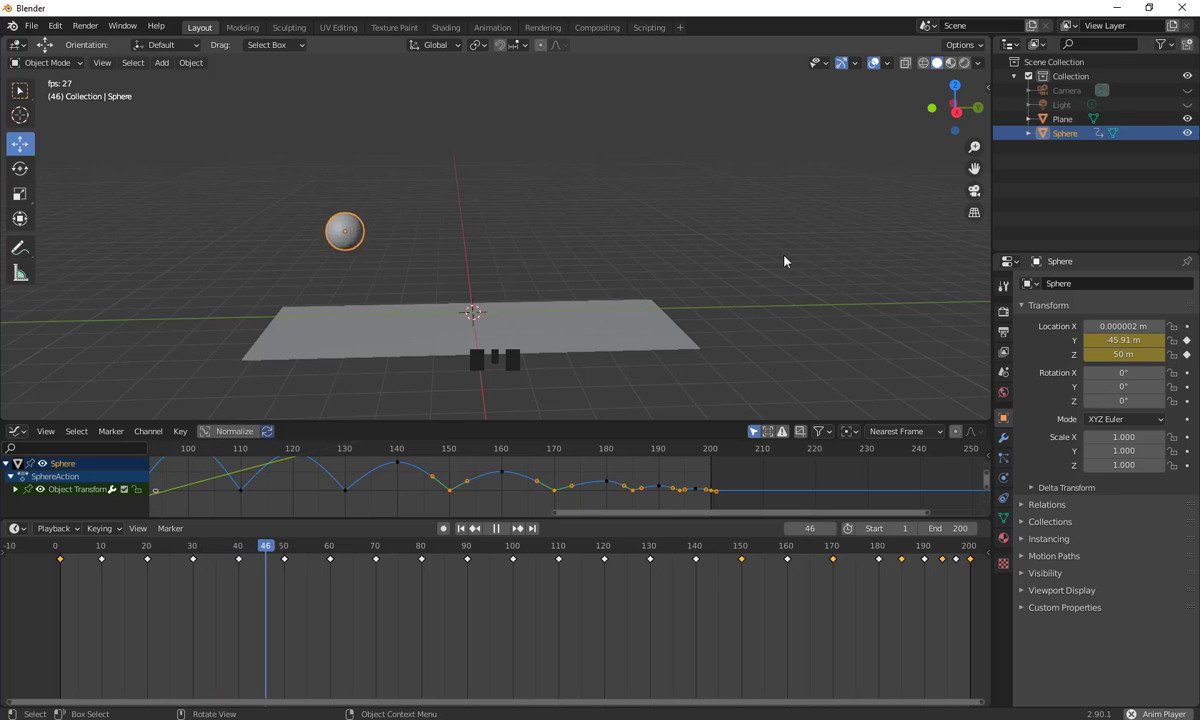
key(space)
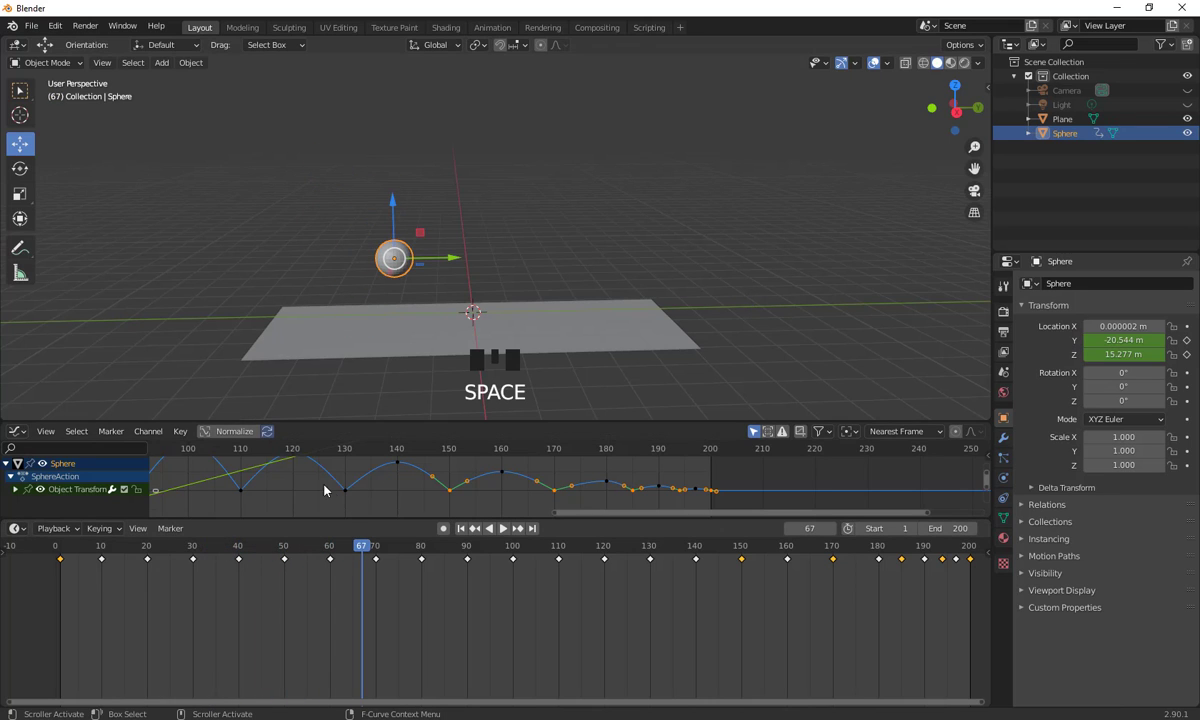
- Enlarge the Graph Editor, expand the sphere's object transform channels and show the whole Y Location curve as the only selected channel
drag(347, 421, 372, 310)
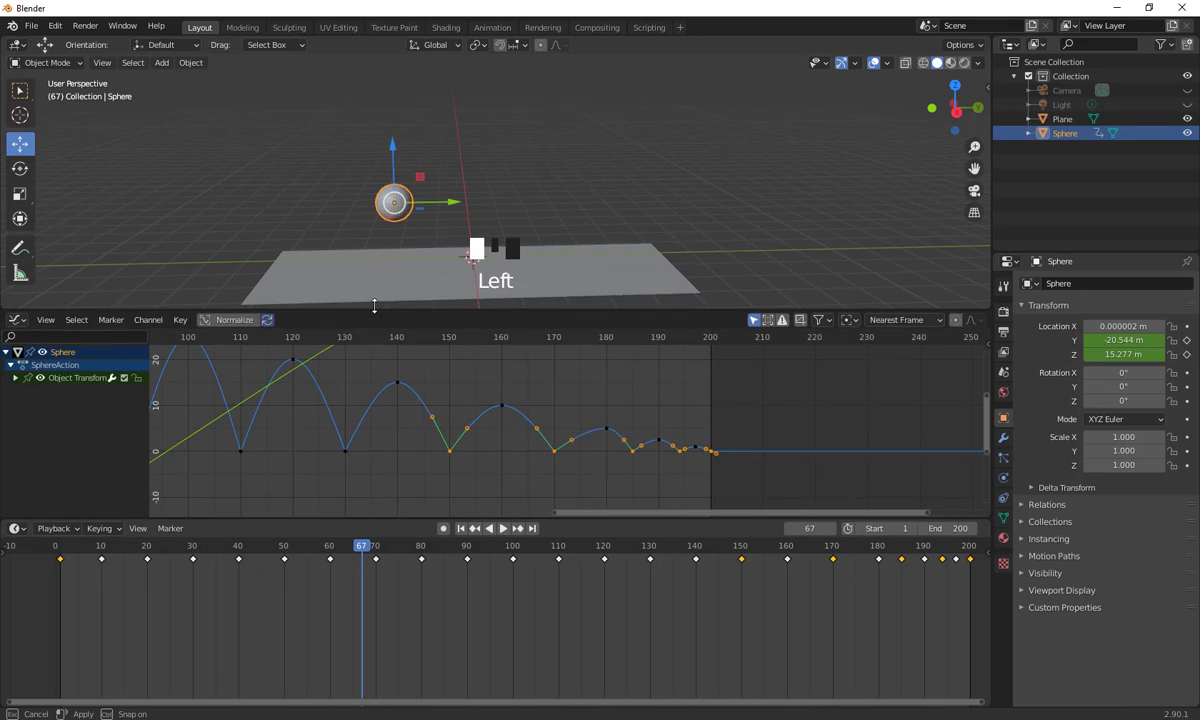
drag(401, 519, 401, 679)
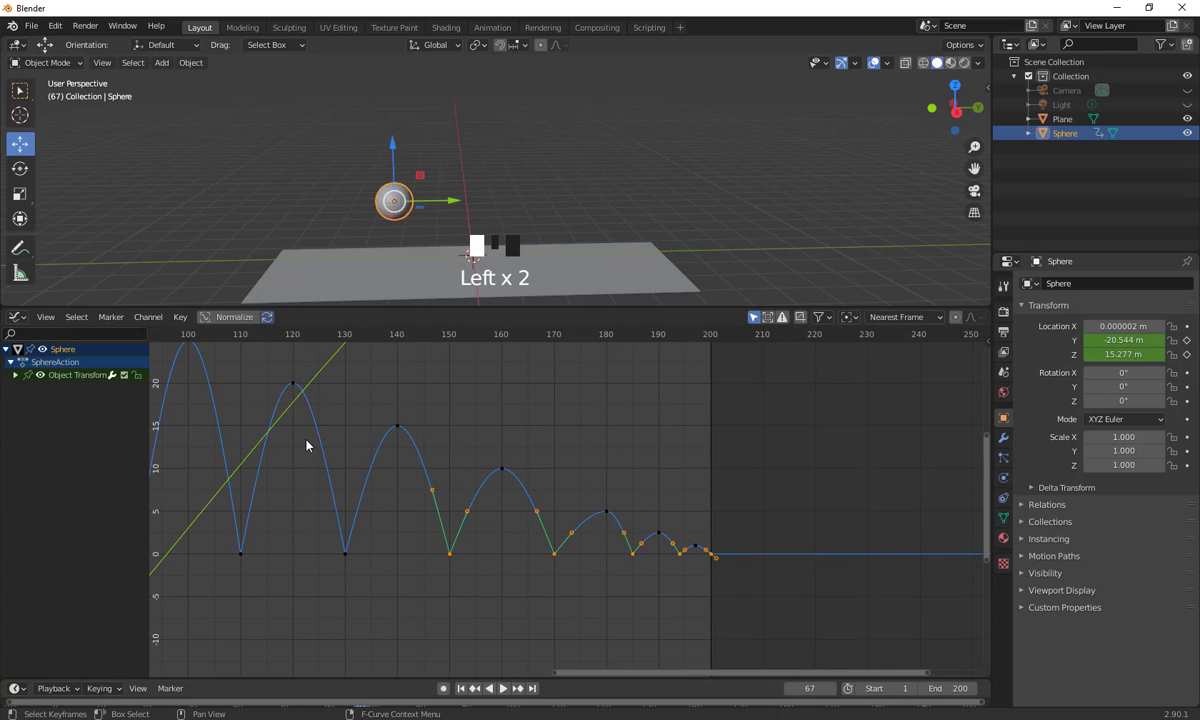
click(14, 376)
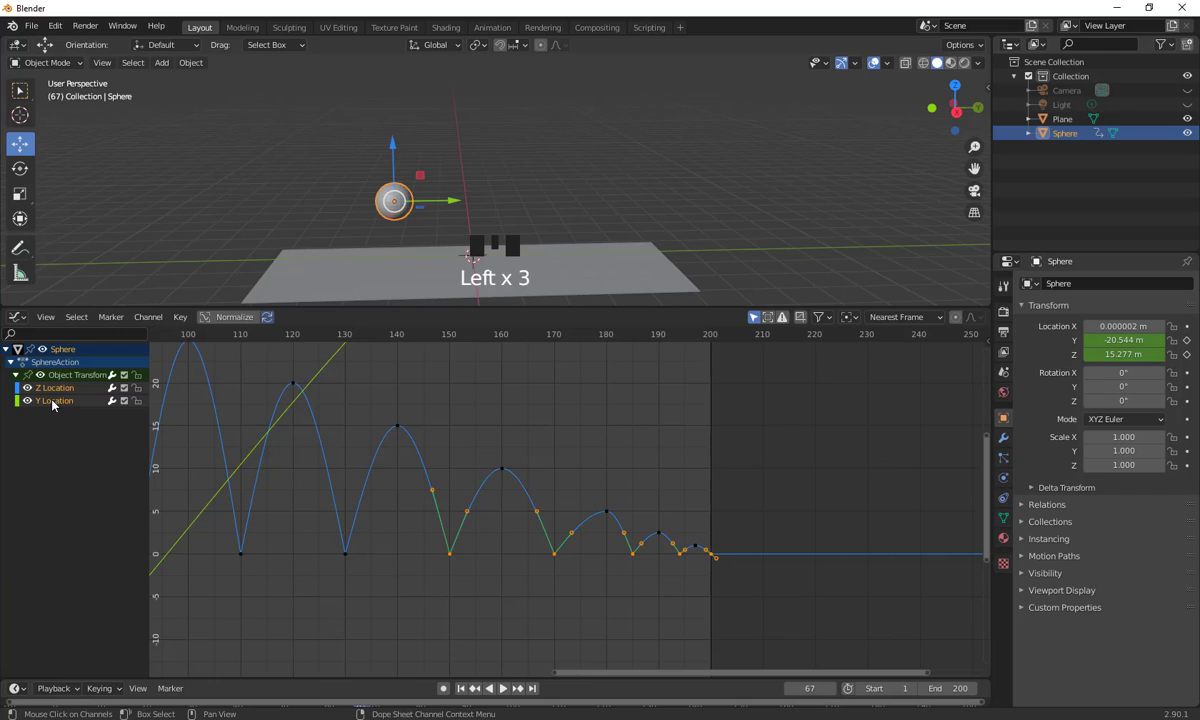
click(52, 401)
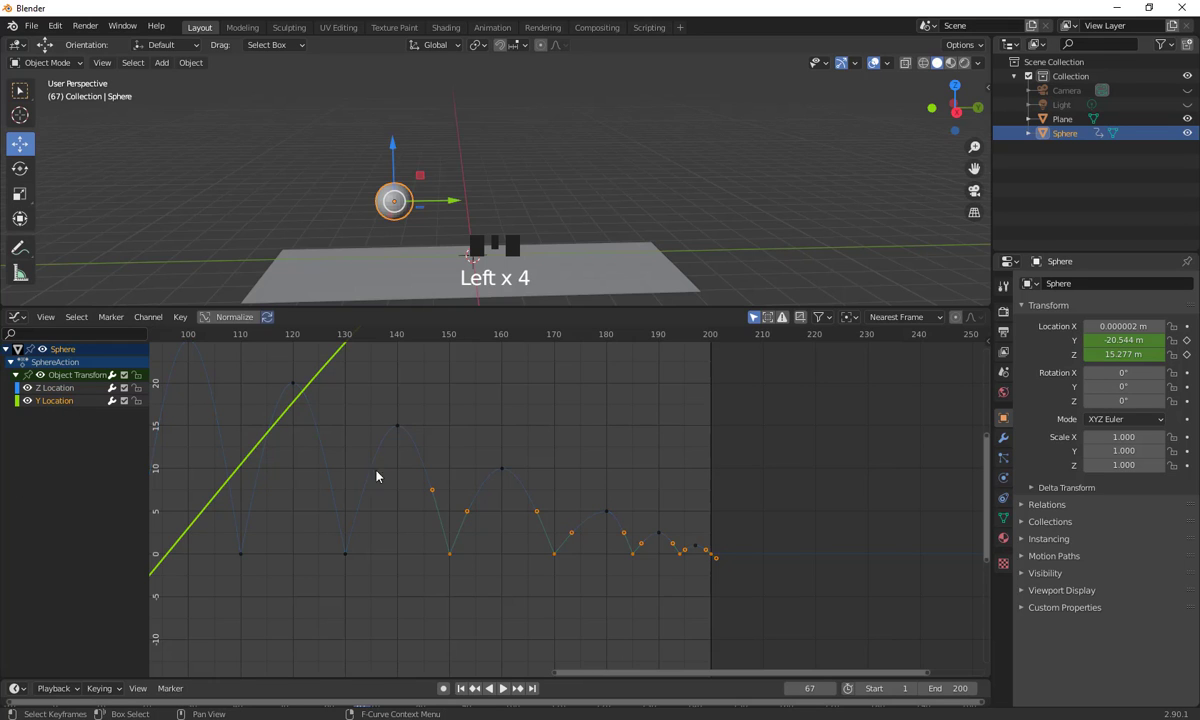
scroll(481, 498, down, 11)
scroll(481, 498, down, 7)
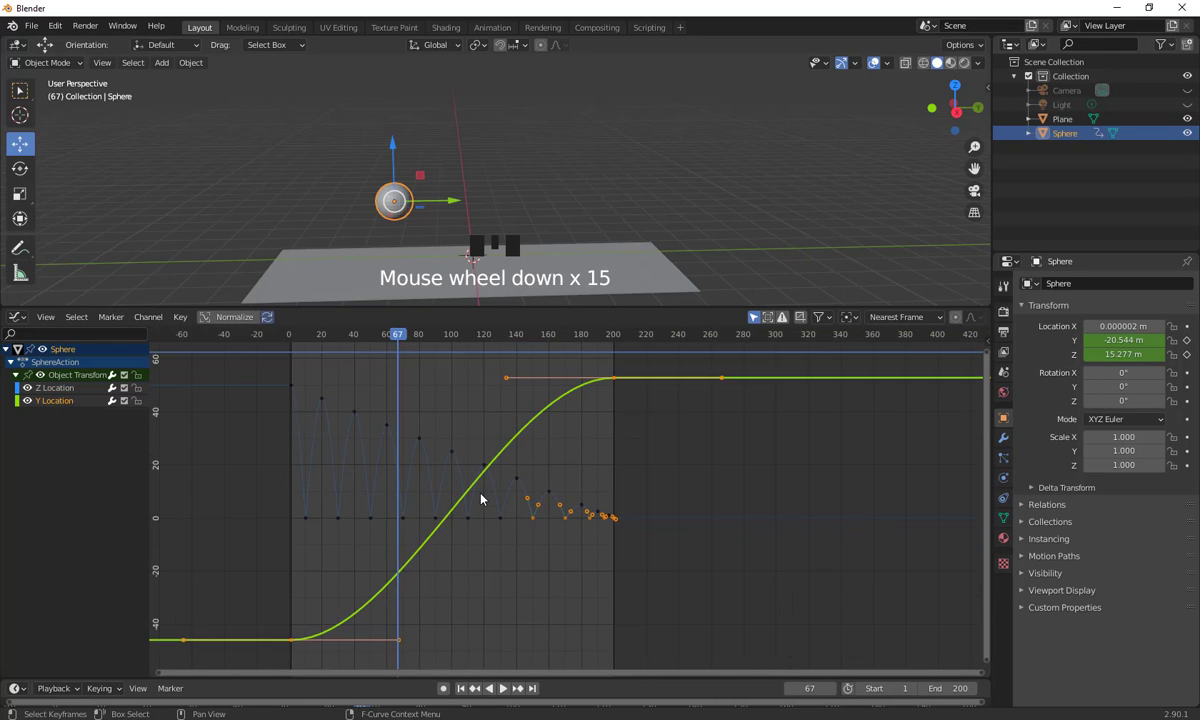
shift+middle_drag(621, 562, 587, 552)
shift+middle_drag(514, 498, 520, 500)
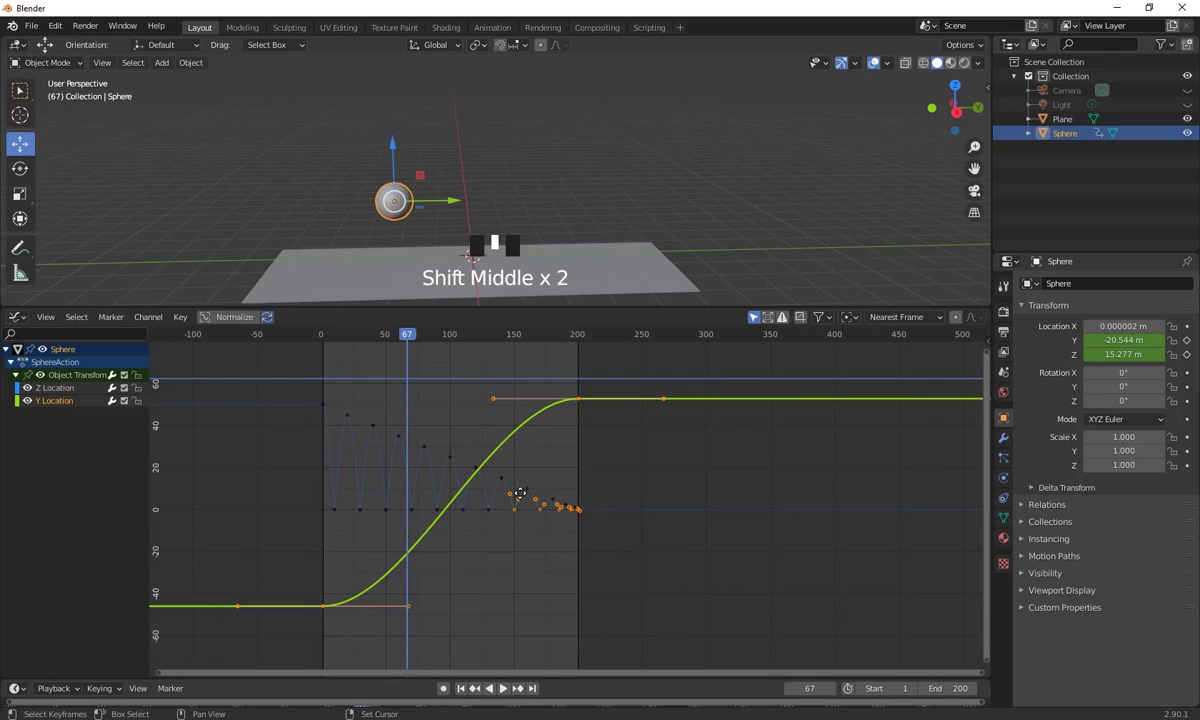
- On the Y Location curve, select the frame 1 keyframe and pull its outgoing handle in close to the keyframe
click(405, 603)
drag(289, 584, 358, 636)
drag(393, 606, 327, 606)
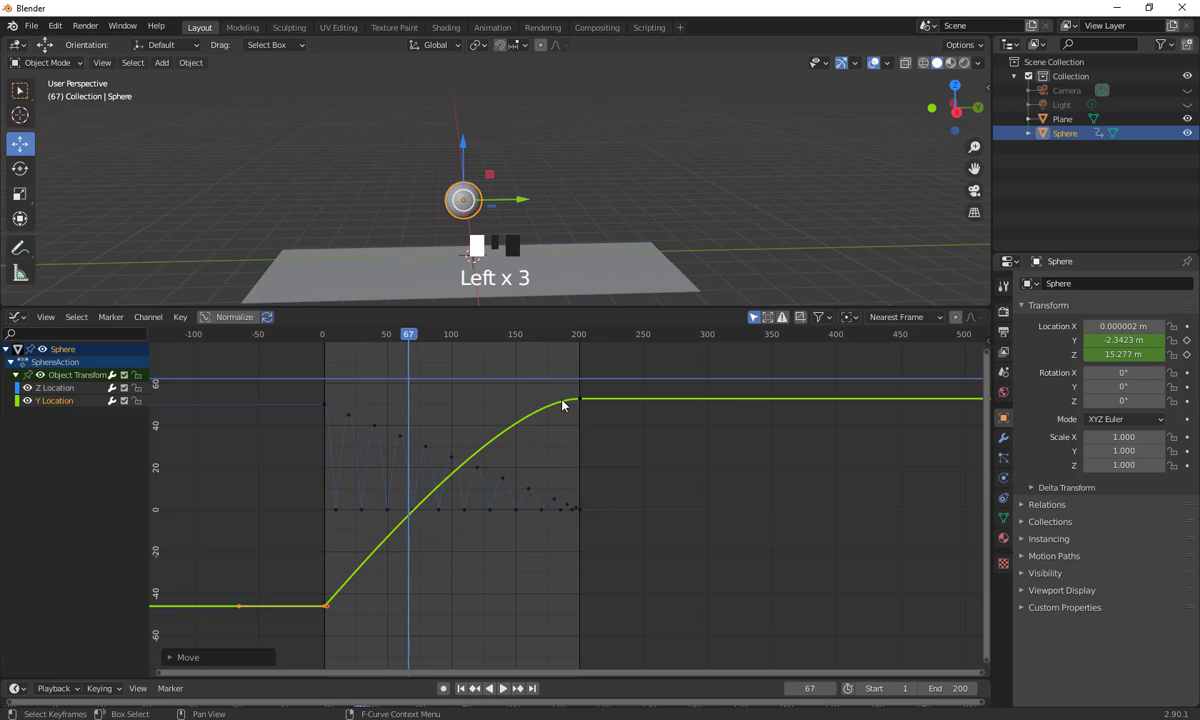
- Select the Y Location keyframe at frame 200 and shorten its incoming handle by about 61 frames to straighten the curve
drag(557, 378, 589, 423)
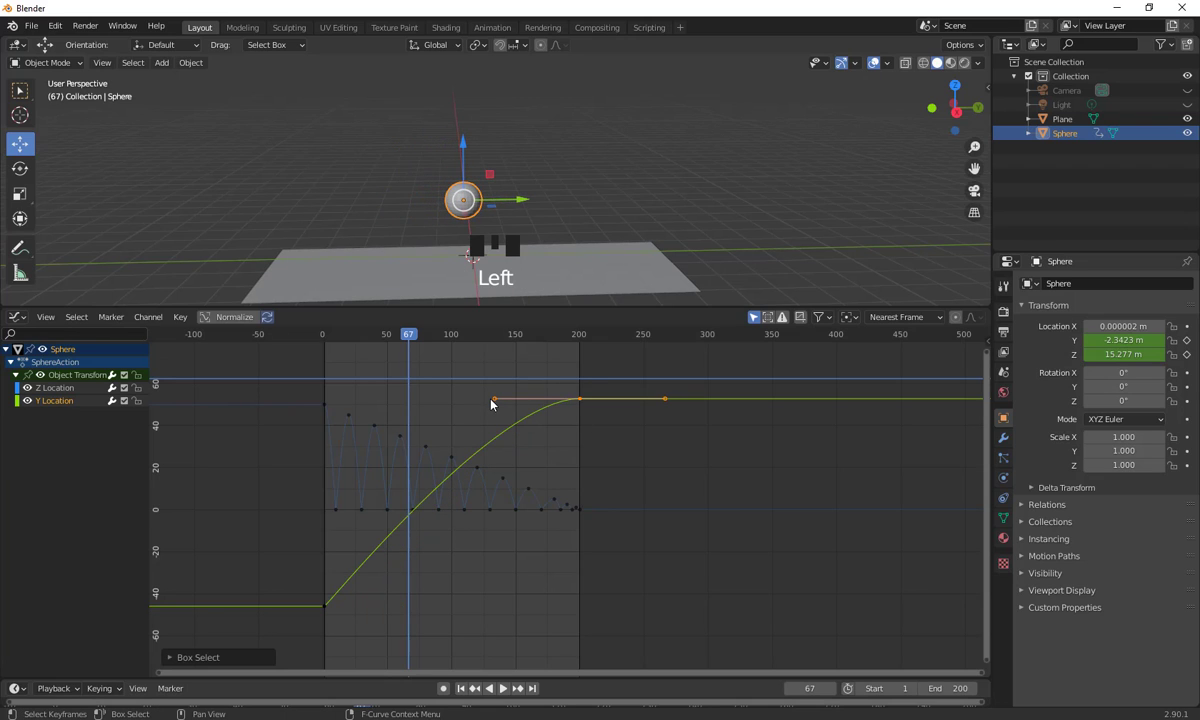
drag(494, 403, 563, 400)
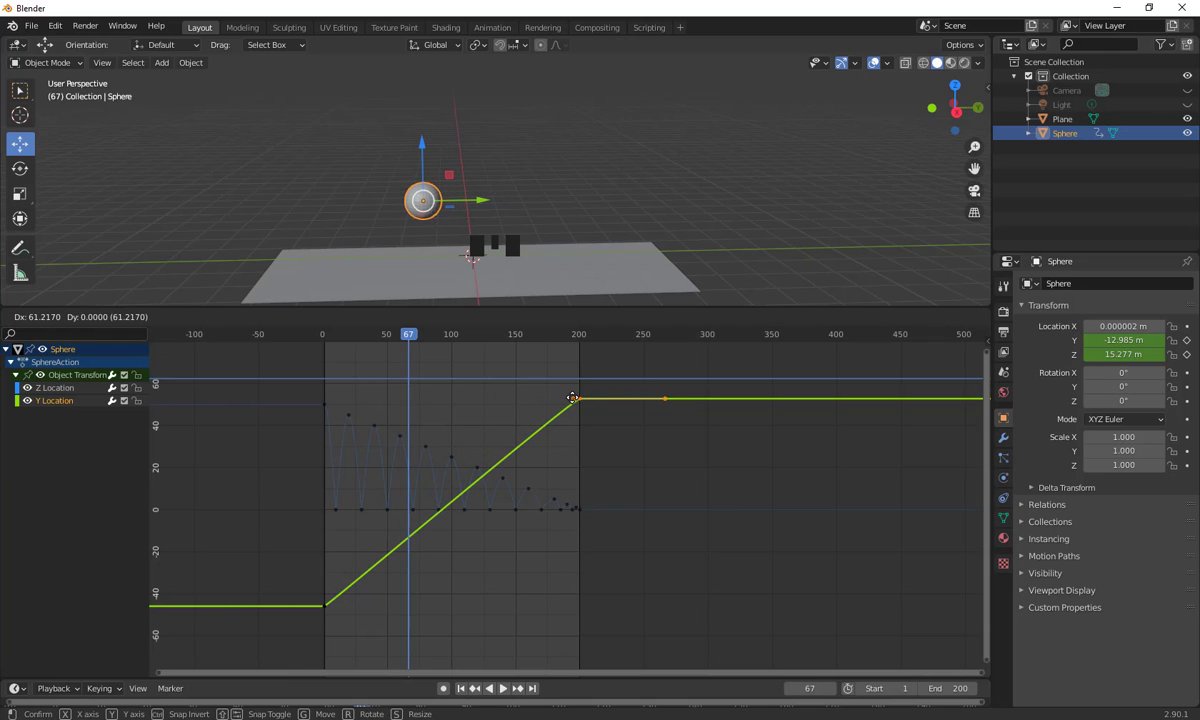
drag(572, 398, 573, 399)
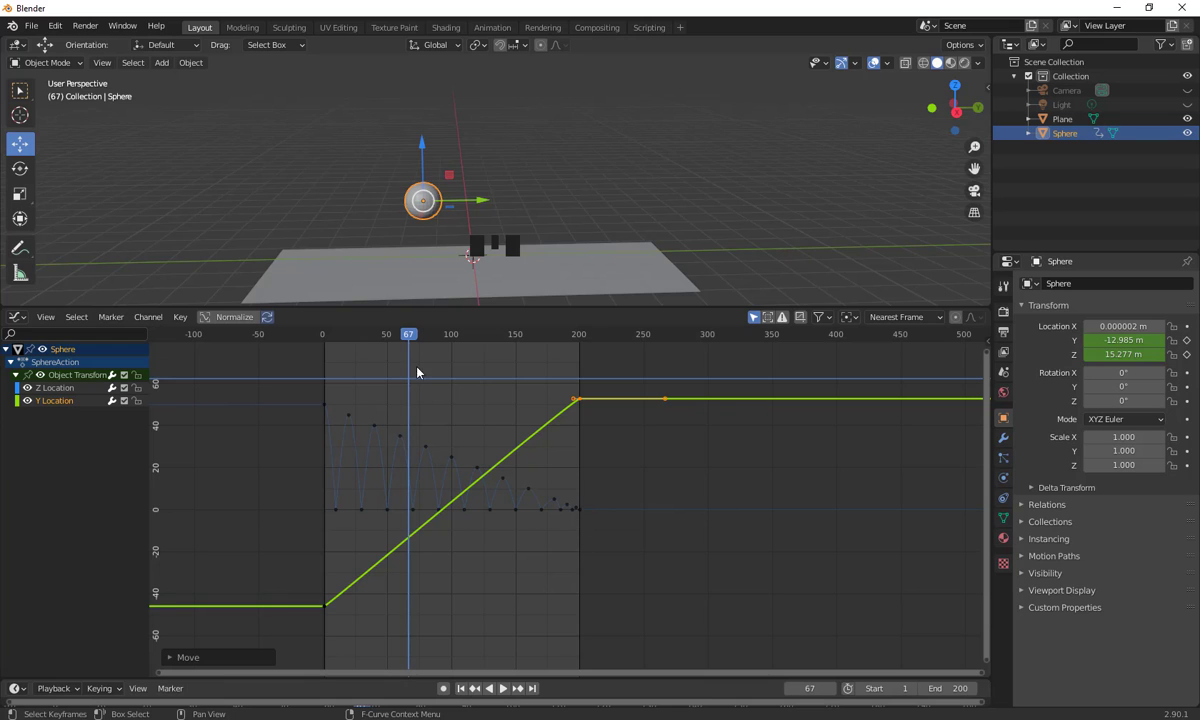
- Play the animation from frame 0, deselect the sphere, and enlarge the 3D viewport by shrinking the Graph Editor to its header
drag(406, 336, 299, 463)
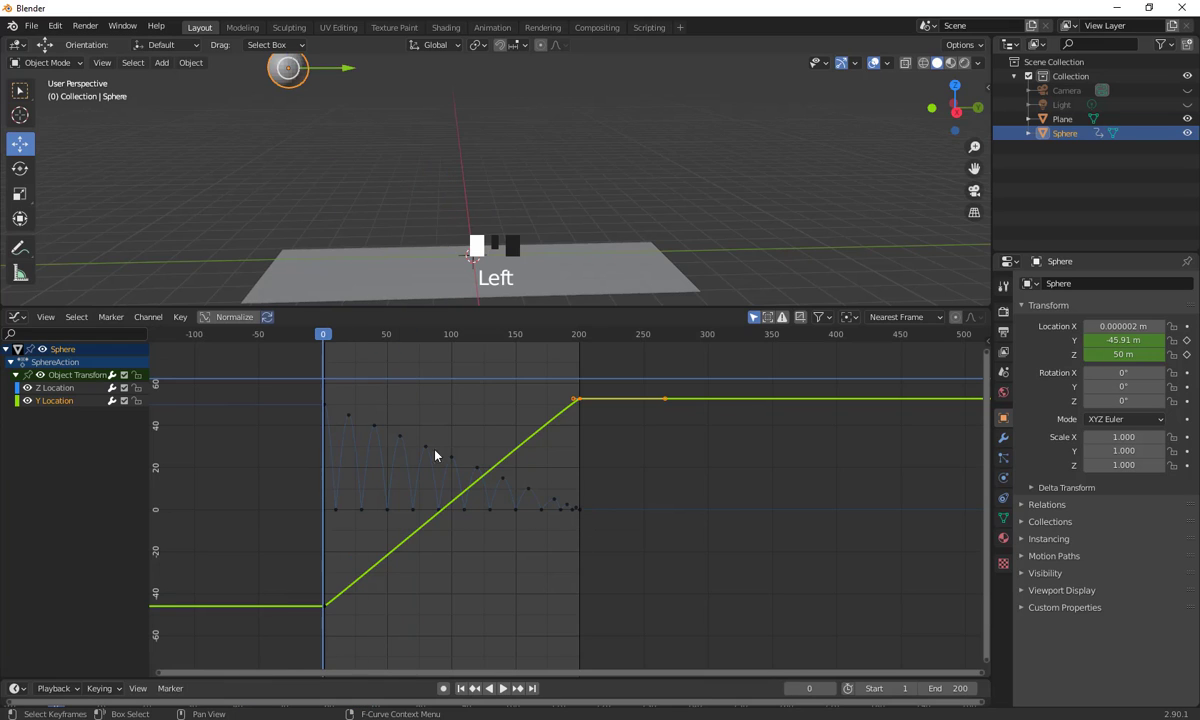
key(space)
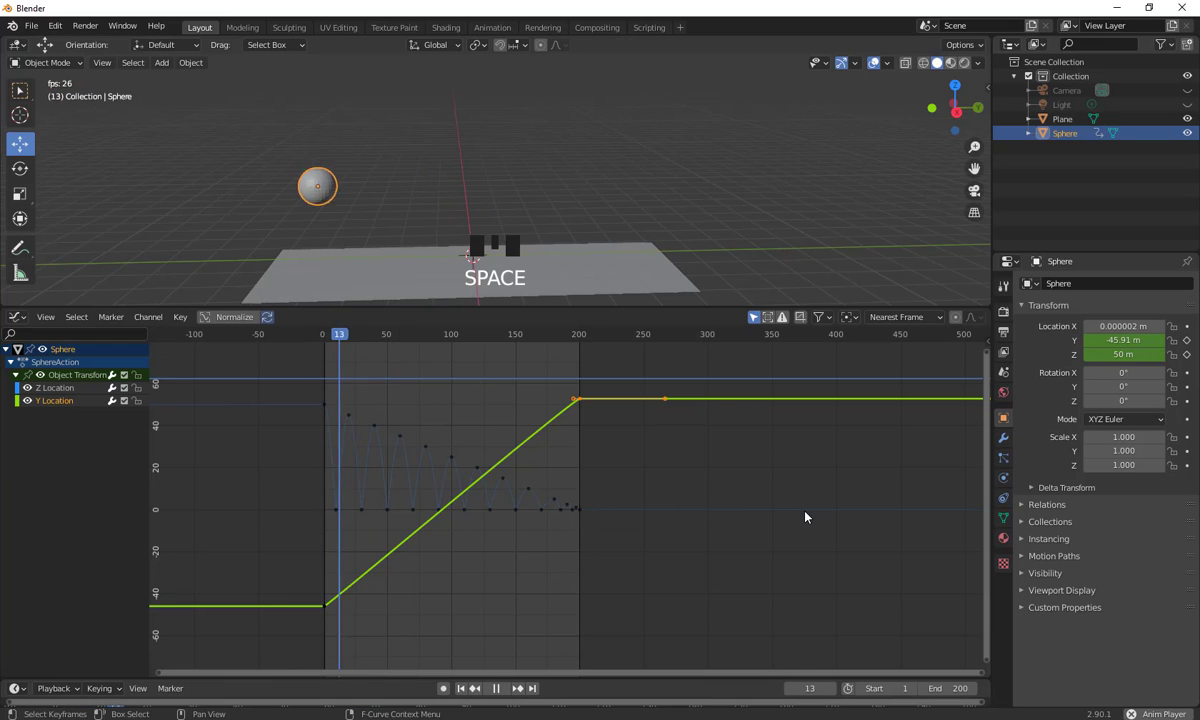
click(729, 126)
scroll(616, 325, up, 2)
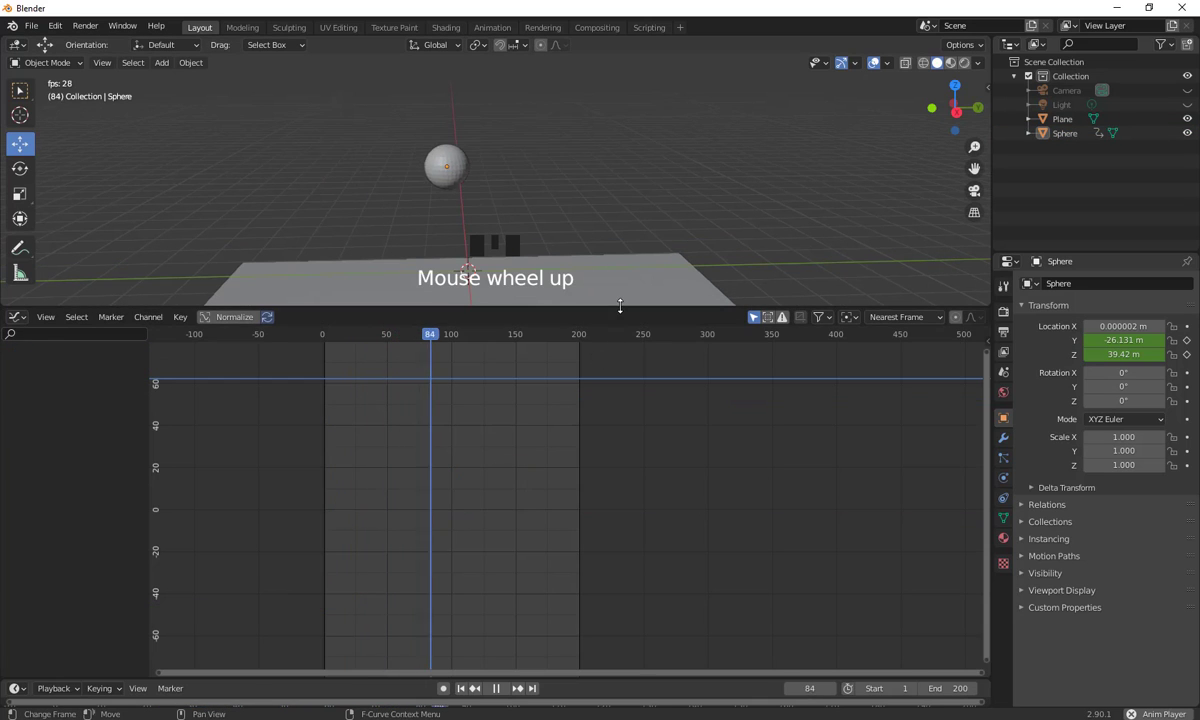
drag(618, 307, 608, 658)
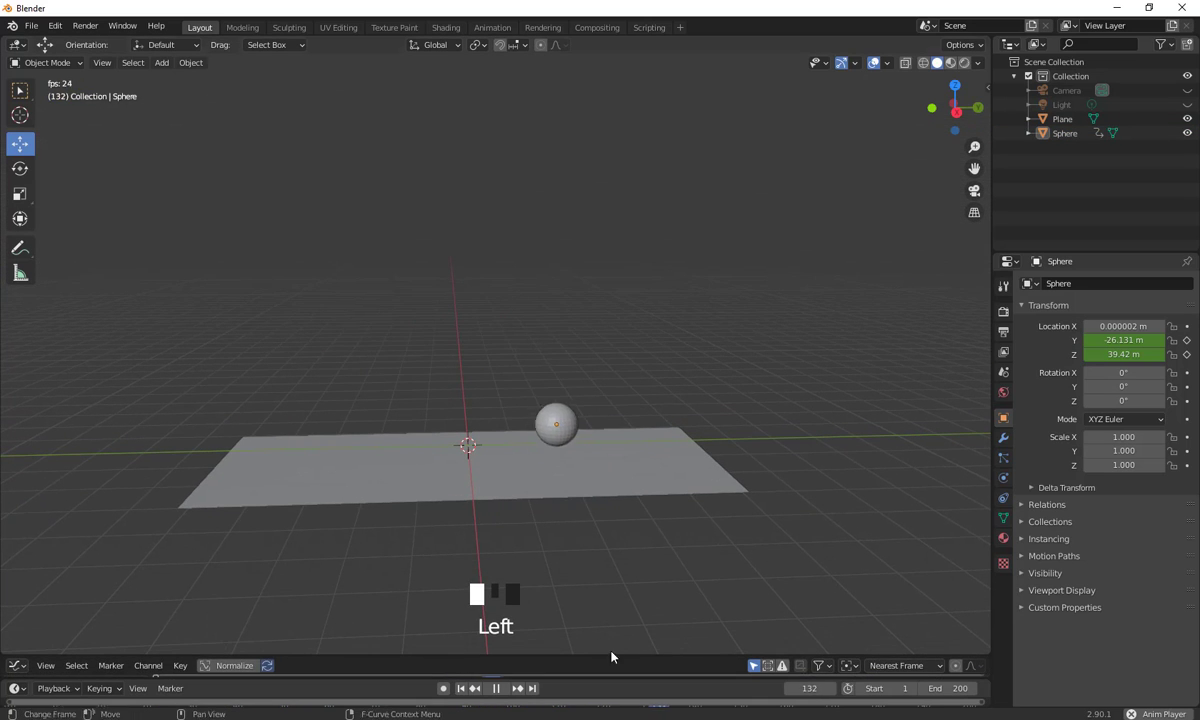
click(692, 521)
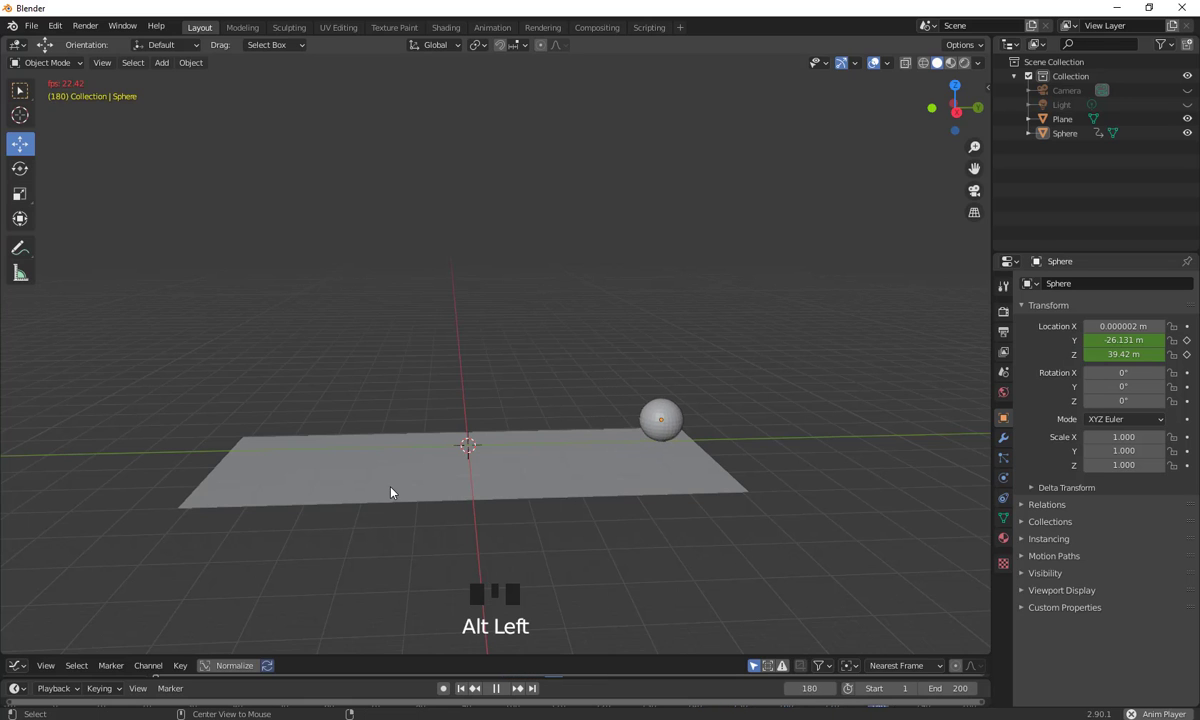
- Examine the sphere's bounce across the plane during playback from a closer, angled view
middle_drag(729, 526, 691, 257)
scroll(621, 505, up, 6)
scroll(686, 319, down, 3)
middle_drag(686, 319, 720, 494)
middle_drag(638, 498, 795, 546)
scroll(723, 493, up, 3)
scroll(691, 543, down, 2)
scroll(700, 545, up, 2)
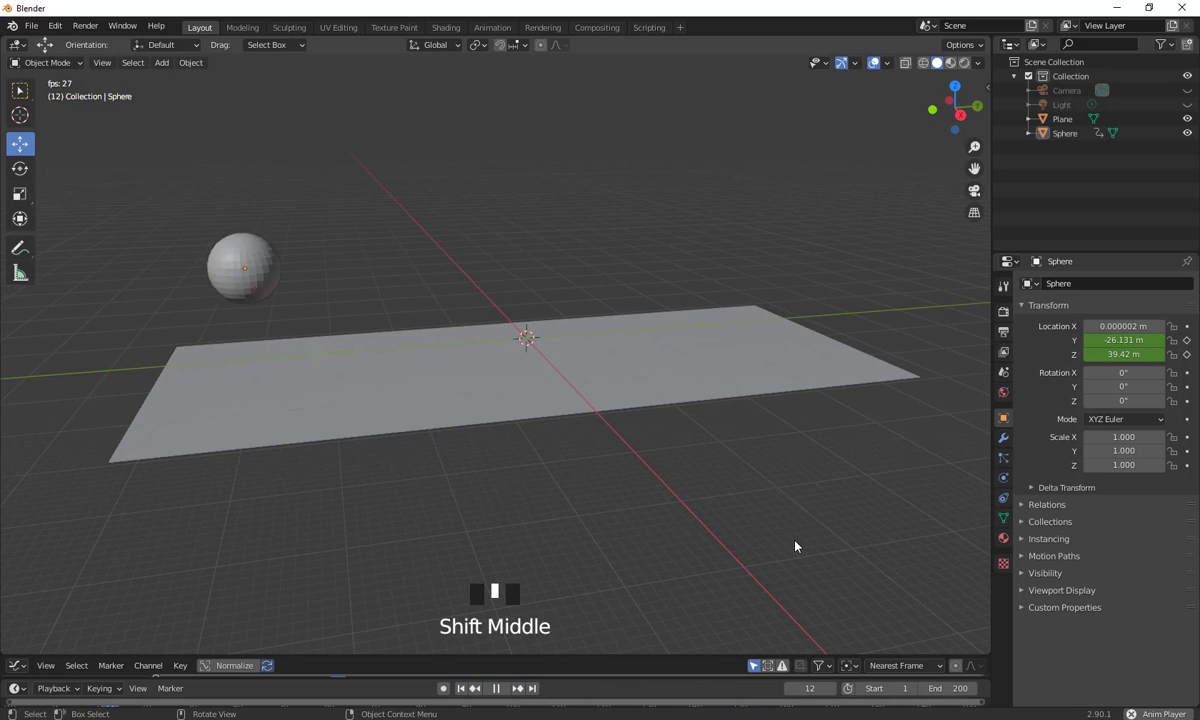